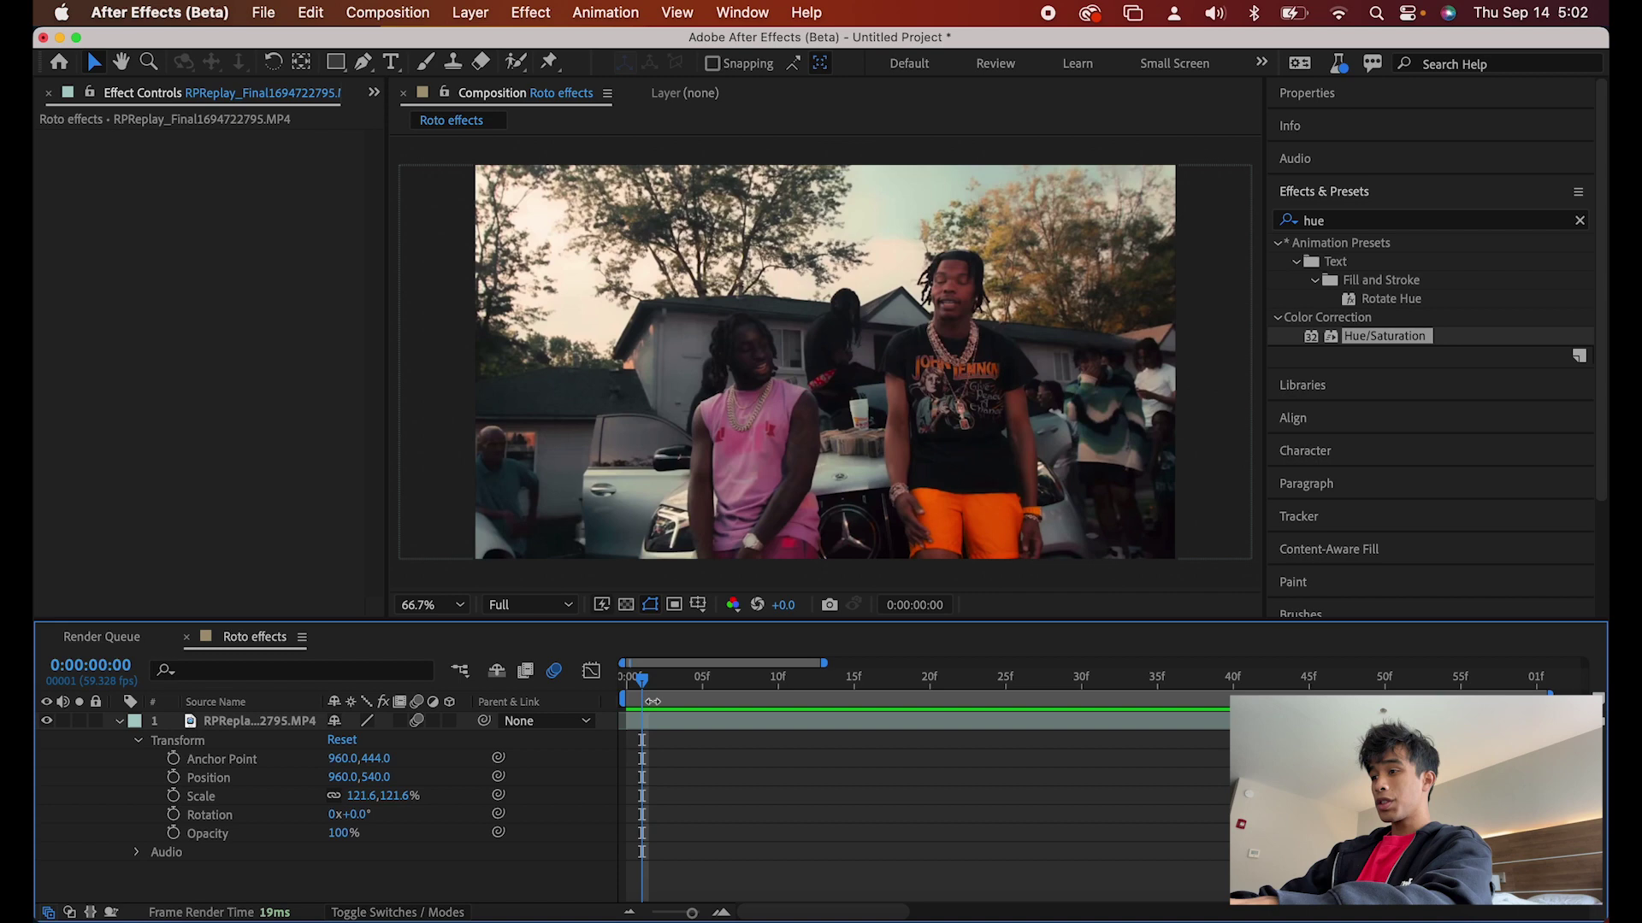
Step: Preview the clip, then duplicate the music video clip layer from the first frame
key("space")
key("space")
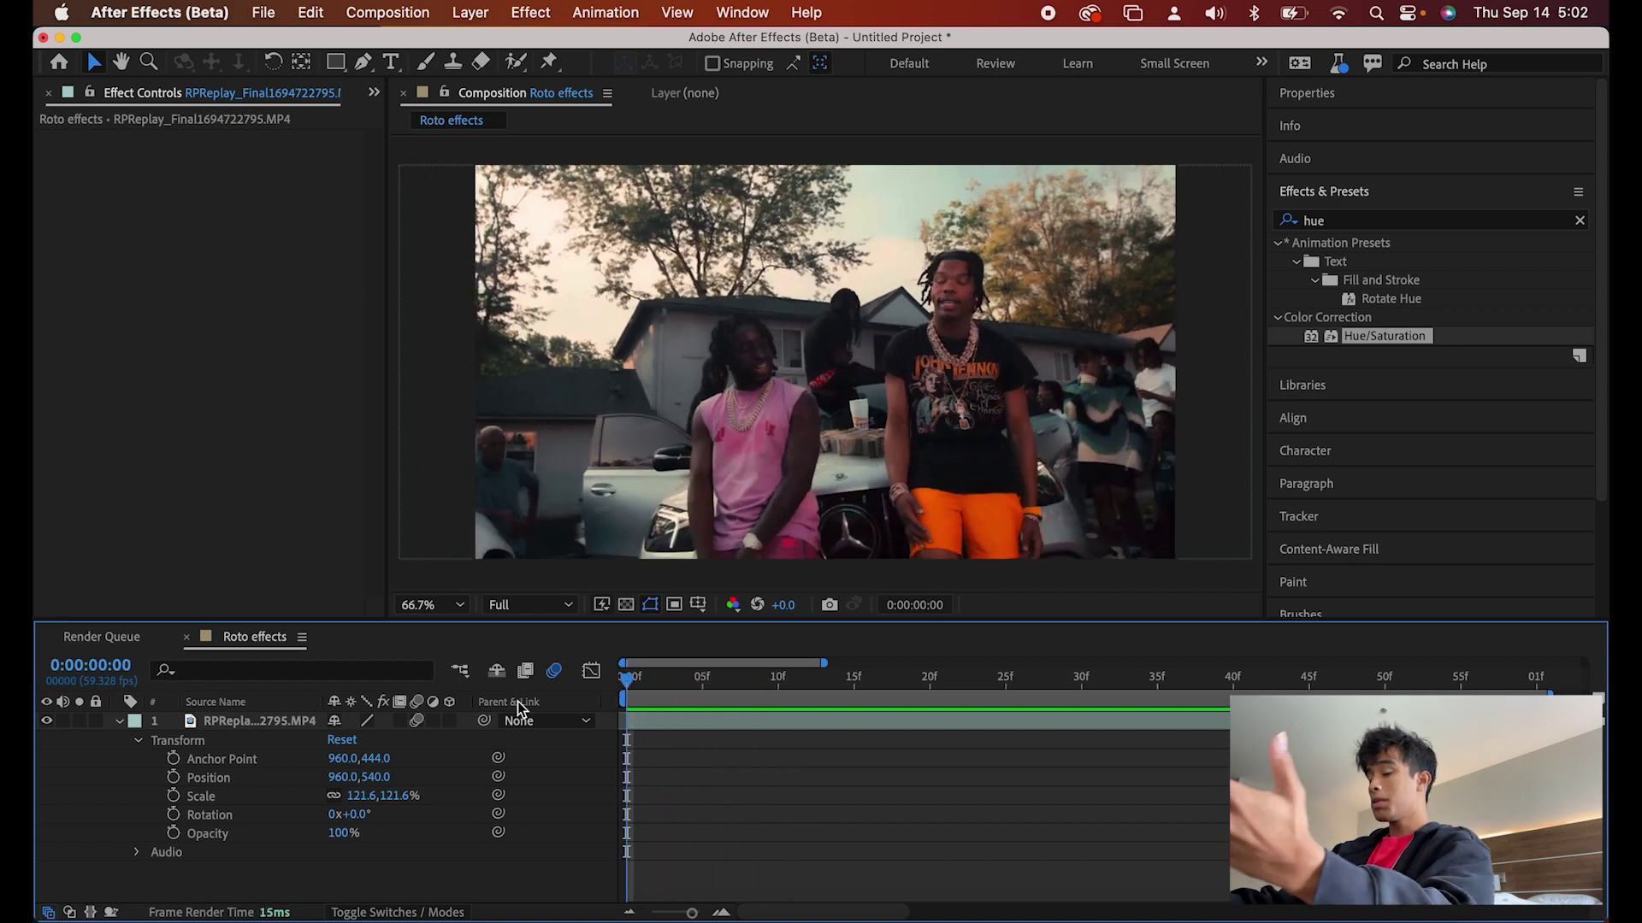
left_click(246, 722)
left_click(866, 678)
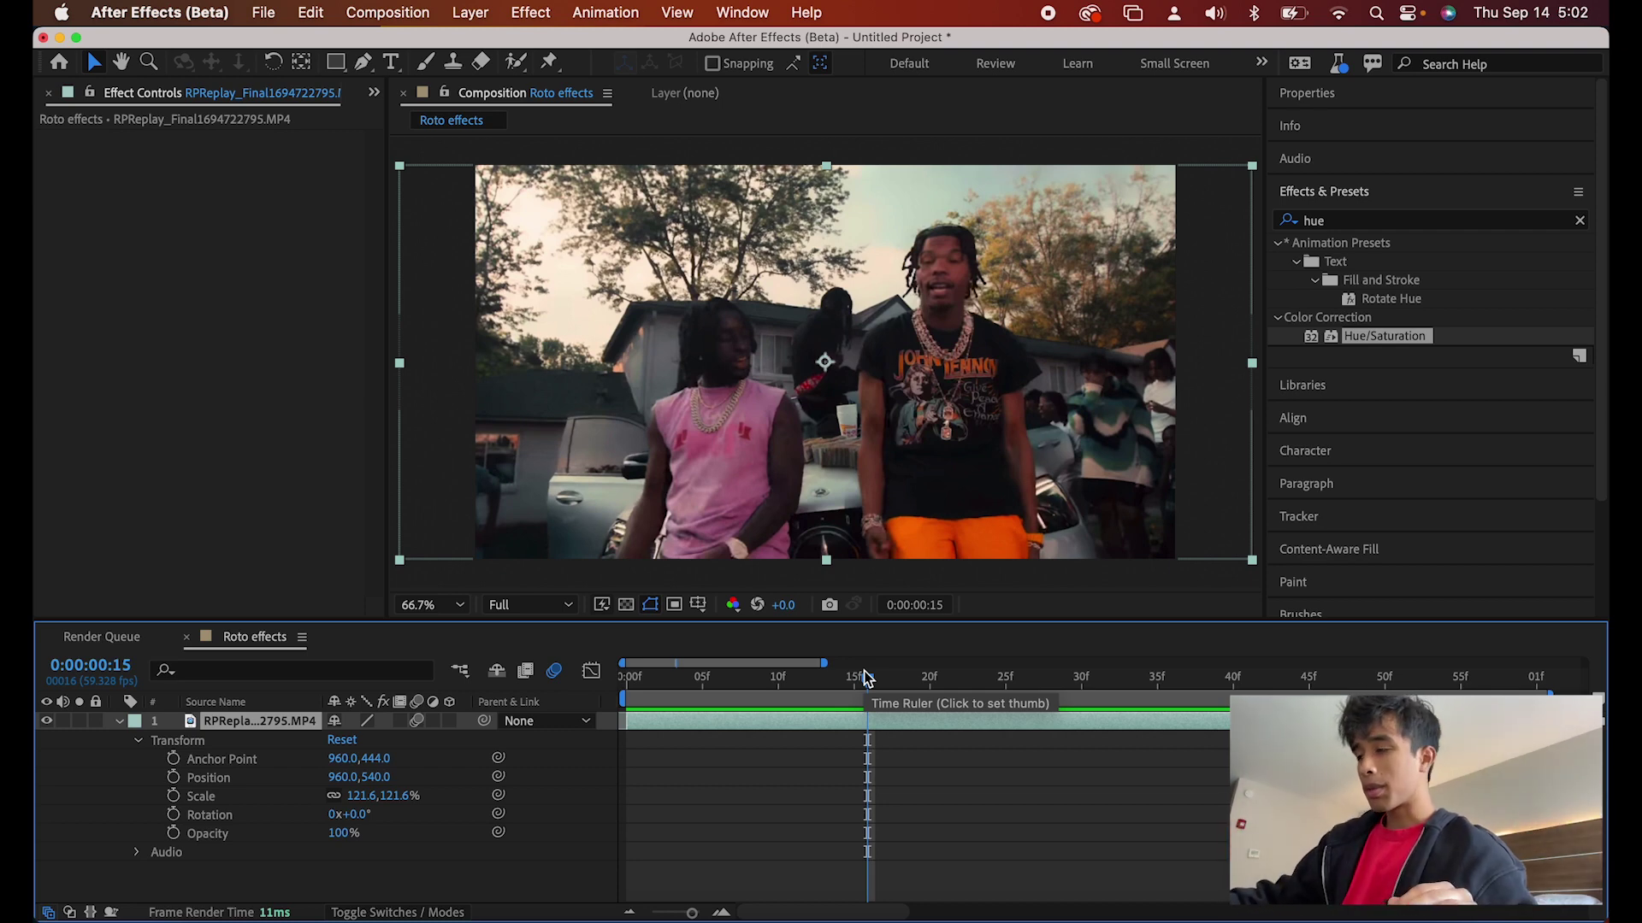
scroll(869, 680, "right", 2)
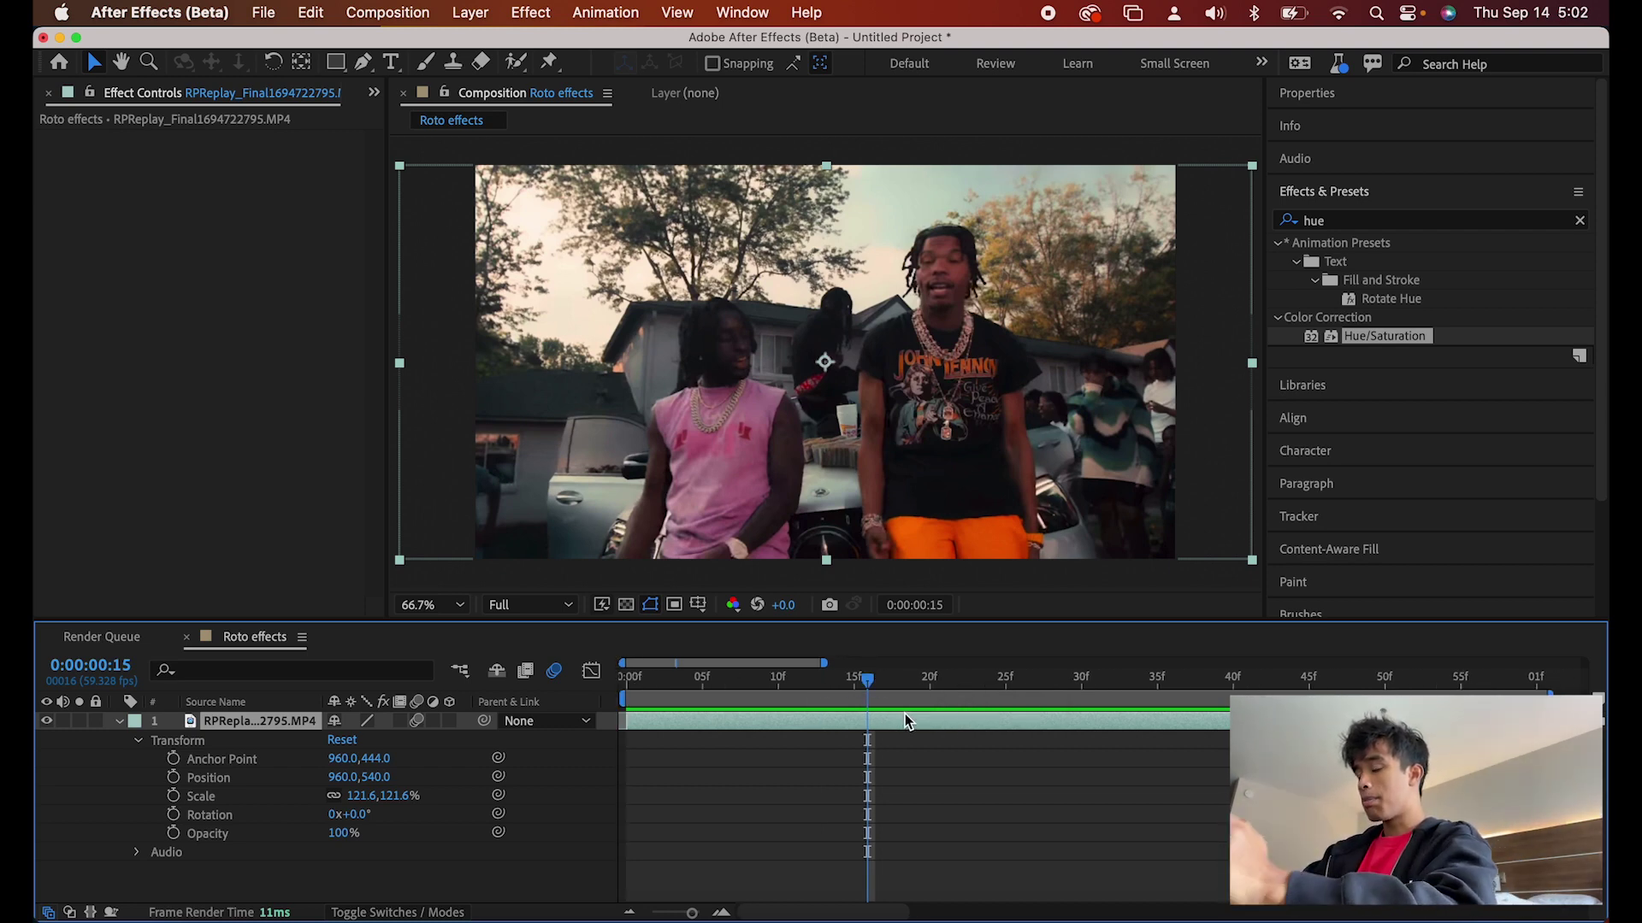
scroll(855, 671, "left", 1)
scroll(855, 670, "left", 1)
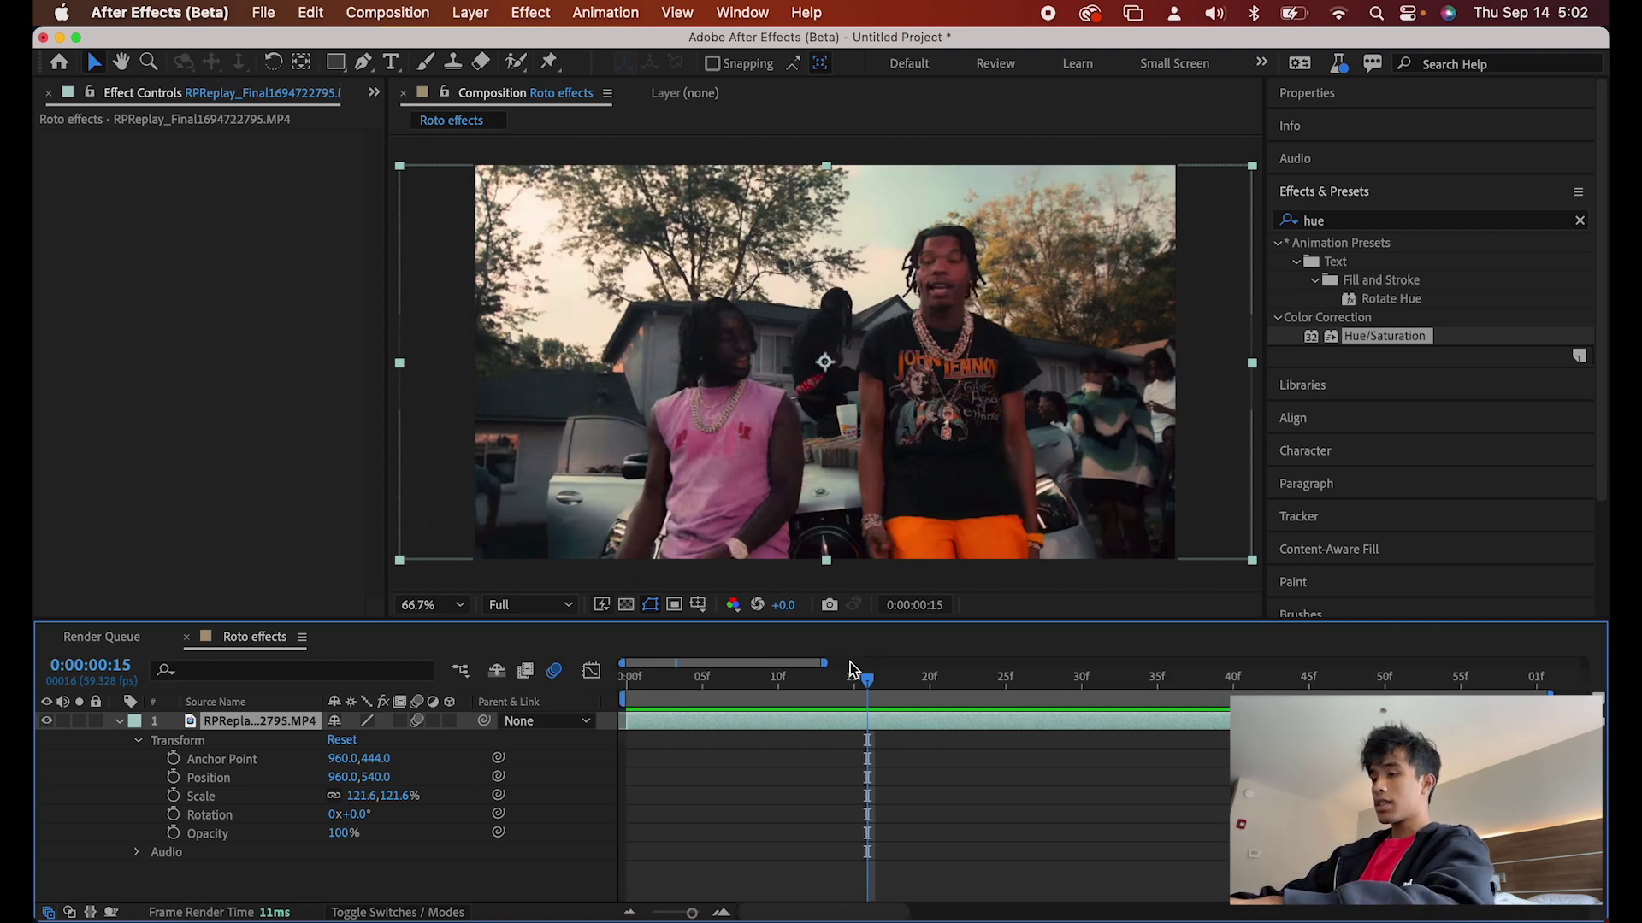
key("Home")
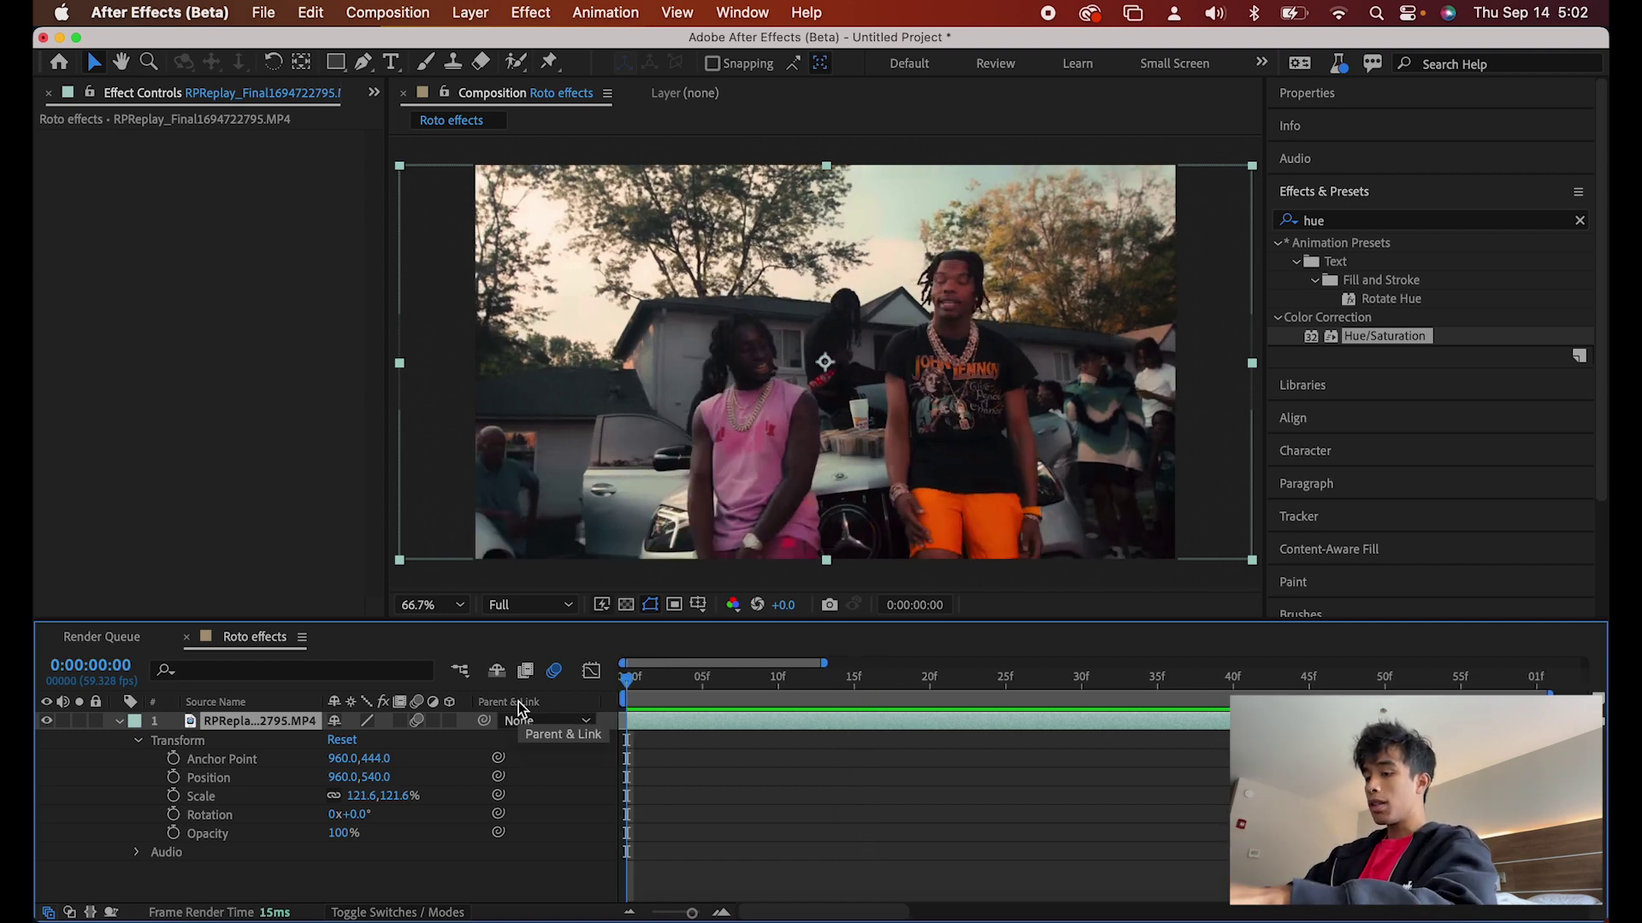
key("super+d")
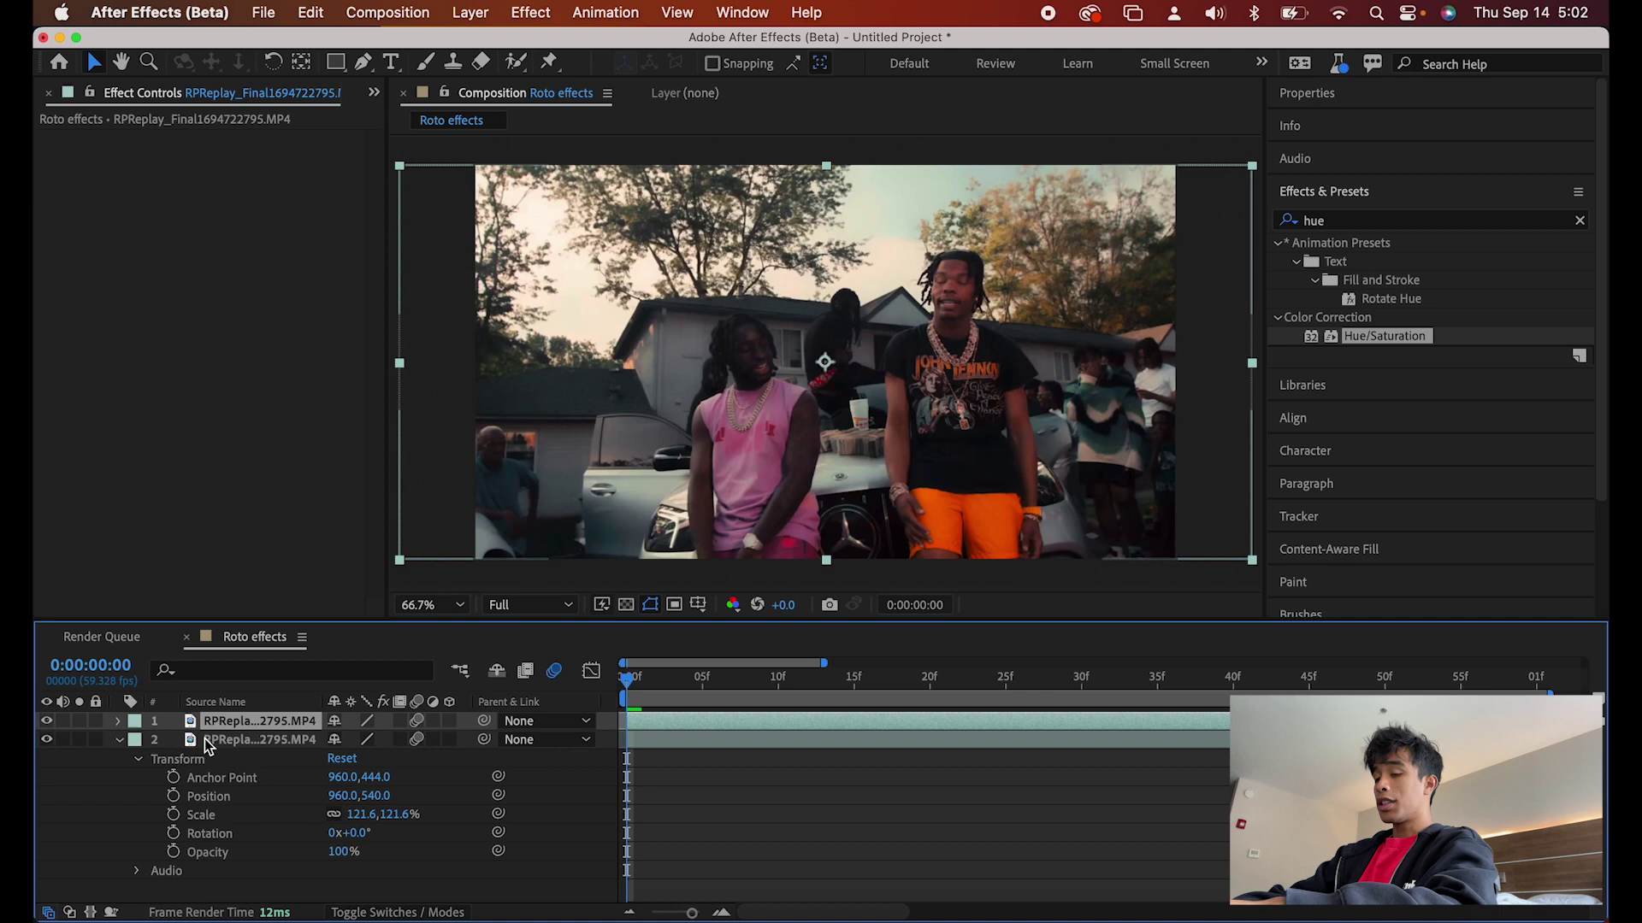
Step: Select the top copy, clear the Effects search and pick the Roto Brush tool
left_click(246, 732)
left_click(253, 723)
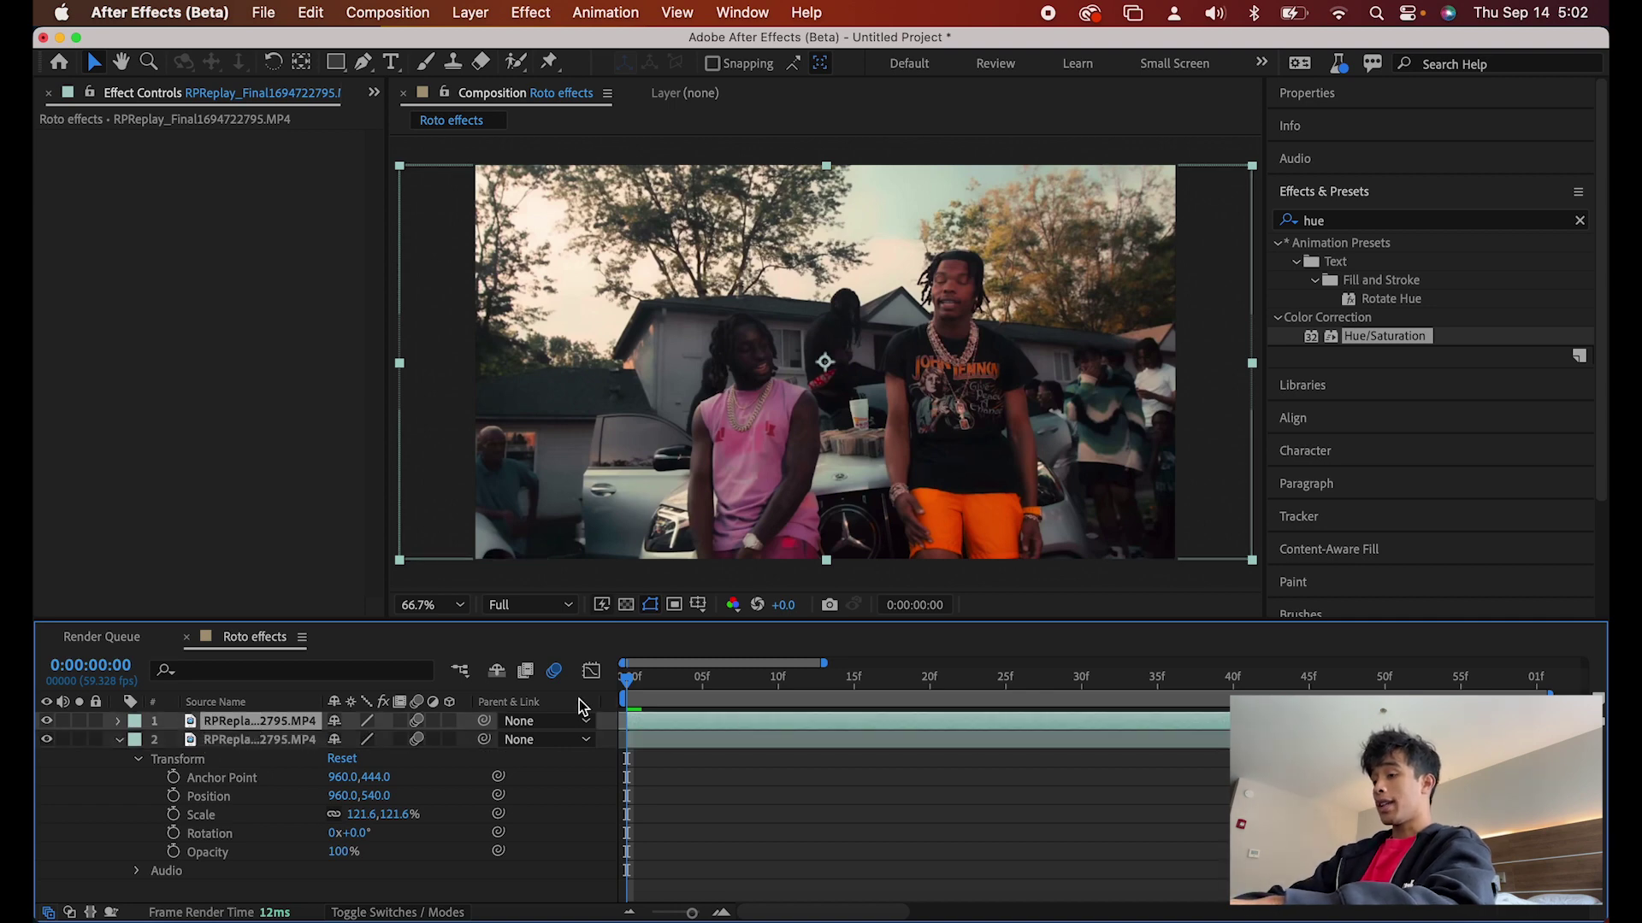
left_click(1581, 219)
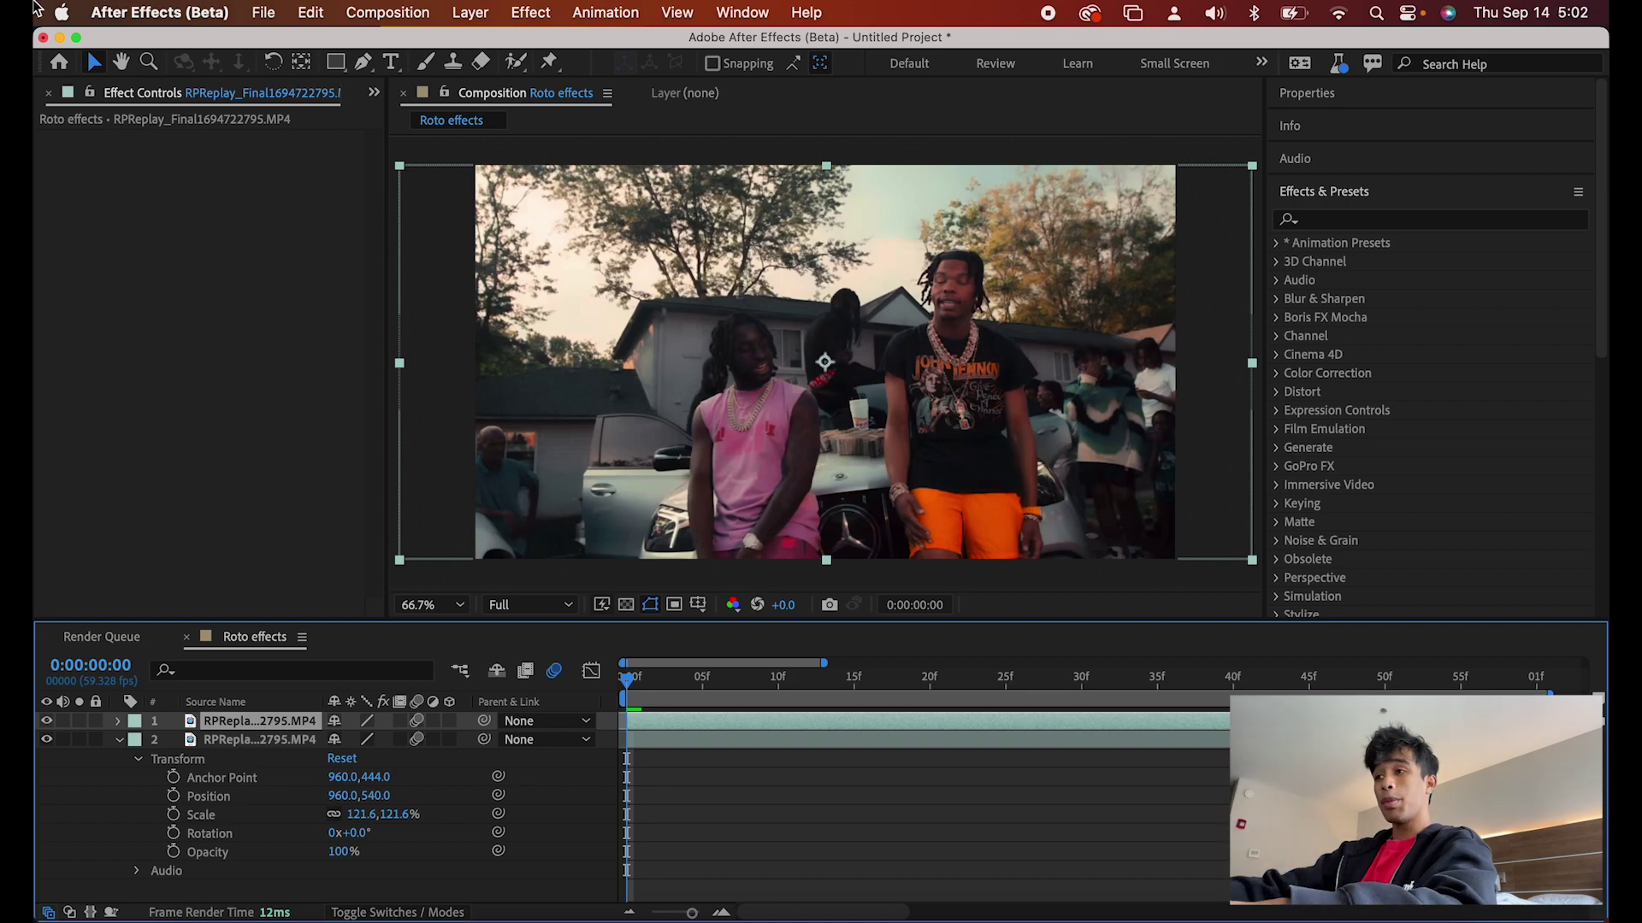
left_click(515, 67)
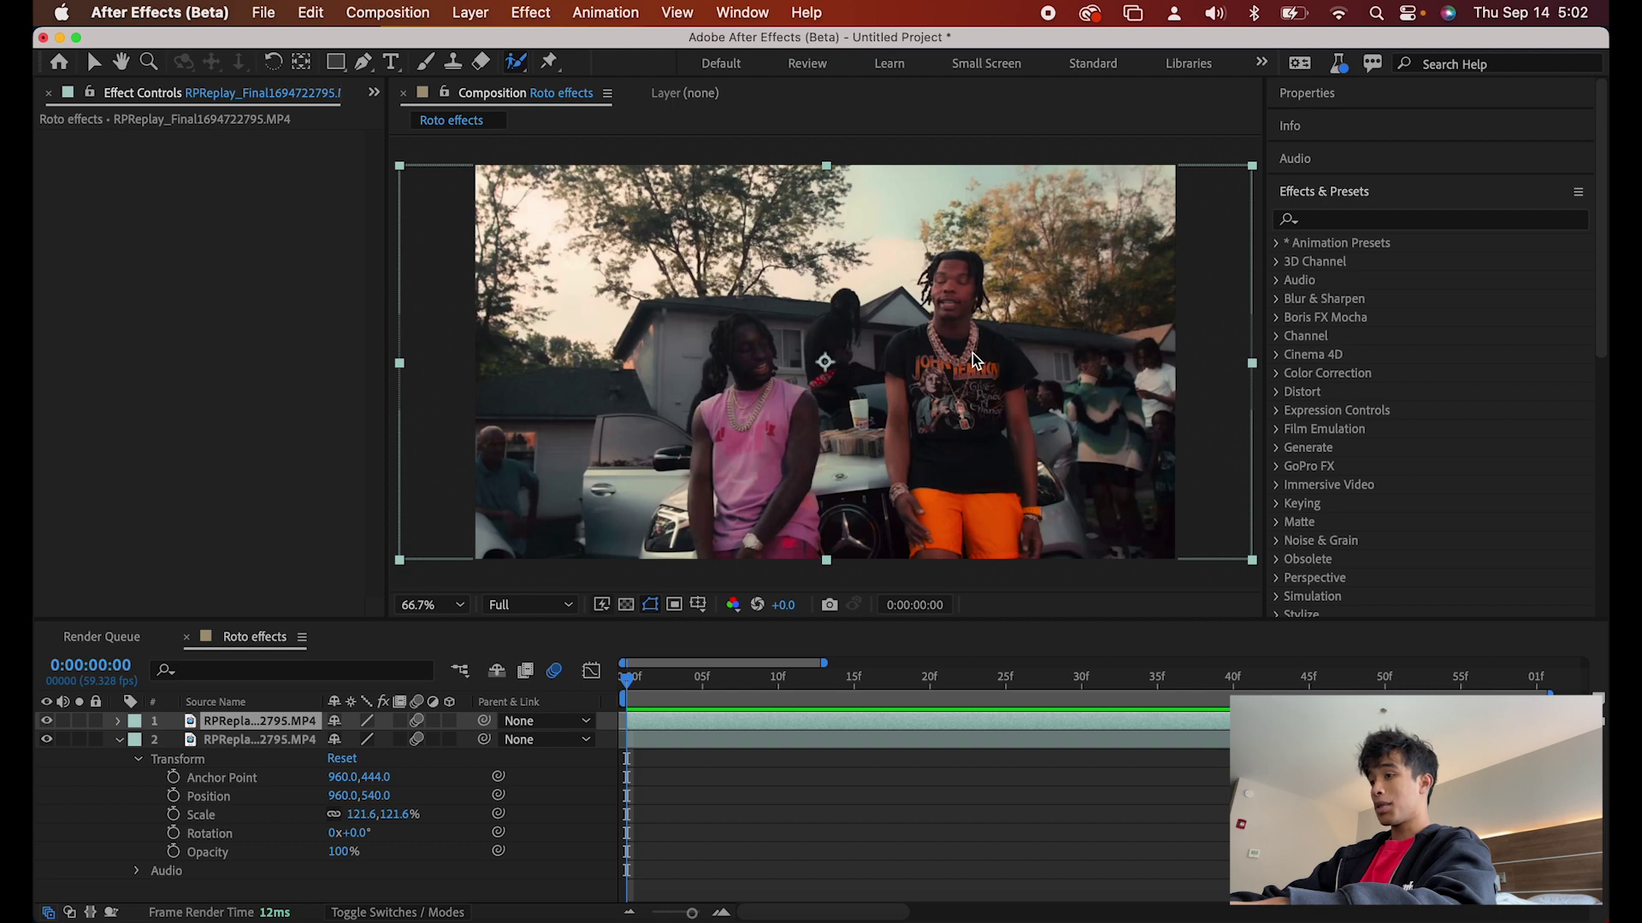
Step: Open the top clip in the Layer panel at 100% and paint Roto Brush strokes over the black-shirted man
double_click(975, 359)
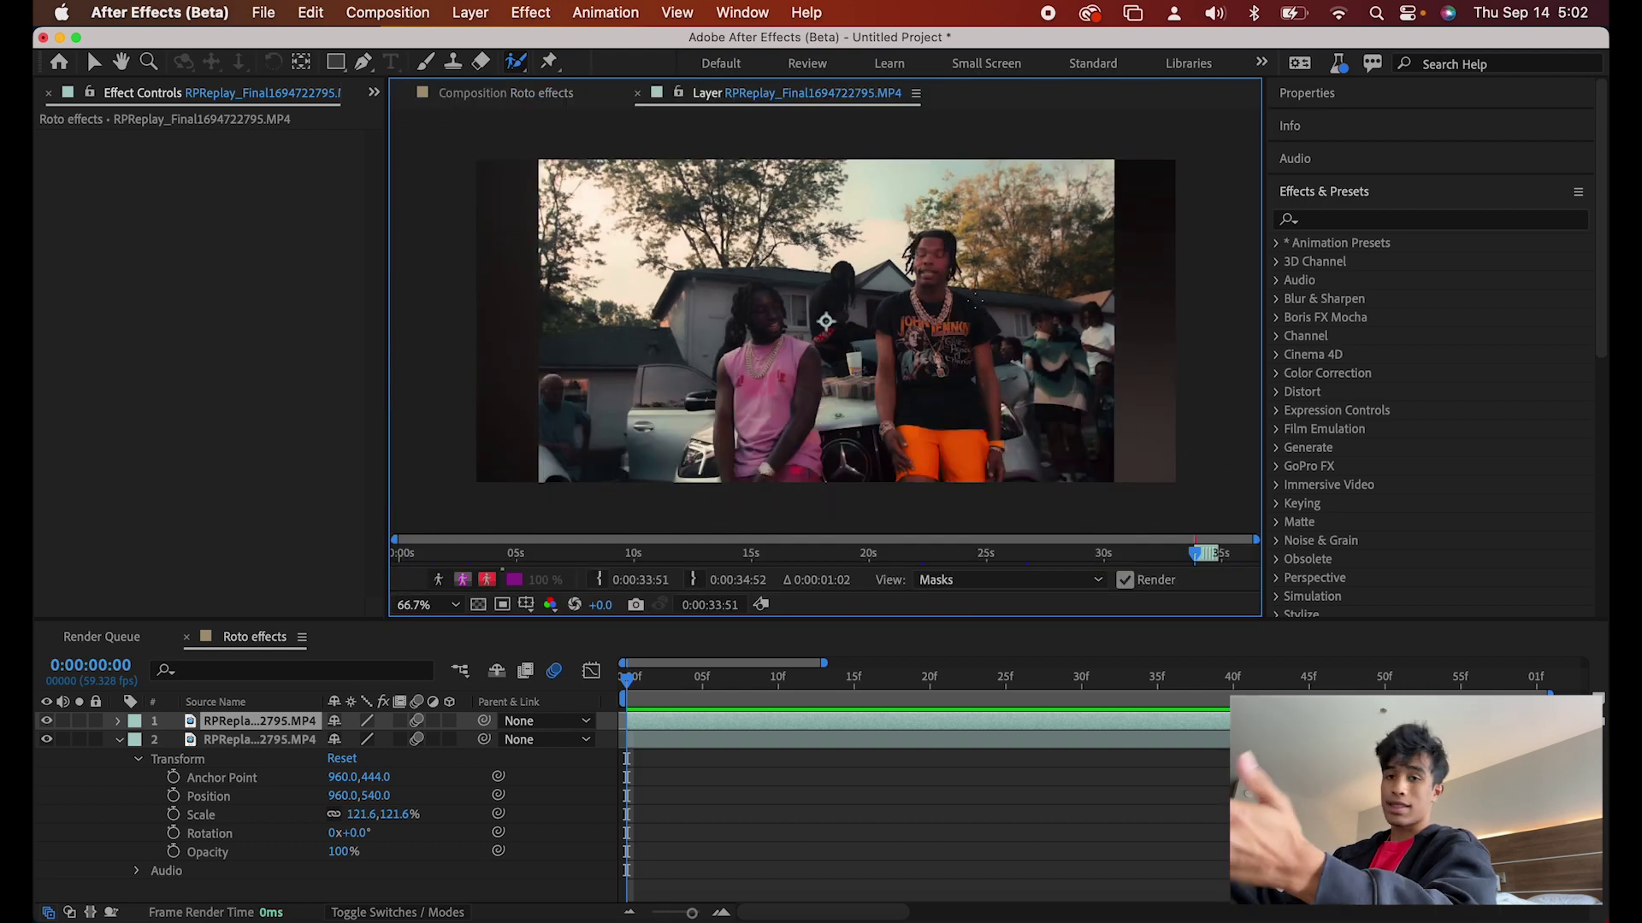
key("period")
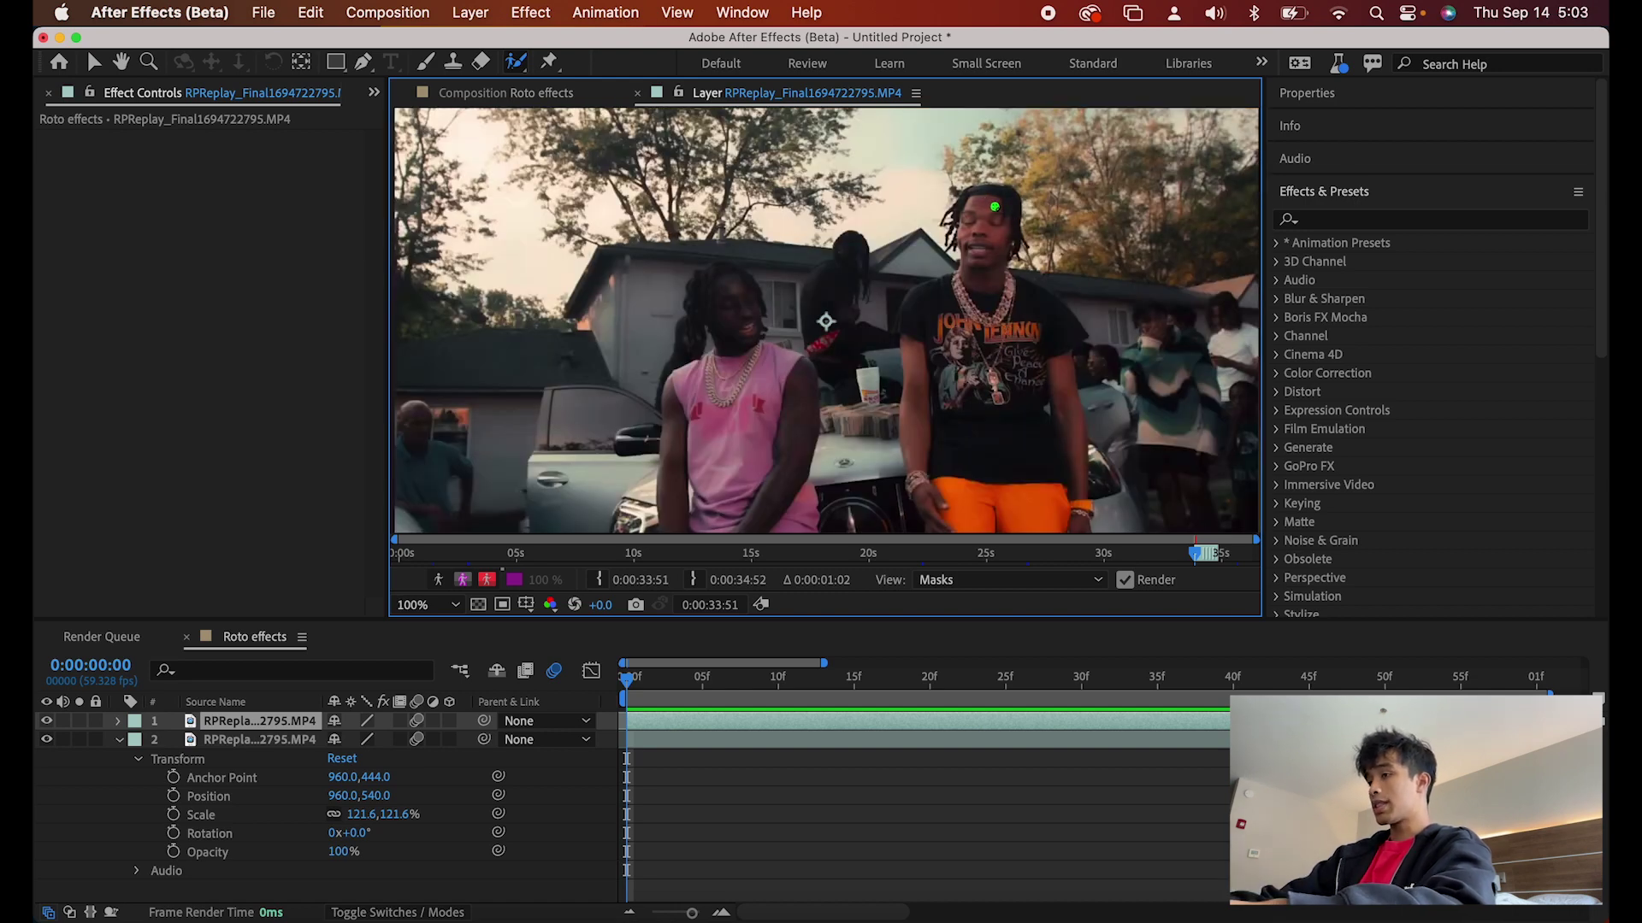
mouse_move(998, 205)
left_mouse_down()
mouse_move(975, 236)
mouse_move(974, 306)
left_mouse_up()
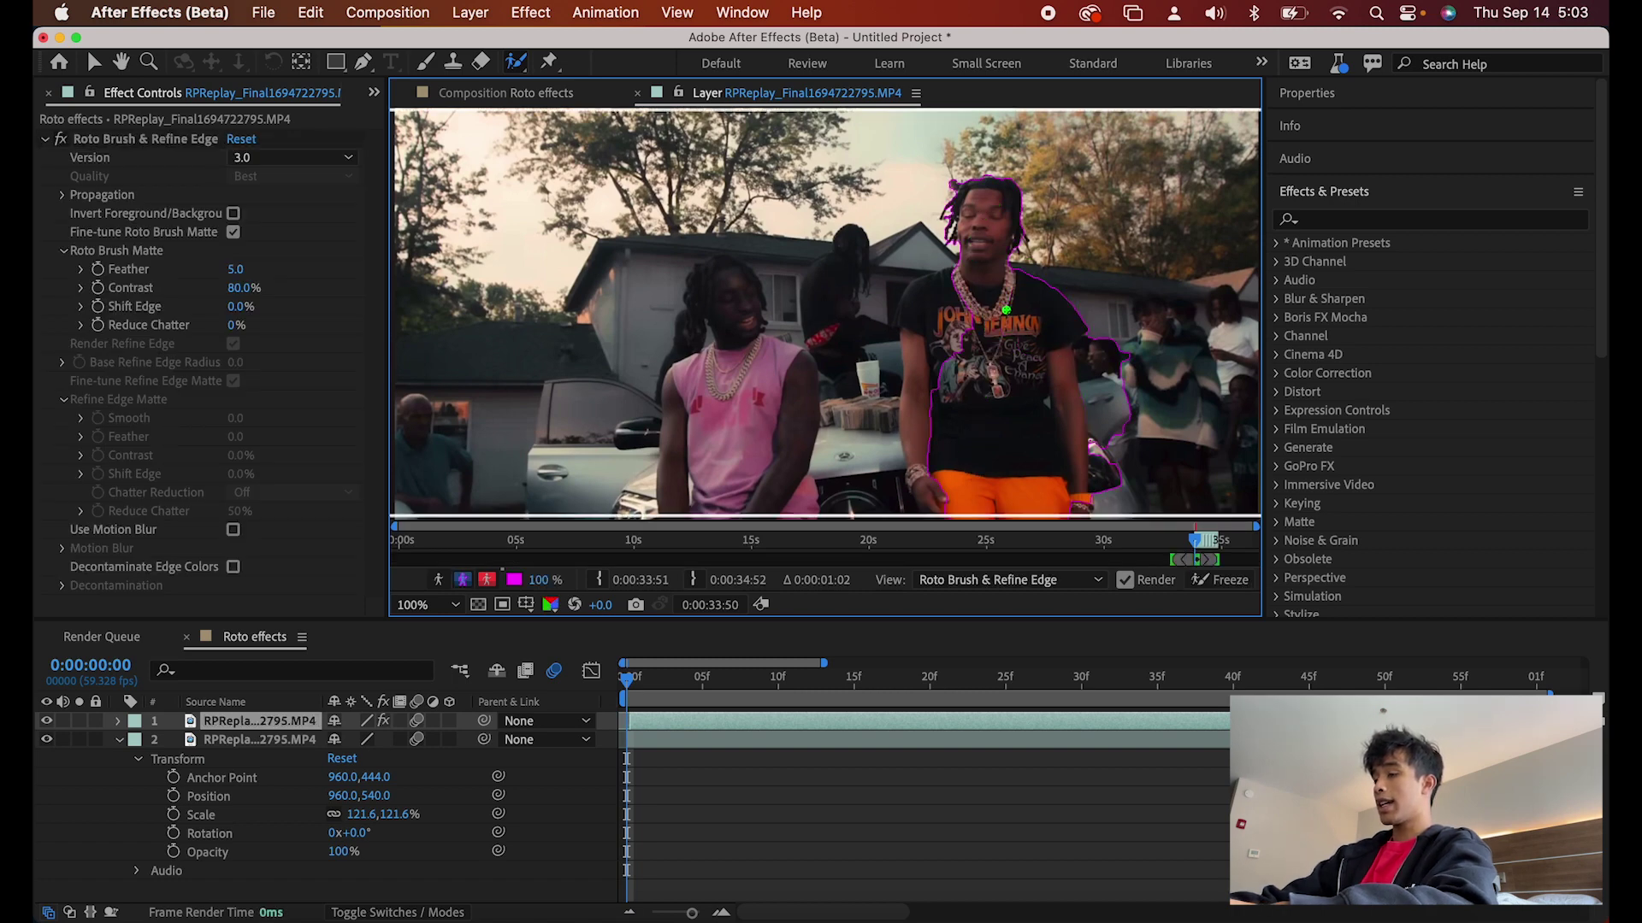
left_click_drag(938, 392, 938, 395)
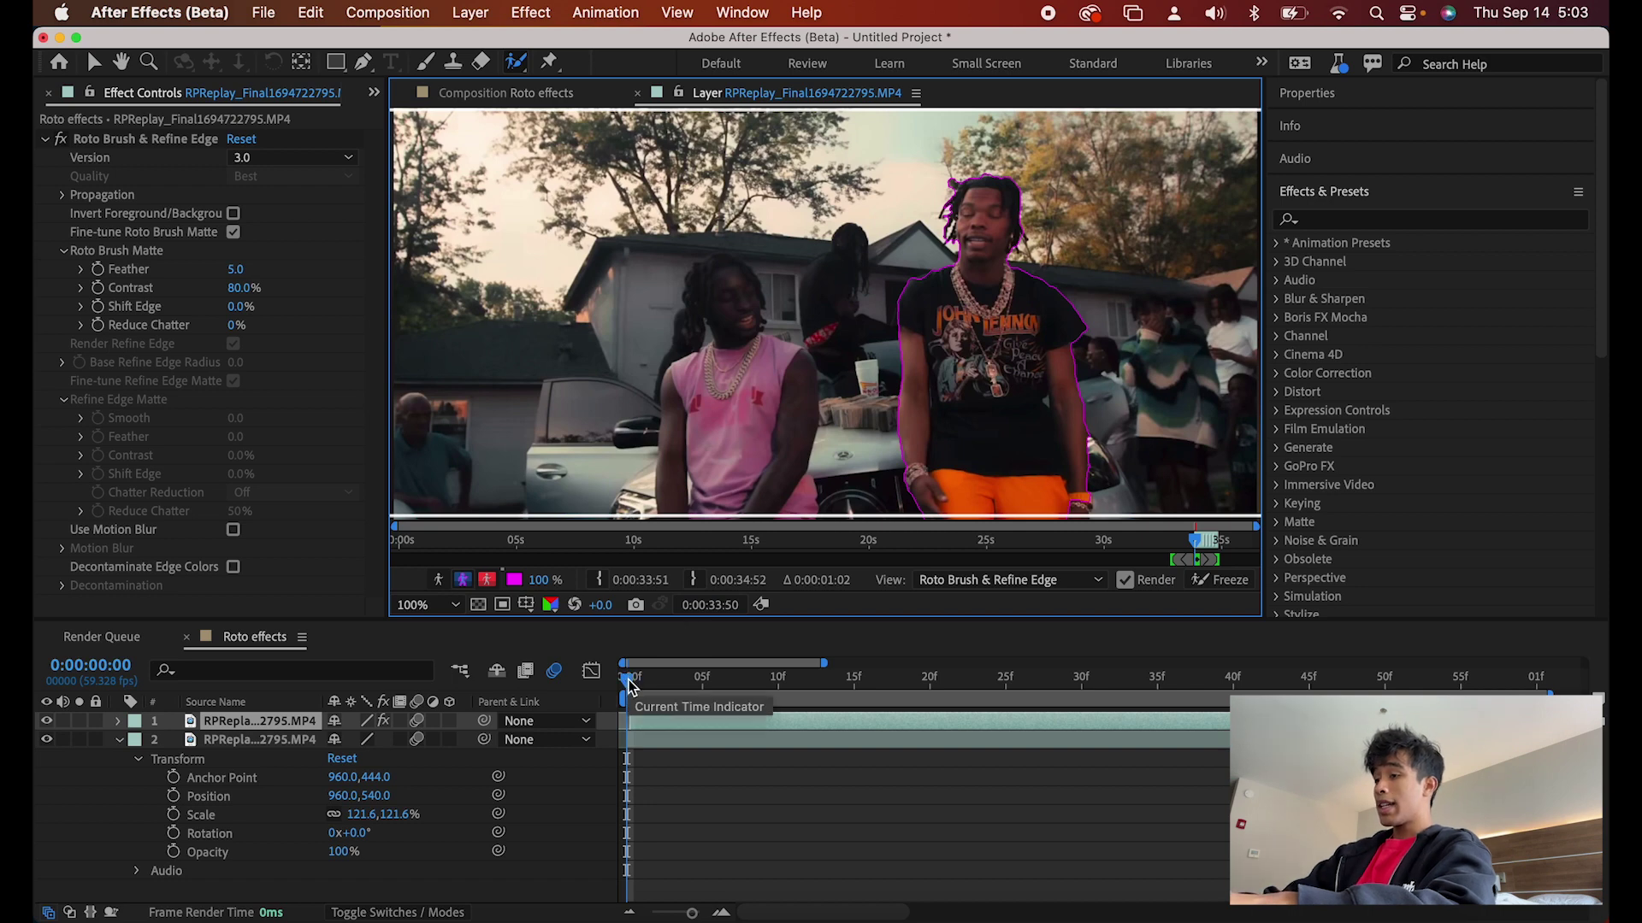
Step: Check frame 15 and add a Roto Brush stroke covering the man's orange shorts
left_click_drag(629, 687, 757, 721)
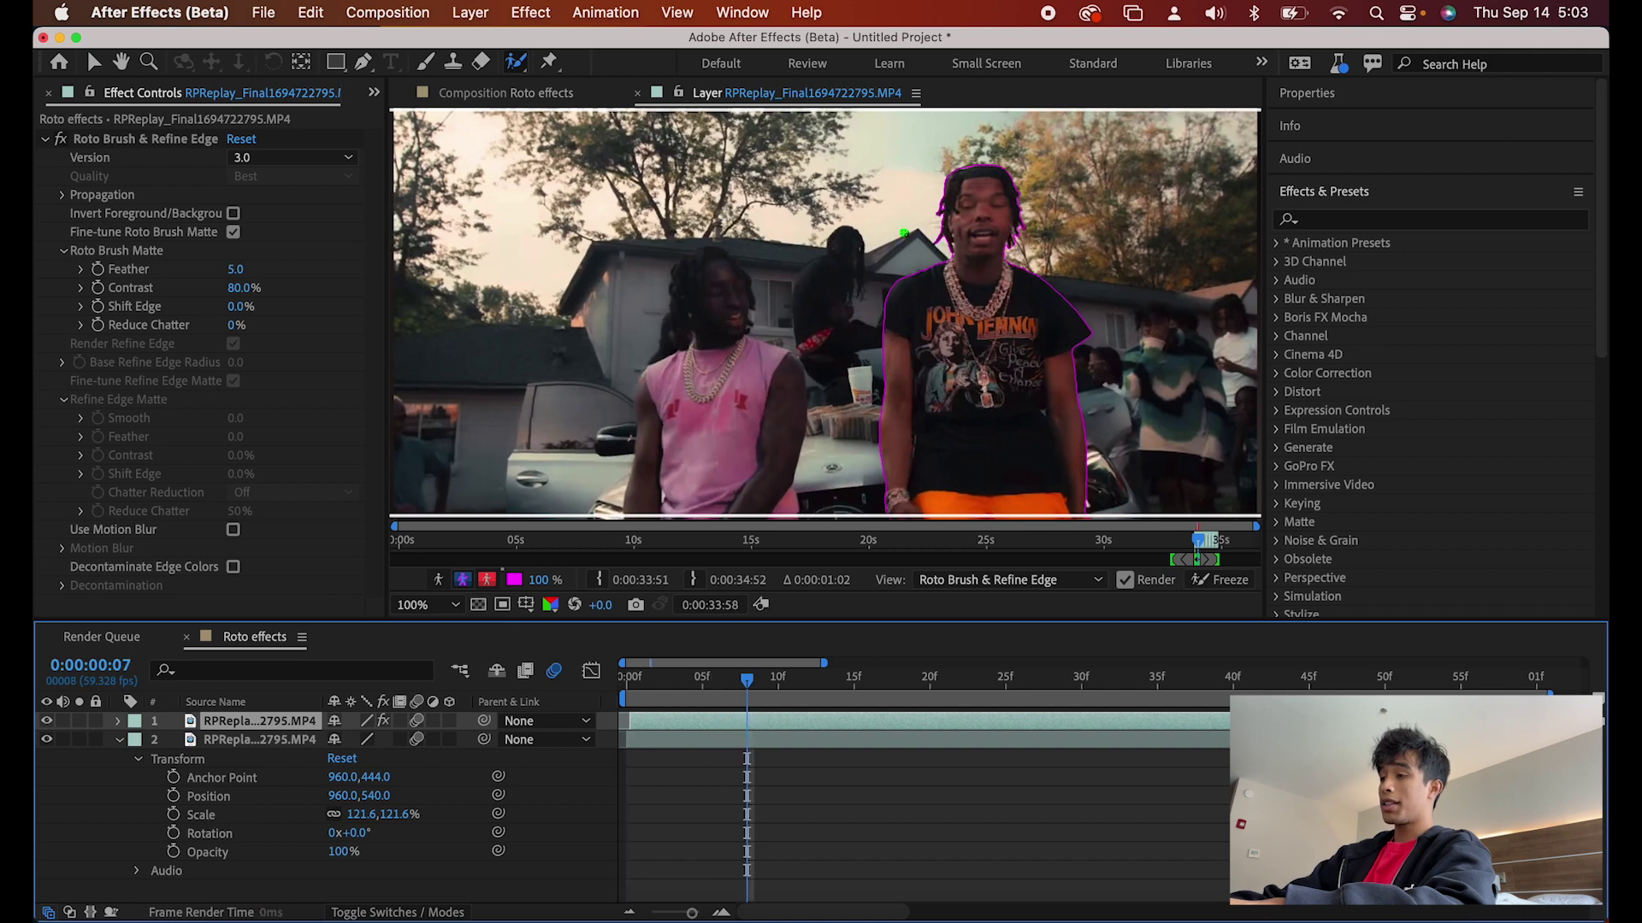
key("comma")
key("comma")
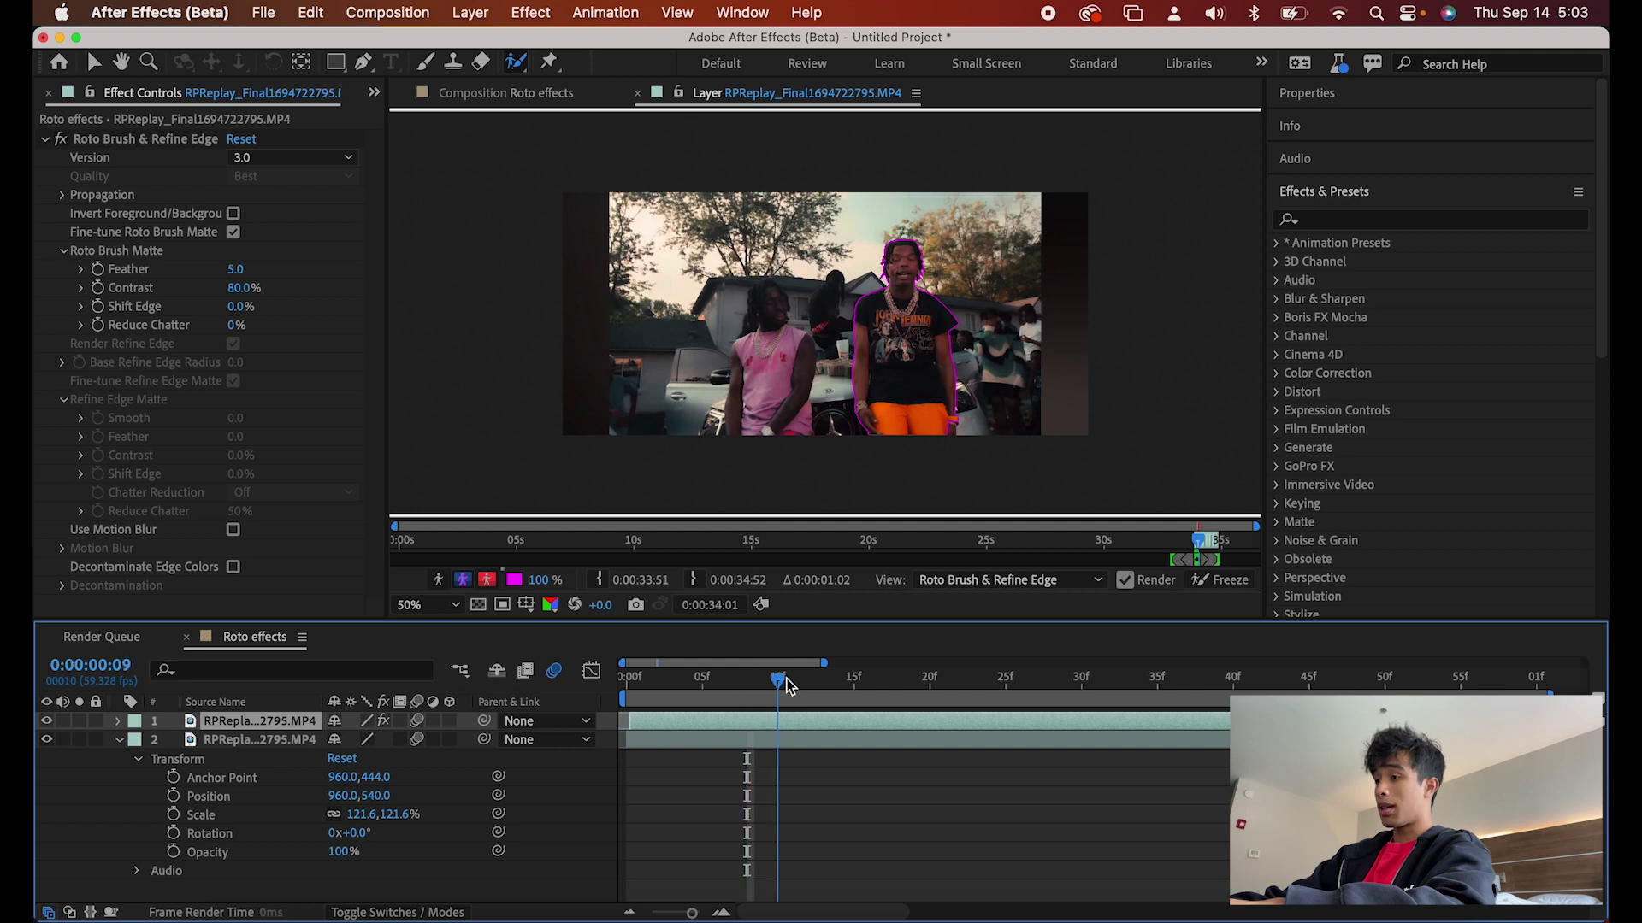
left_click_drag(787, 685, 873, 668)
key("period")
key("period")
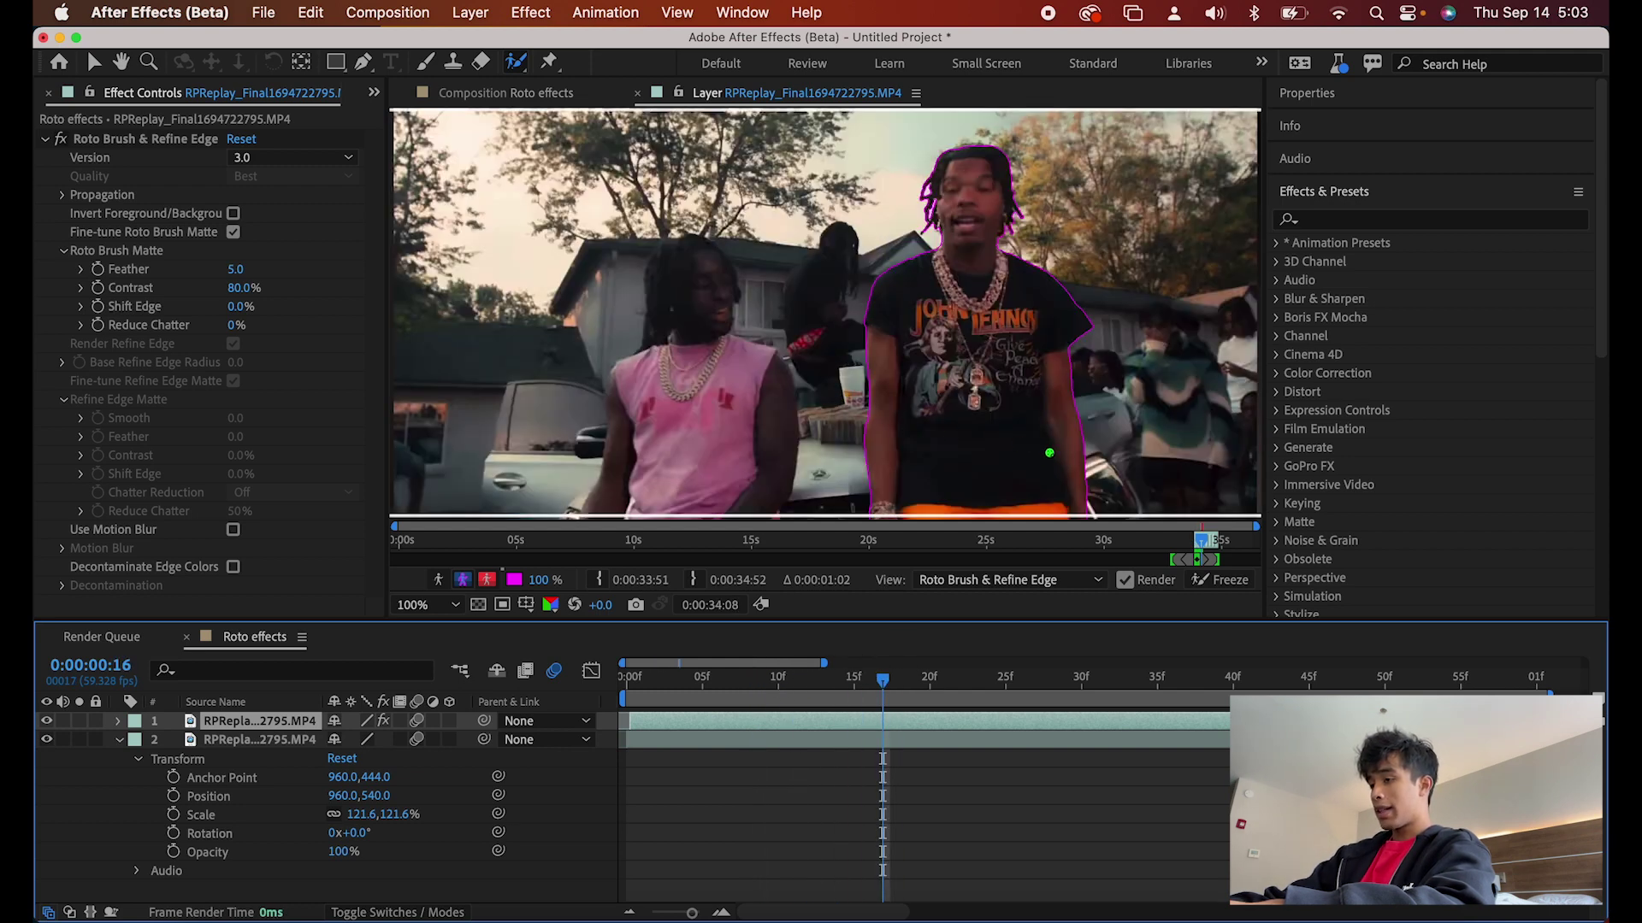
left_click_drag(1045, 446, 1002, 381)
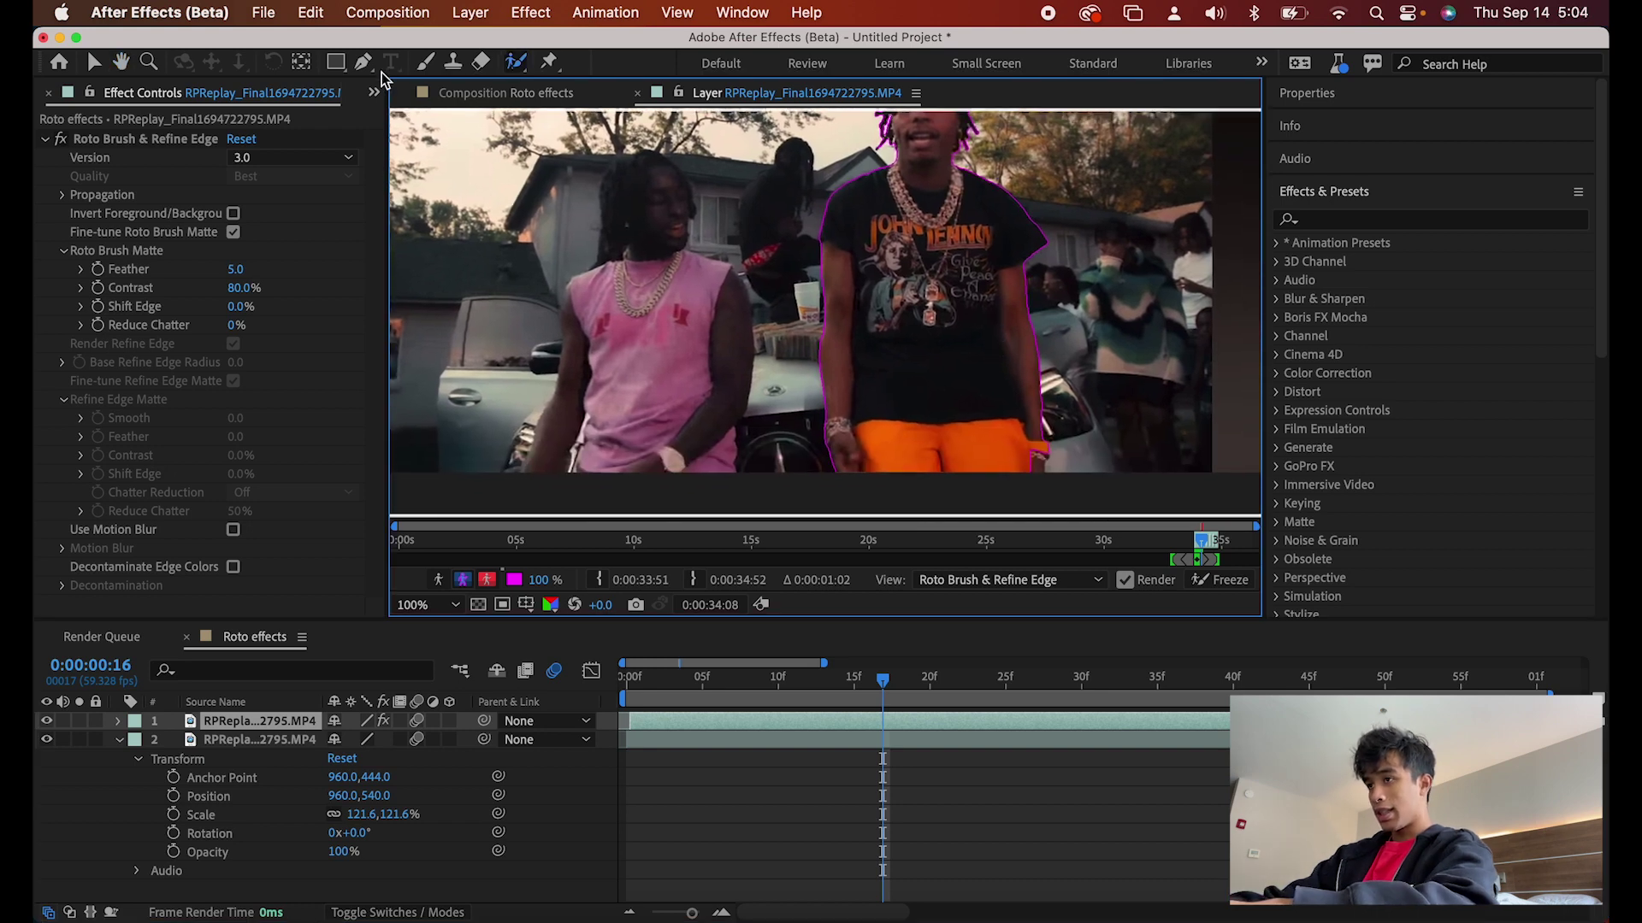
left_click(514, 62)
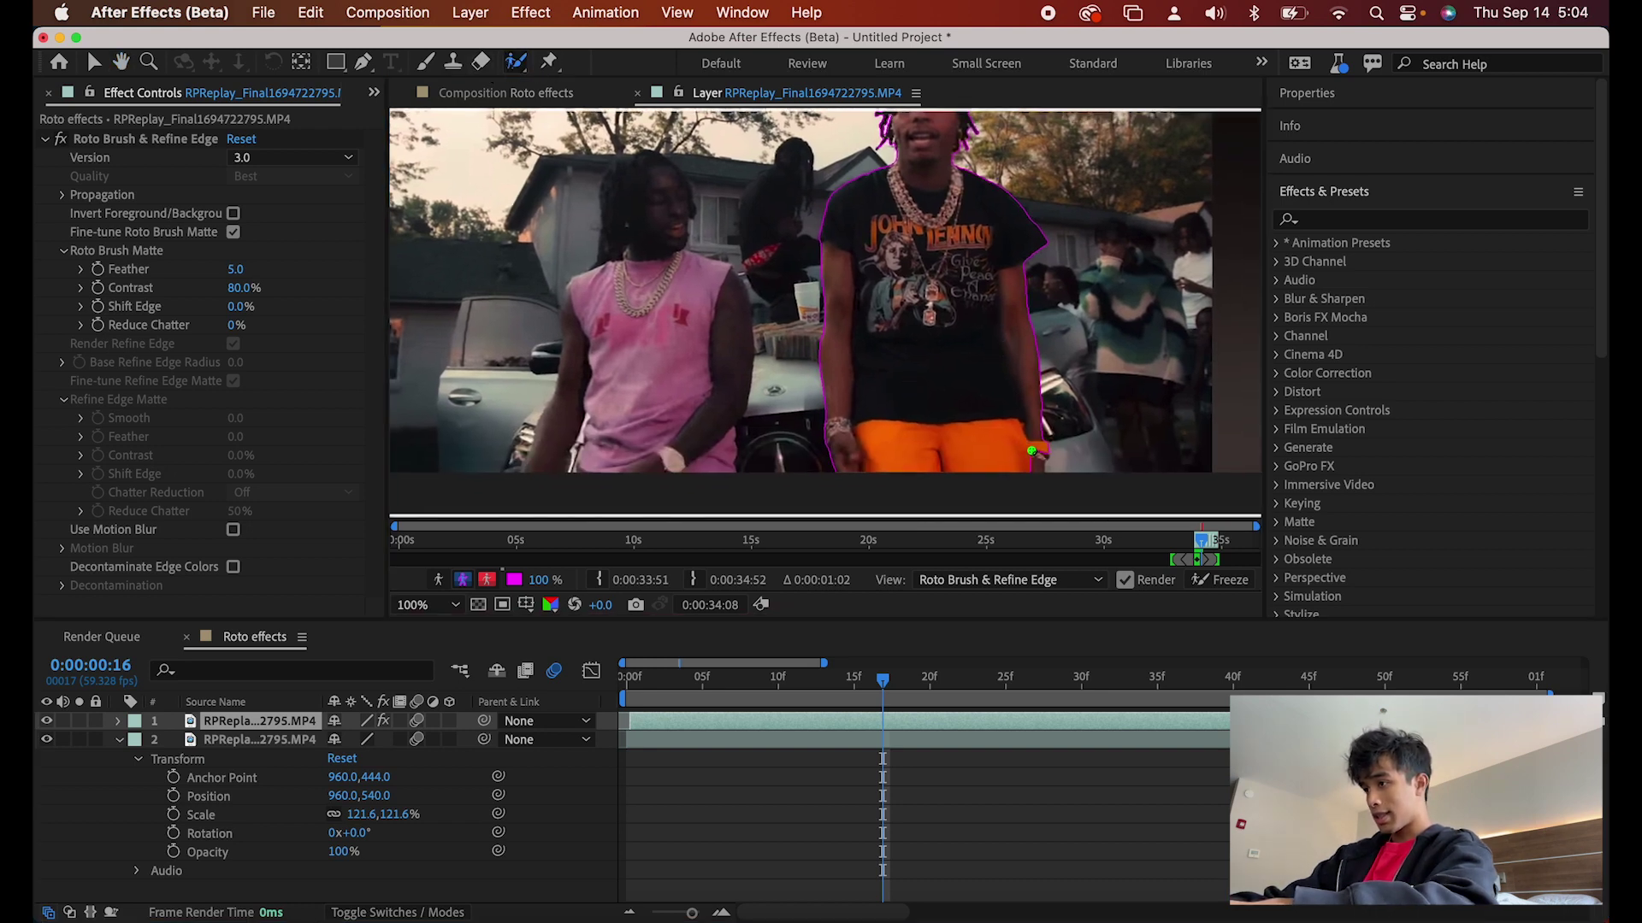
left_click_drag(1032, 450, 1035, 477)
Step: Review the cutout around frame 46 and the one-second mark with the whole frame fitted
left_click(1336, 679)
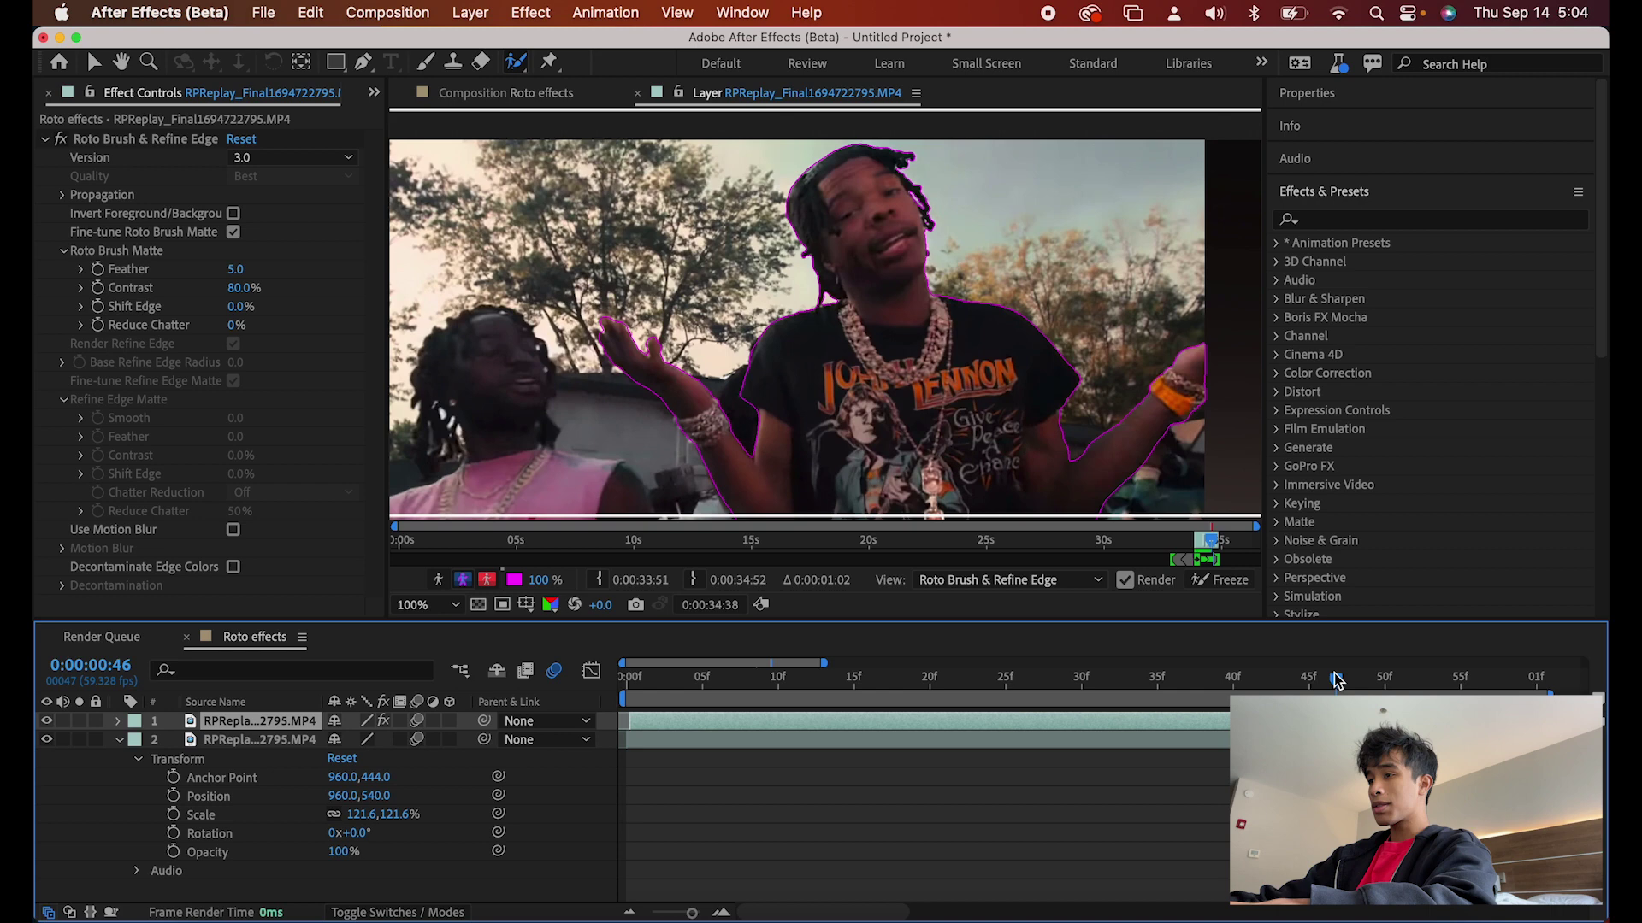
left_click_drag(1358, 680, 1441, 693)
key("comma")
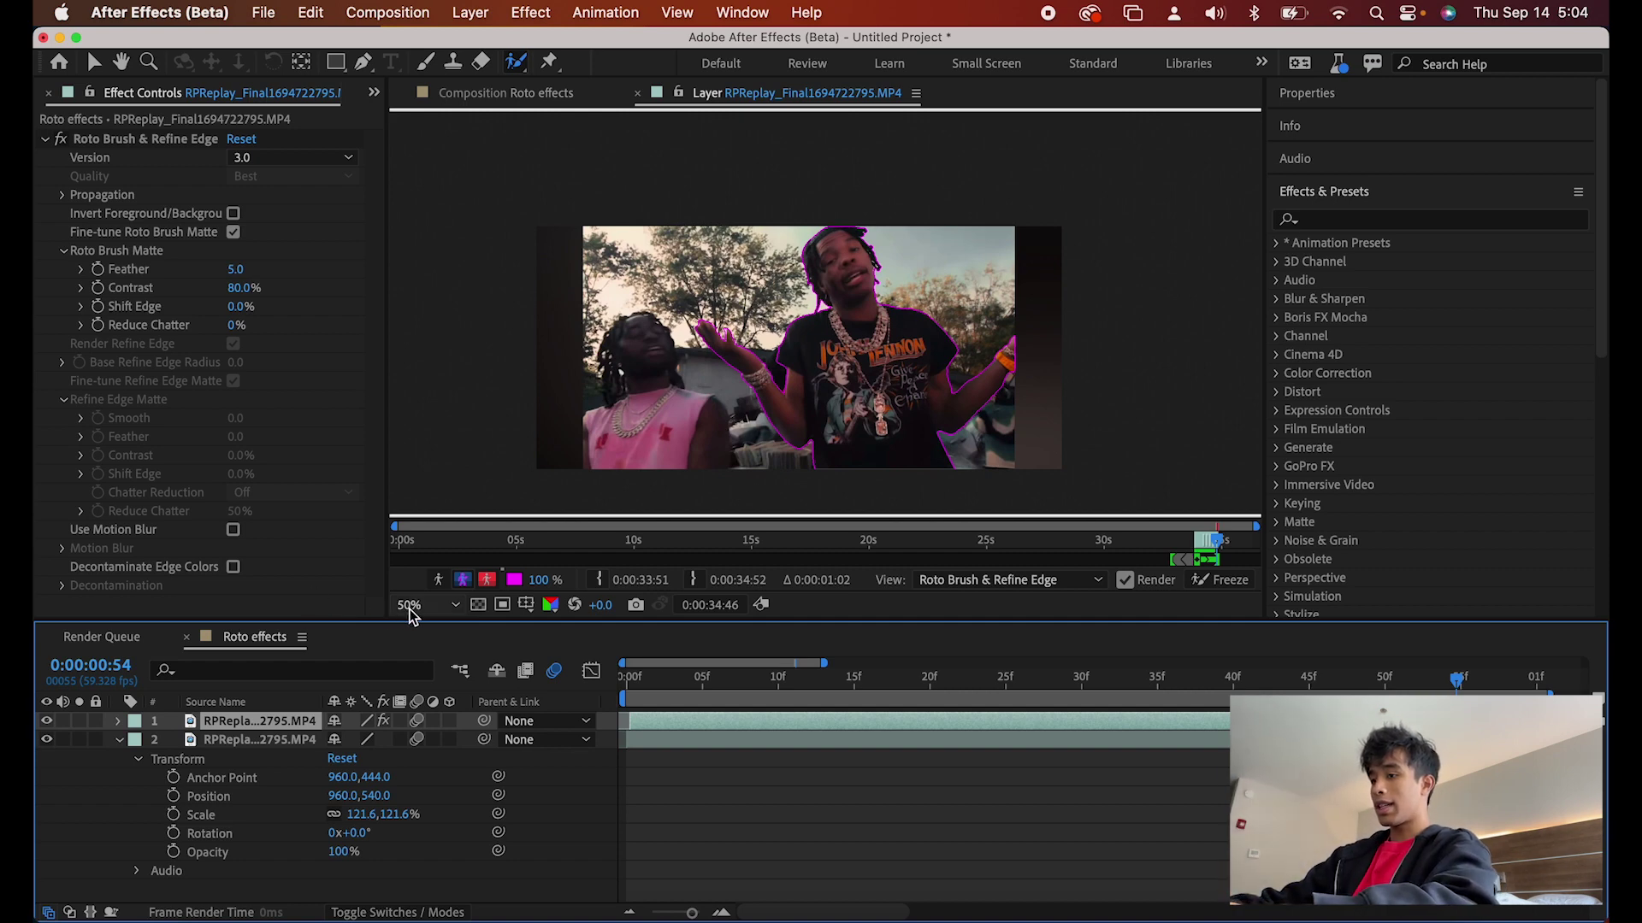
key("shift+slash")
left_click(1530, 682)
mouse_move(1531, 682)
left_mouse_down()
mouse_move(943, 681)
mouse_move(1265, 697)
mouse_move(1152, 710)
mouse_move(1079, 699)
mouse_move(1530, 679)
mouse_move(975, 688)
mouse_move(1539, 678)
left_mouse_up()
Step: Freeze the Roto Brush propagation, then scrub from the clip's end back to the start to review
left_click(1084, 361)
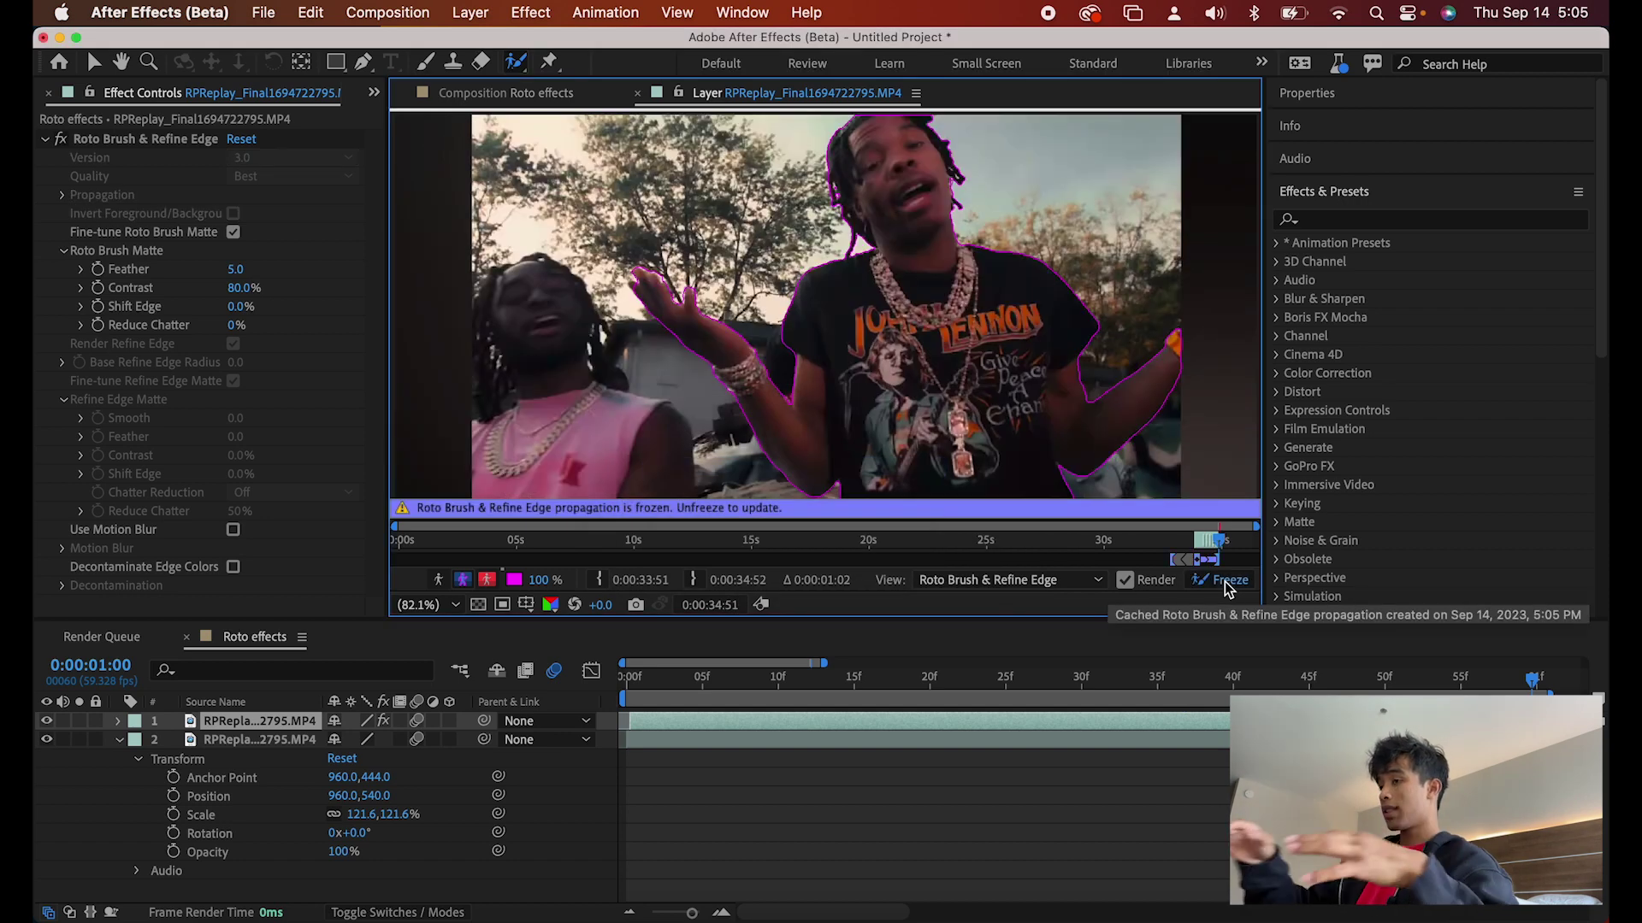
left_click(1549, 678)
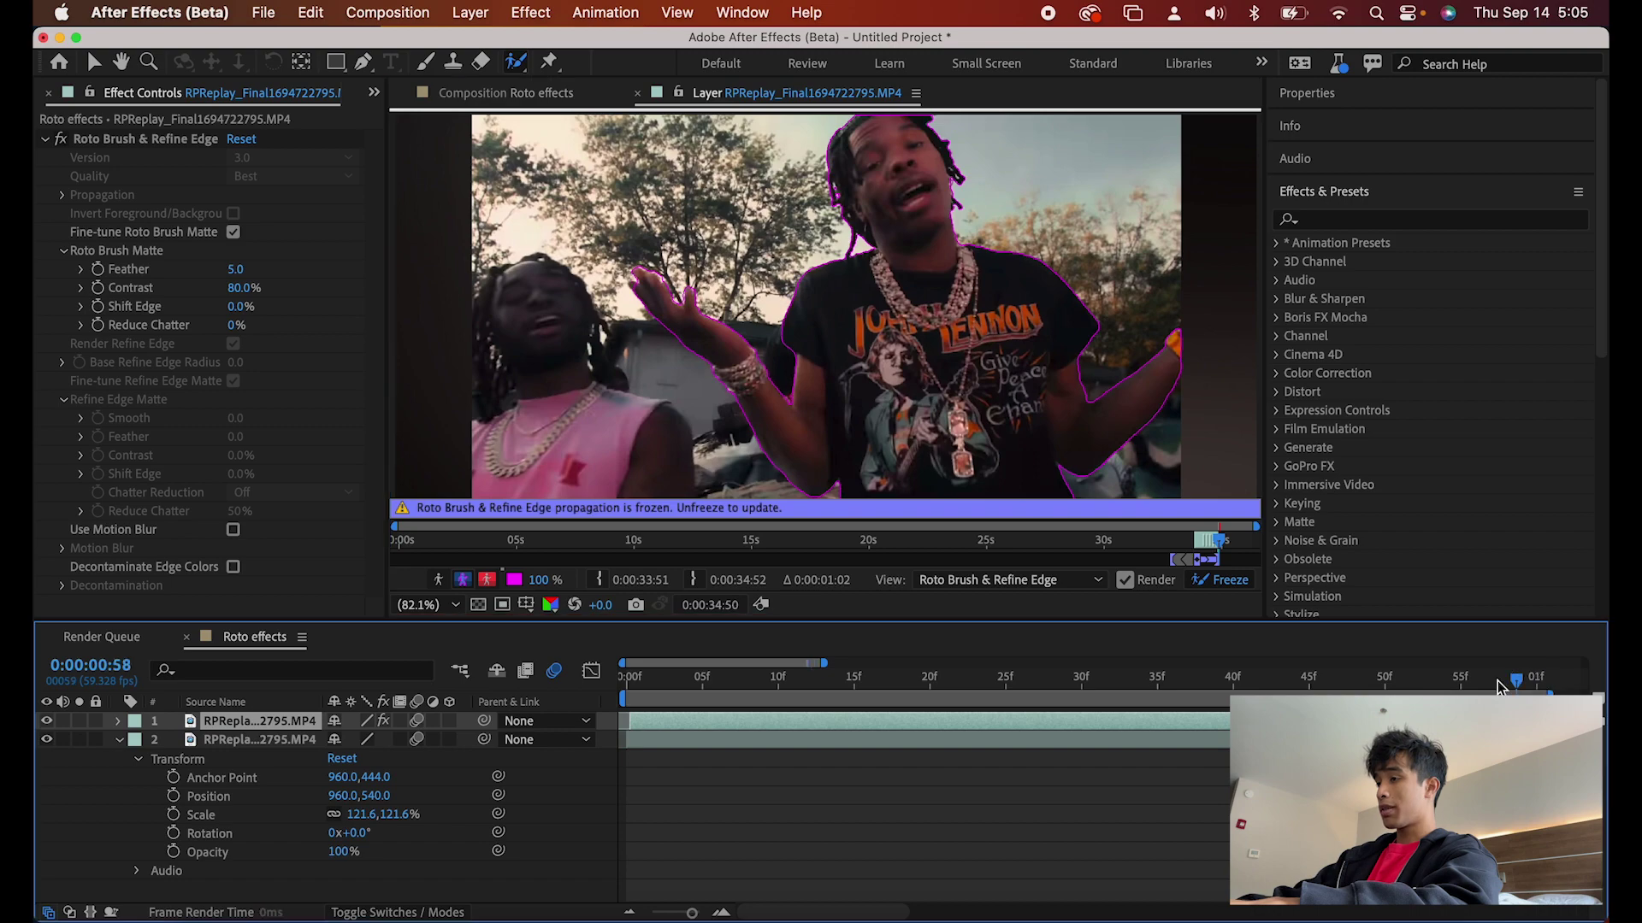
left_click_drag(1498, 687, 572, 691)
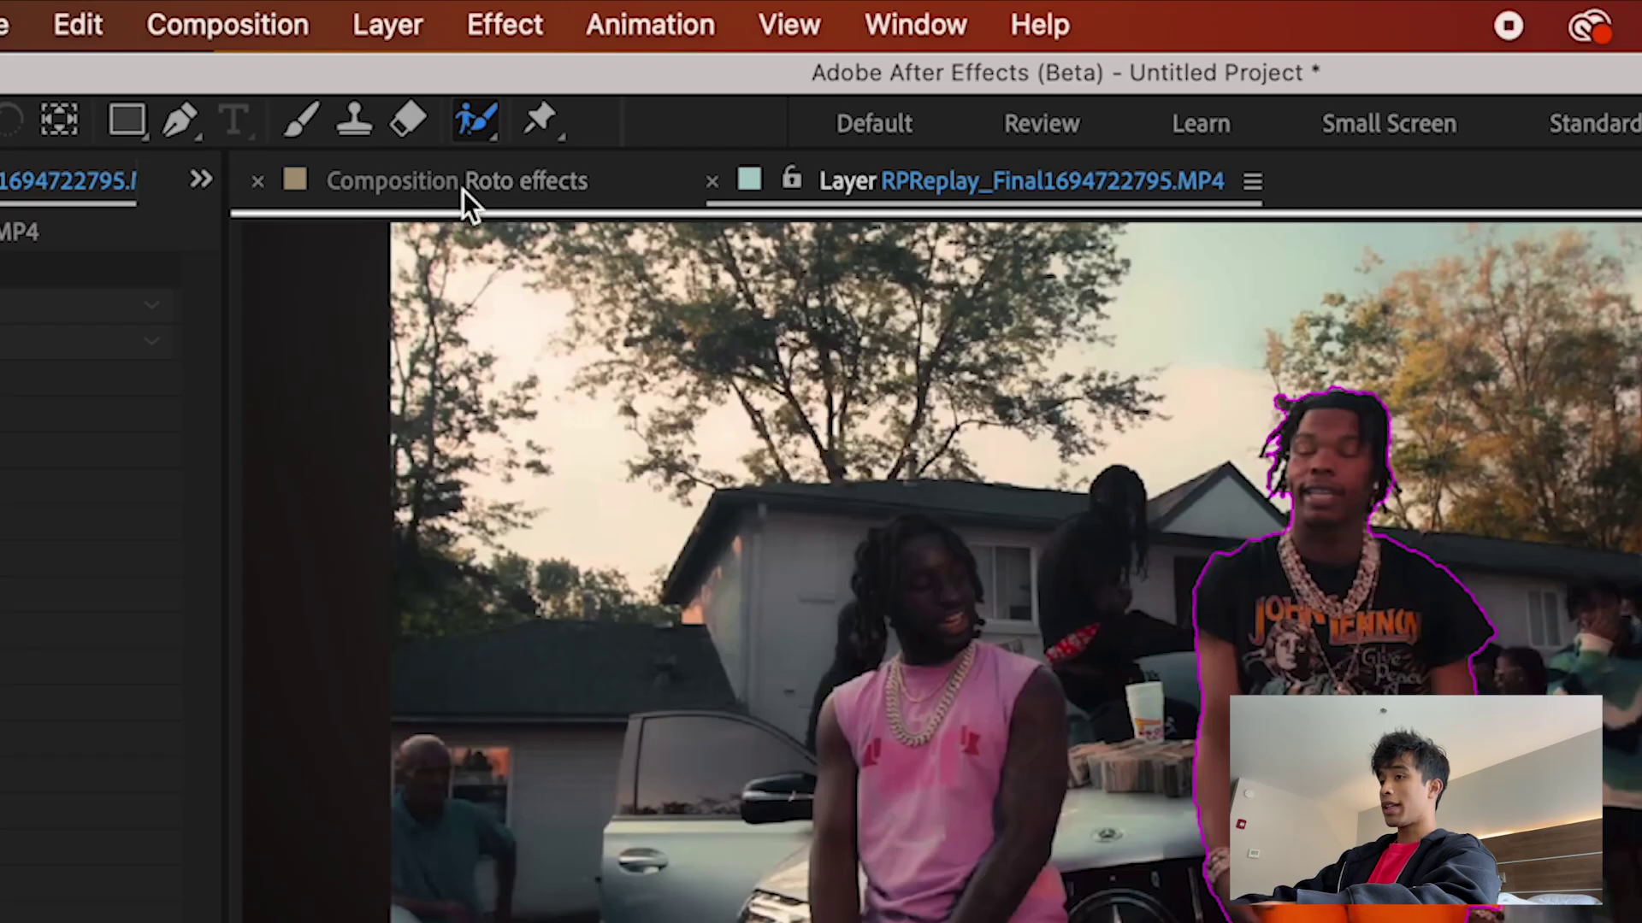
Step: Return to the Roto effects comp and confirm its 59.328 fps frame rate in Composition Settings
left_click(462, 184)
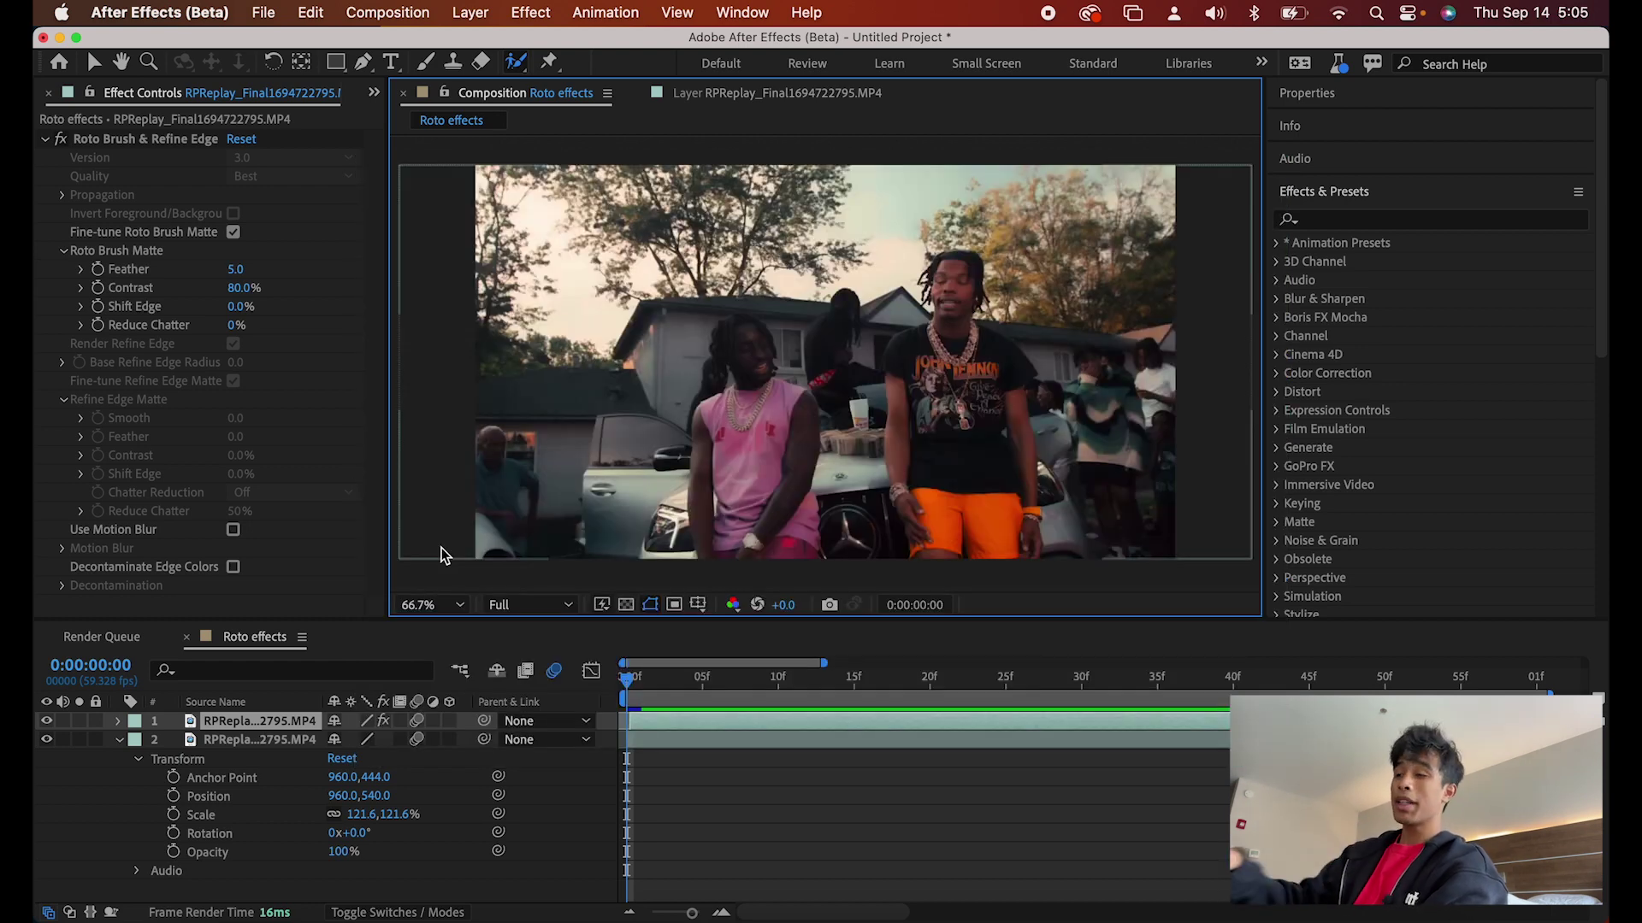
left_click(384, 12)
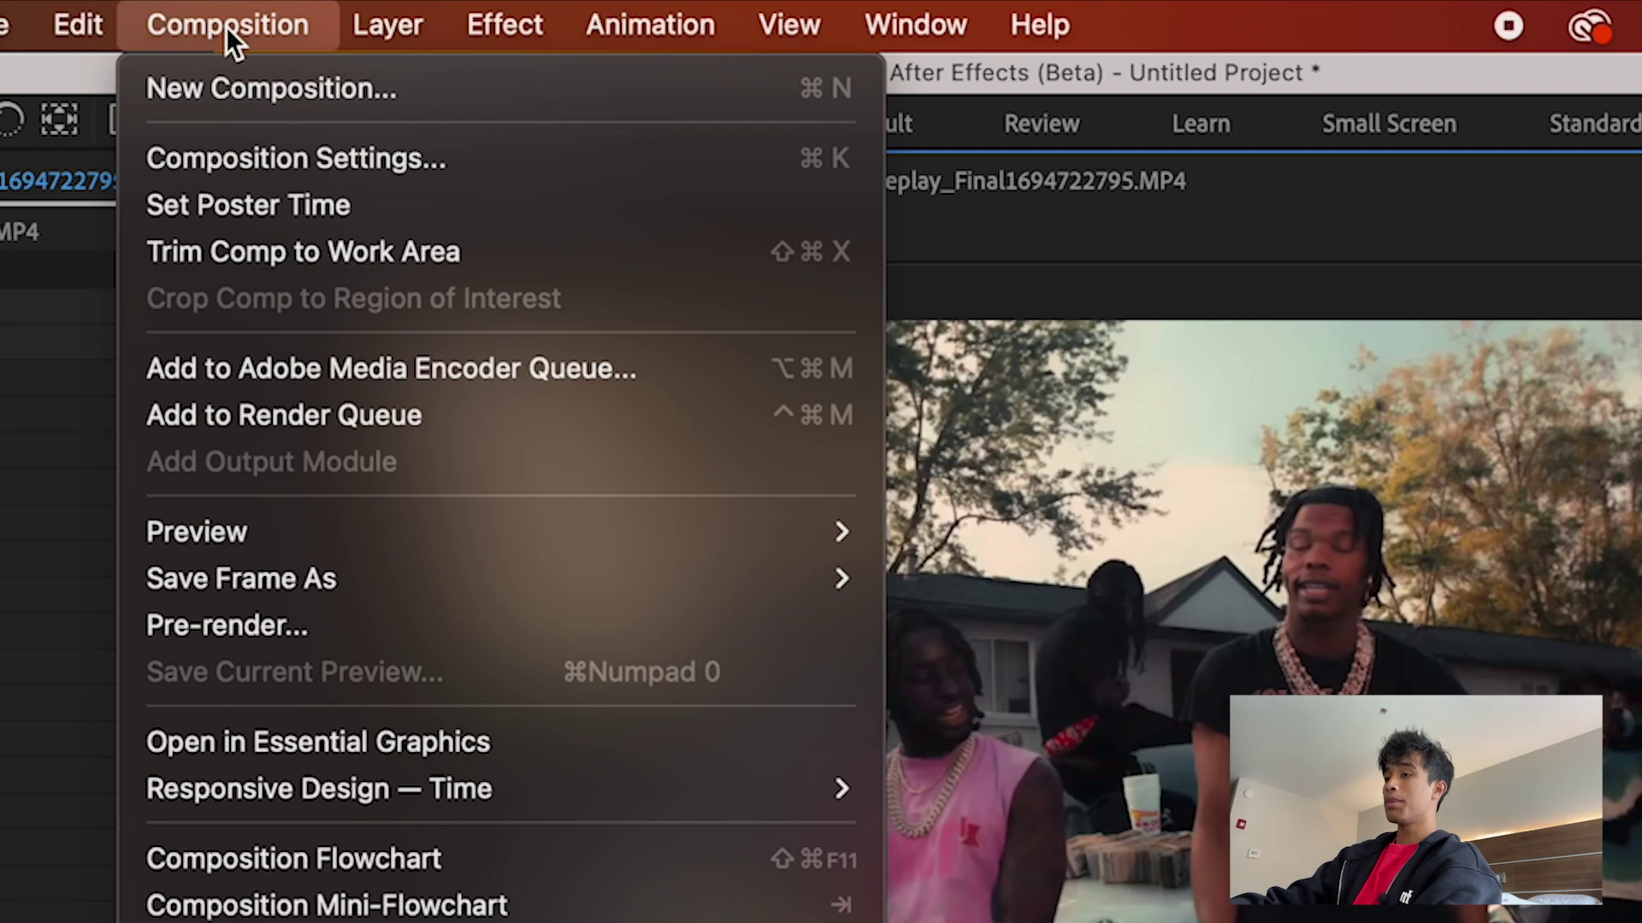
left_click(265, 147)
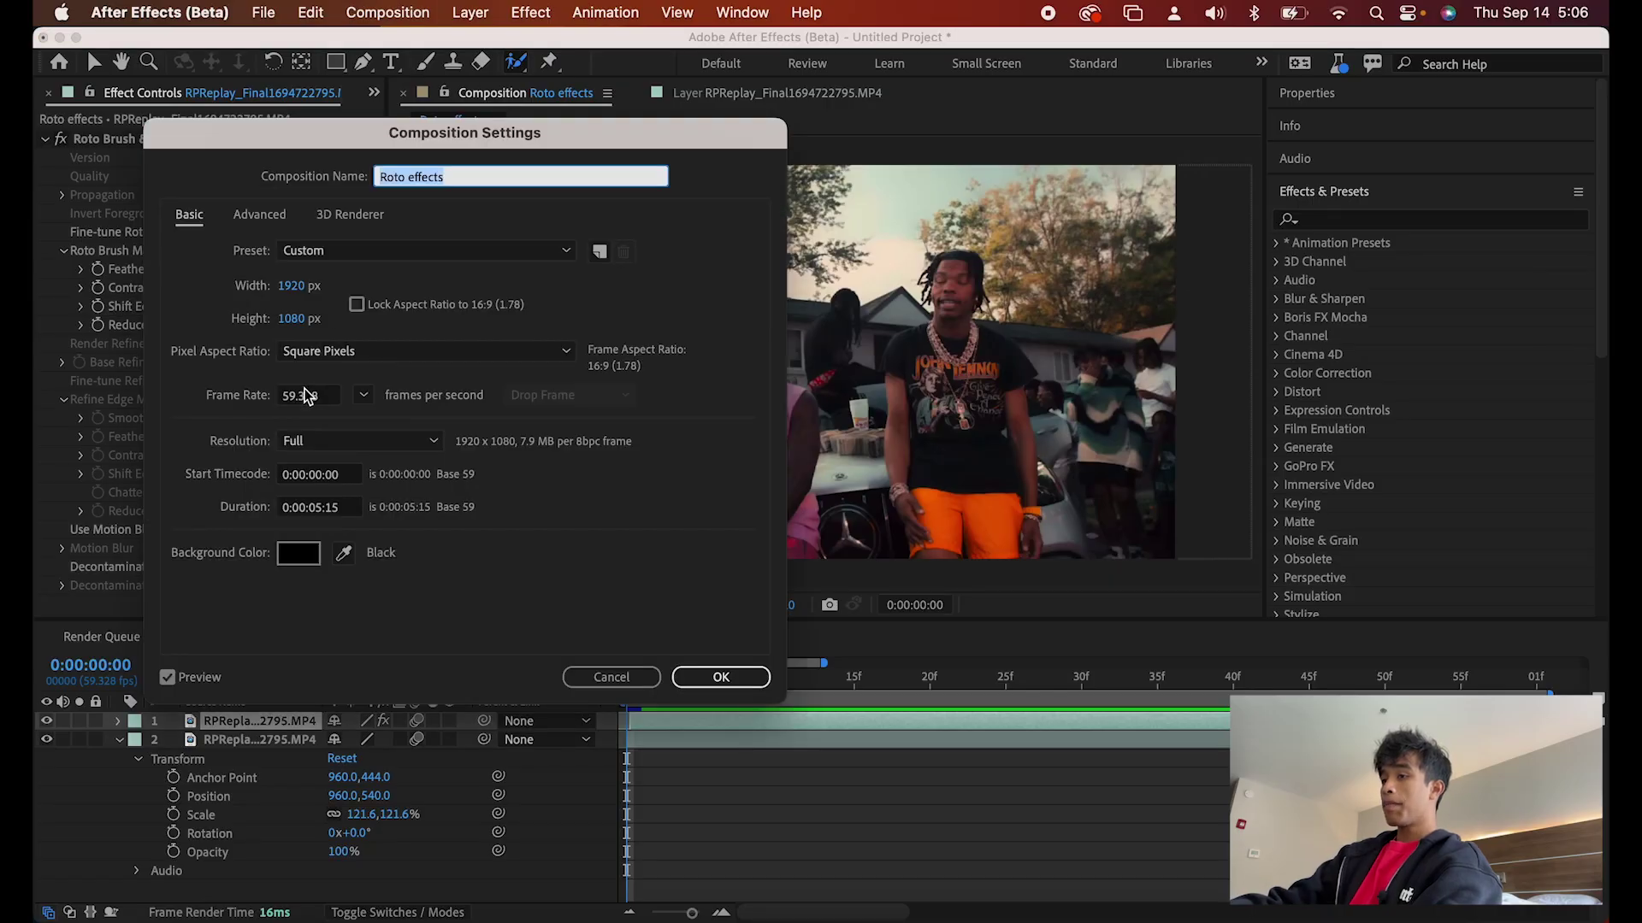
left_click(306, 393)
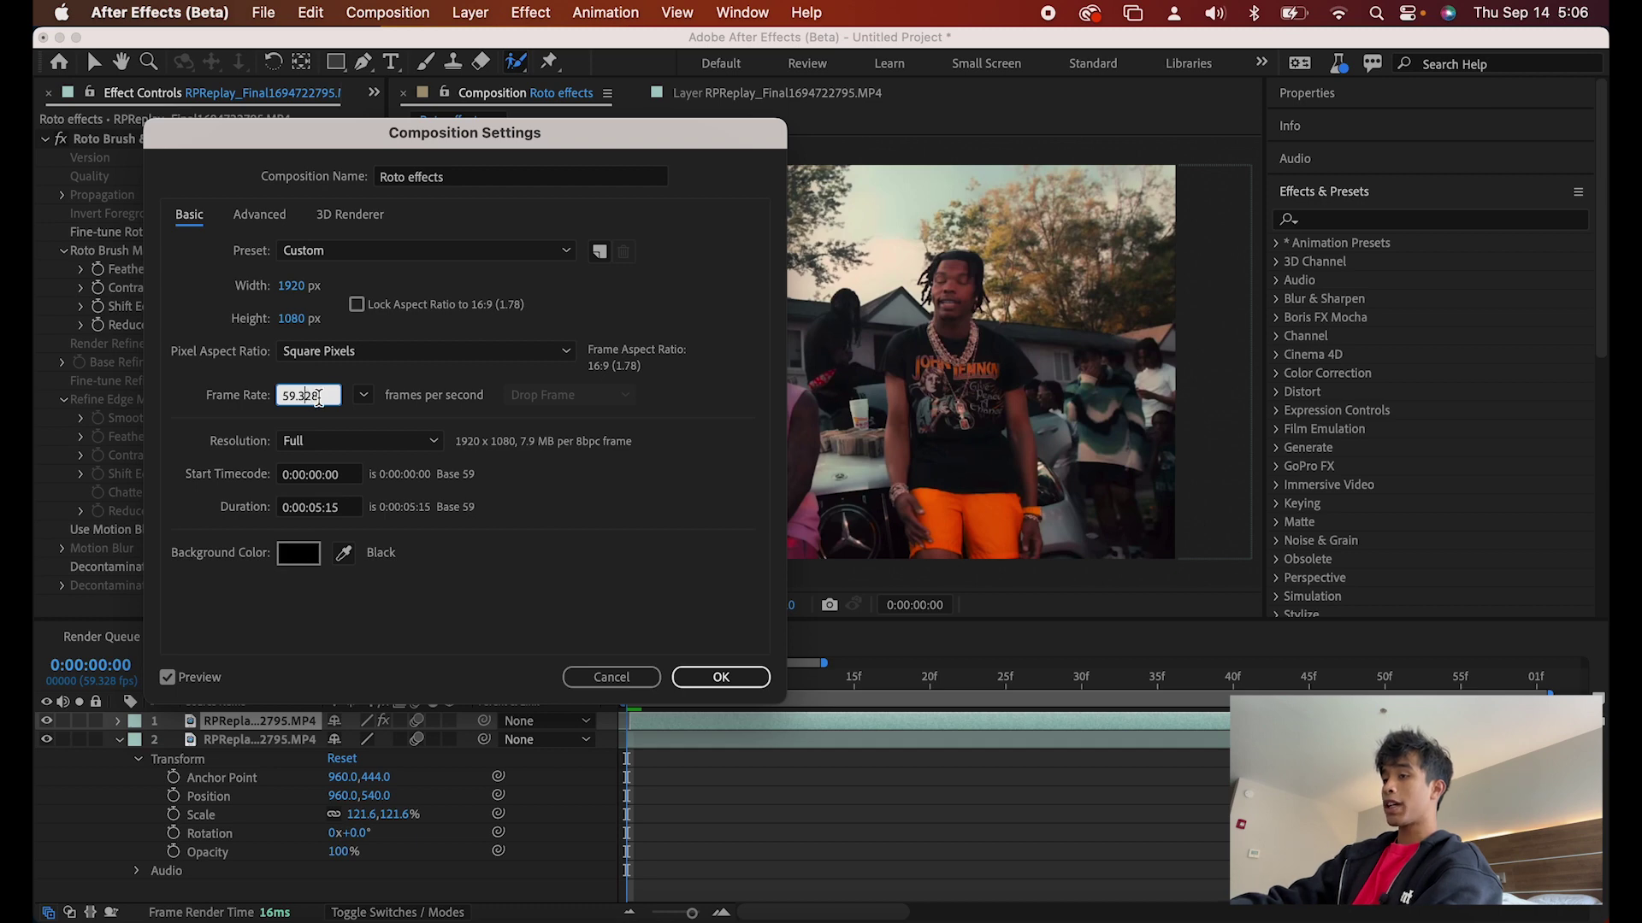
left_click_drag(464, 133, 367, 65)
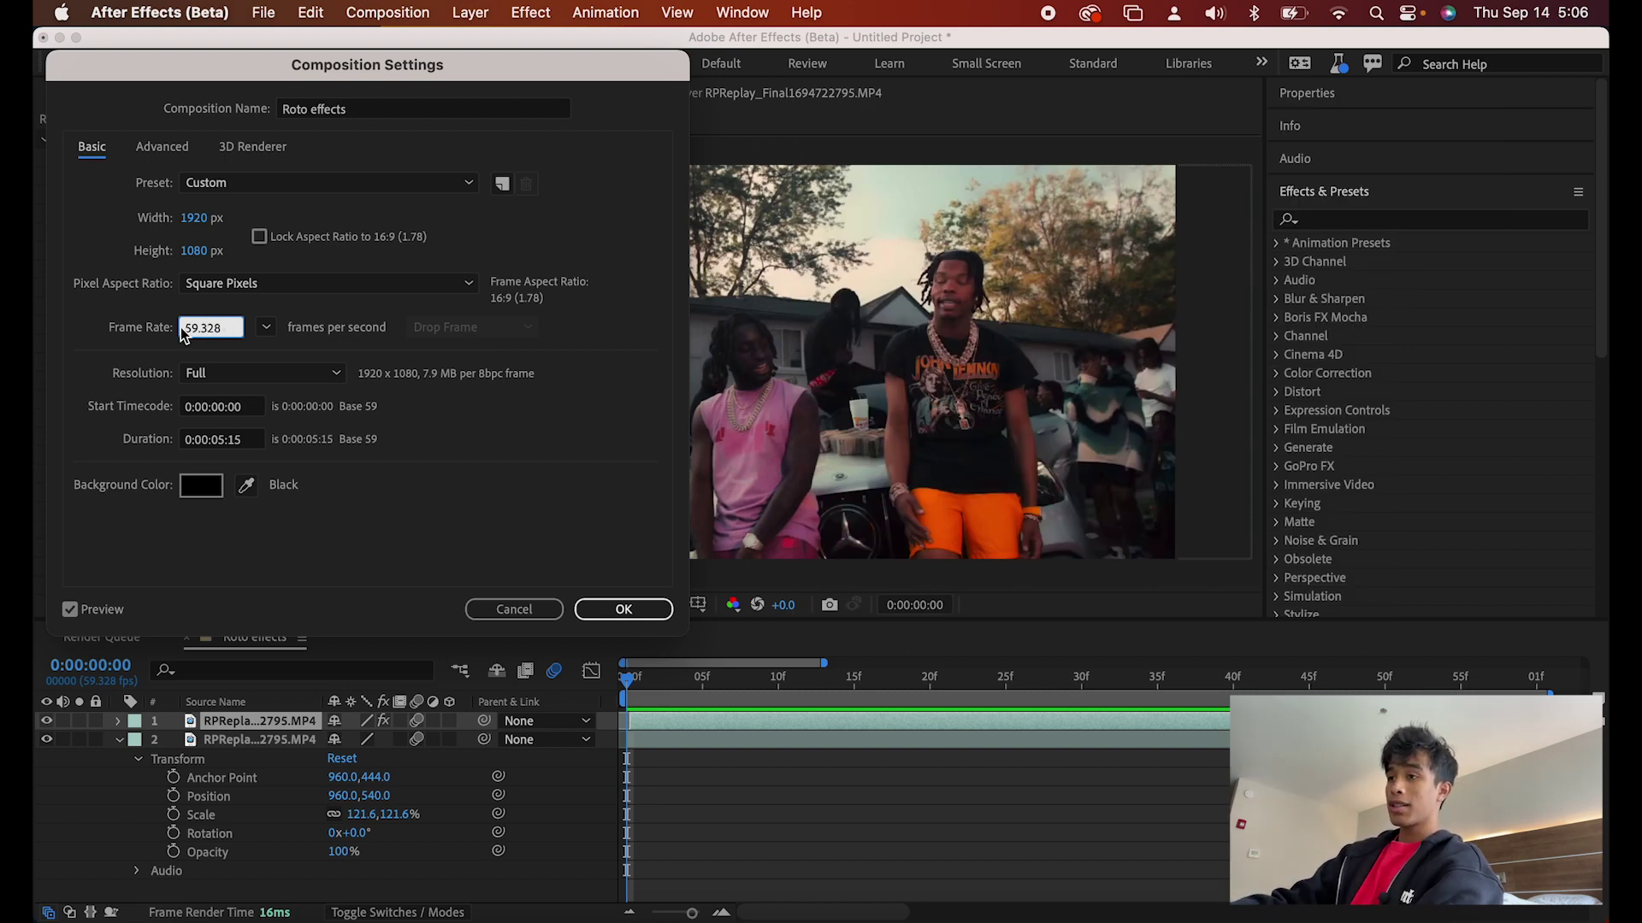
left_click_drag(186, 325, 229, 323)
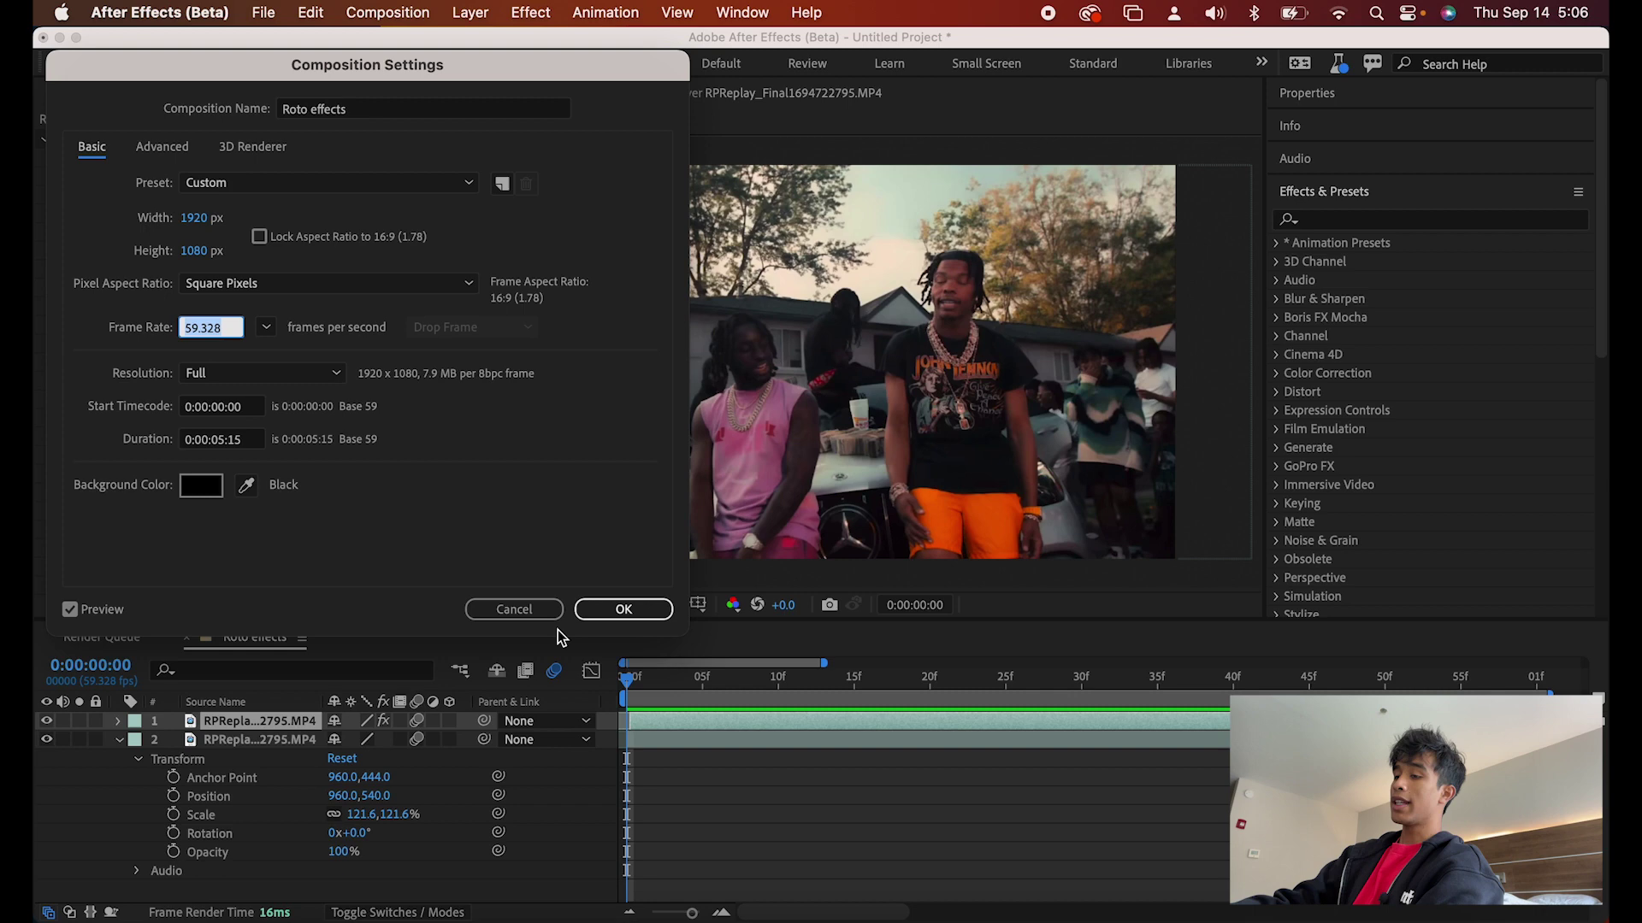
left_click(607, 610)
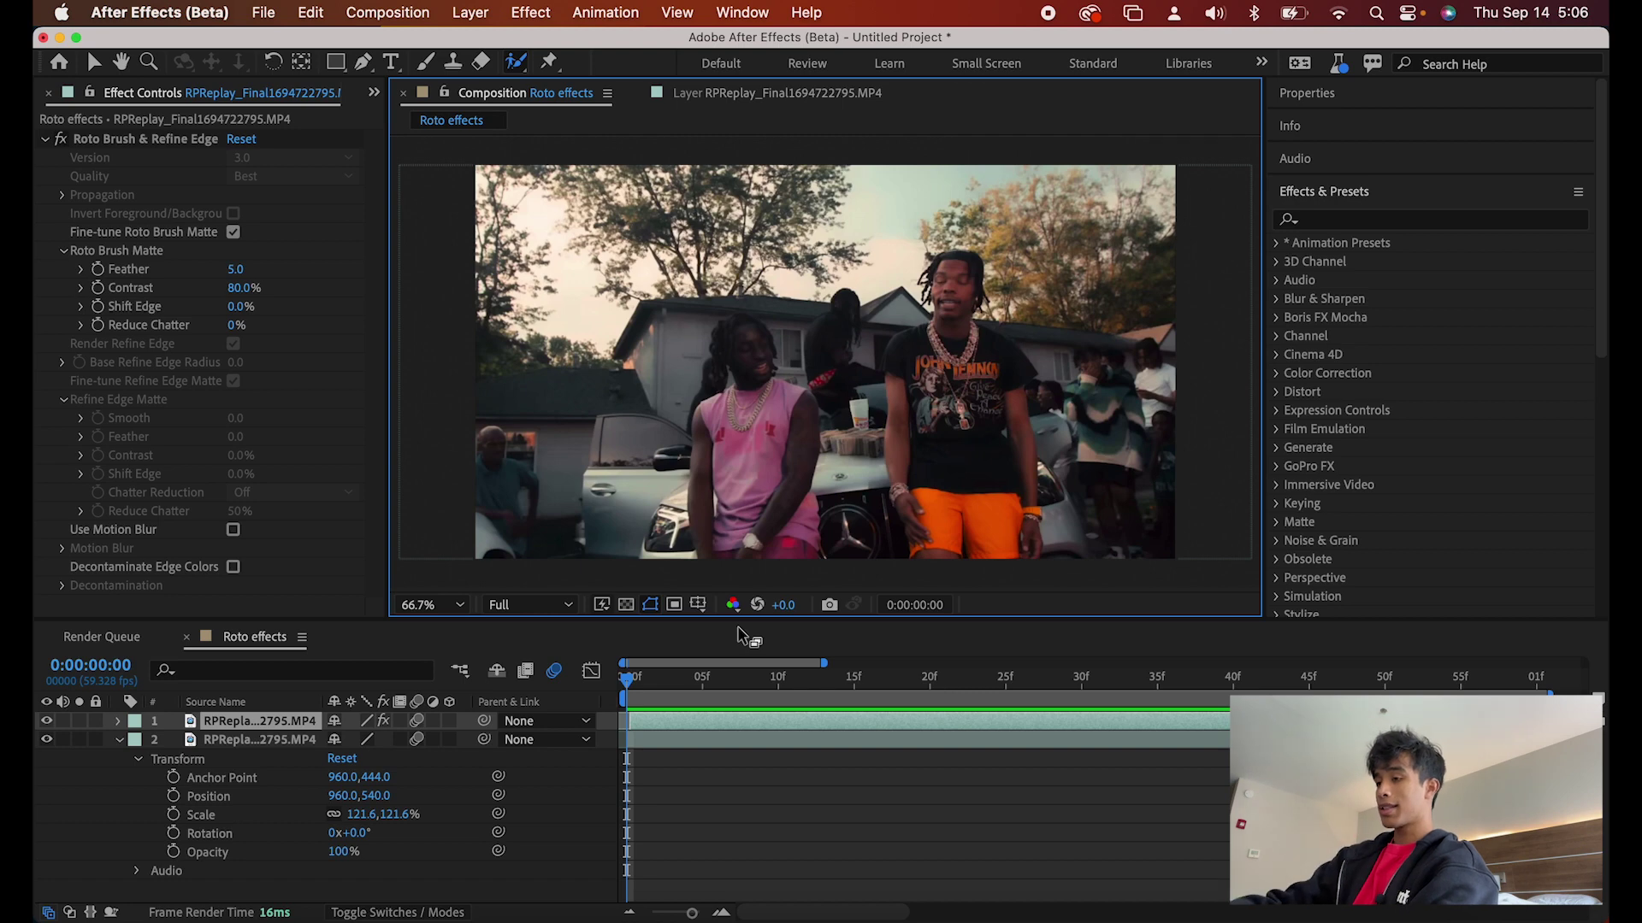
Step: Rename the rotoscoped top layer to 'roto layer'
left_click(629, 693)
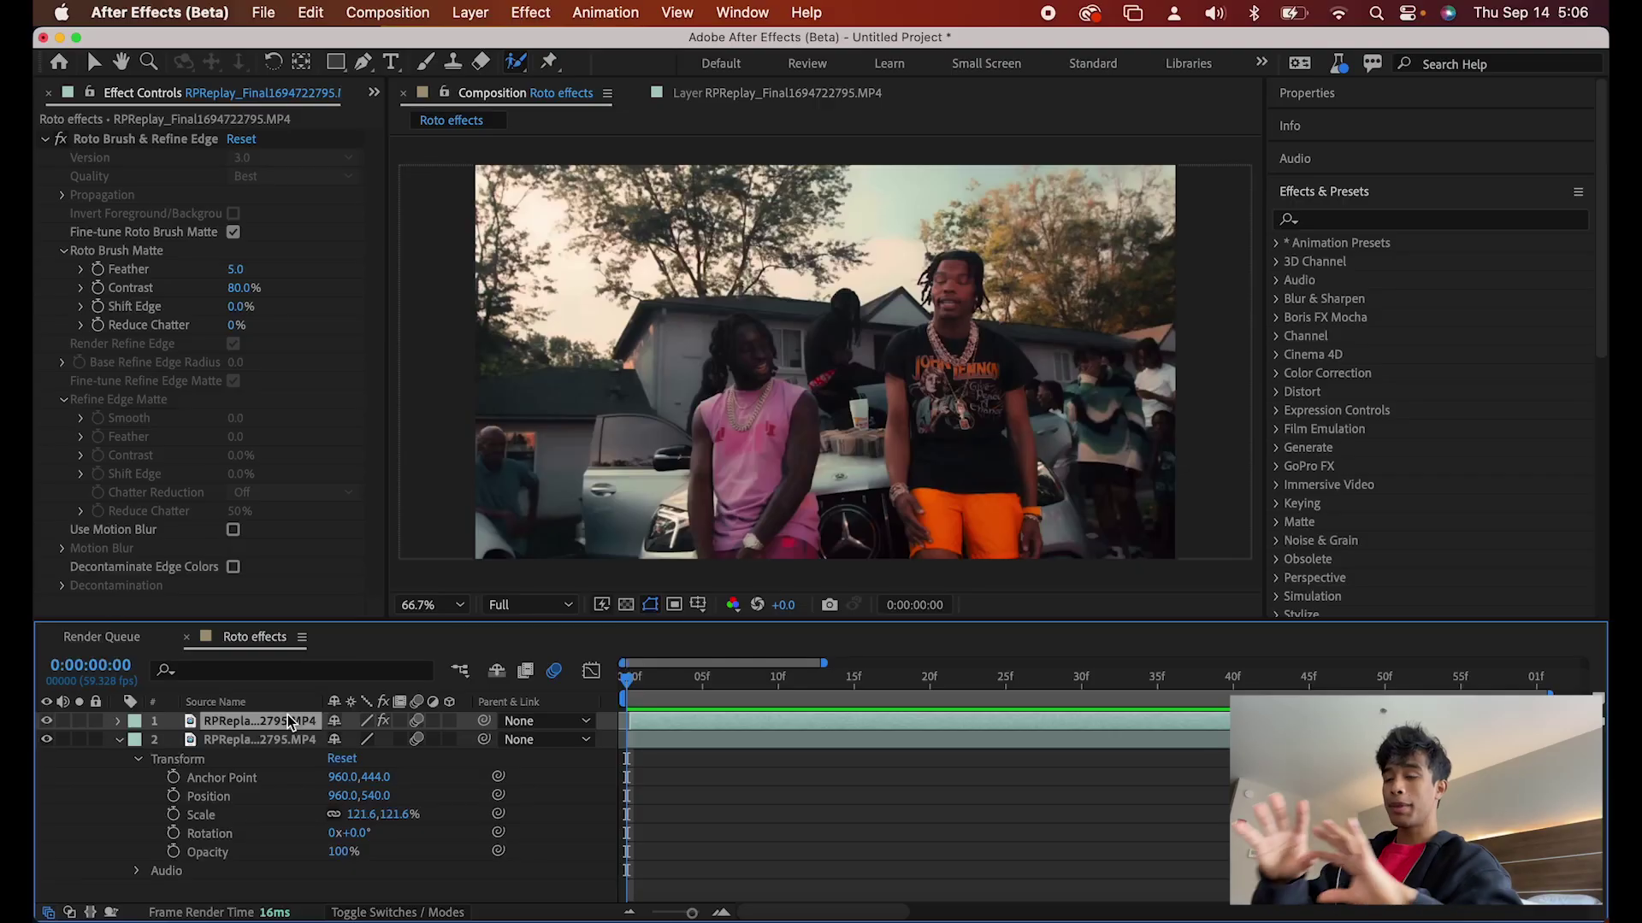
right_click(270, 721)
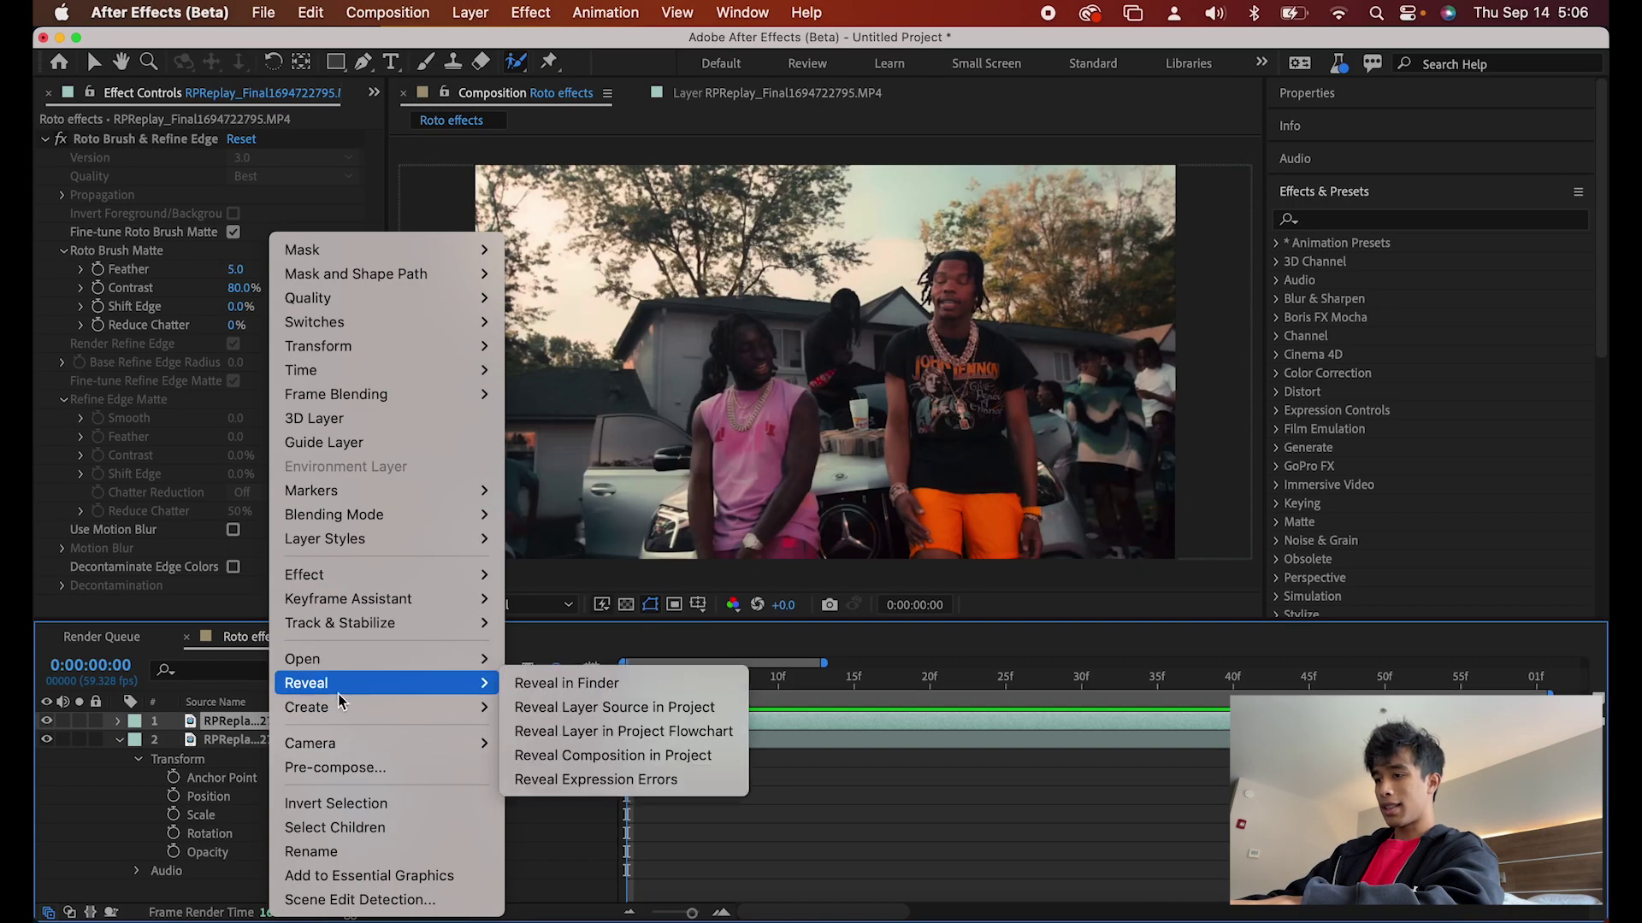
left_click(339, 852)
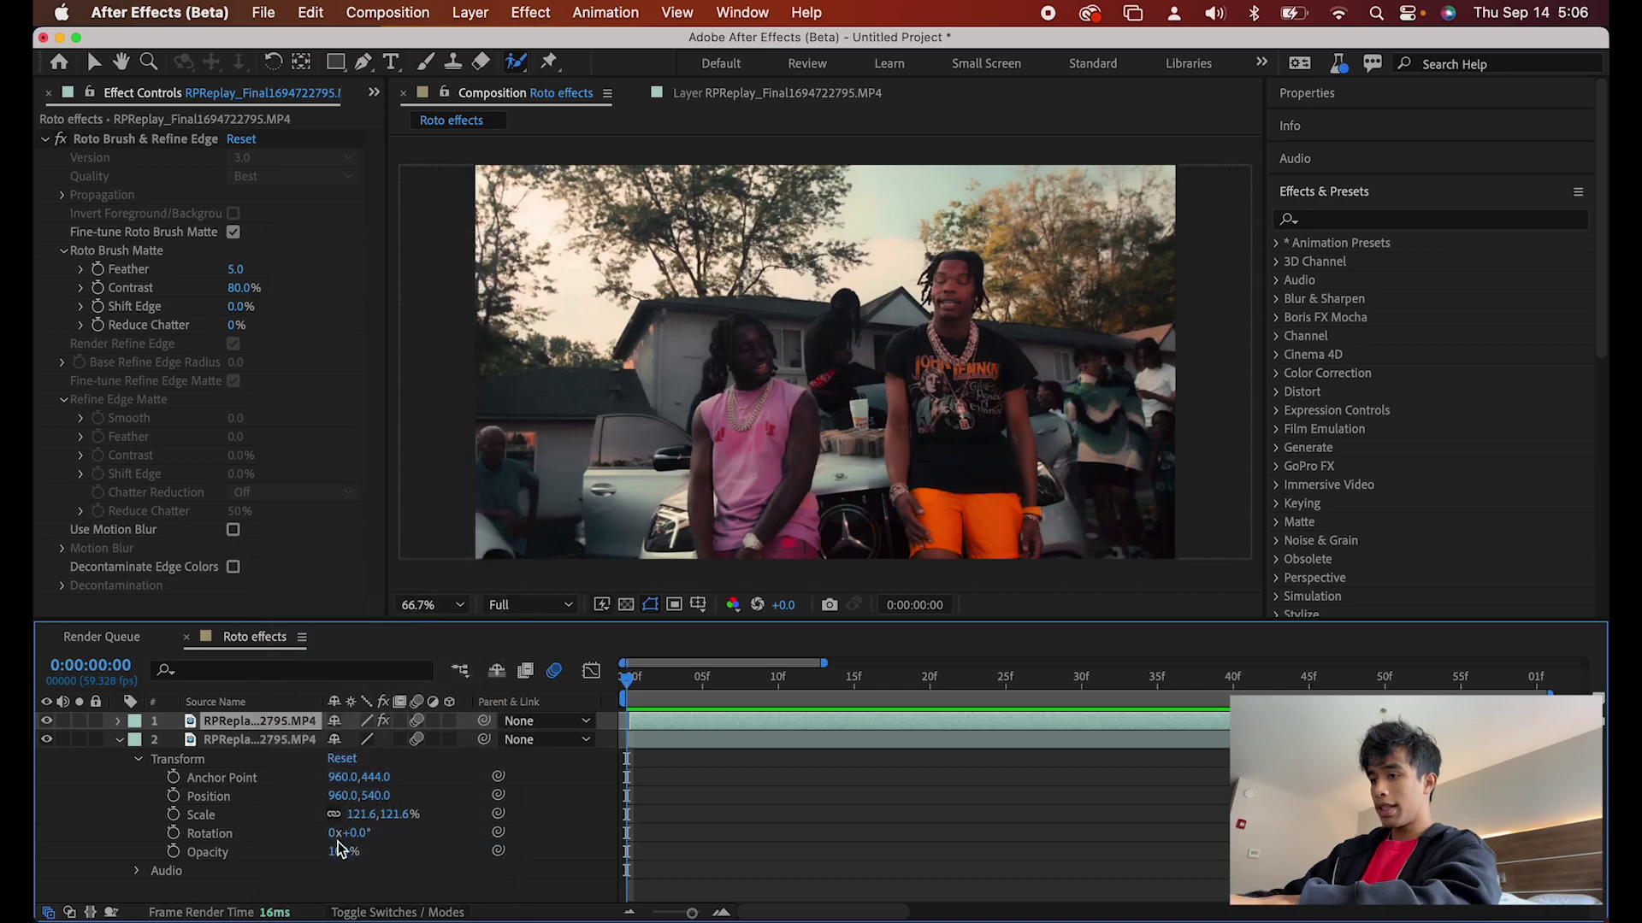
type("roto laye")
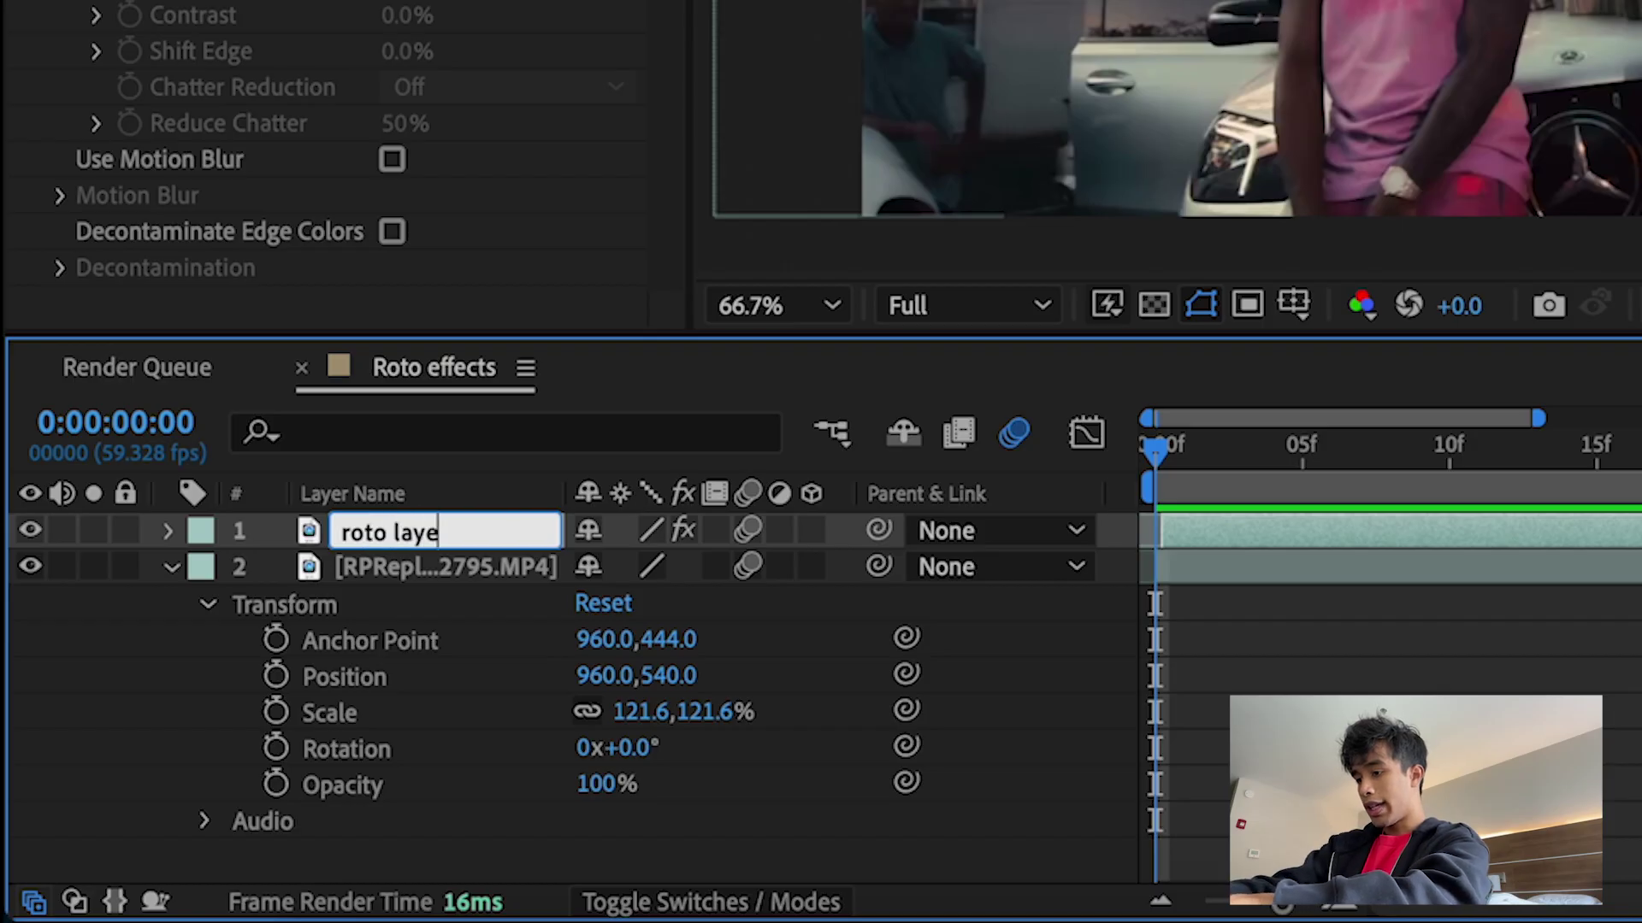
type("r")
key("Return")
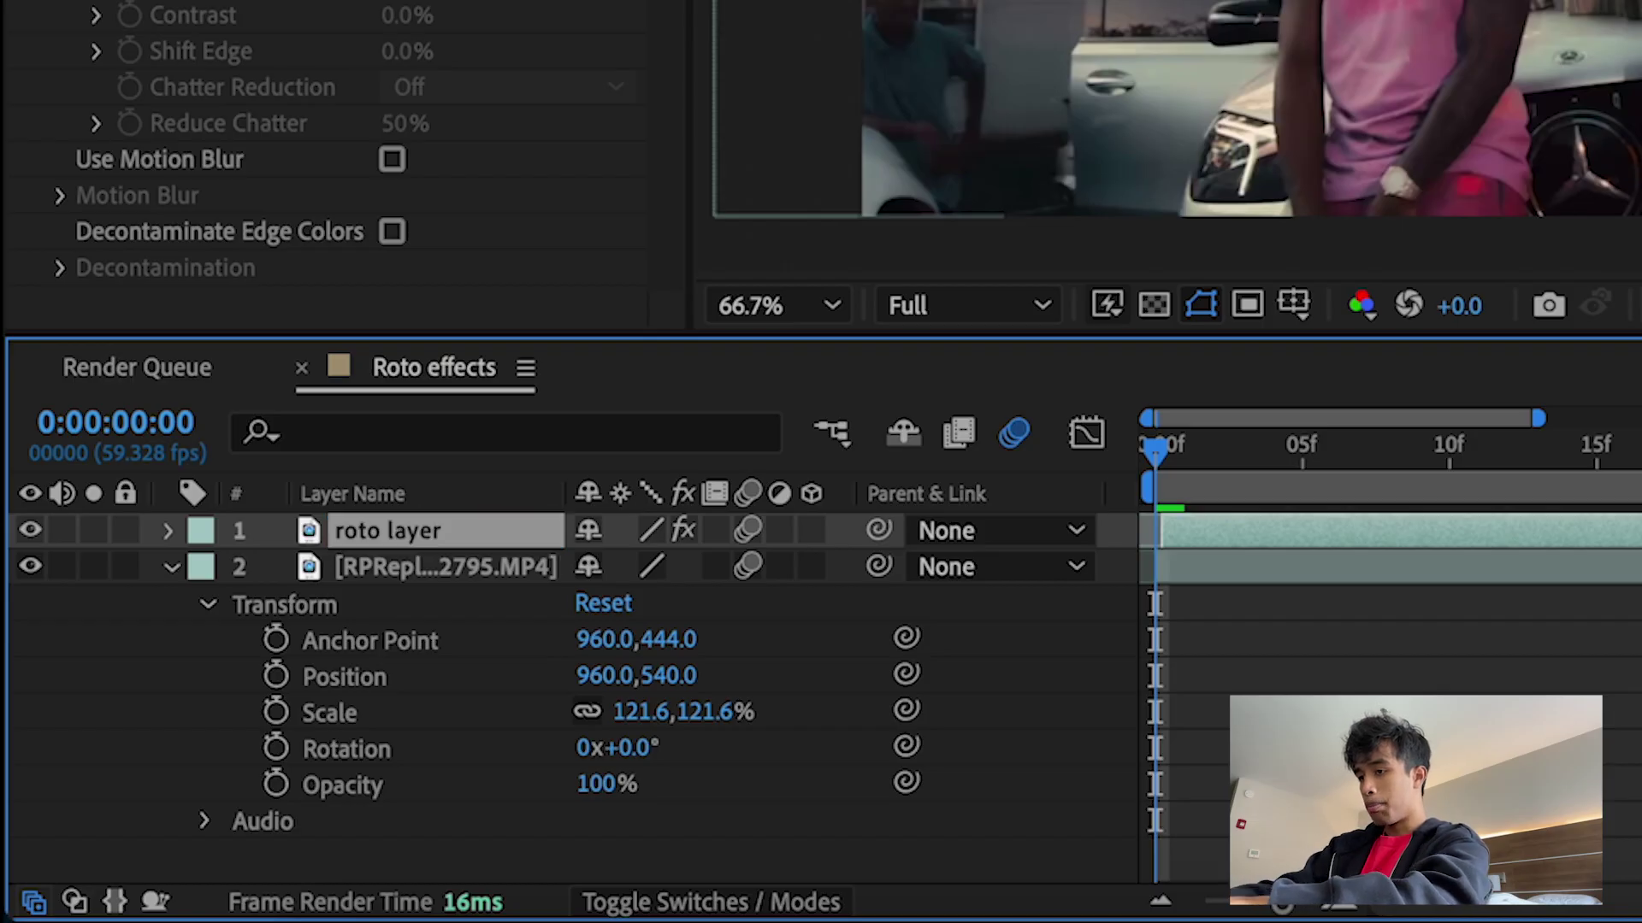
Step: Duplicate it as roto layer 2 and reveal the original roto layer's Transform properties
key("super+d")
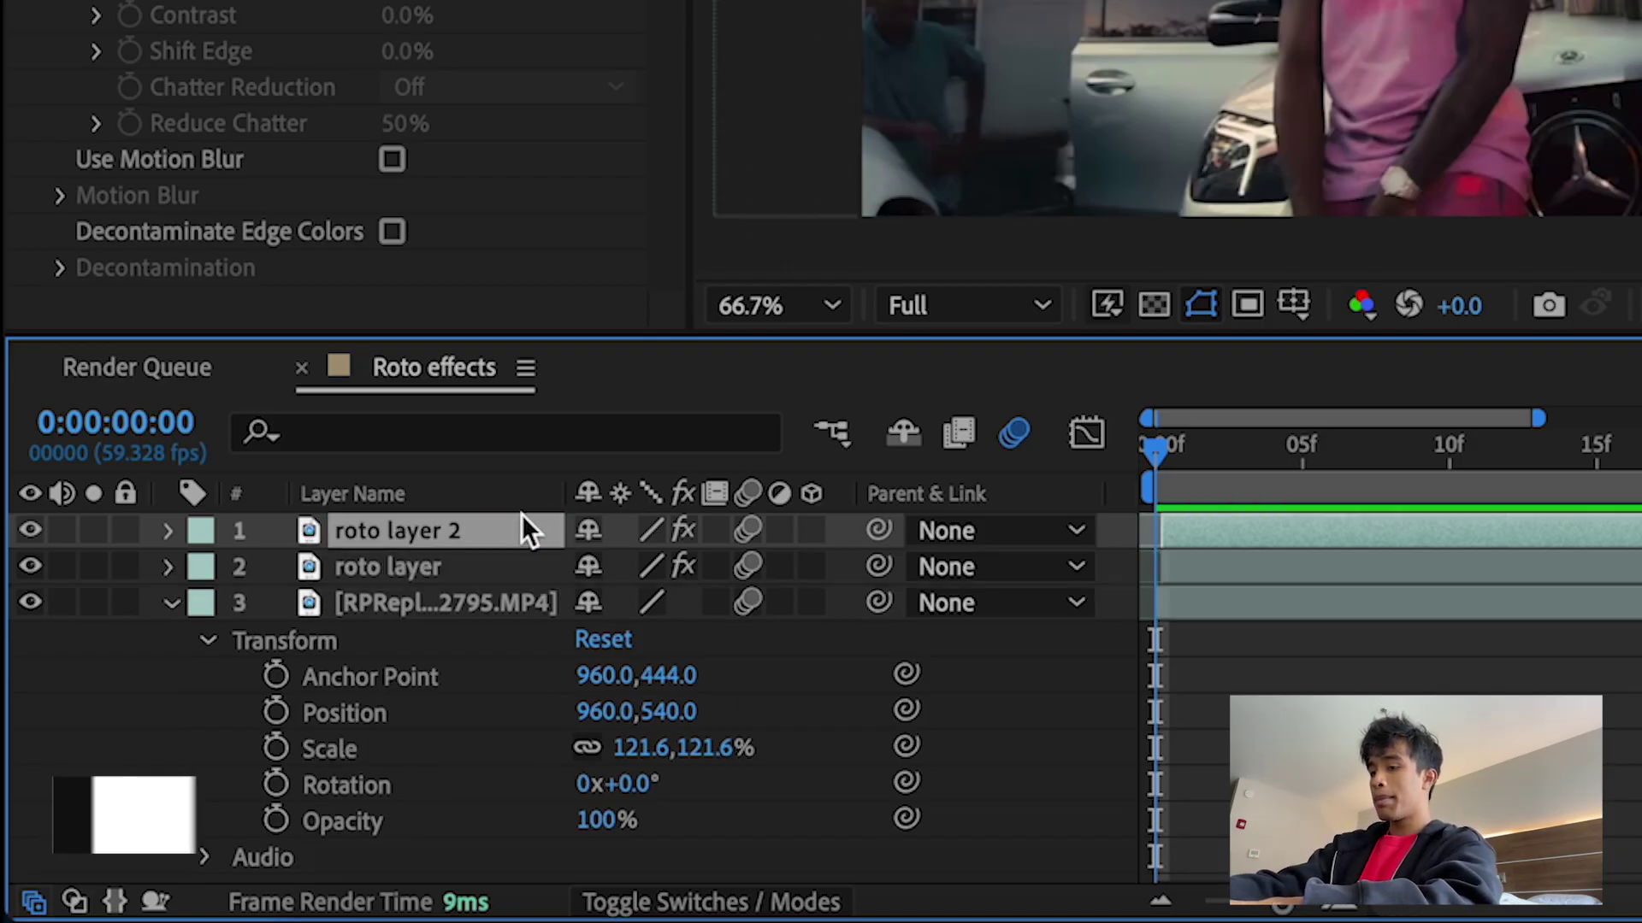
left_click(469, 566)
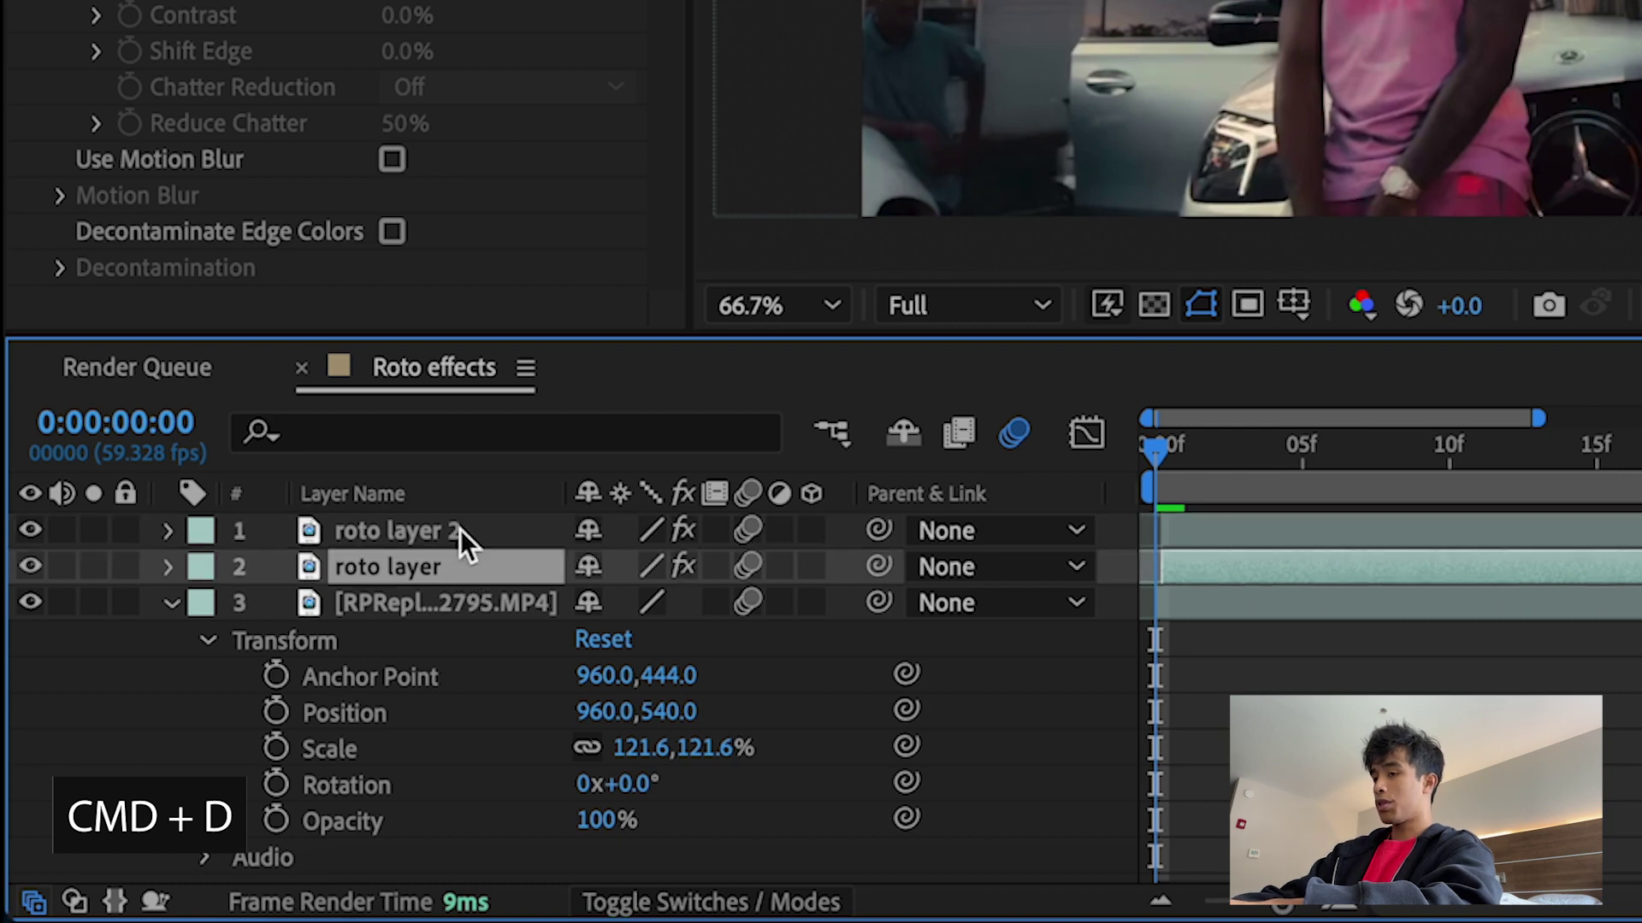
left_click(460, 531)
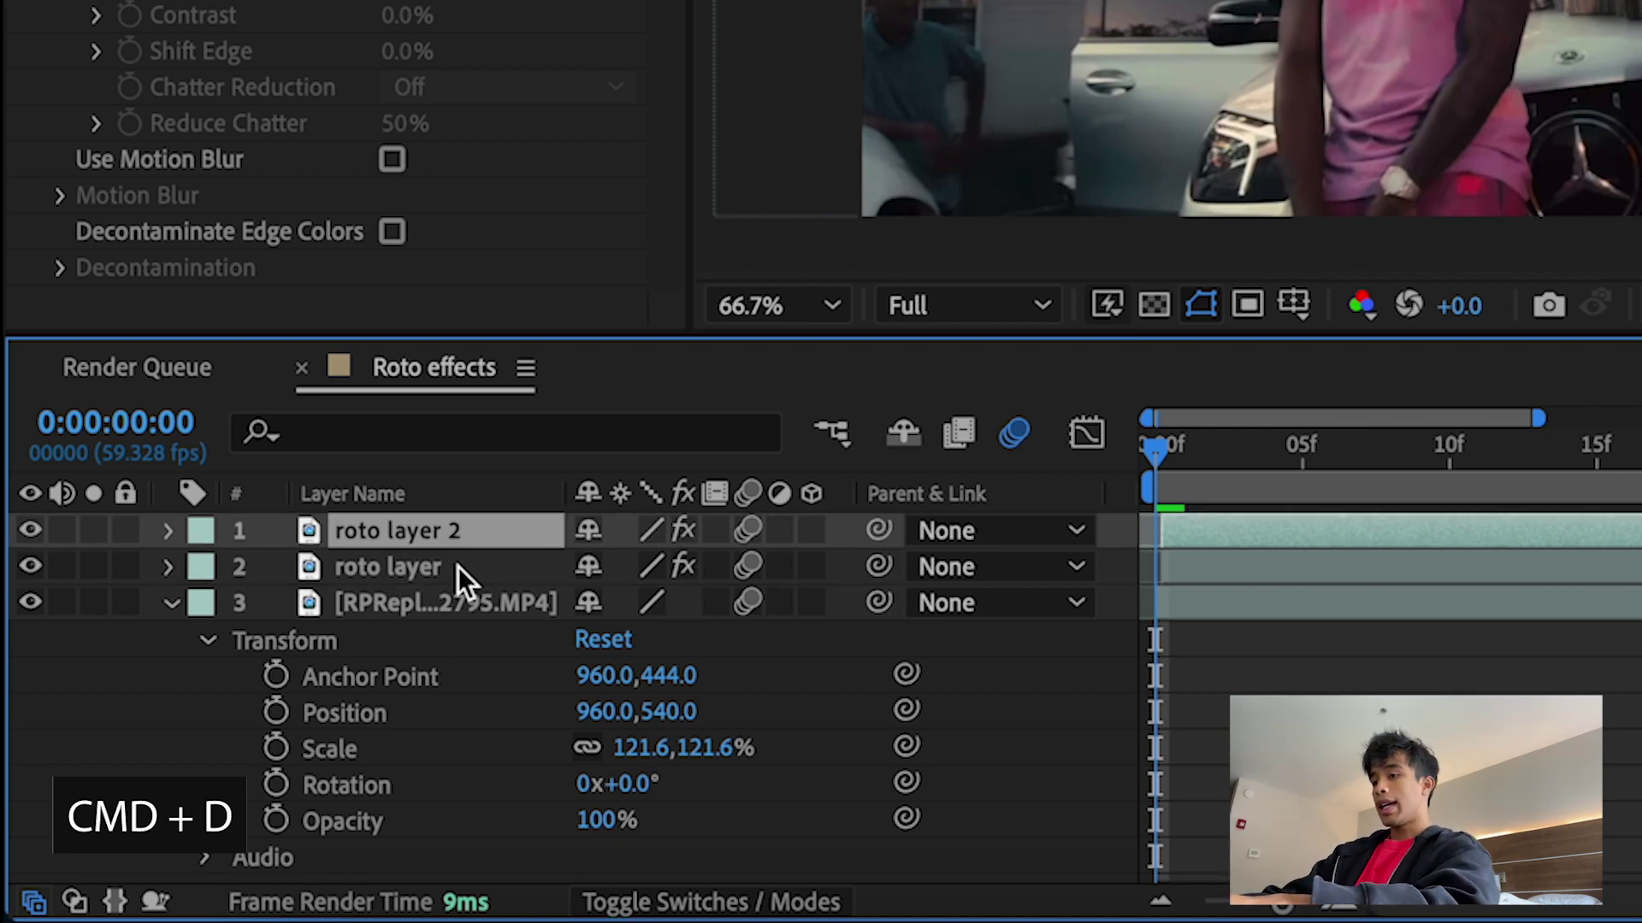
left_click(459, 568)
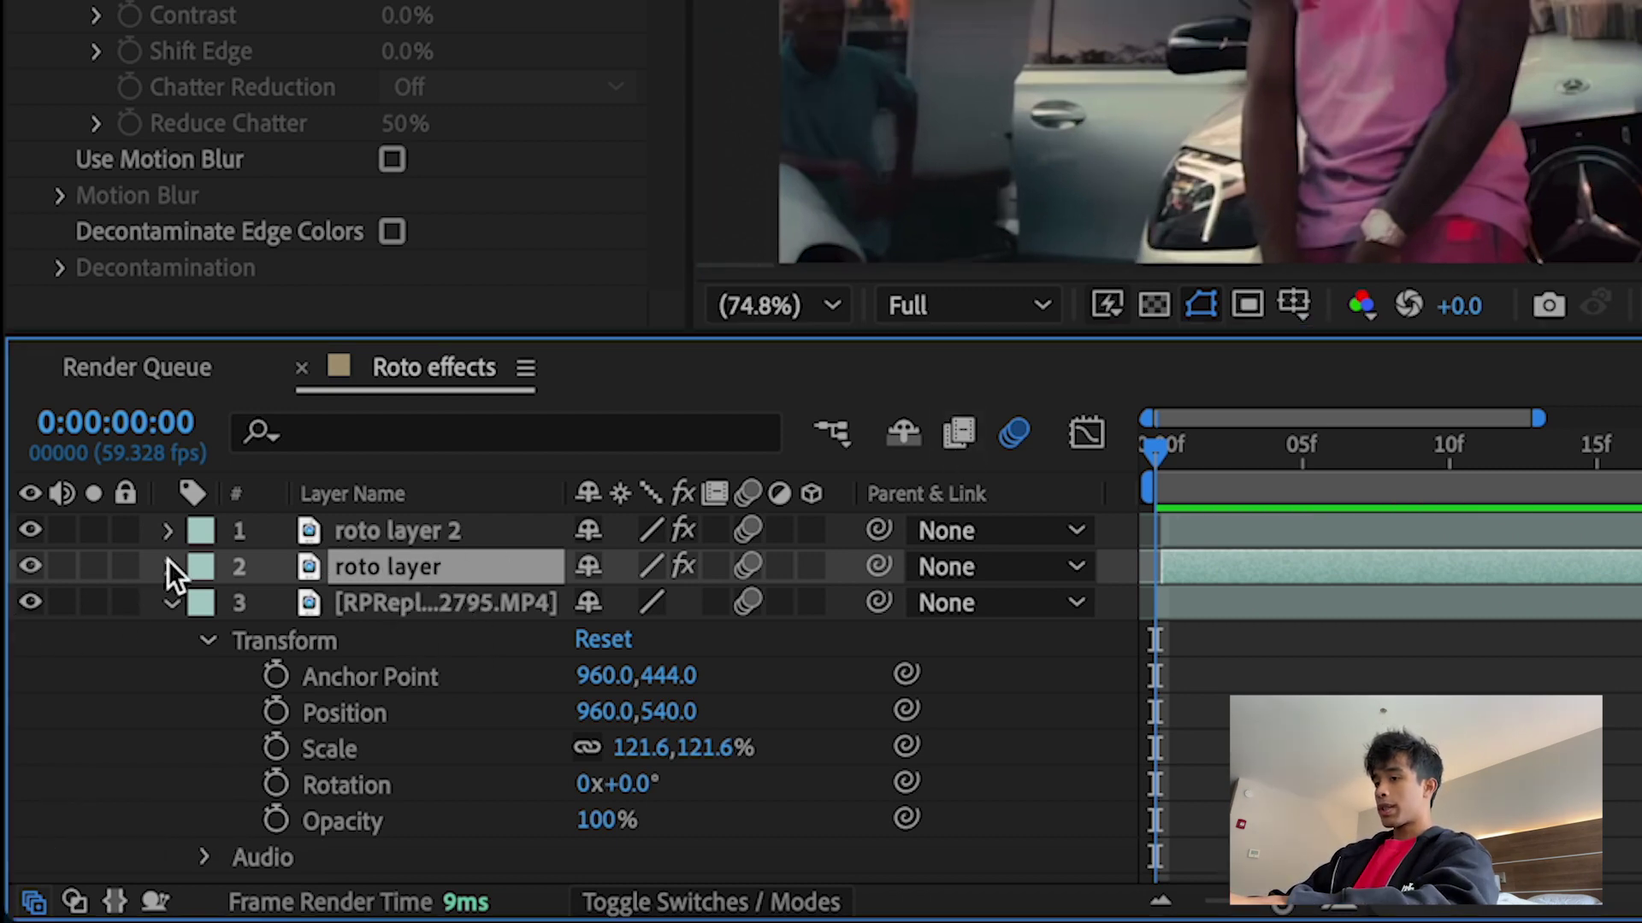
left_click(169, 567)
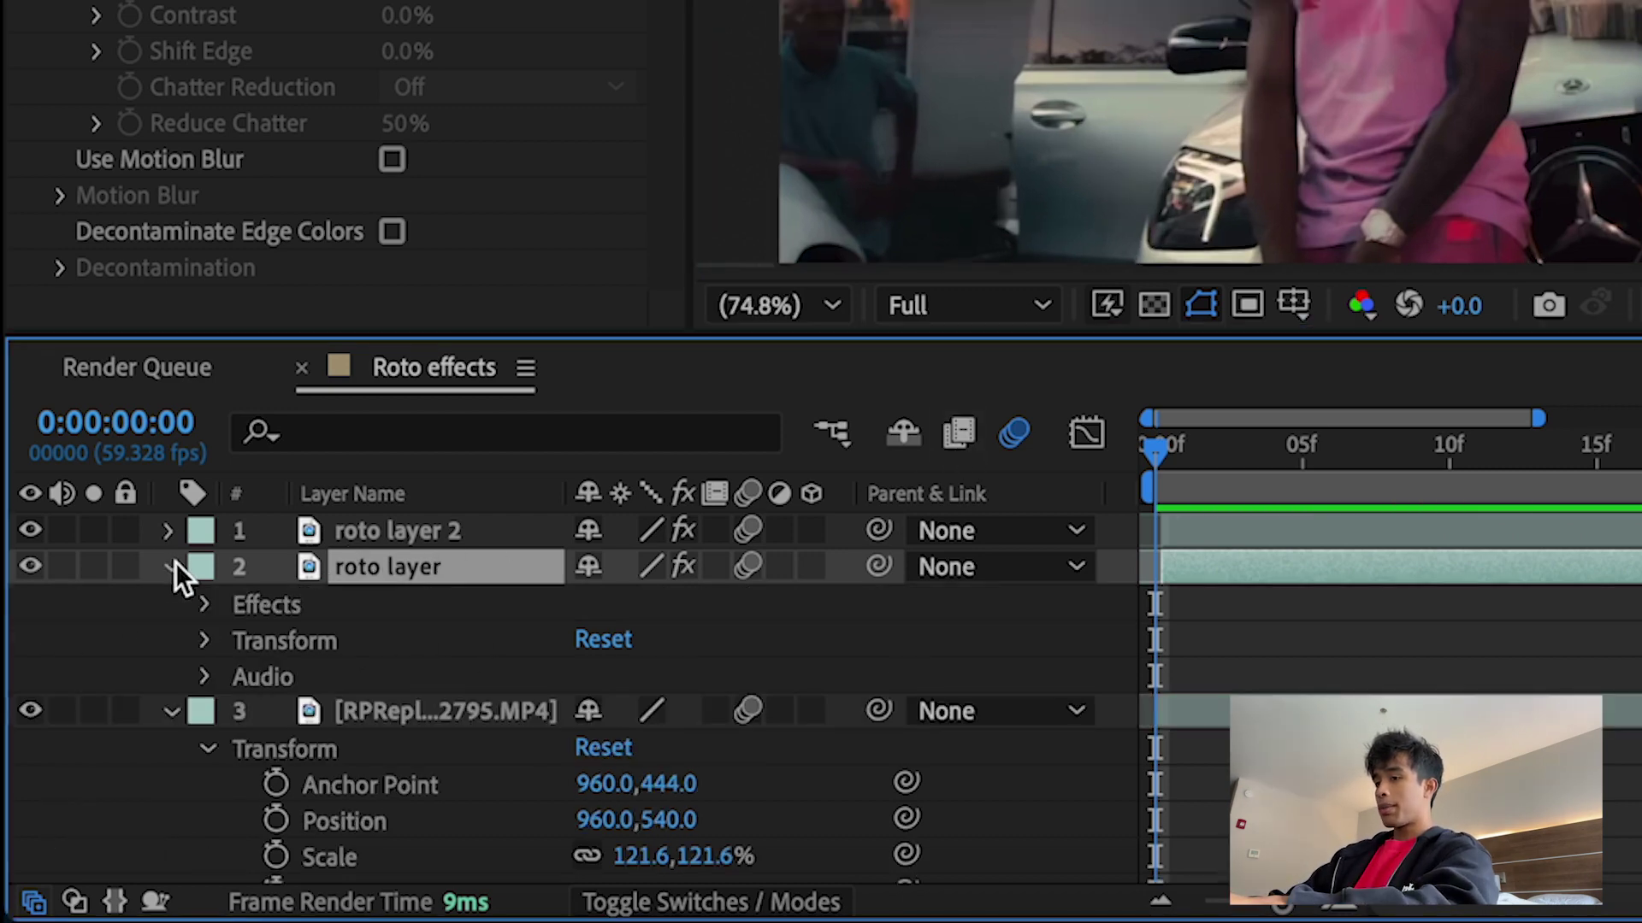
left_click(205, 641)
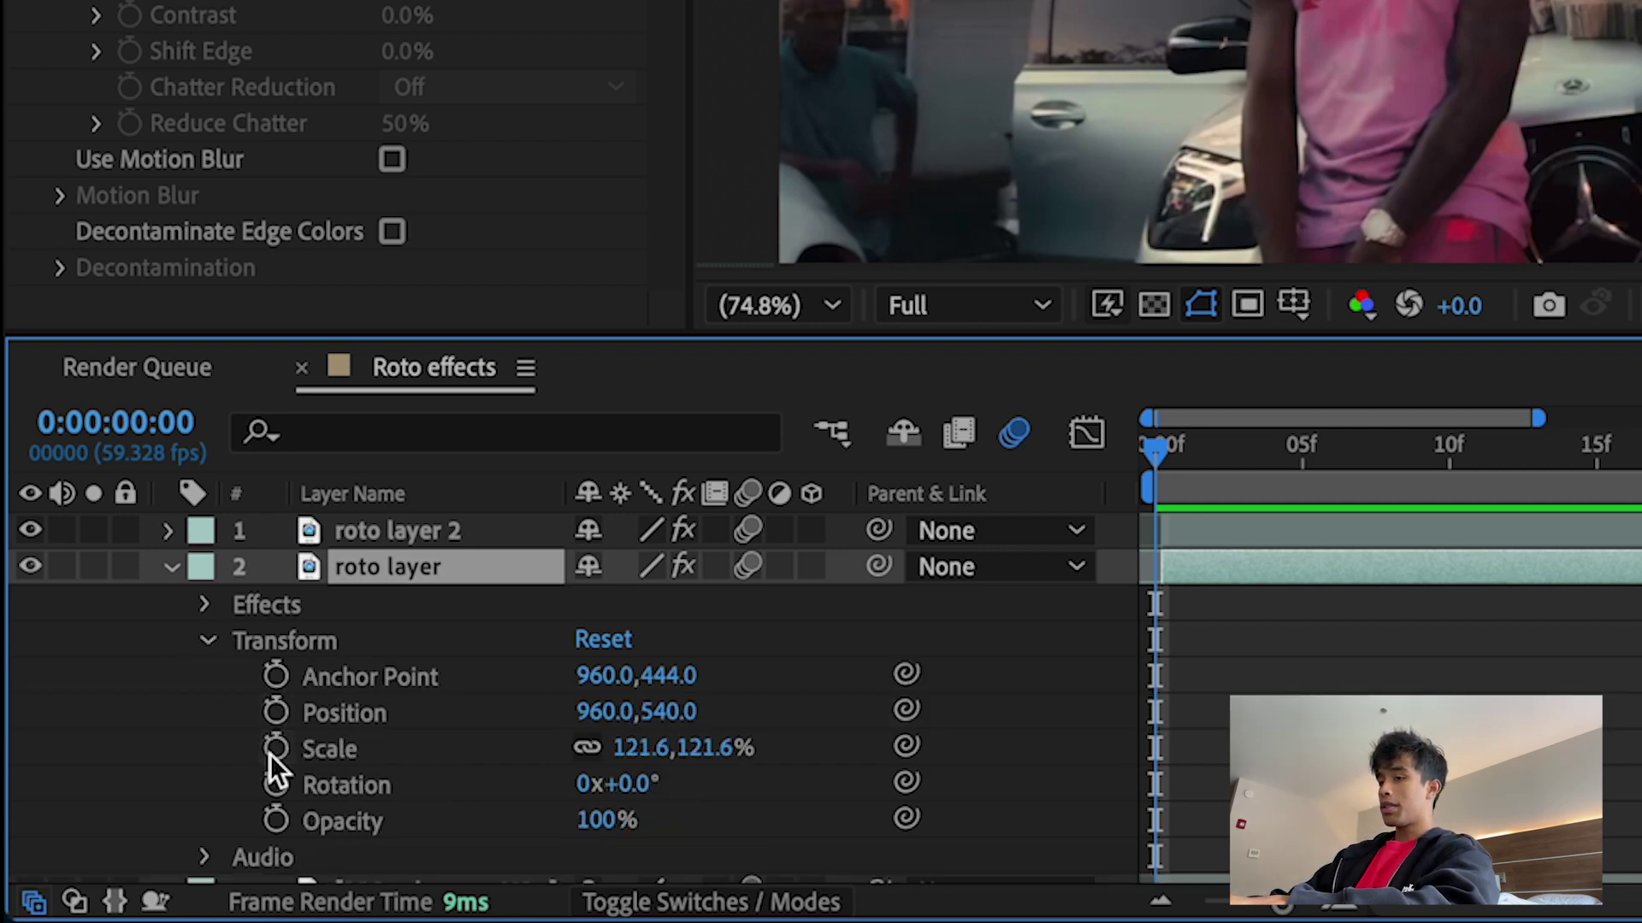
Step: Keyframe roto layer's Position and Scale from frame 4 to 23, growing to ~155% and shifting left
left_click_drag(1145, 453, 1301, 454)
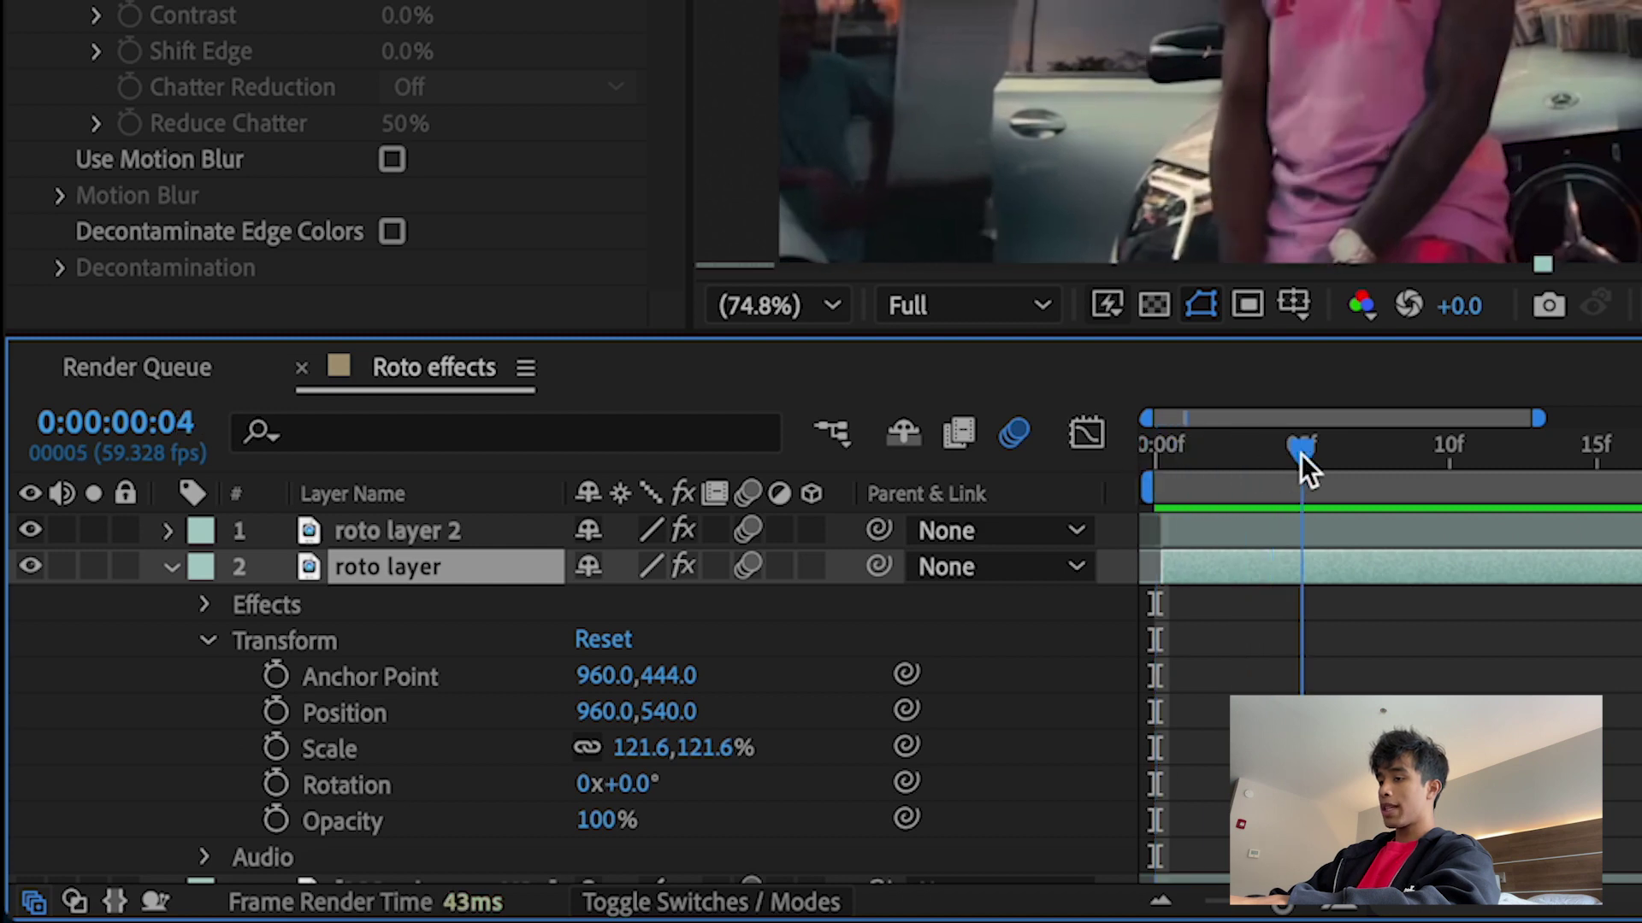
left_click(273, 713)
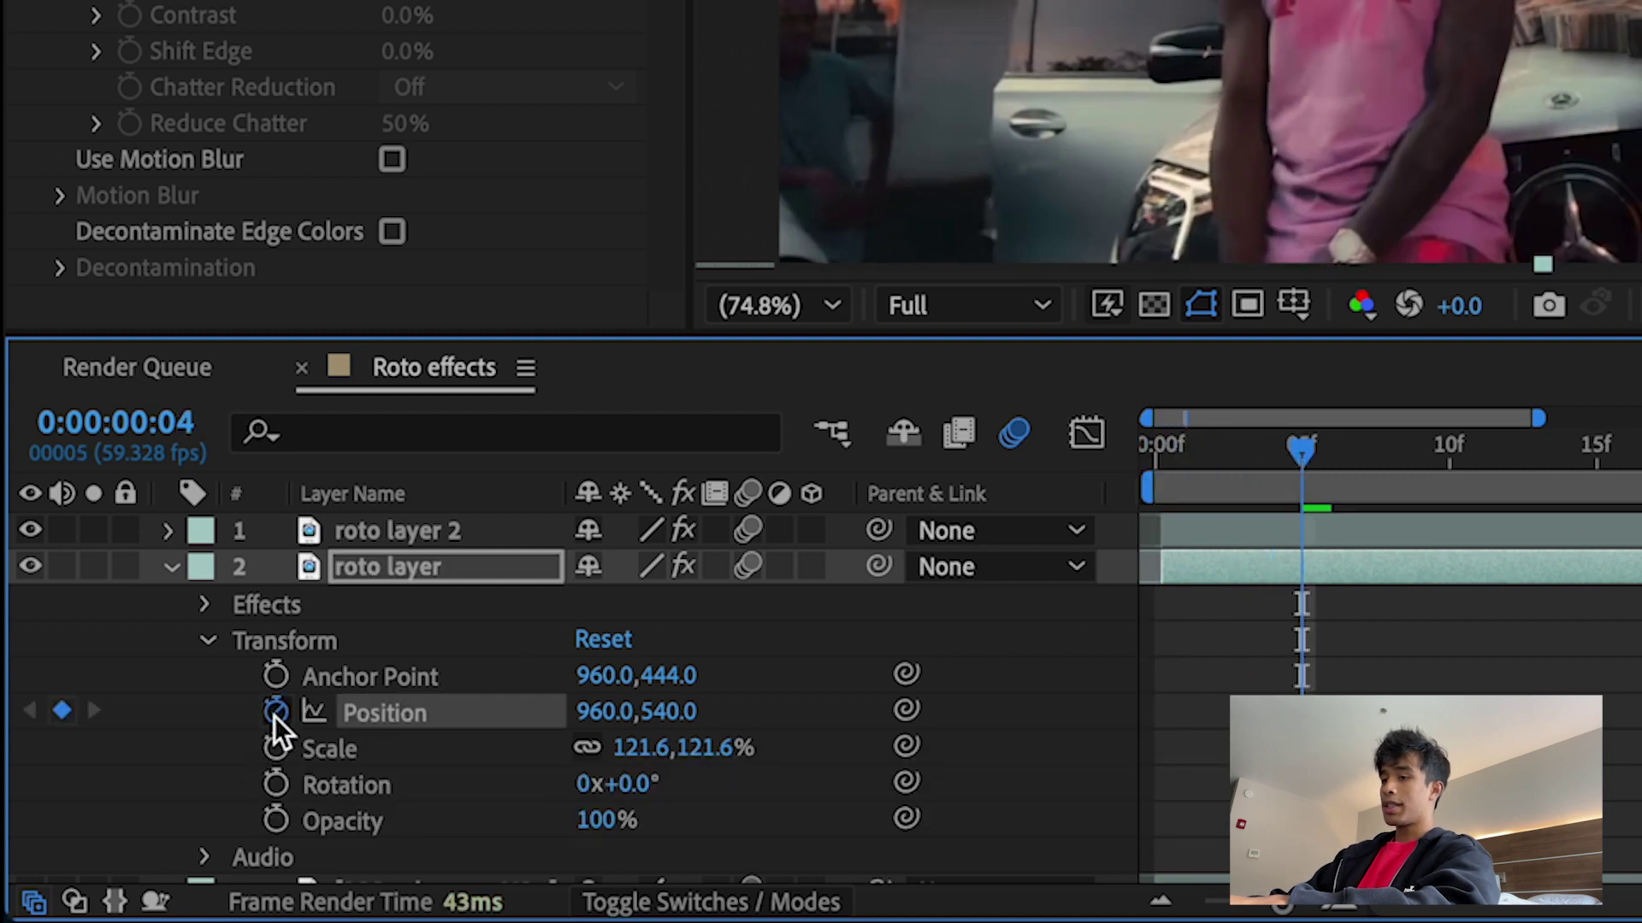
left_click(274, 746)
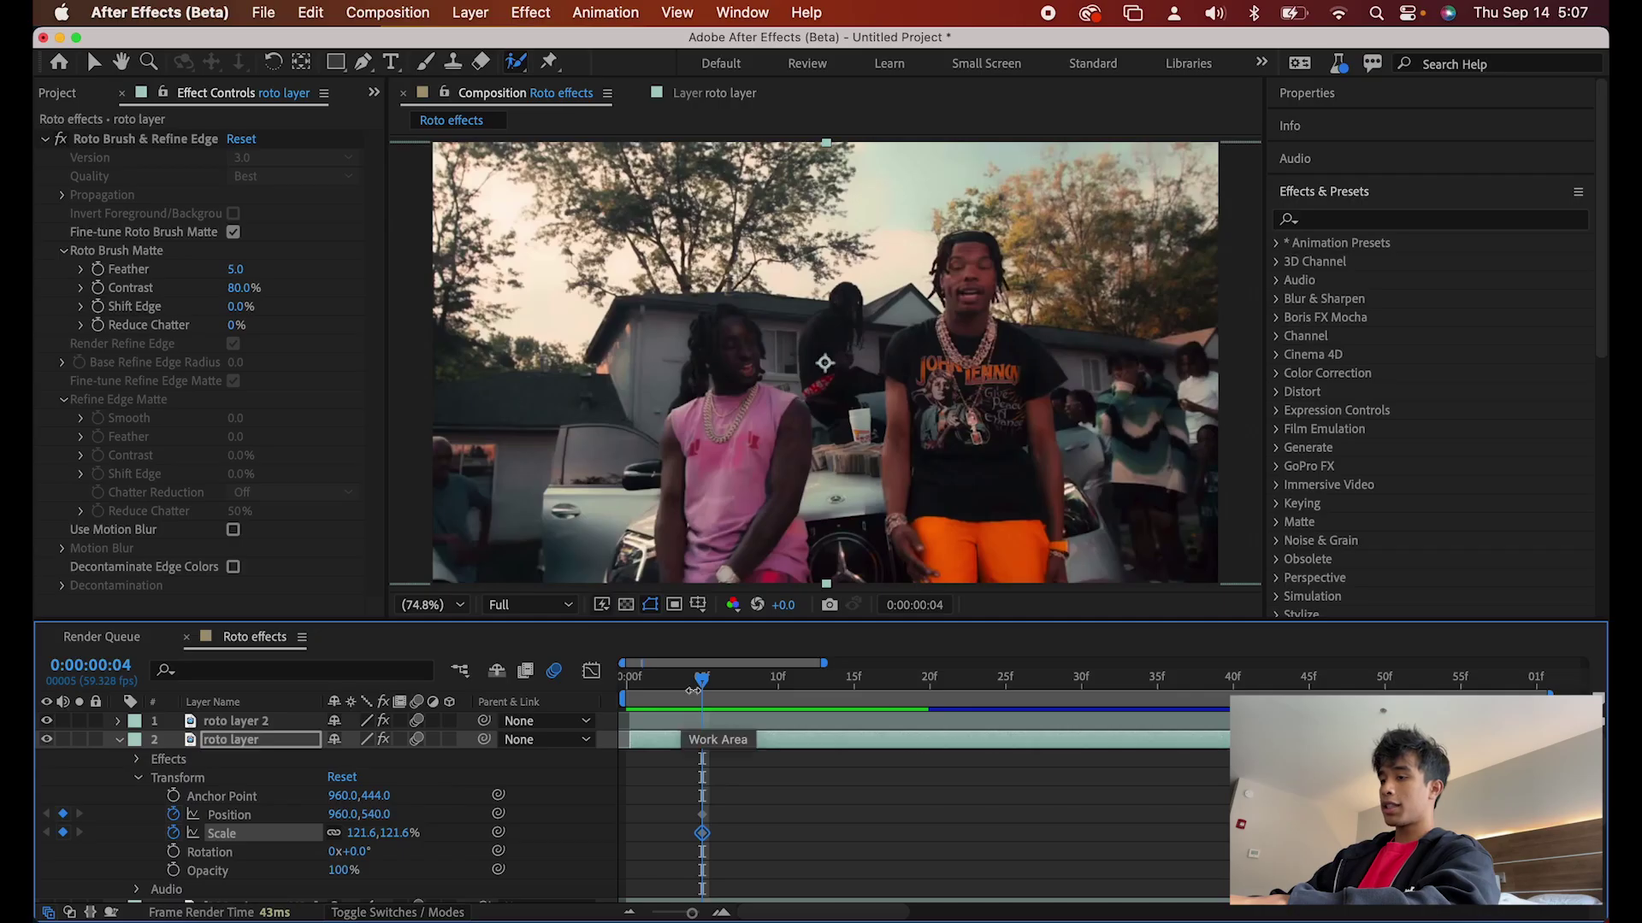
left_click_drag(692, 691, 981, 680)
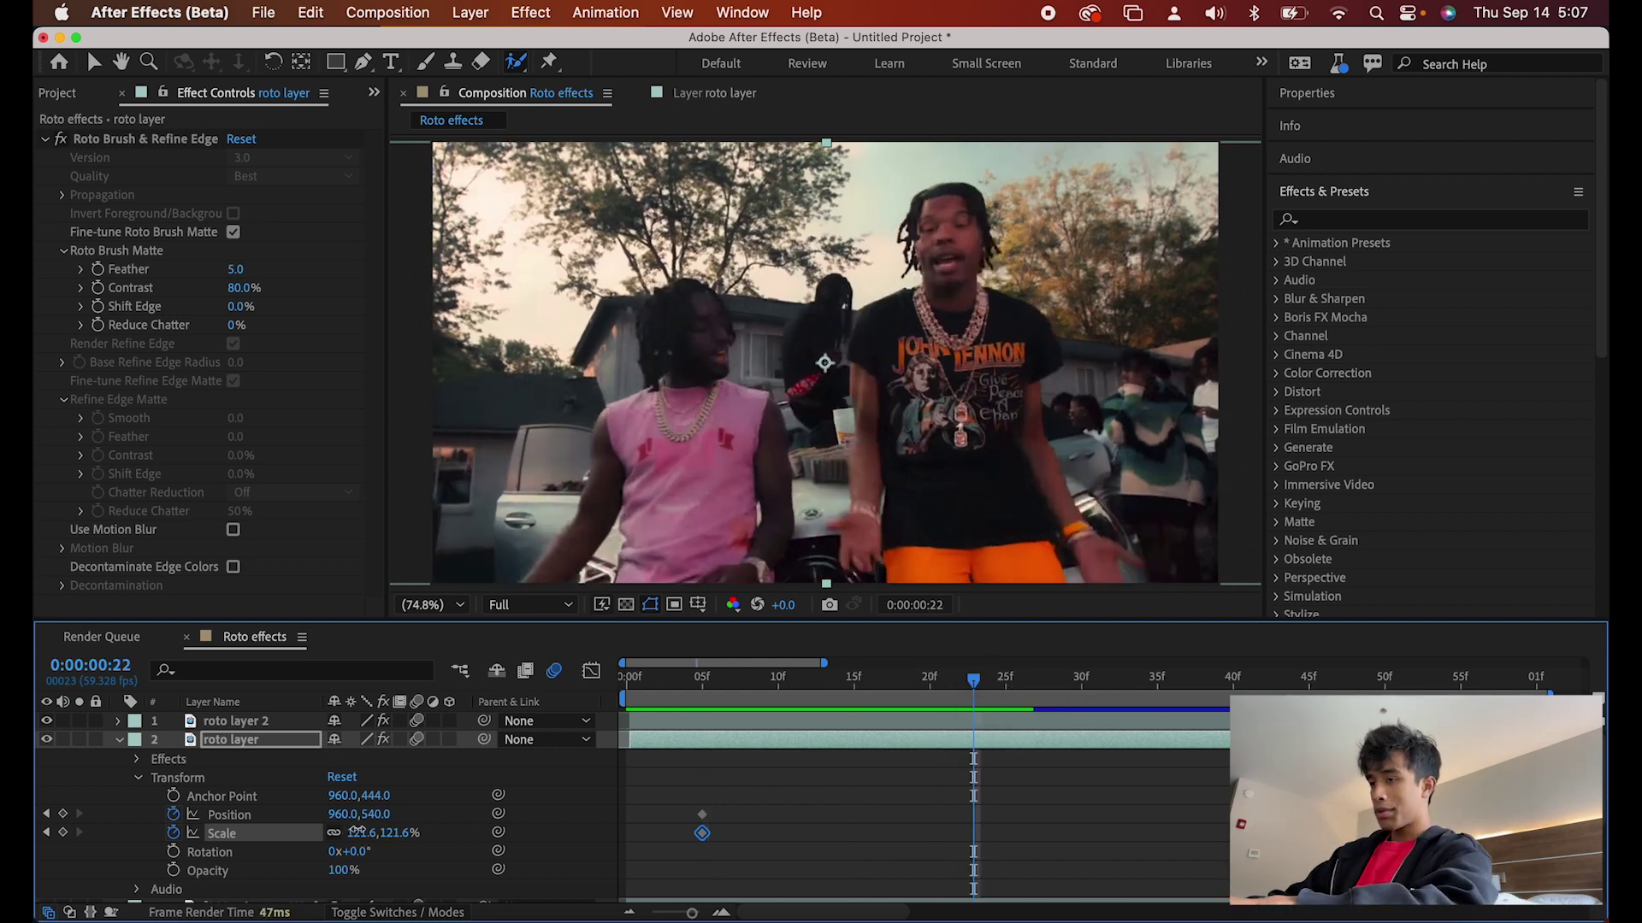
left_click_drag(363, 833, 385, 835)
left_click_drag(1075, 400, 1022, 402)
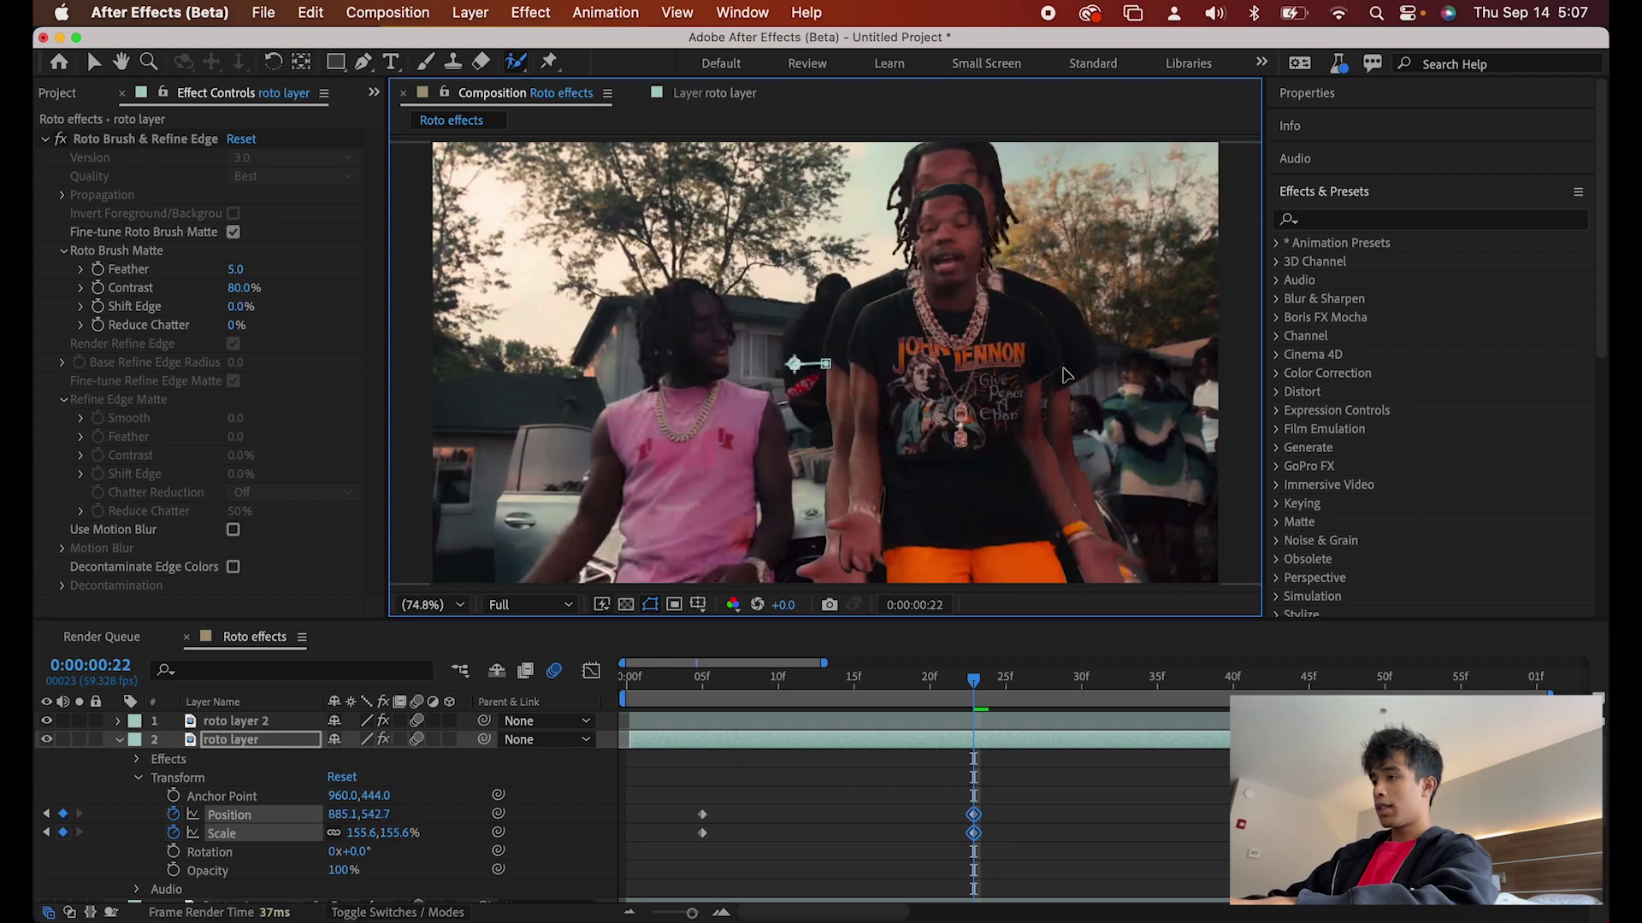
key("space")
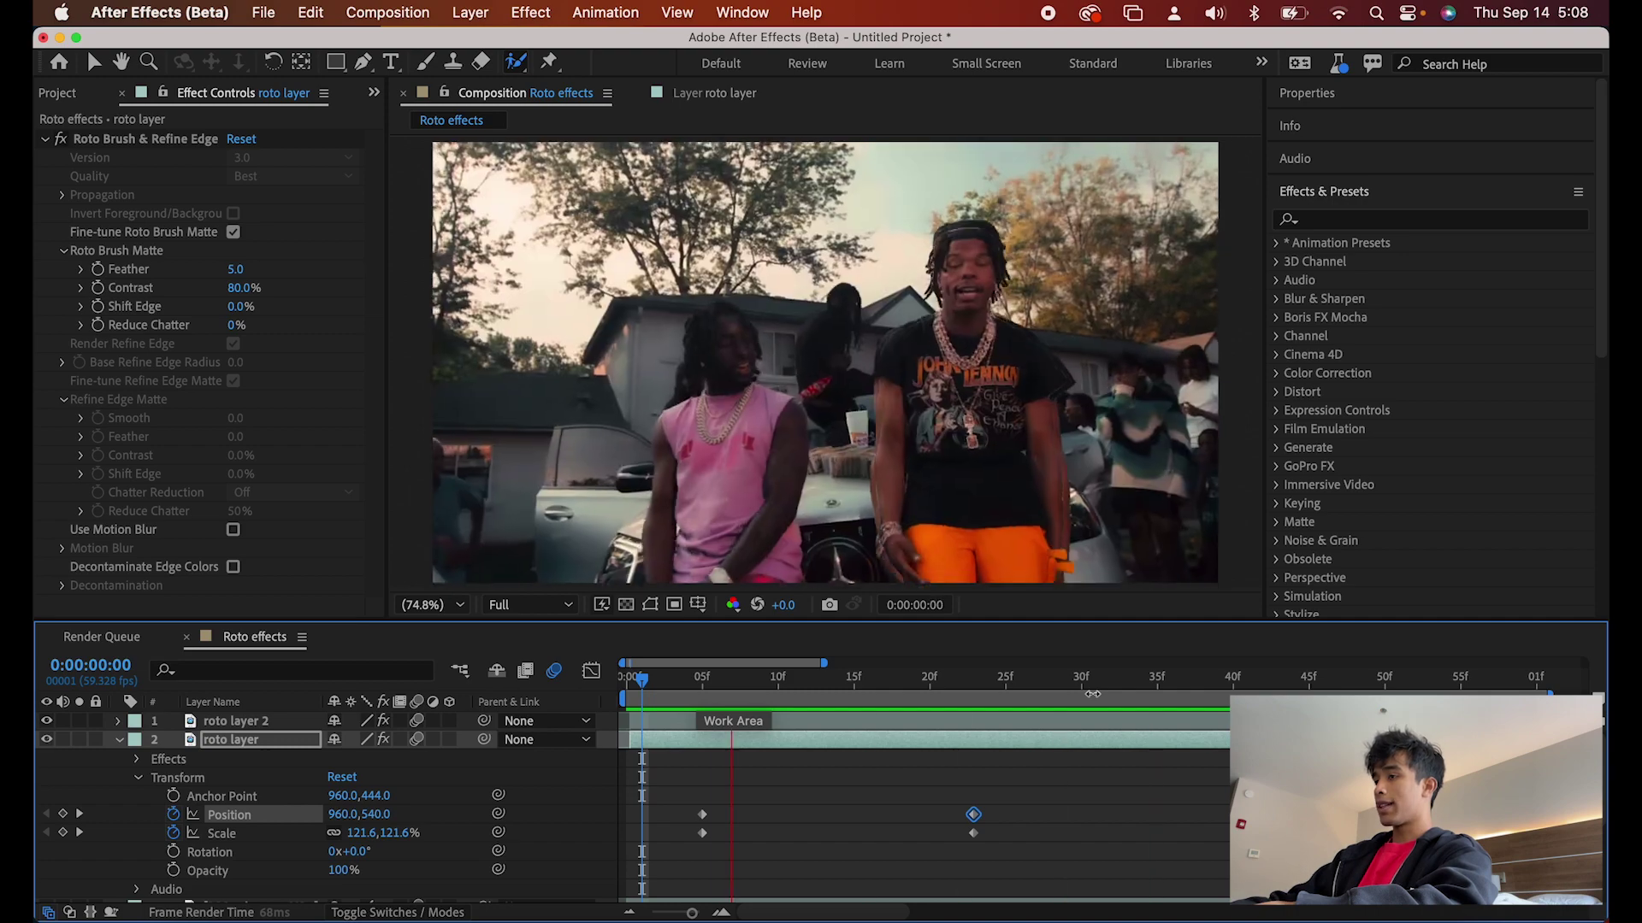
key("space")
key("space")
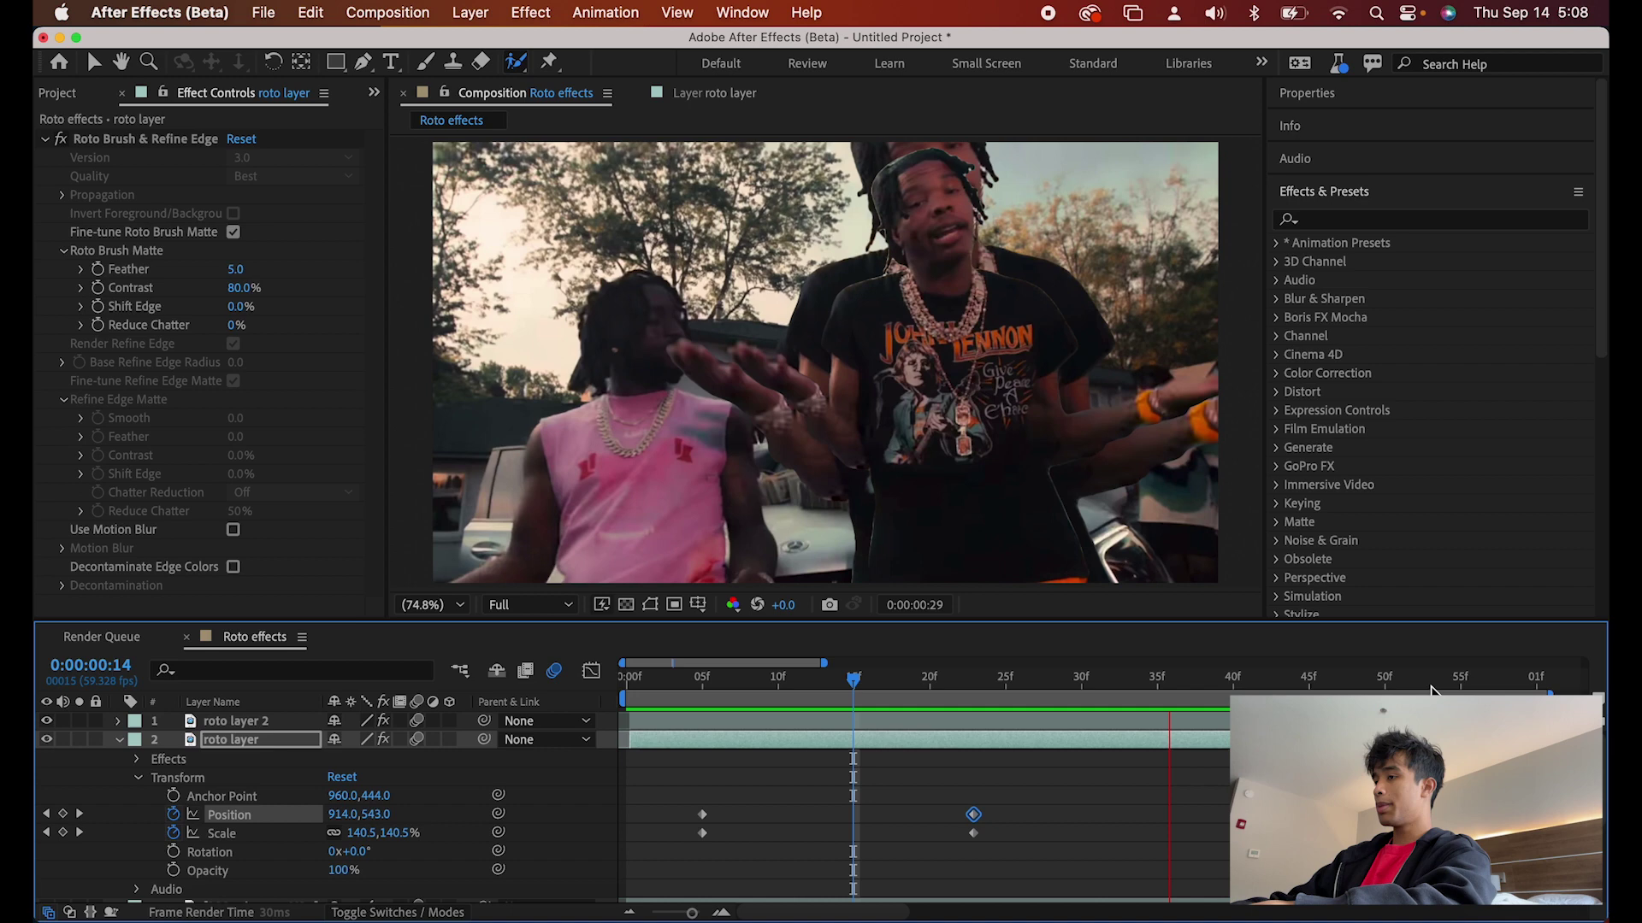
Step: Apply Directional Blur to roto layer after searching the effects for 'direct'
left_click(1480, 221)
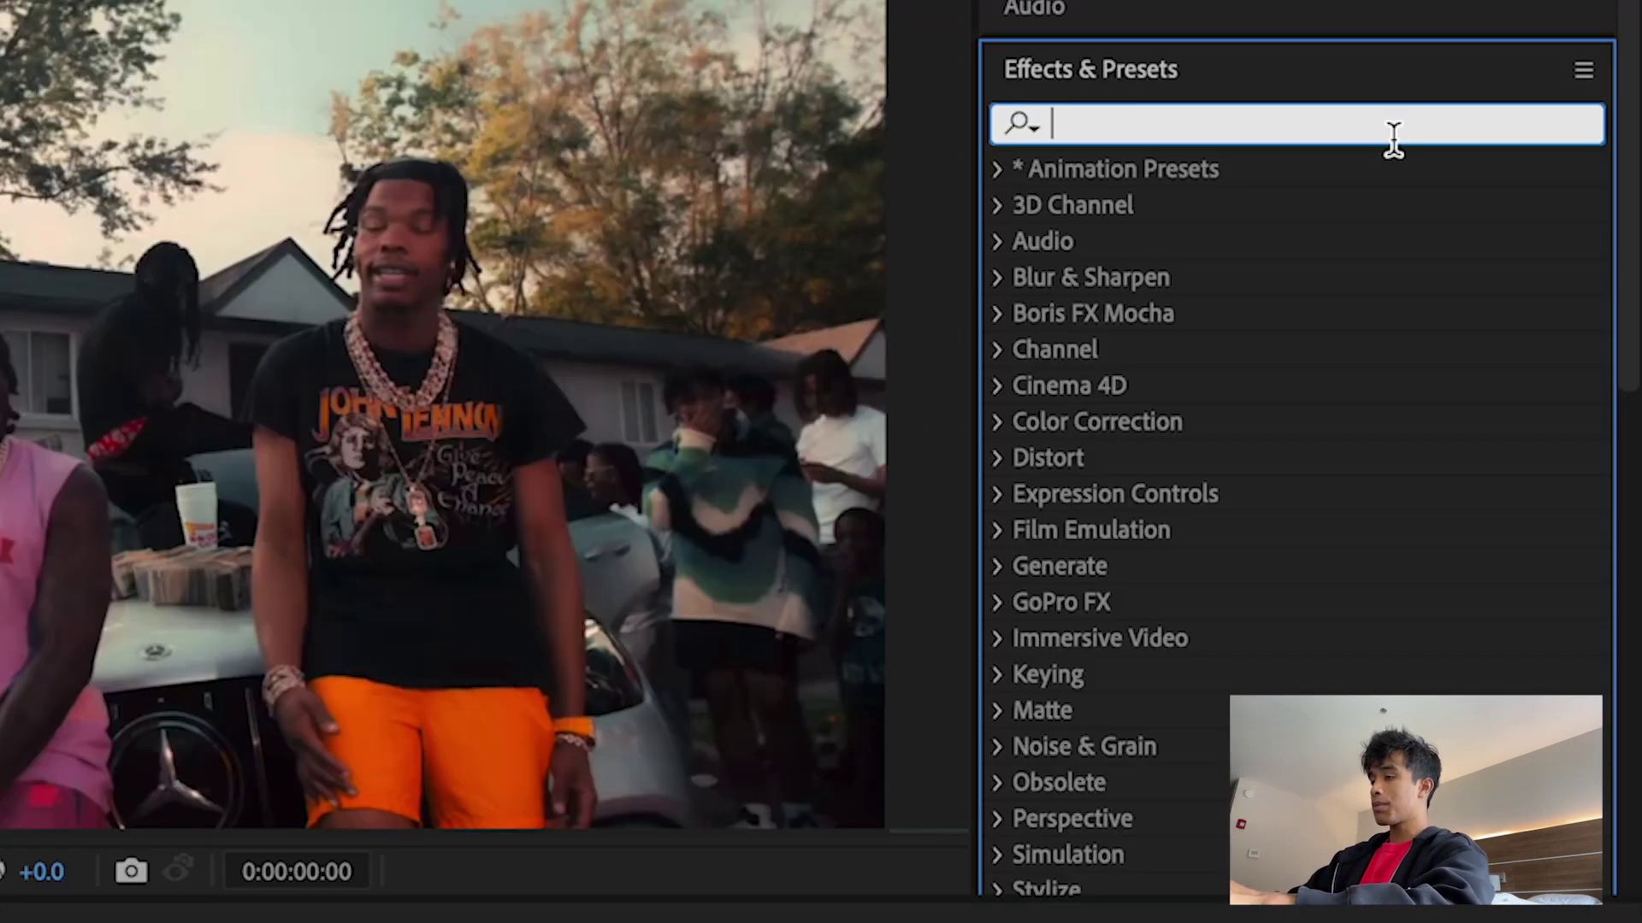
left_click(1335, 218)
type("direct")
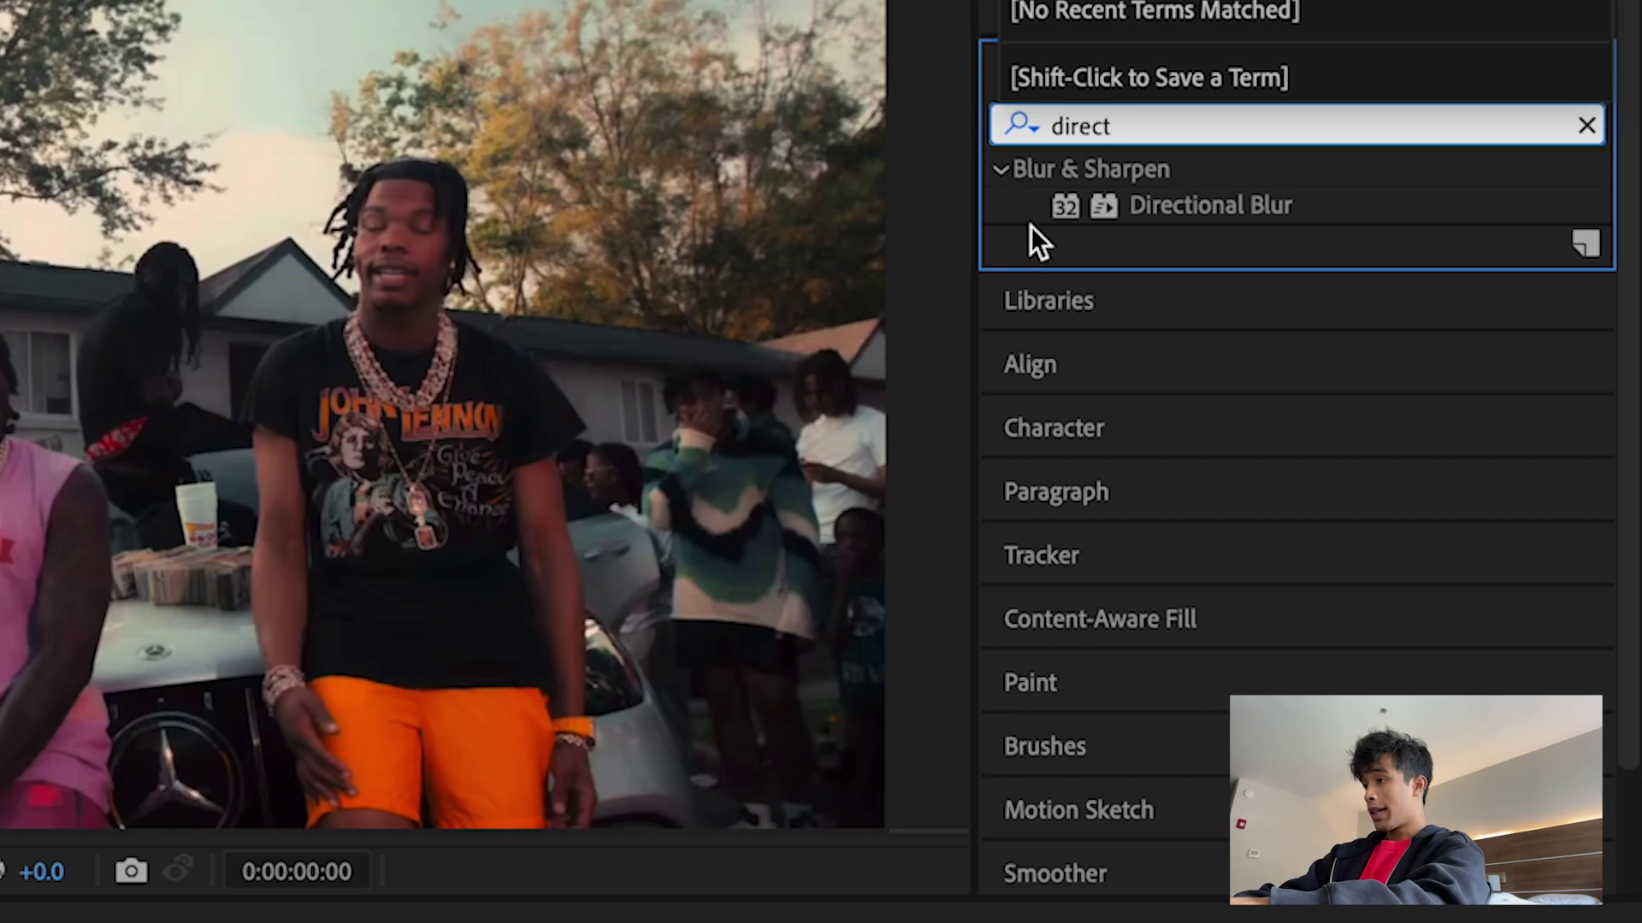
left_click_drag(1103, 206, 971, 741)
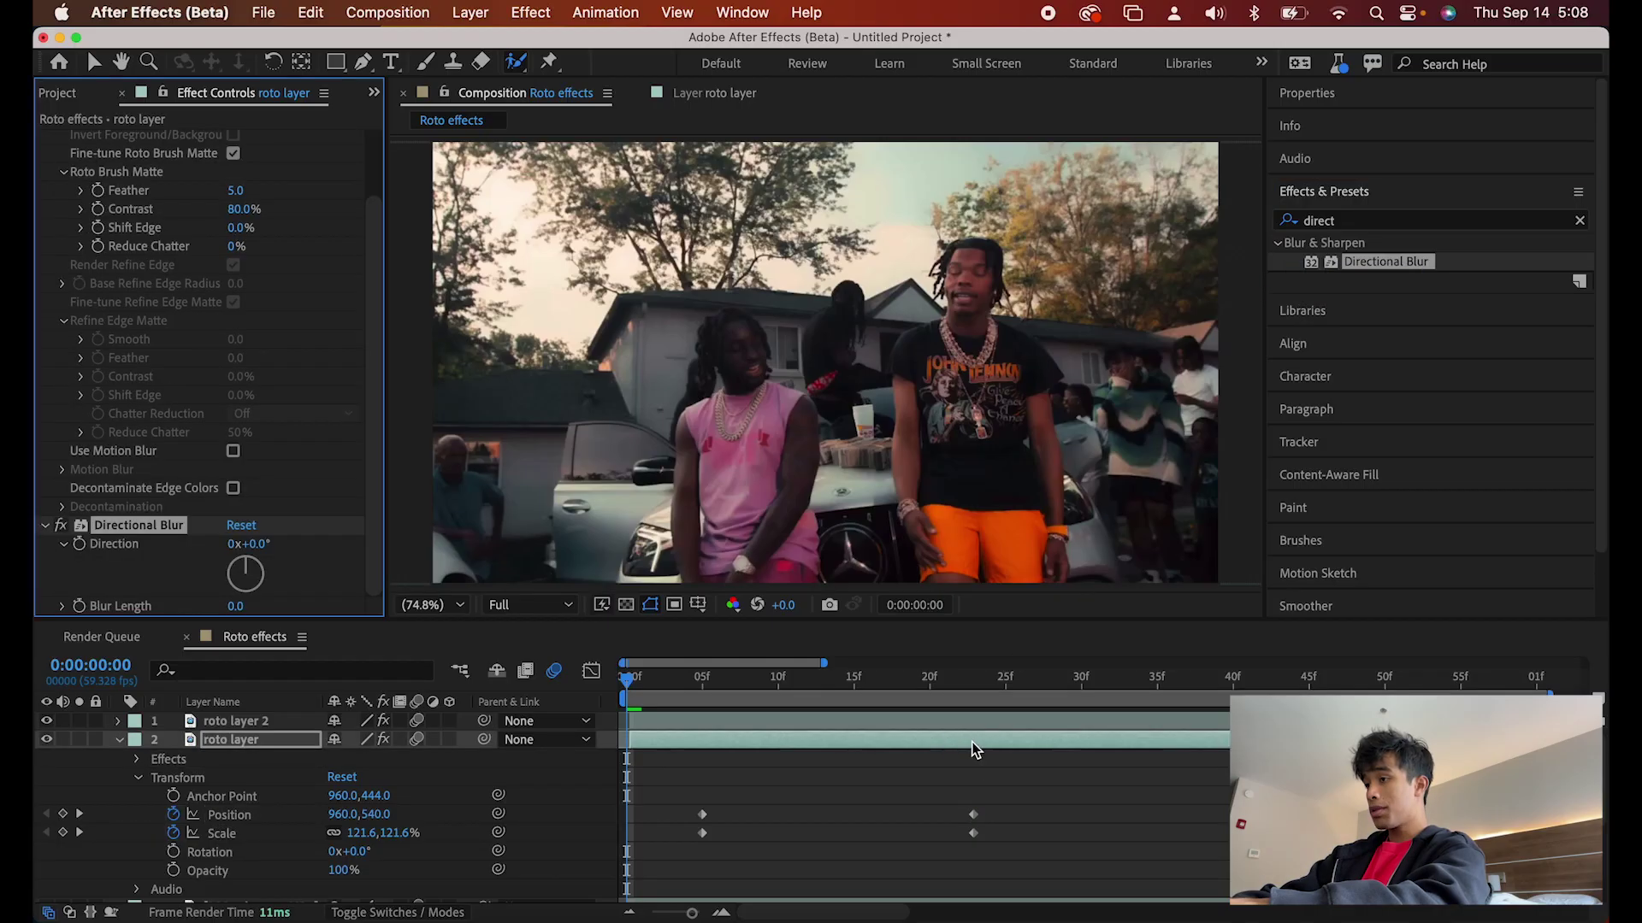
key("v")
left_click(634, 684)
left_click_drag(634, 684, 897, 677)
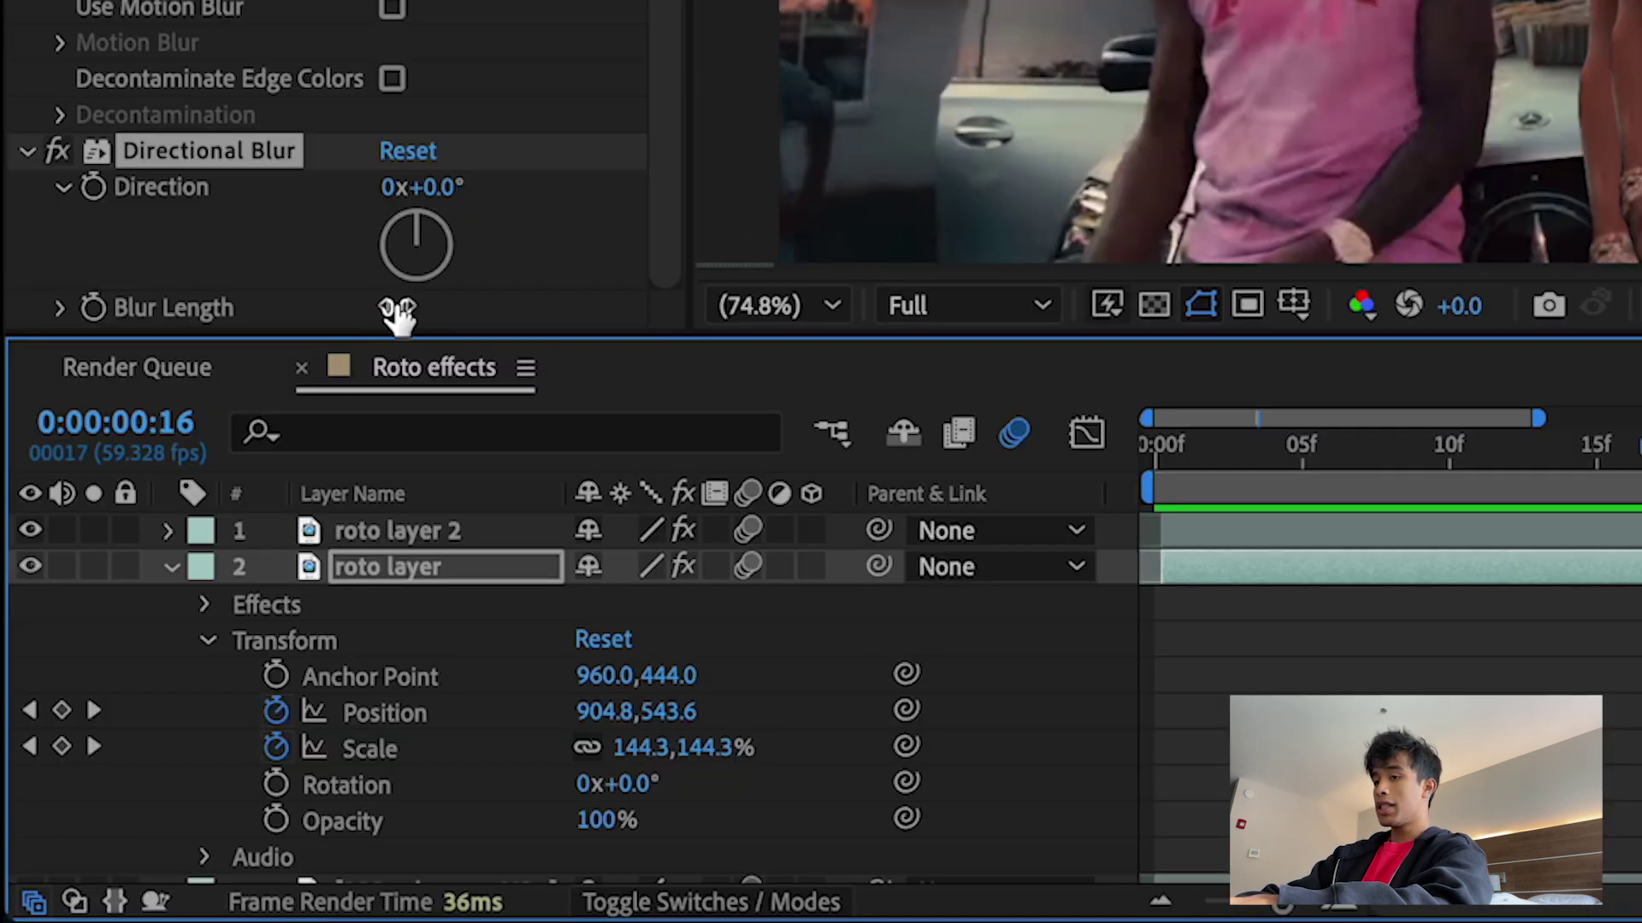
Step: Set the Directional Blur Length to 32.6 and preview the blurred clone animation
left_click_drag(234, 607, 263, 606)
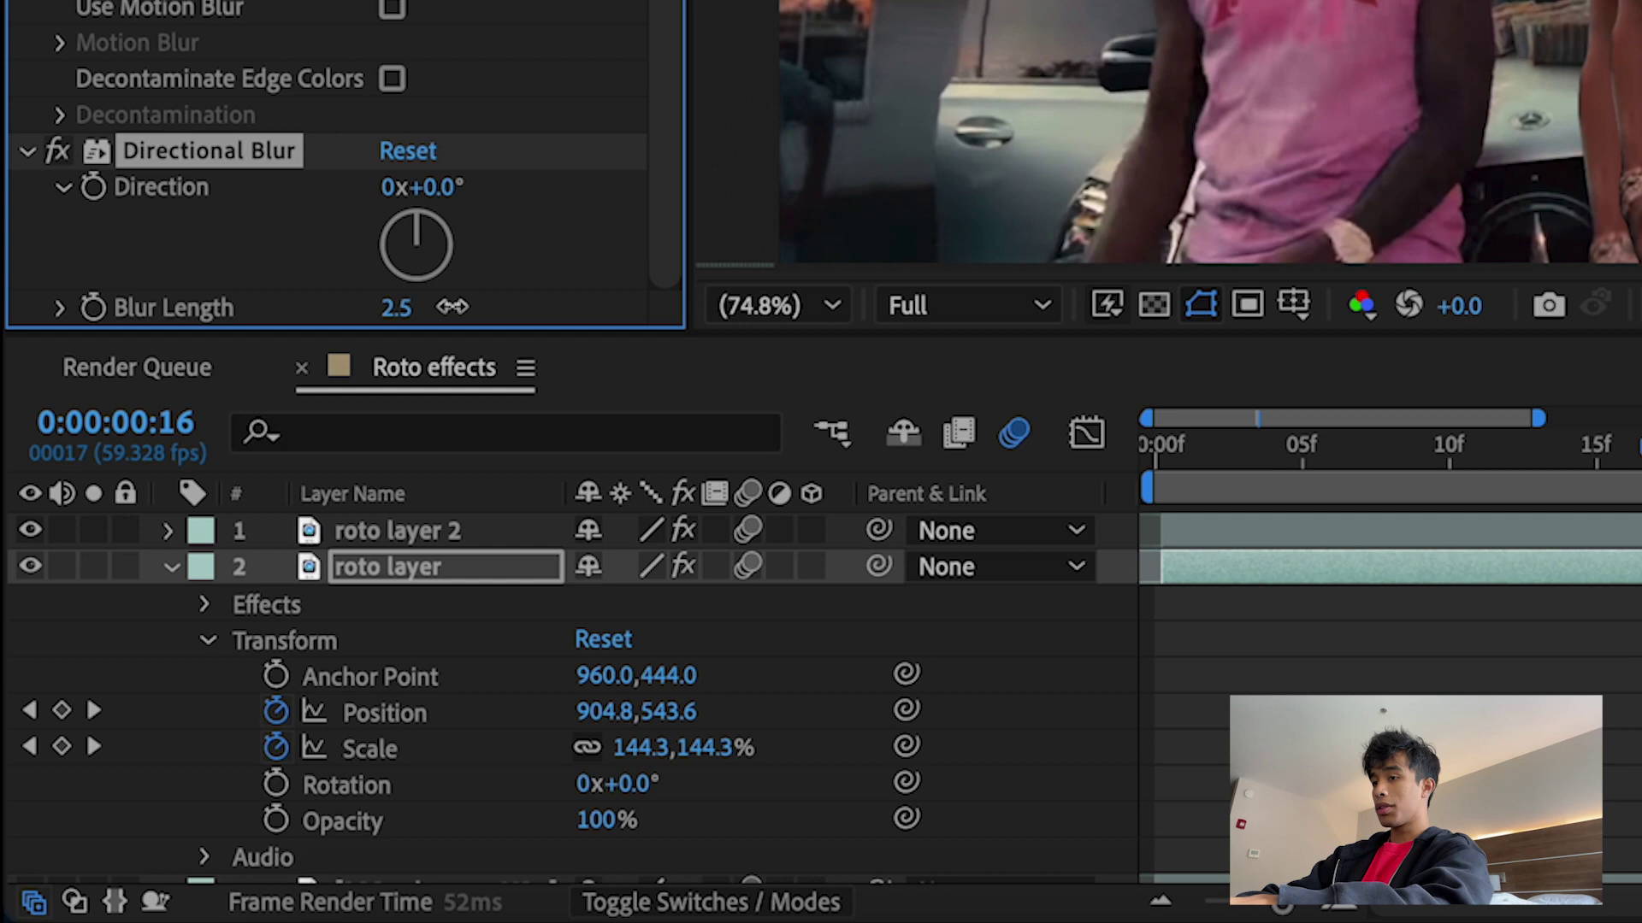
left_click_drag(453, 306, 1197, 256)
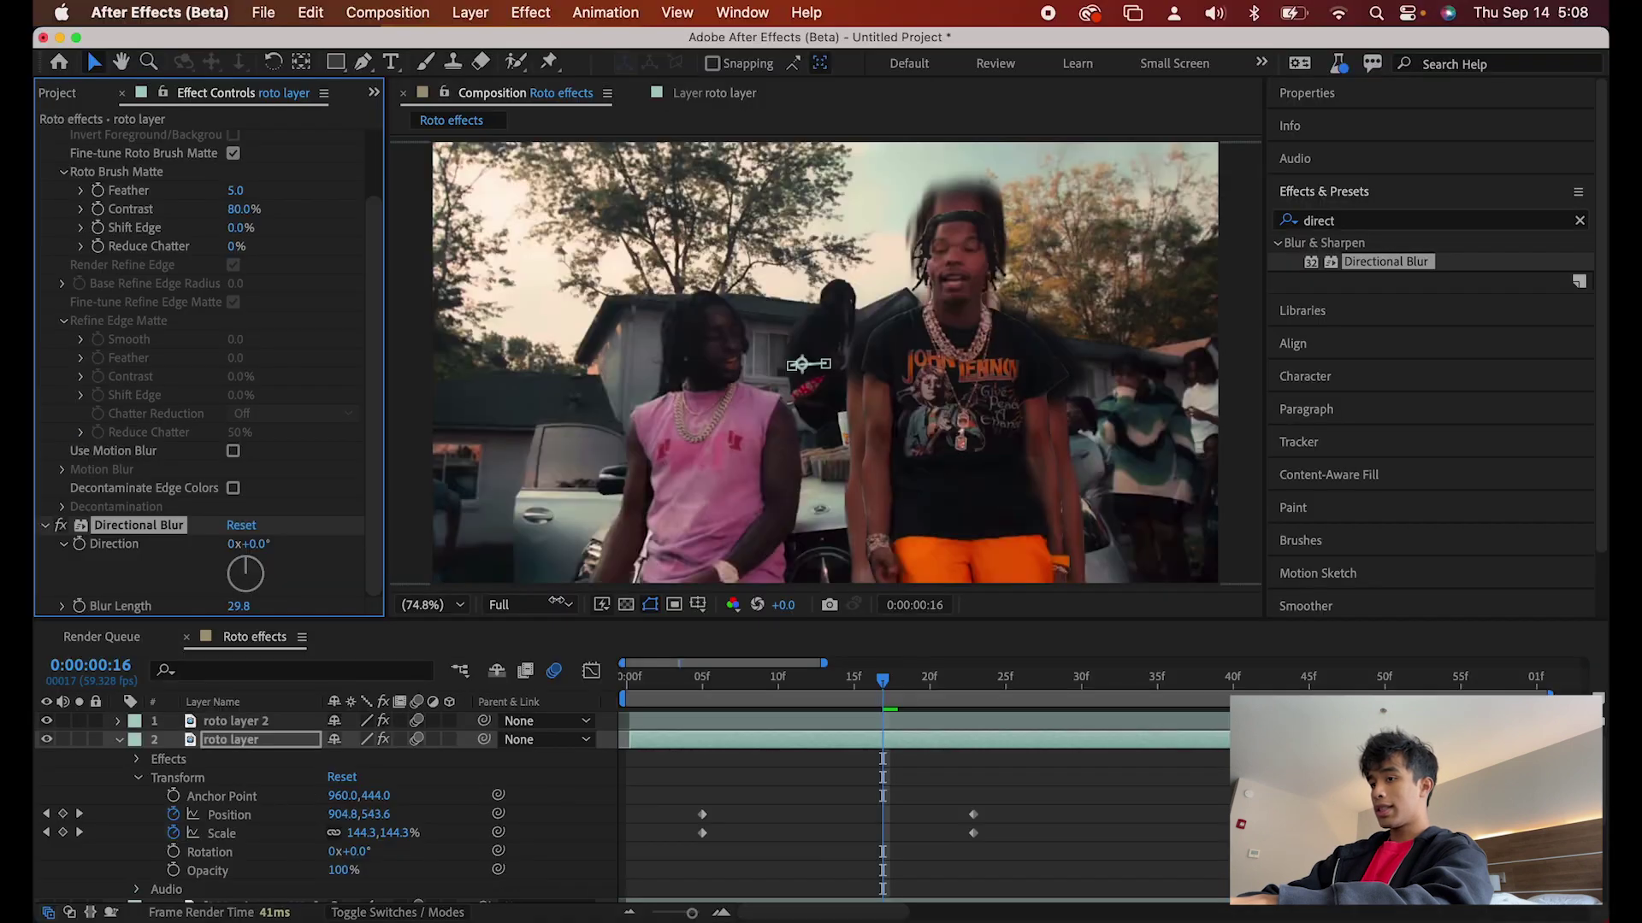
left_click_drag(238, 606, 245, 606)
left_click(602, 694)
key("space")
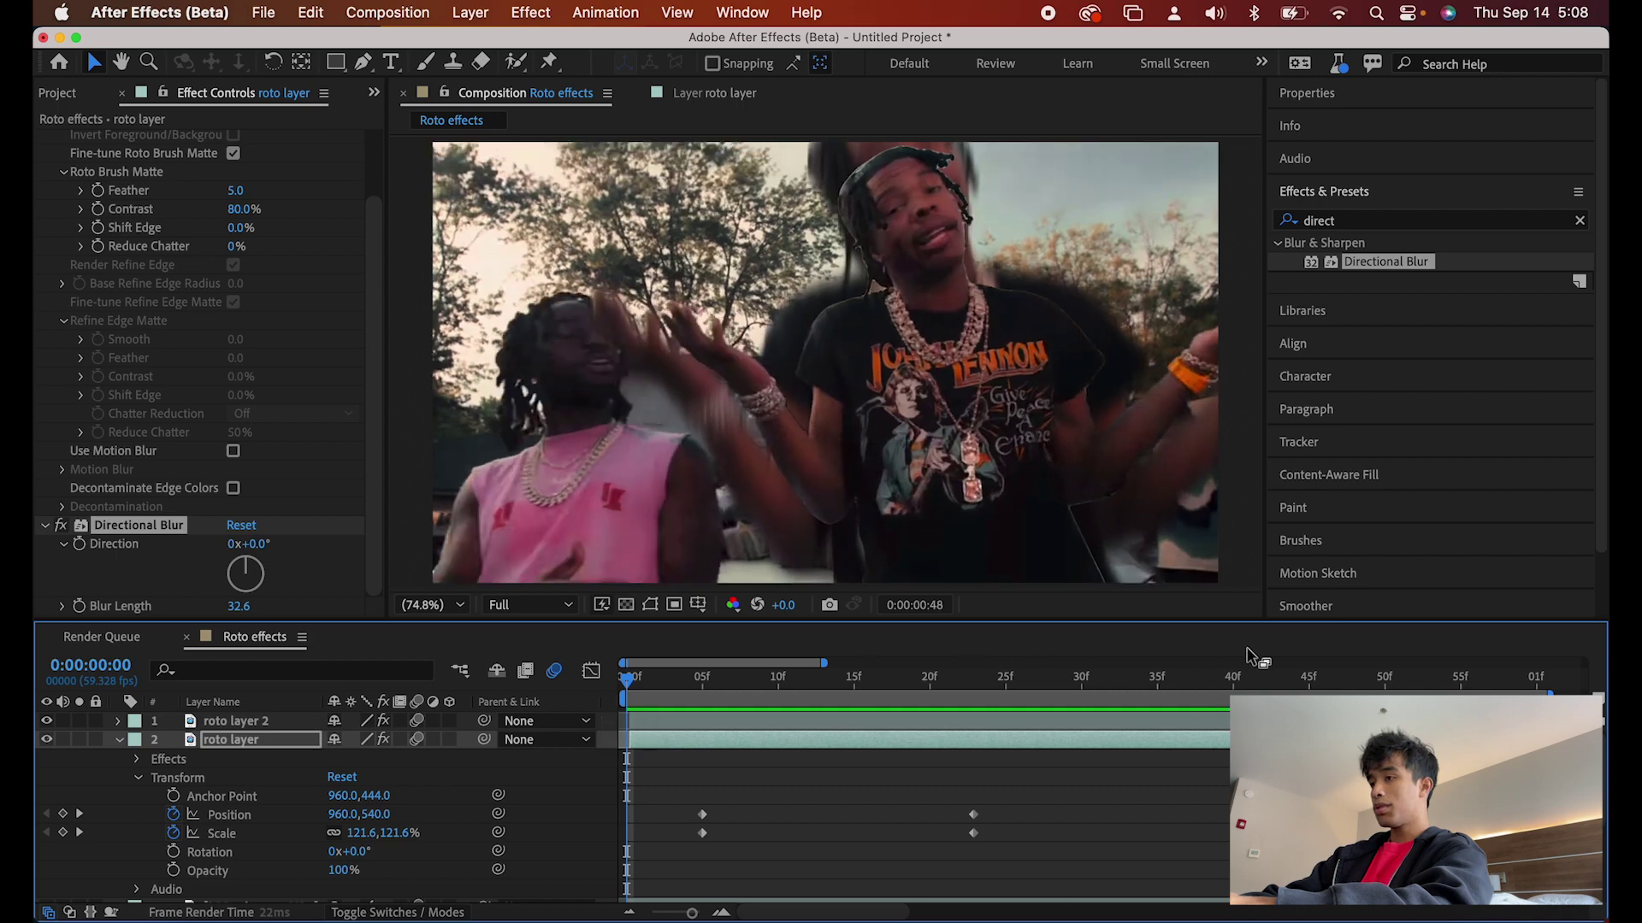
key("space")
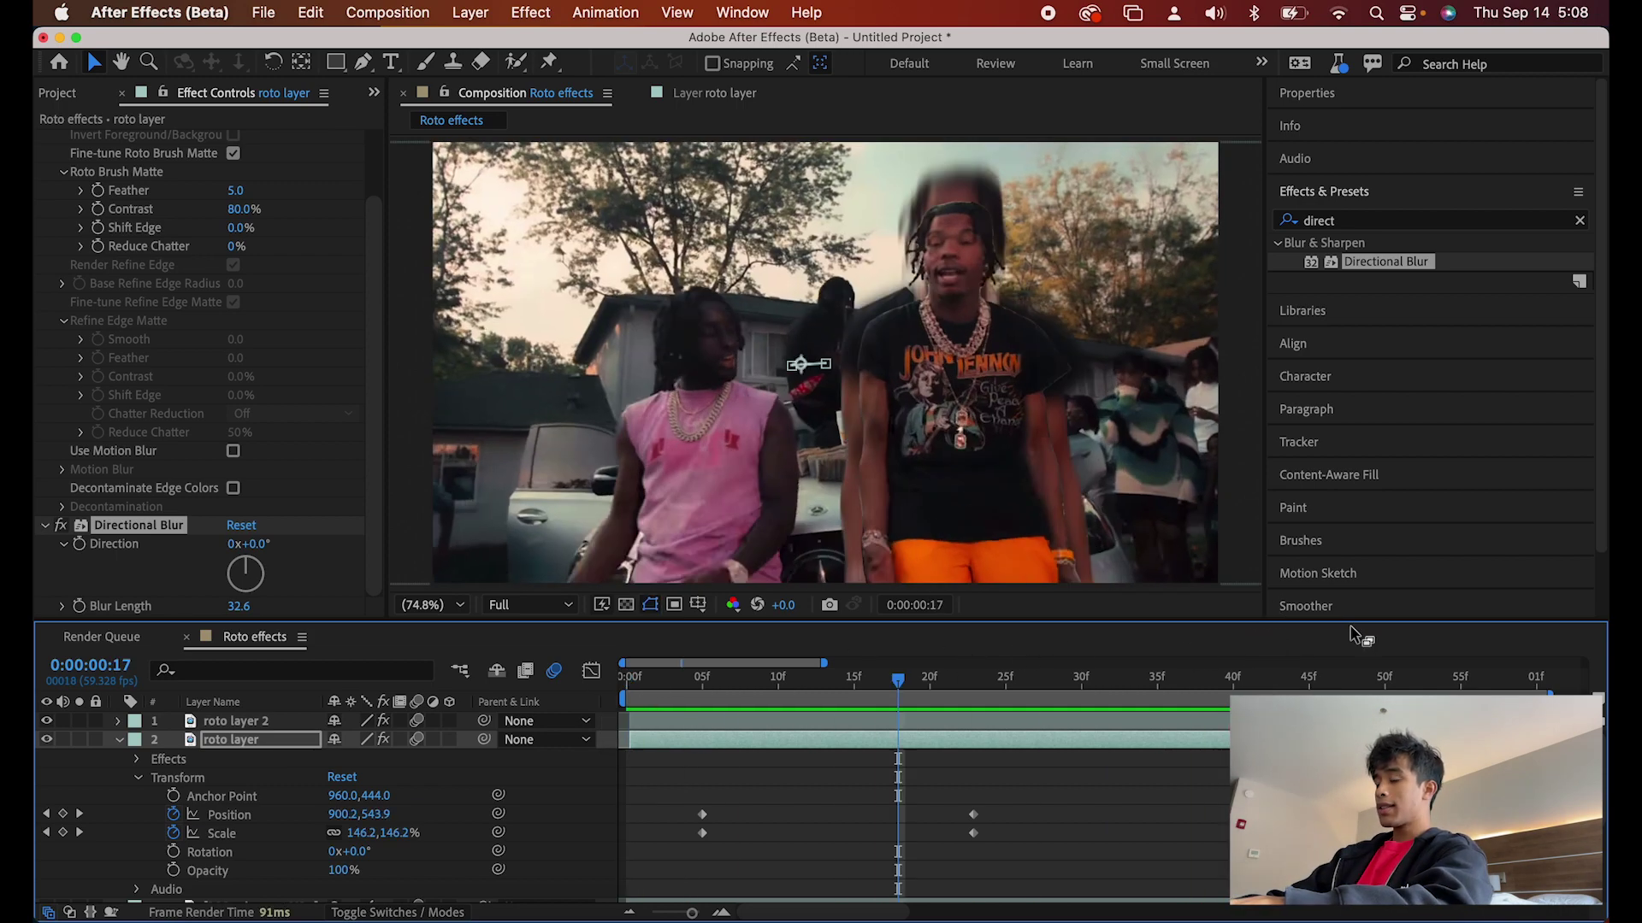
left_click(643, 684)
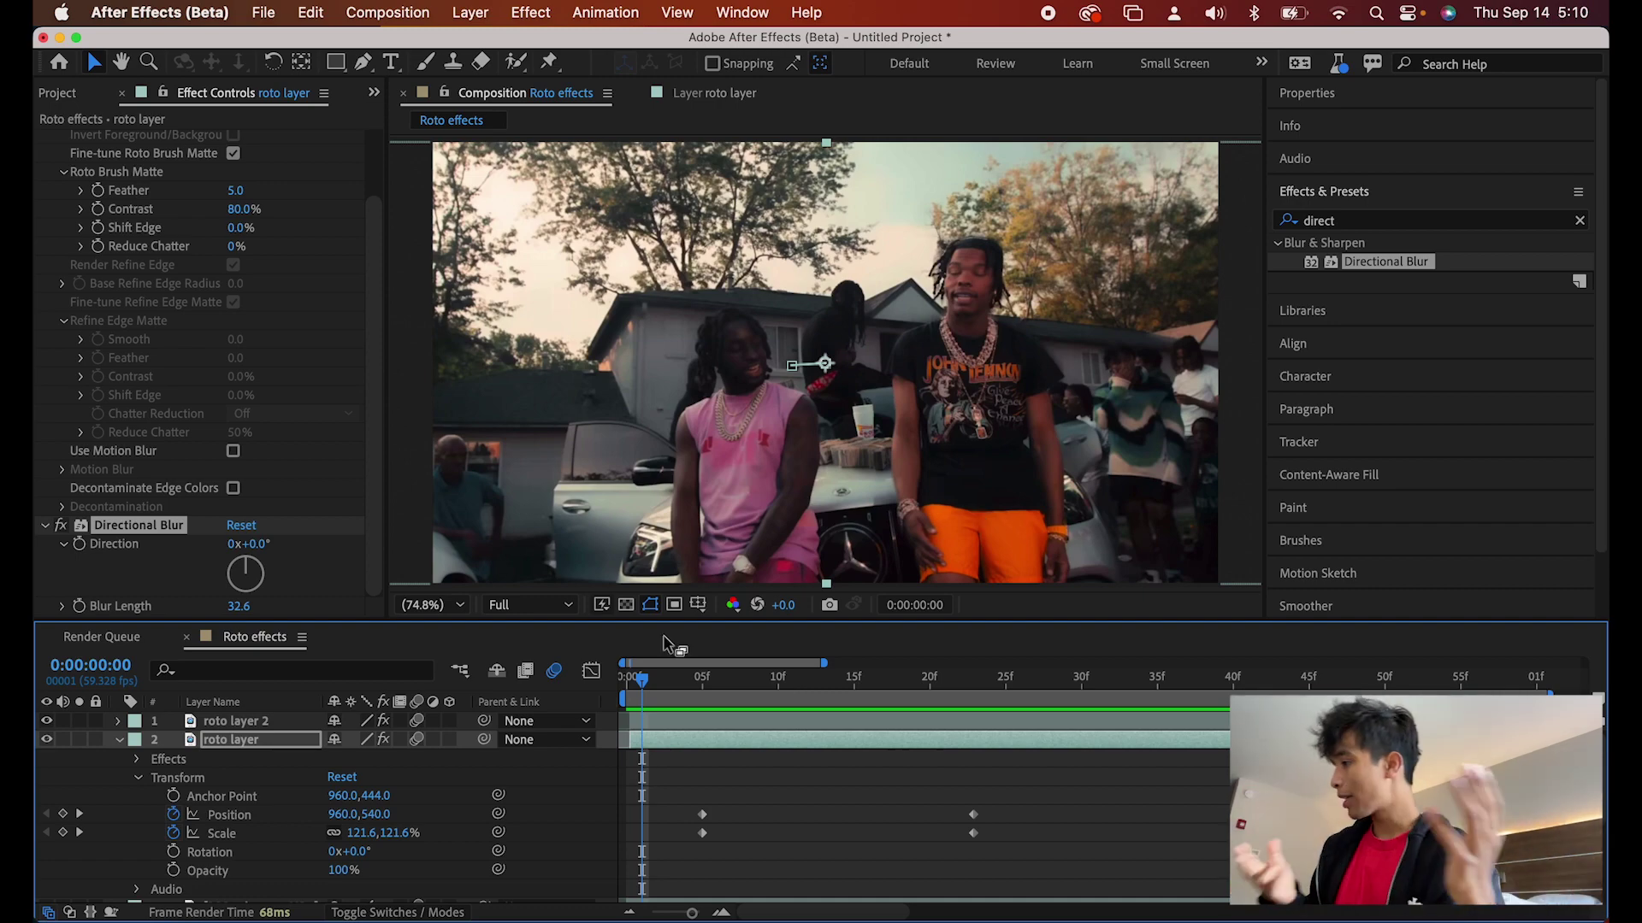
left_click(629, 679)
key("space")
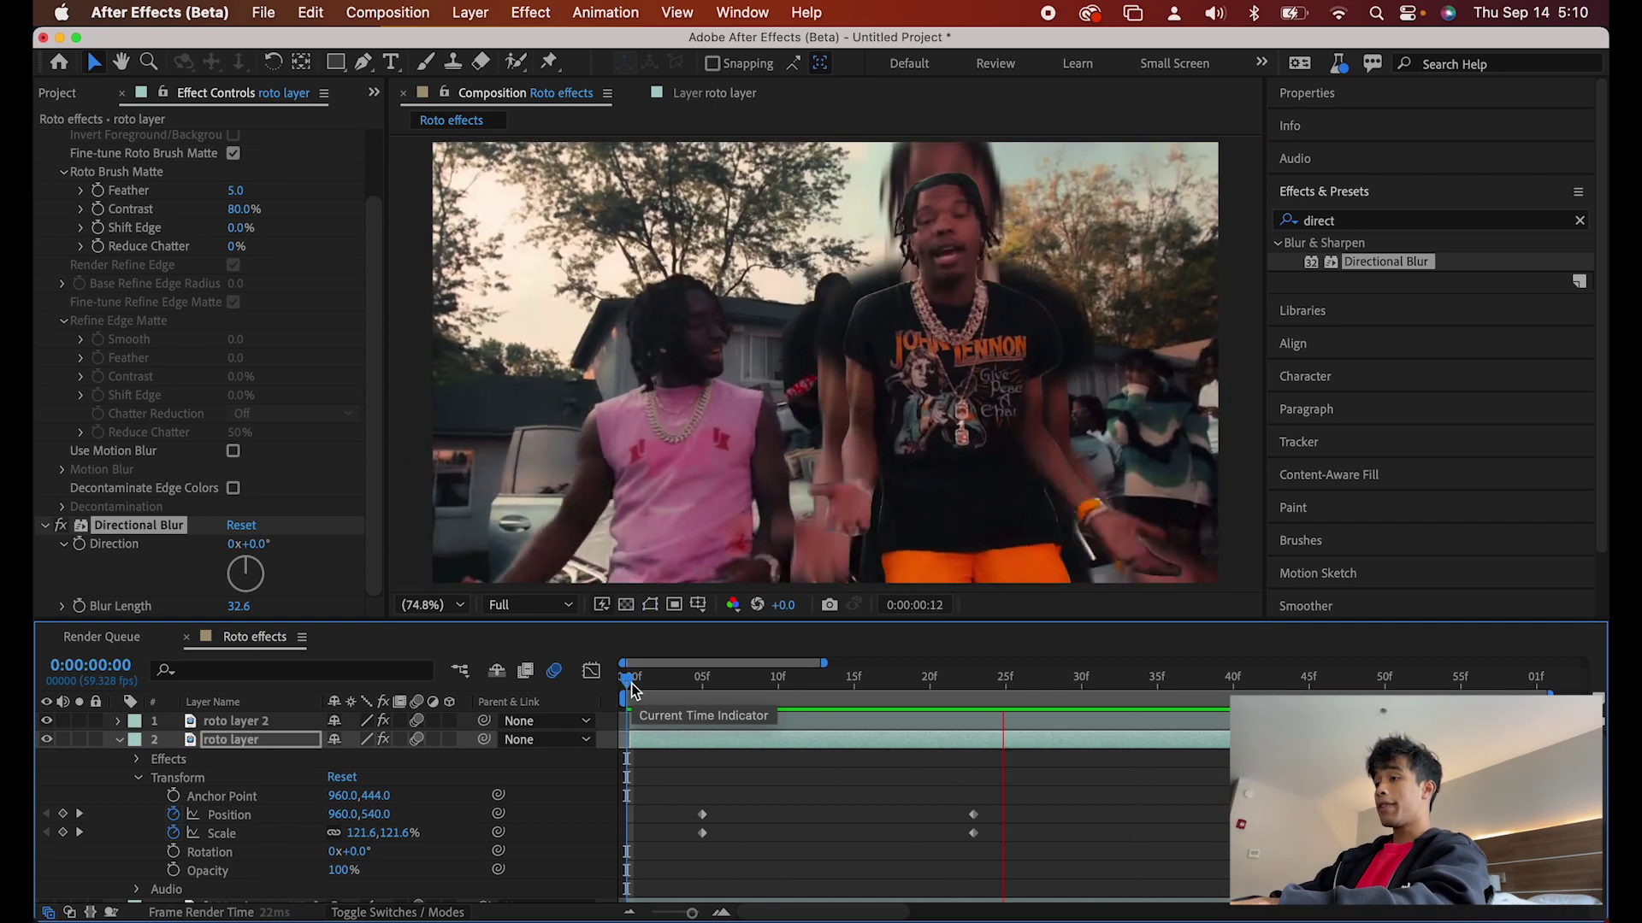
left_click_drag(632, 689, 762, 680)
left_click(275, 741)
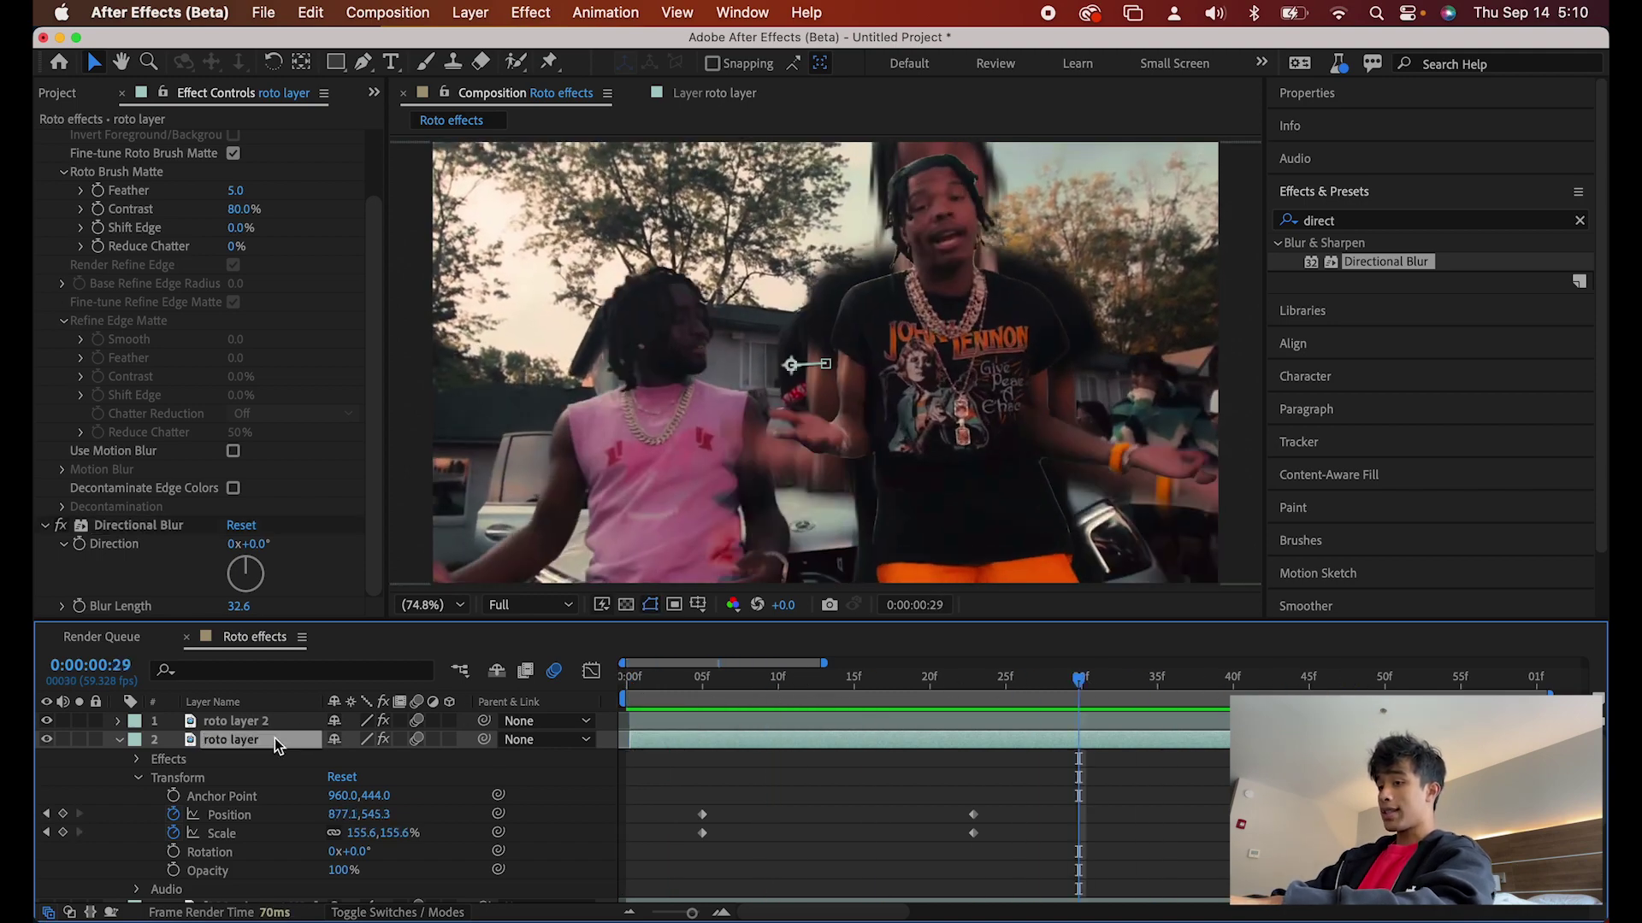
key("super+d")
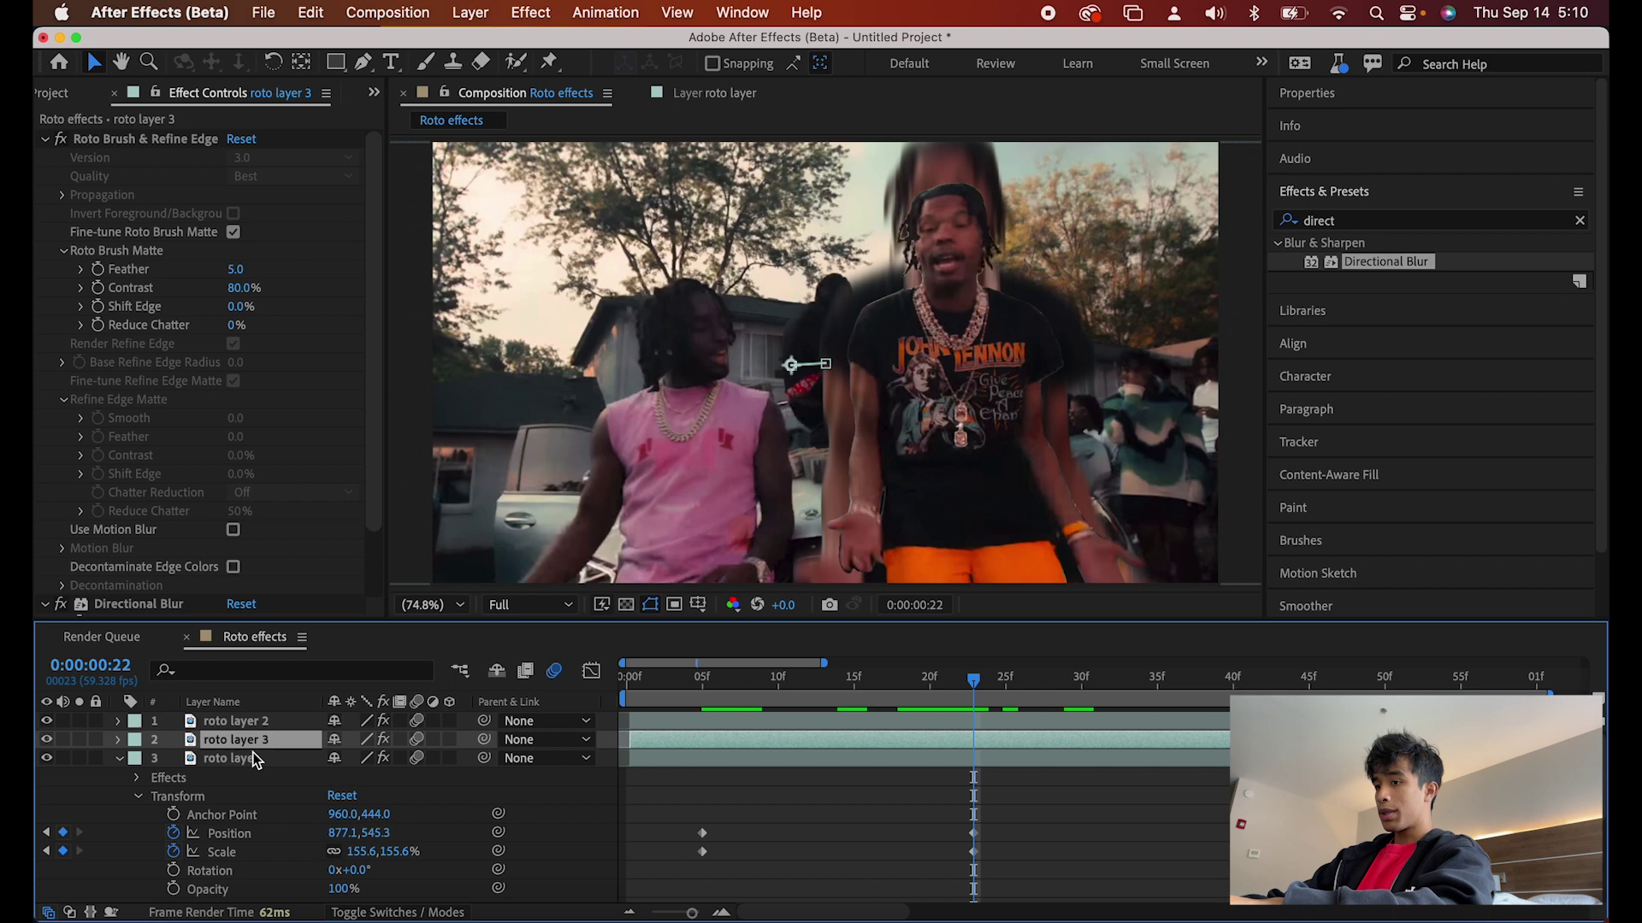
left_click(228, 761)
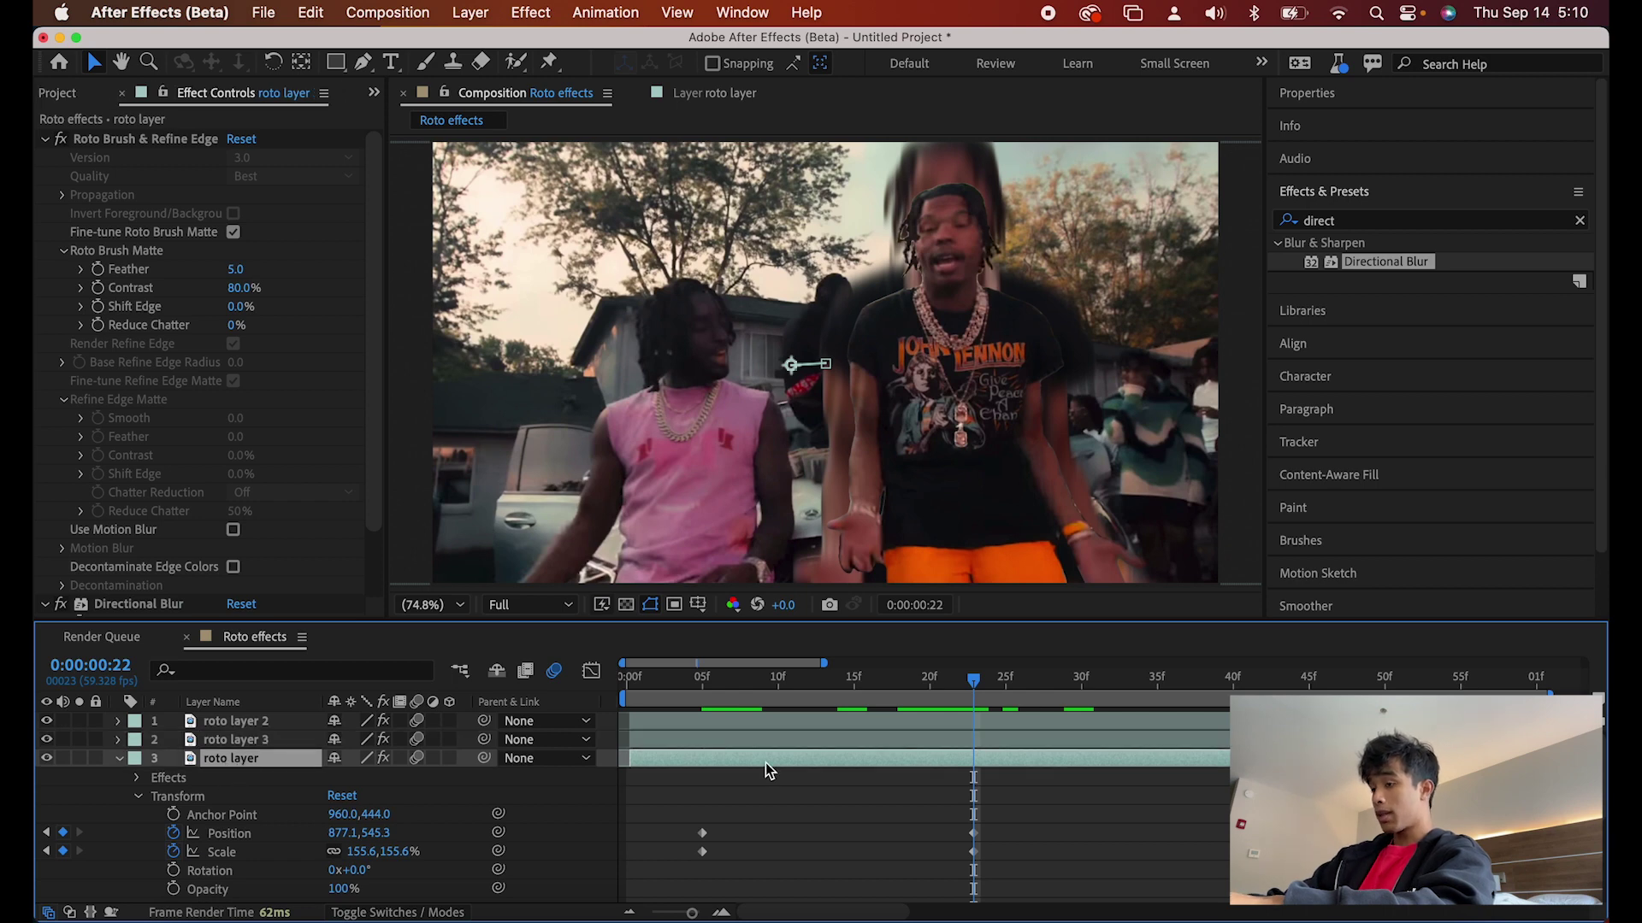
left_click_drag(393, 856, 442, 857)
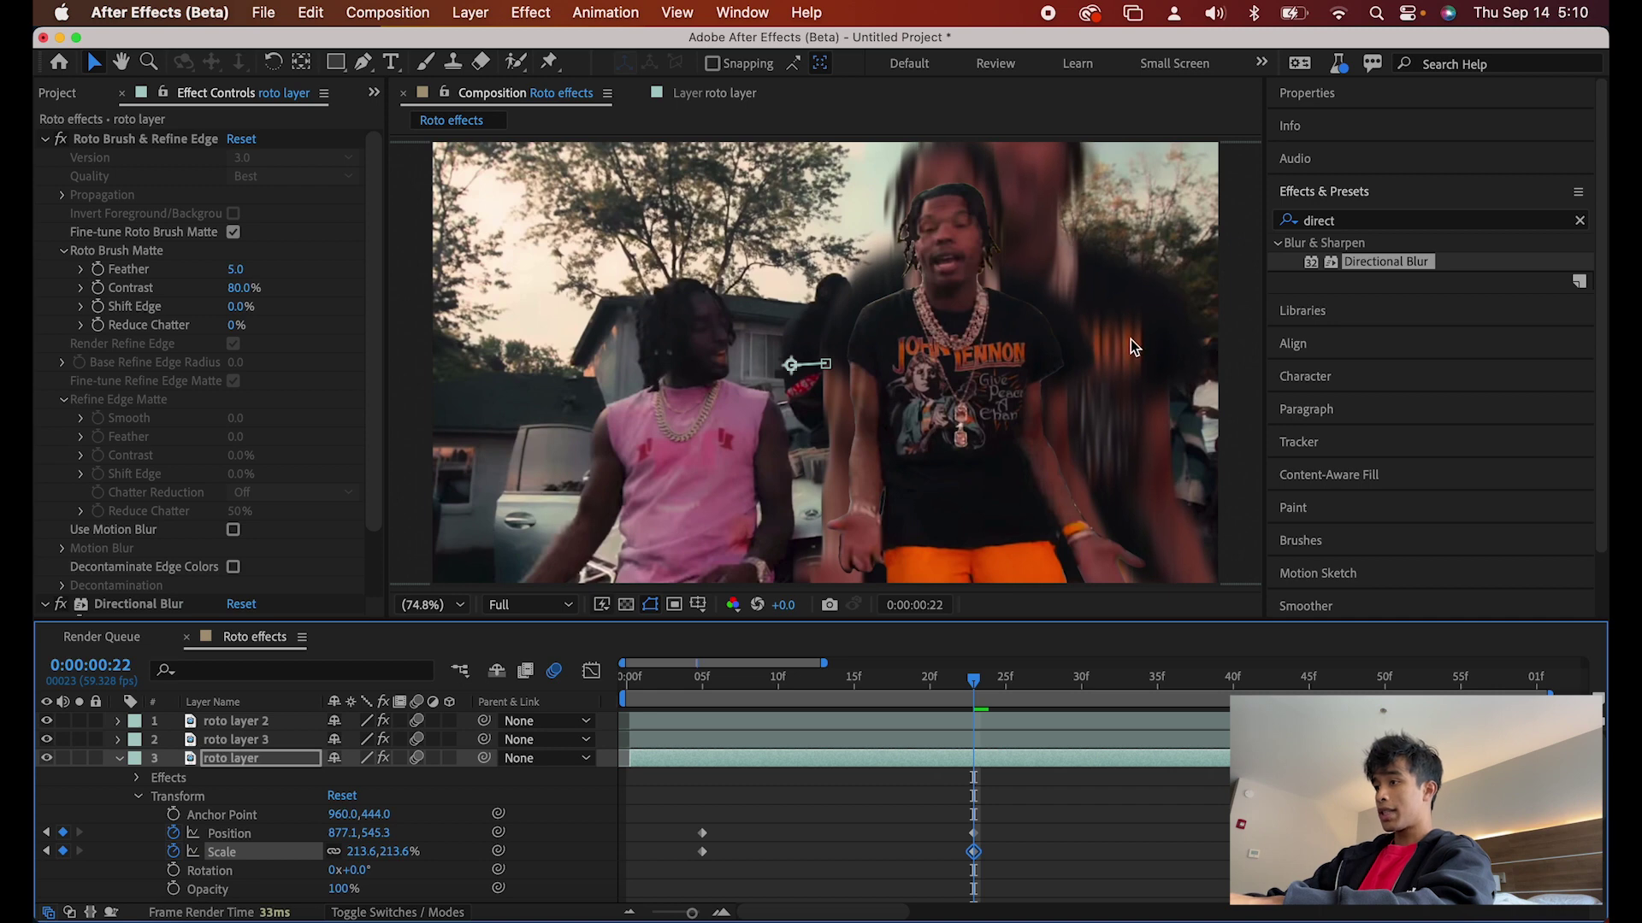
left_click_drag(1130, 339, 1069, 332)
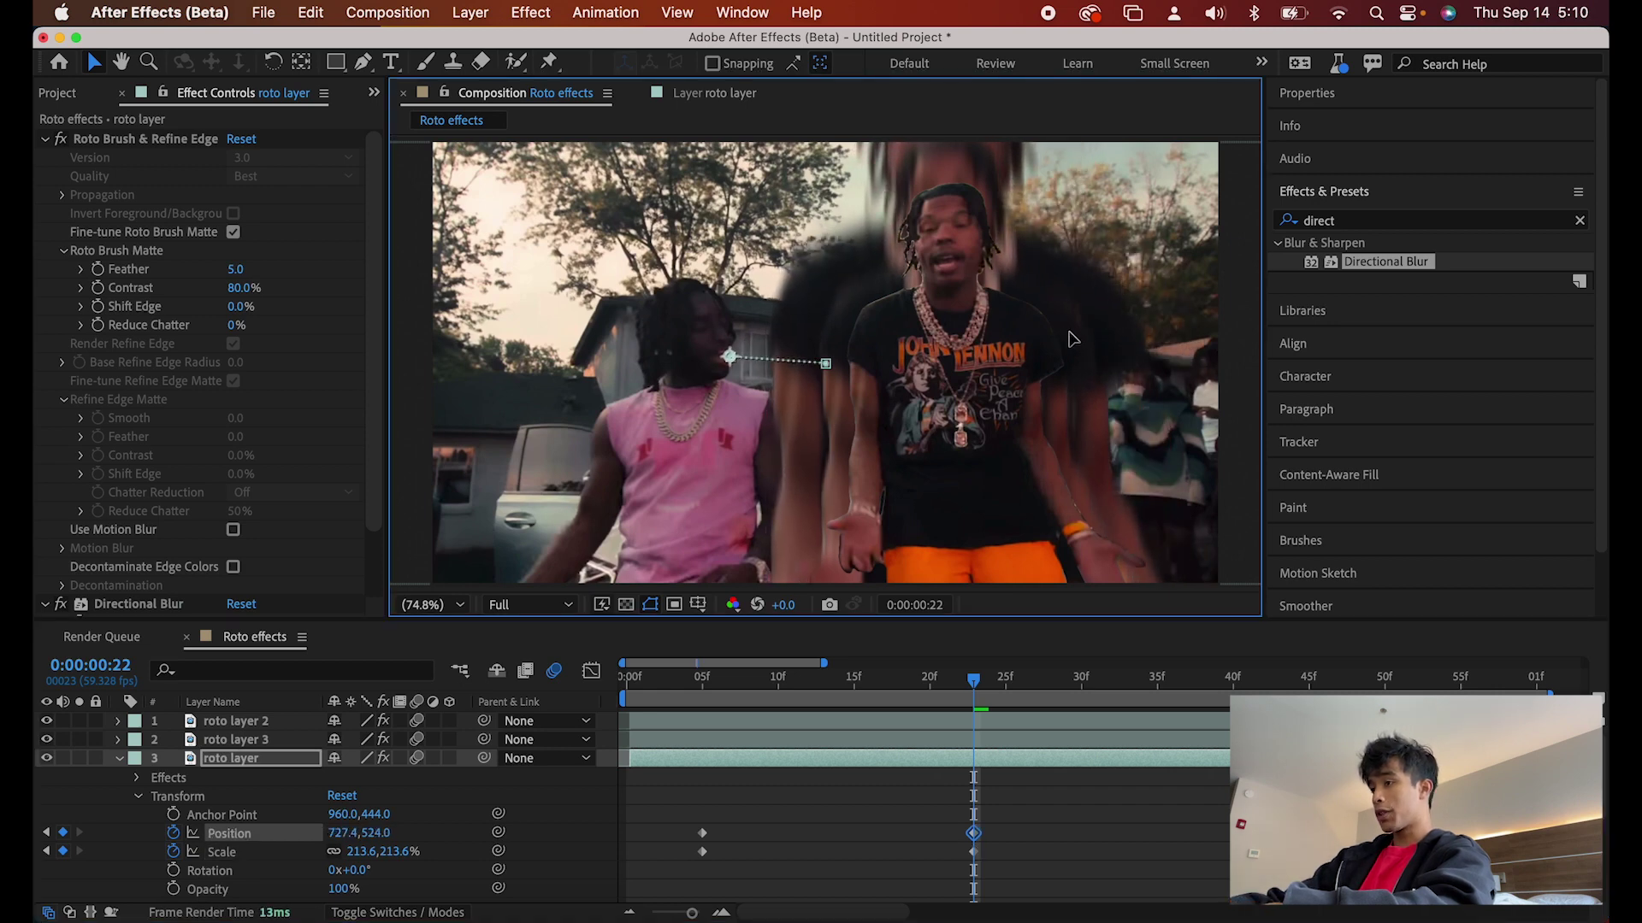
left_click_drag(973, 679, 669, 696)
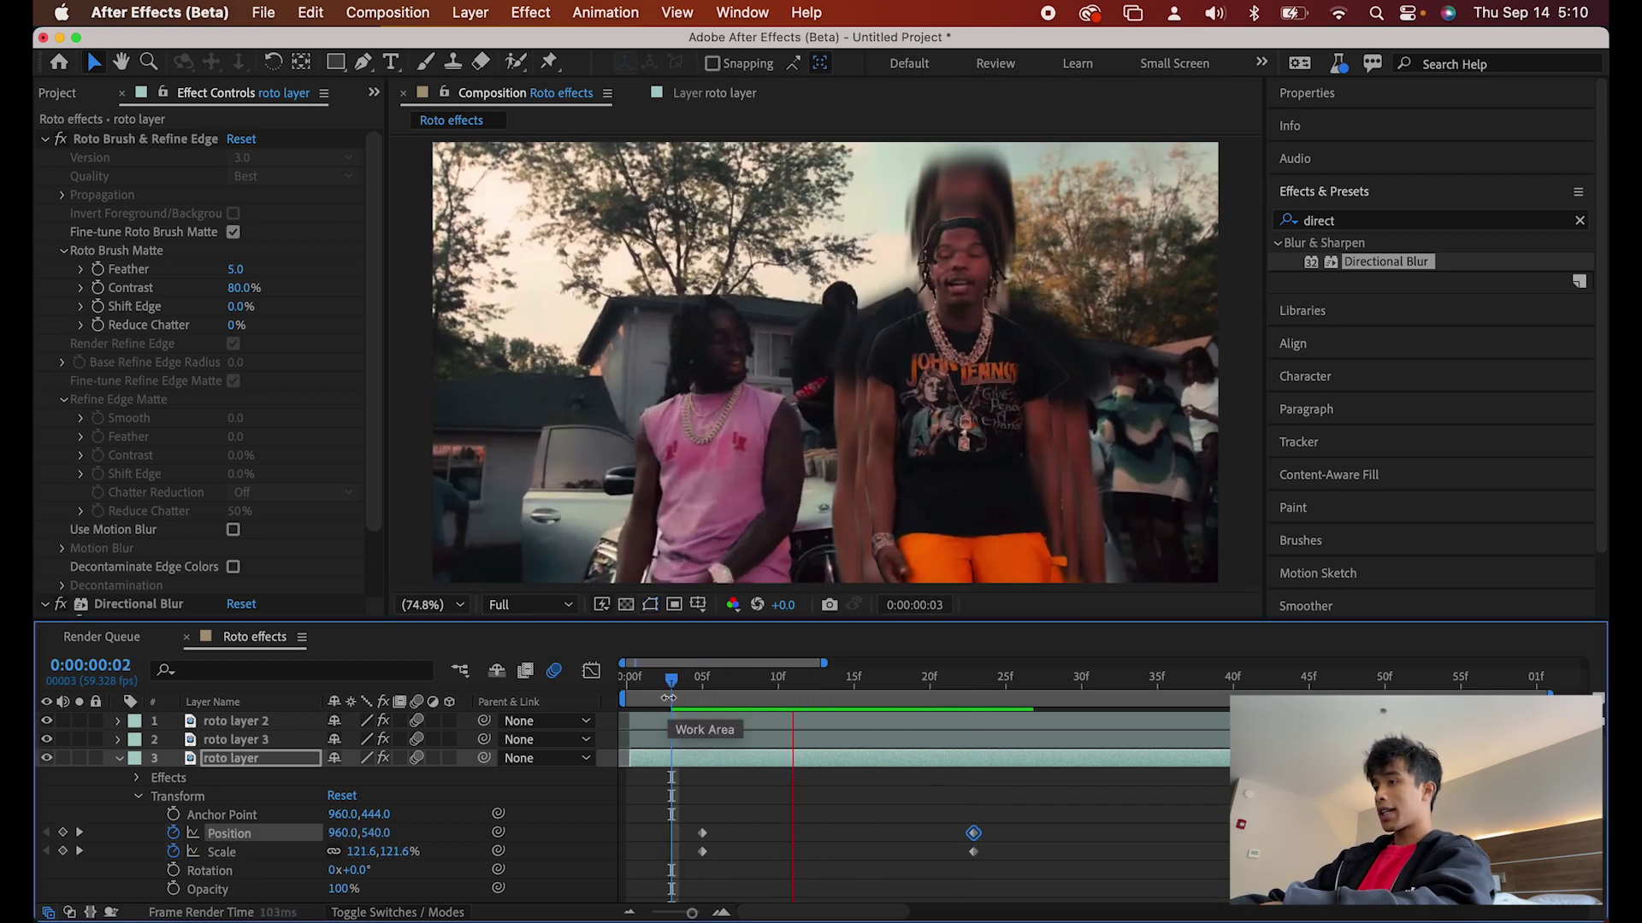
key("space")
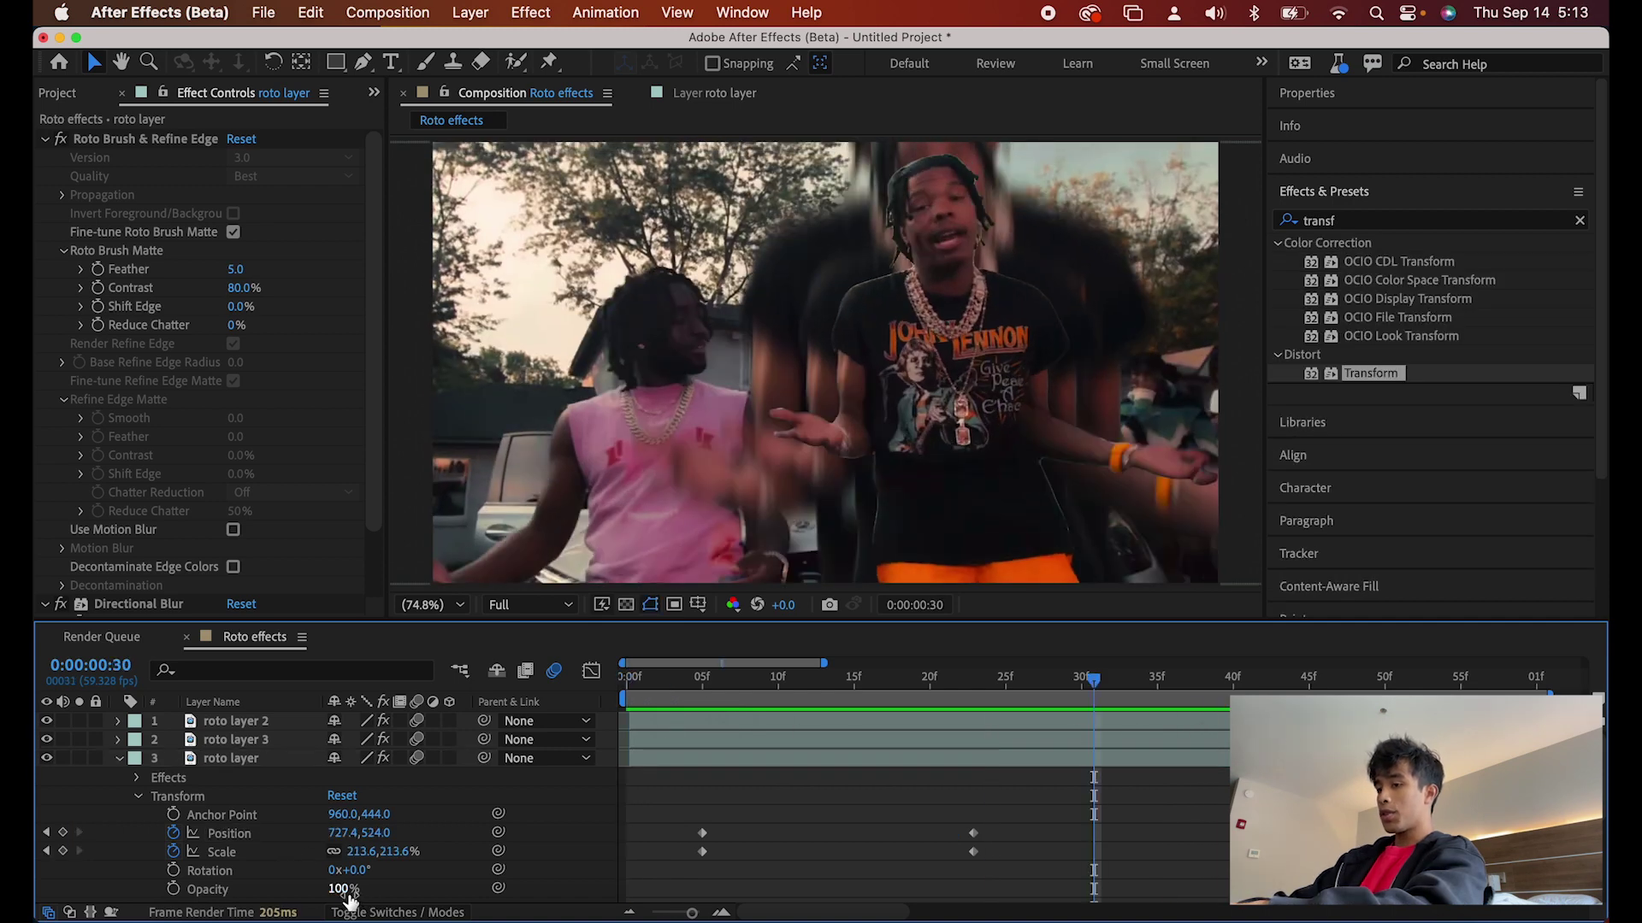
left_click_drag(349, 899, 326, 892)
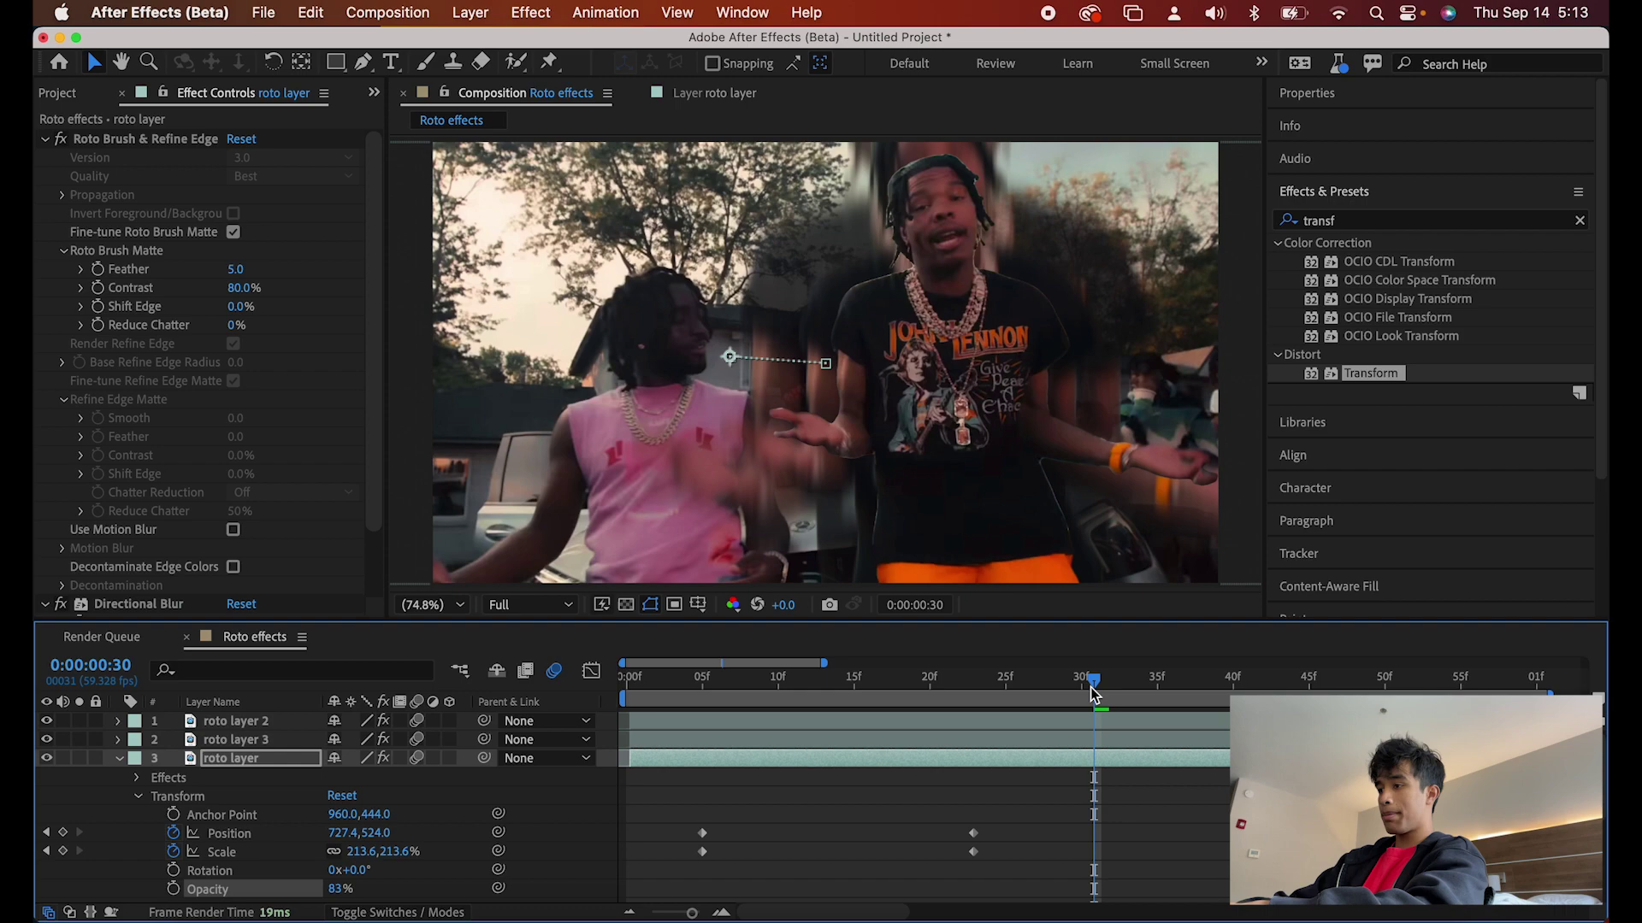
key("Home")
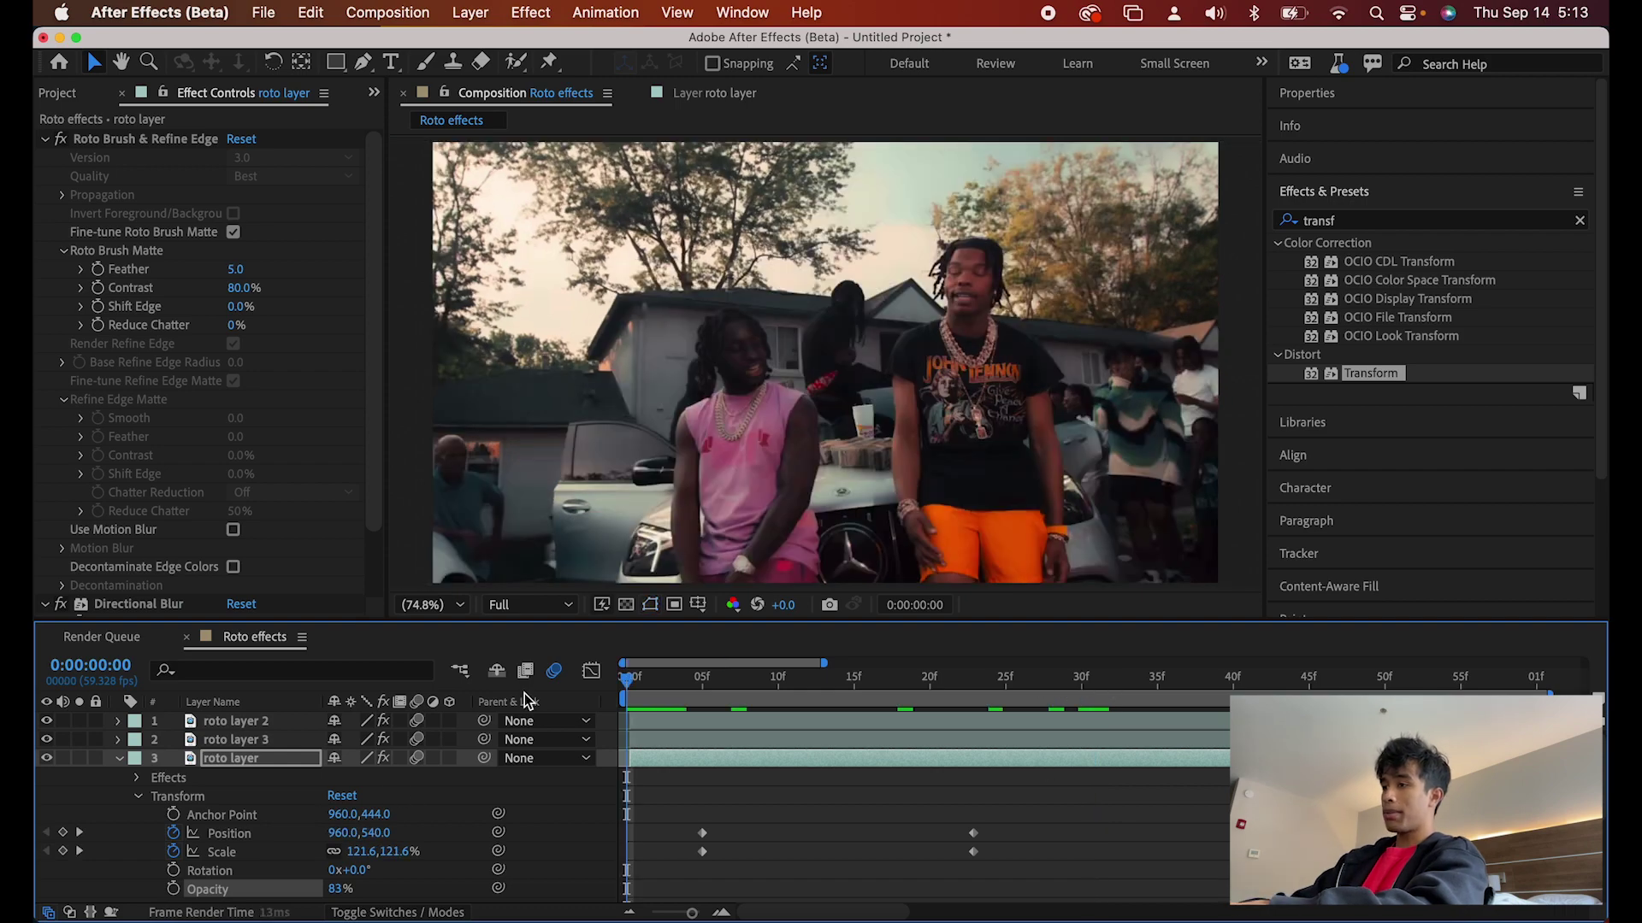
key("space")
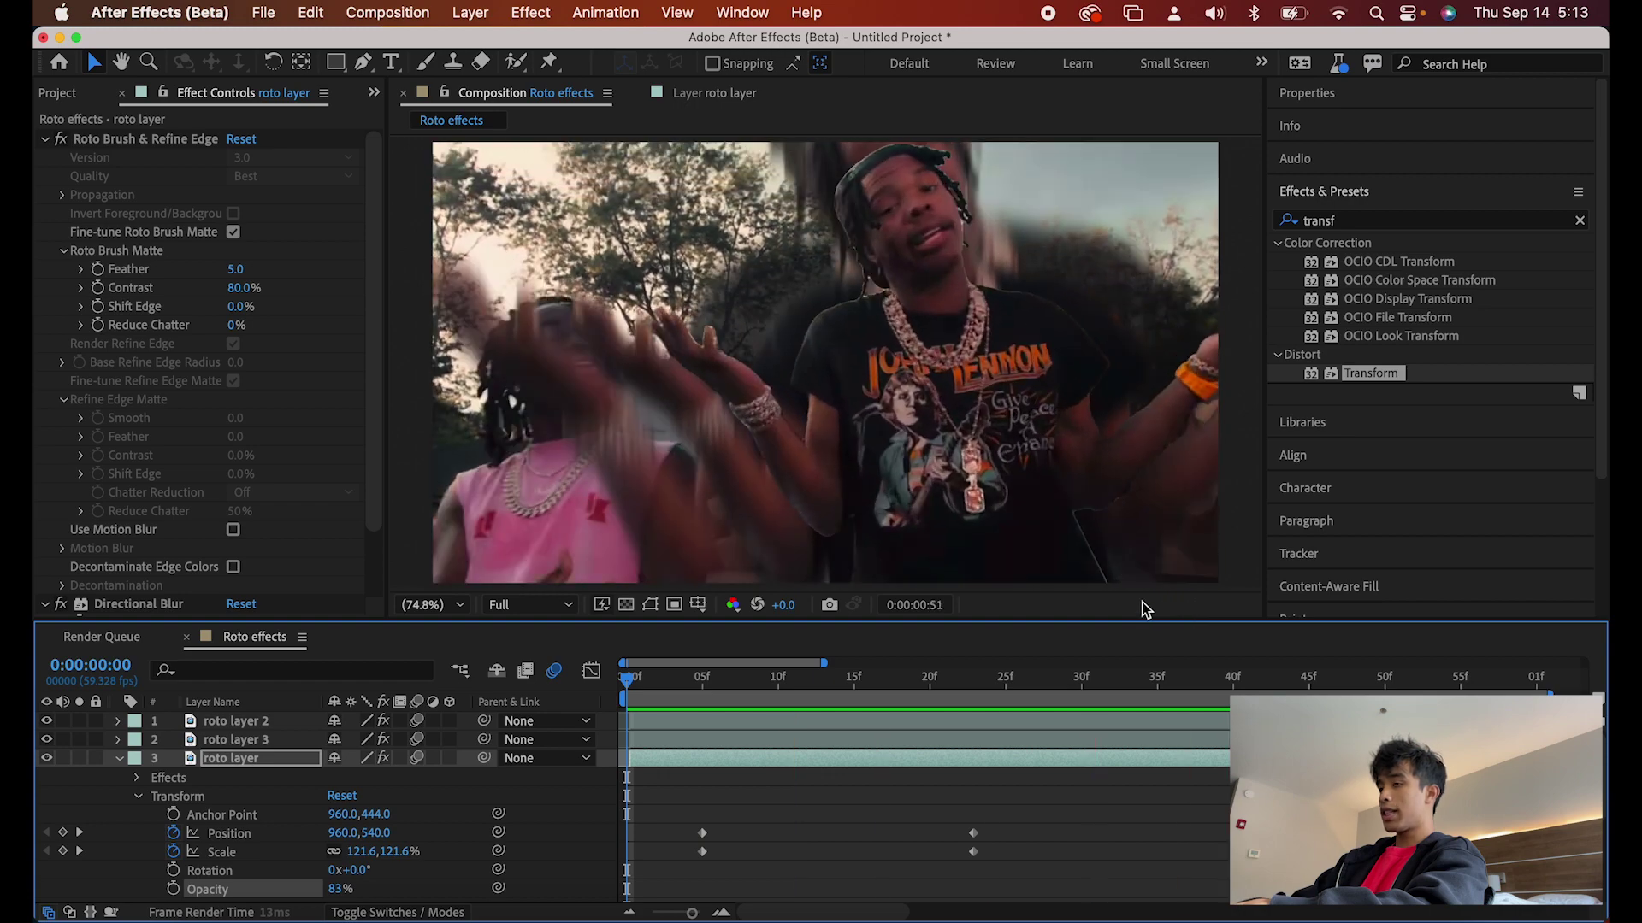
key("space")
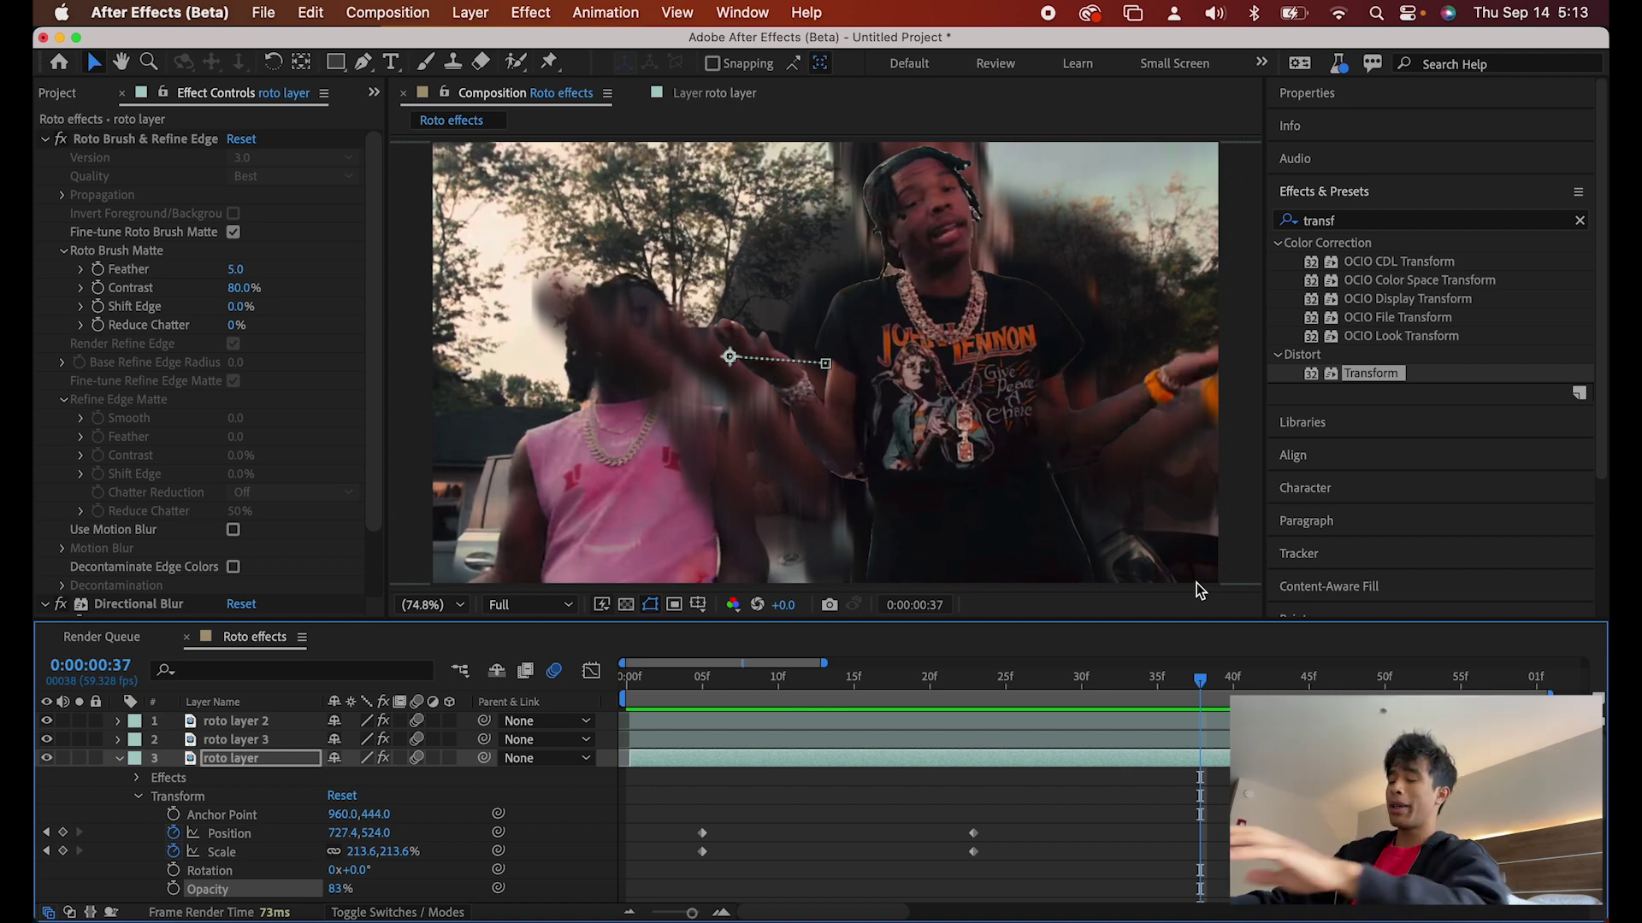
left_click_drag(1199, 678, 688, 697)
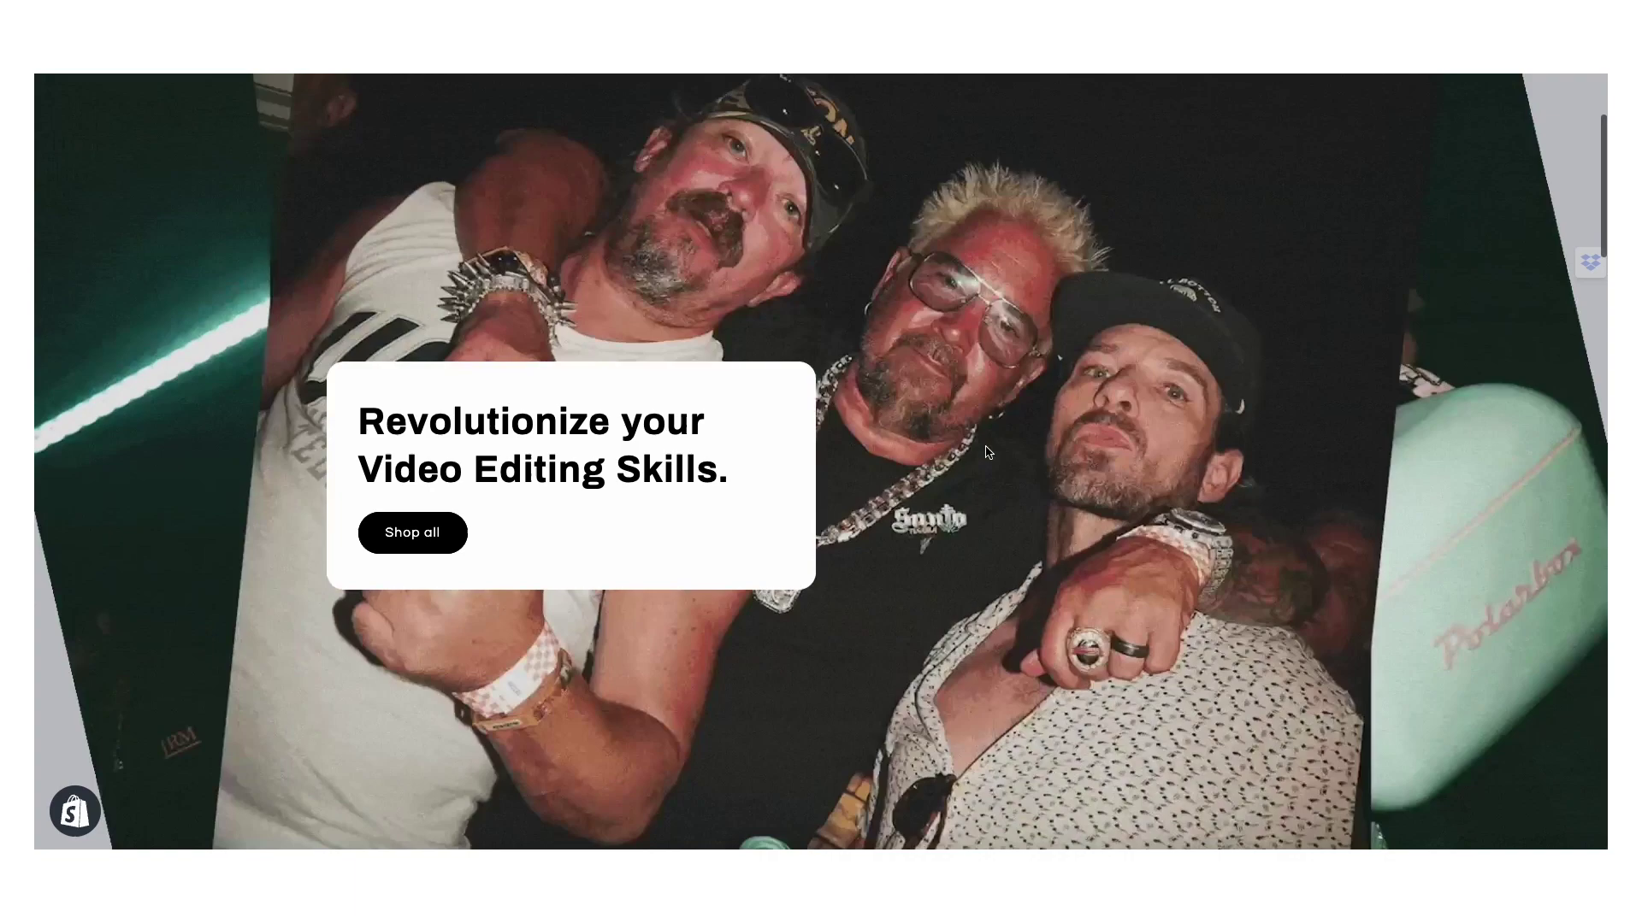
scroll(987, 451, "down", 15)
scroll(988, 451, "down", 3)
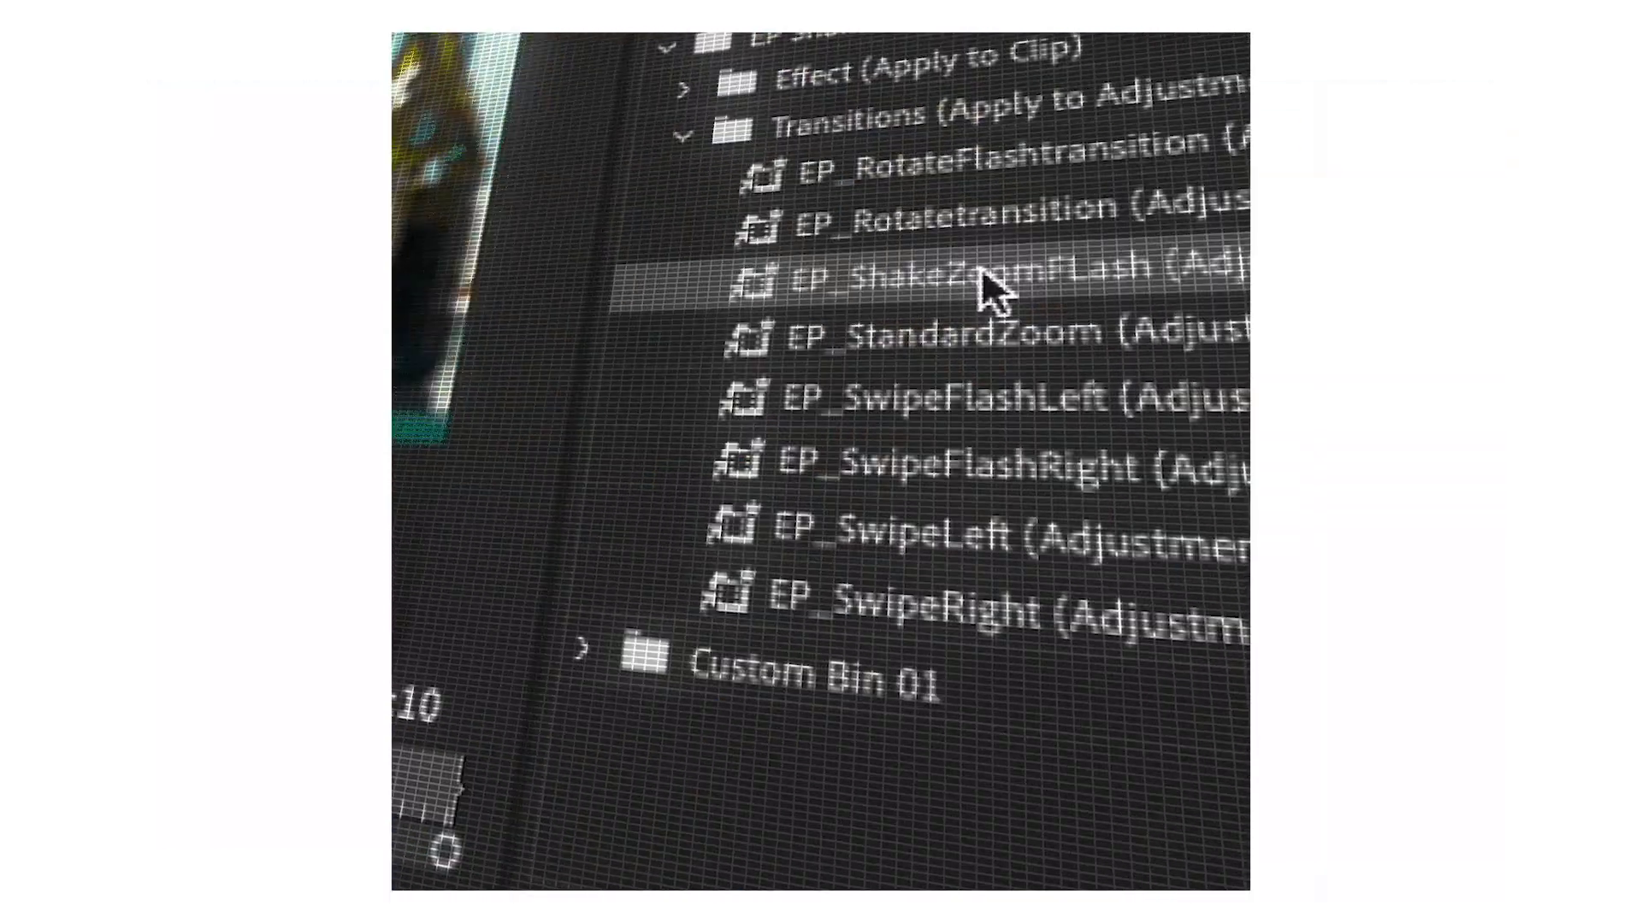
left_click_drag(1223, 405, 710, 709)
left_click_drag(1033, 569, 812, 675)
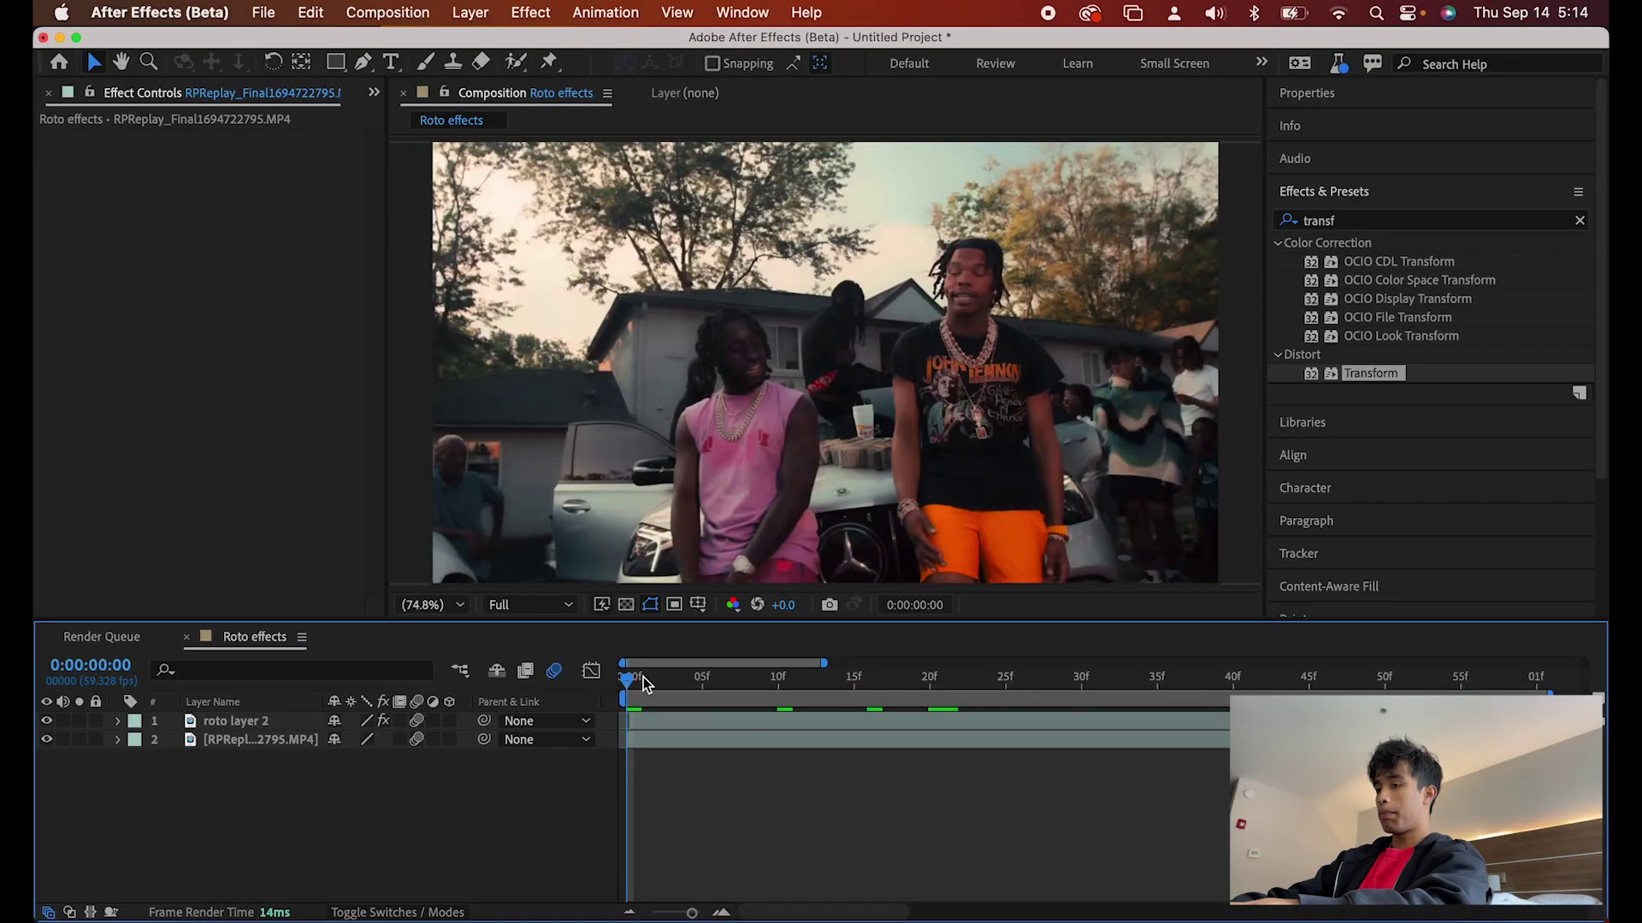
Step: Return to the first frame, clear the Effects search and duplicate roto layer 2 as roto layer 3
left_click_drag(643, 684, 1049, 678)
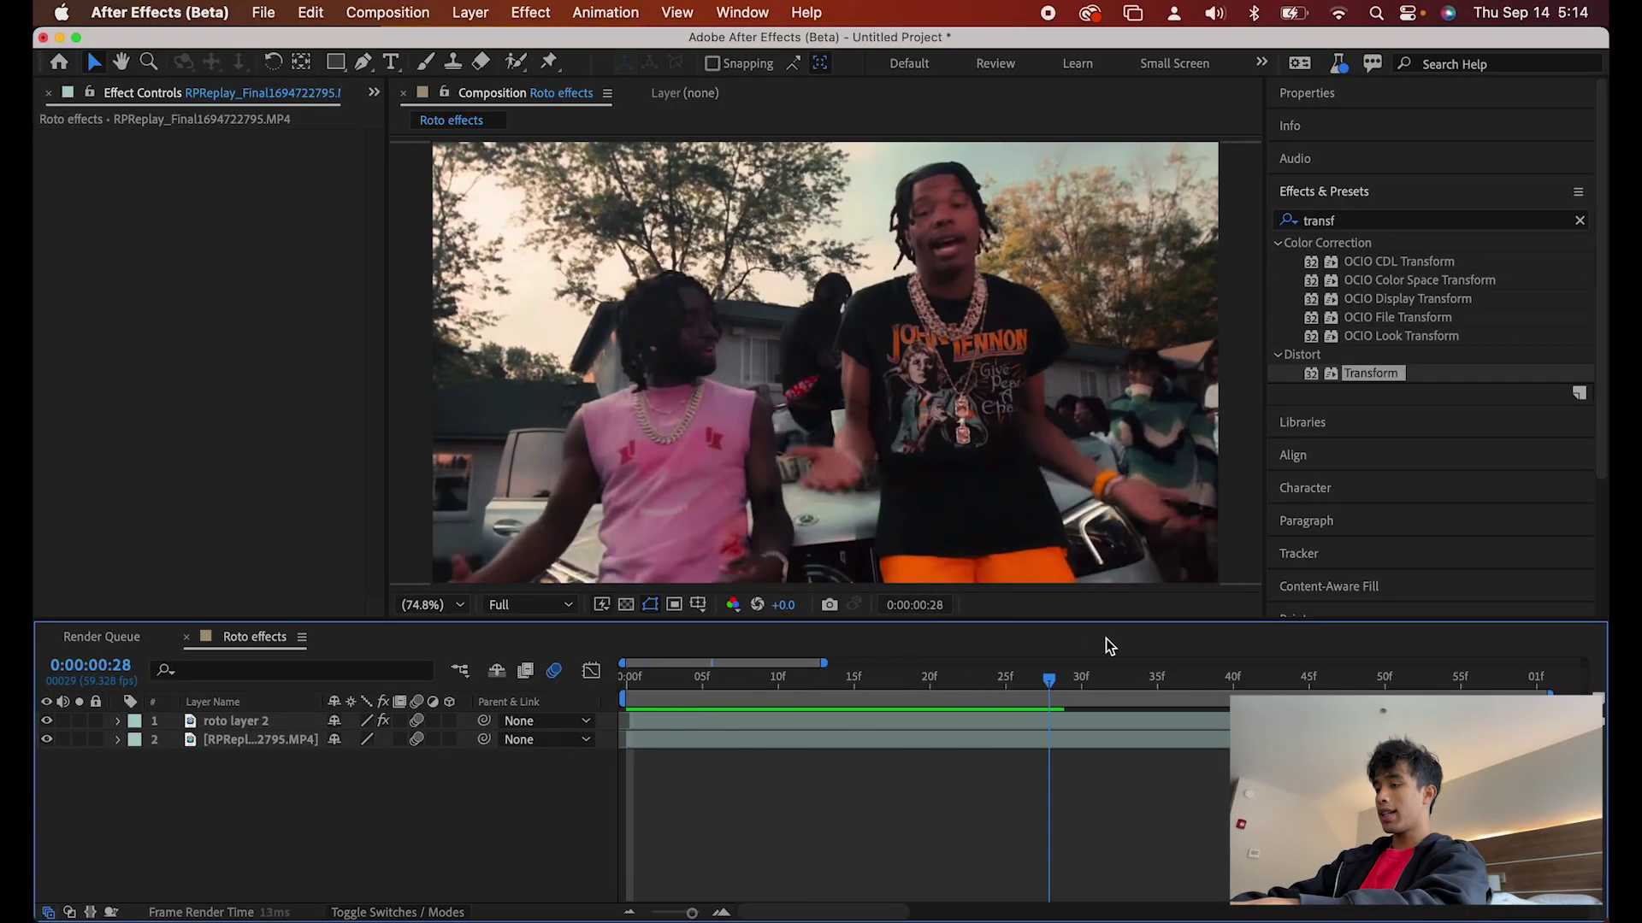
key("Home")
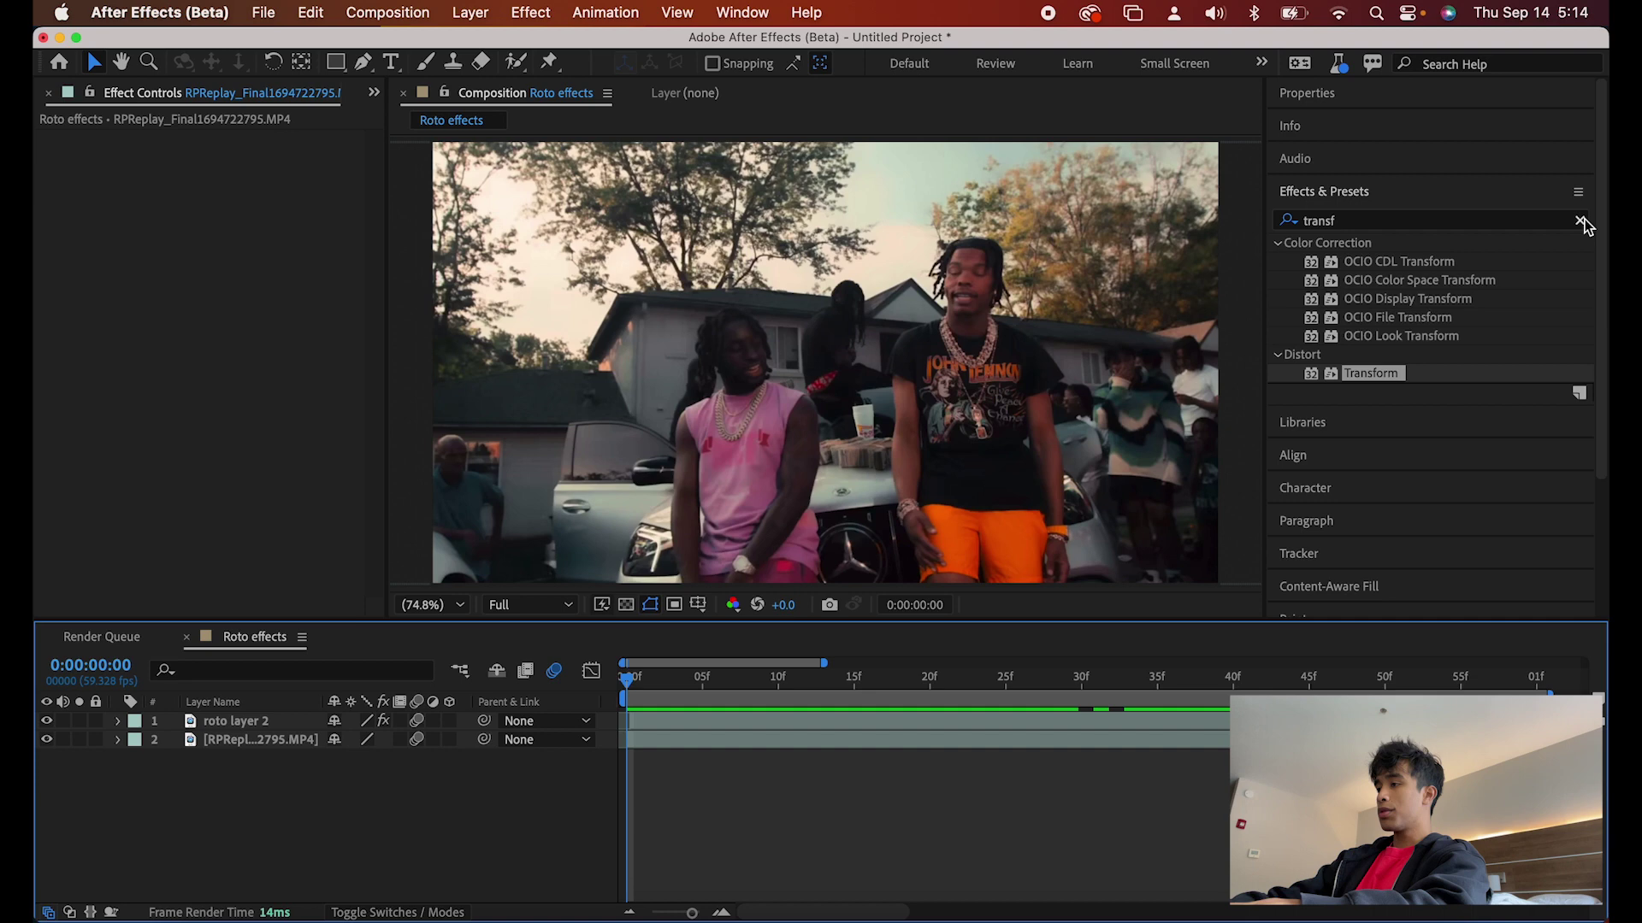
left_click(1580, 221)
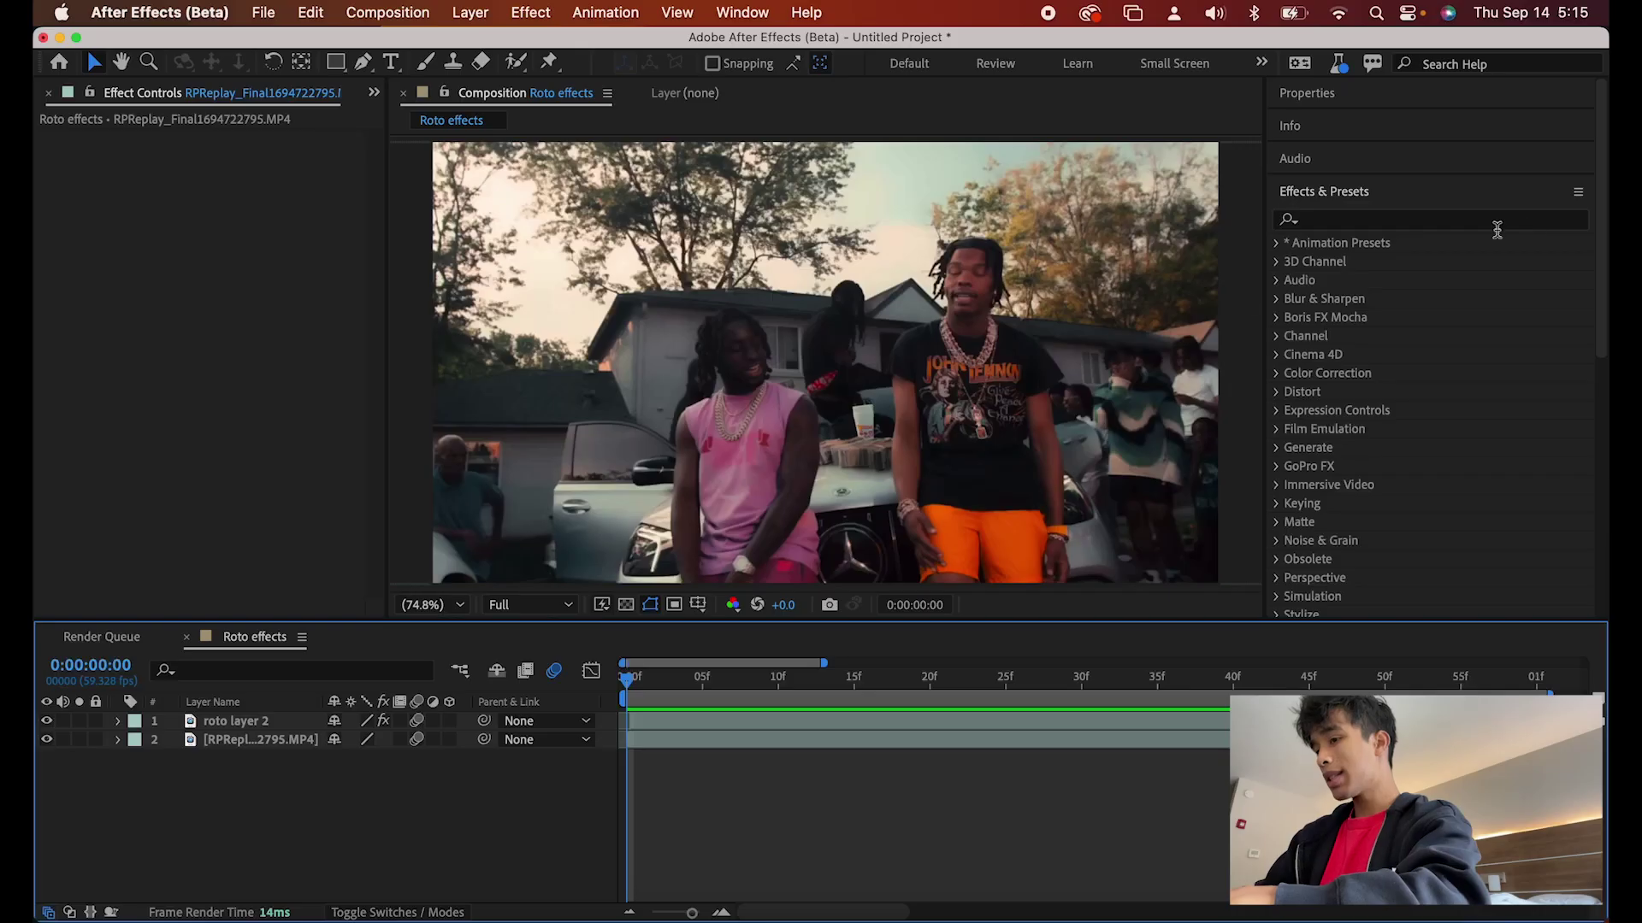
left_click(297, 727)
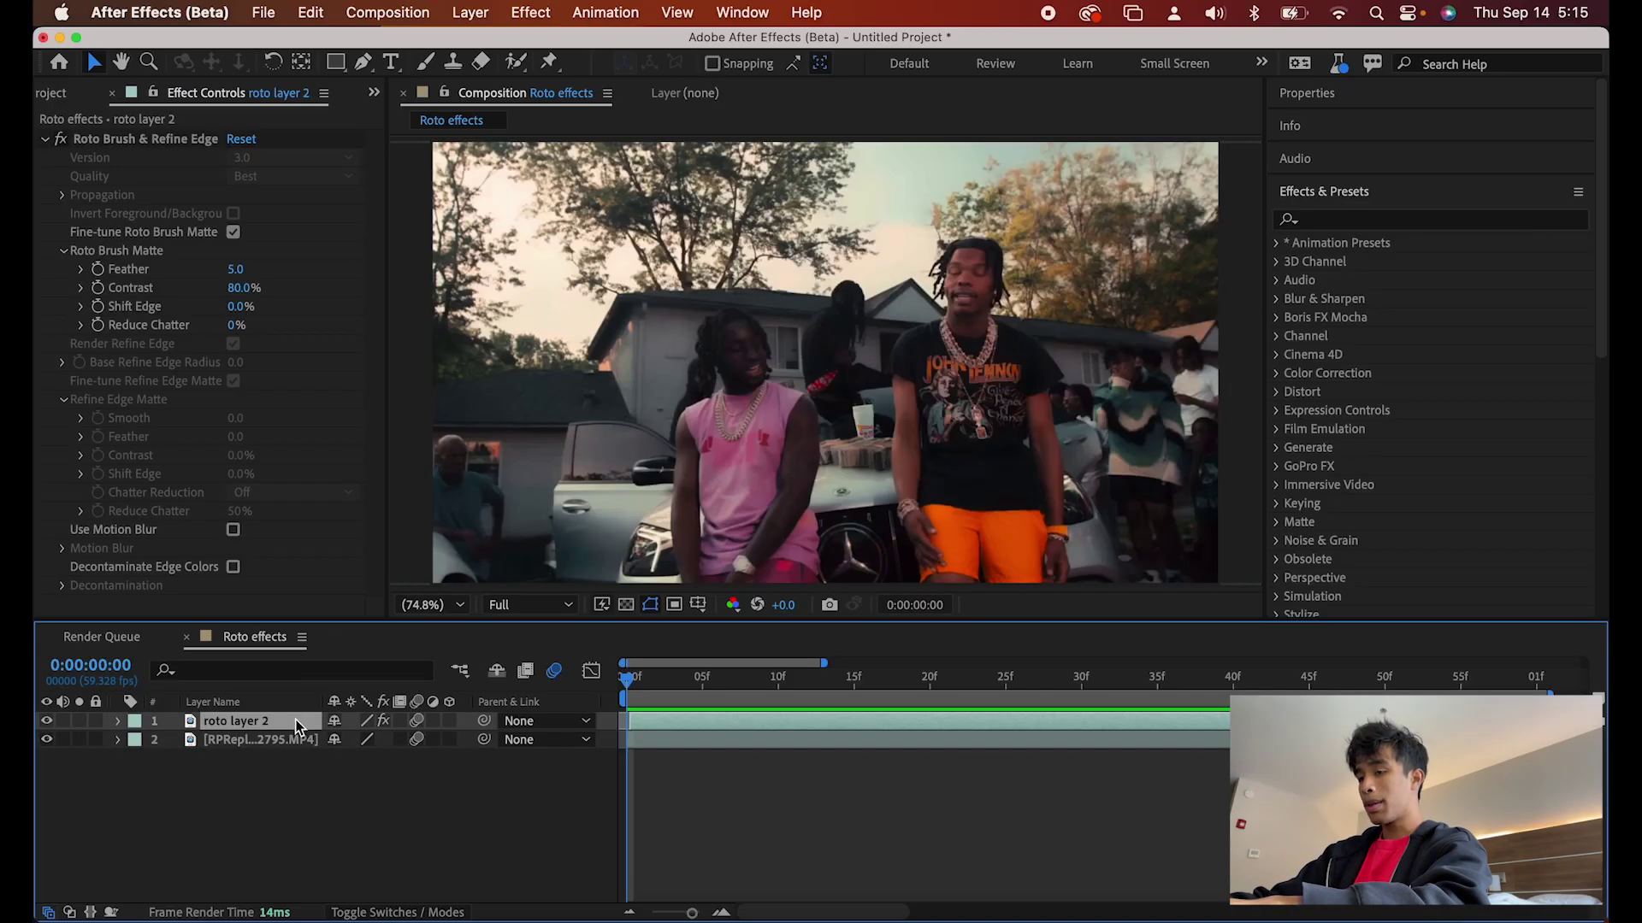
key("super+d")
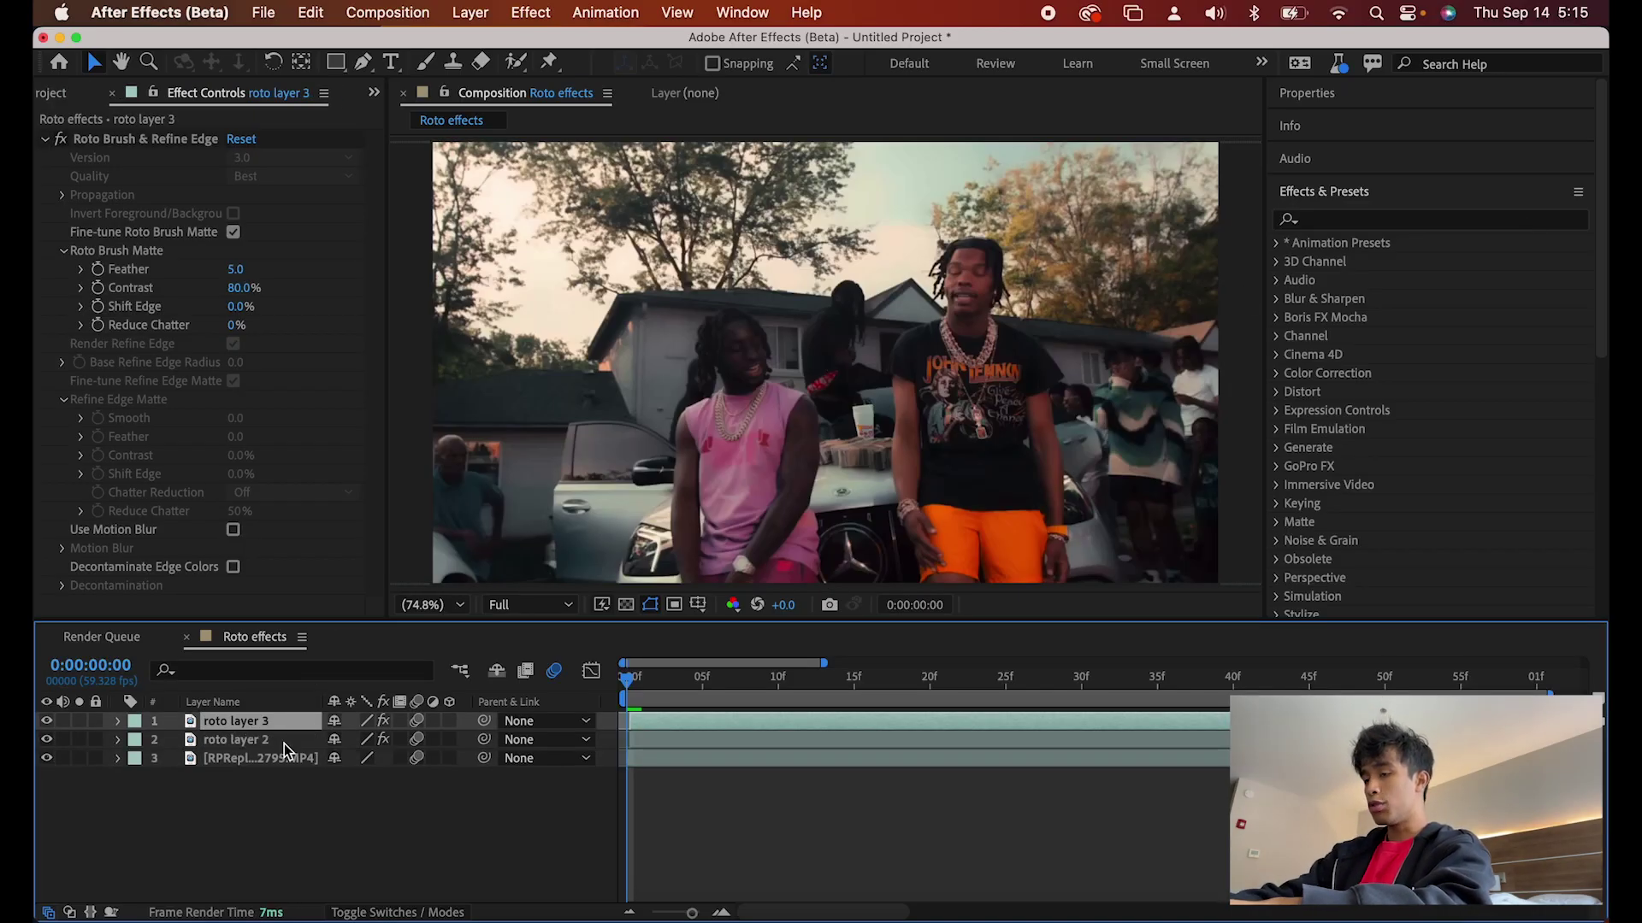
Step: Twirl open roto layer 2's Echo effect and keyframe Number Of Echoes at 1 on the first frame
left_click(257, 740)
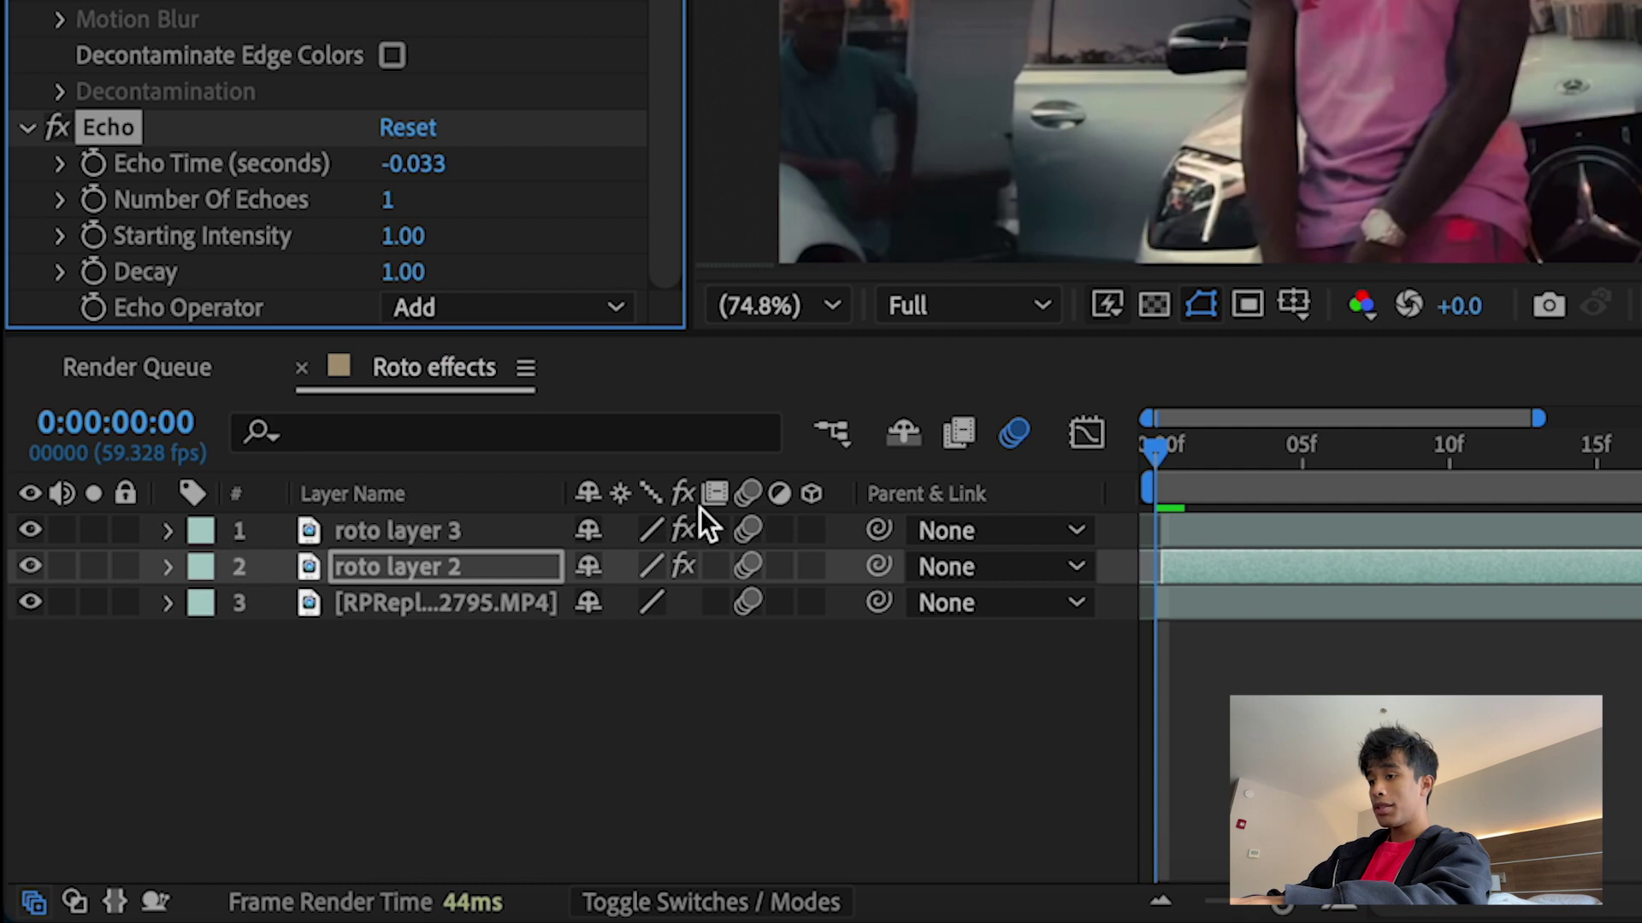
left_click(169, 567)
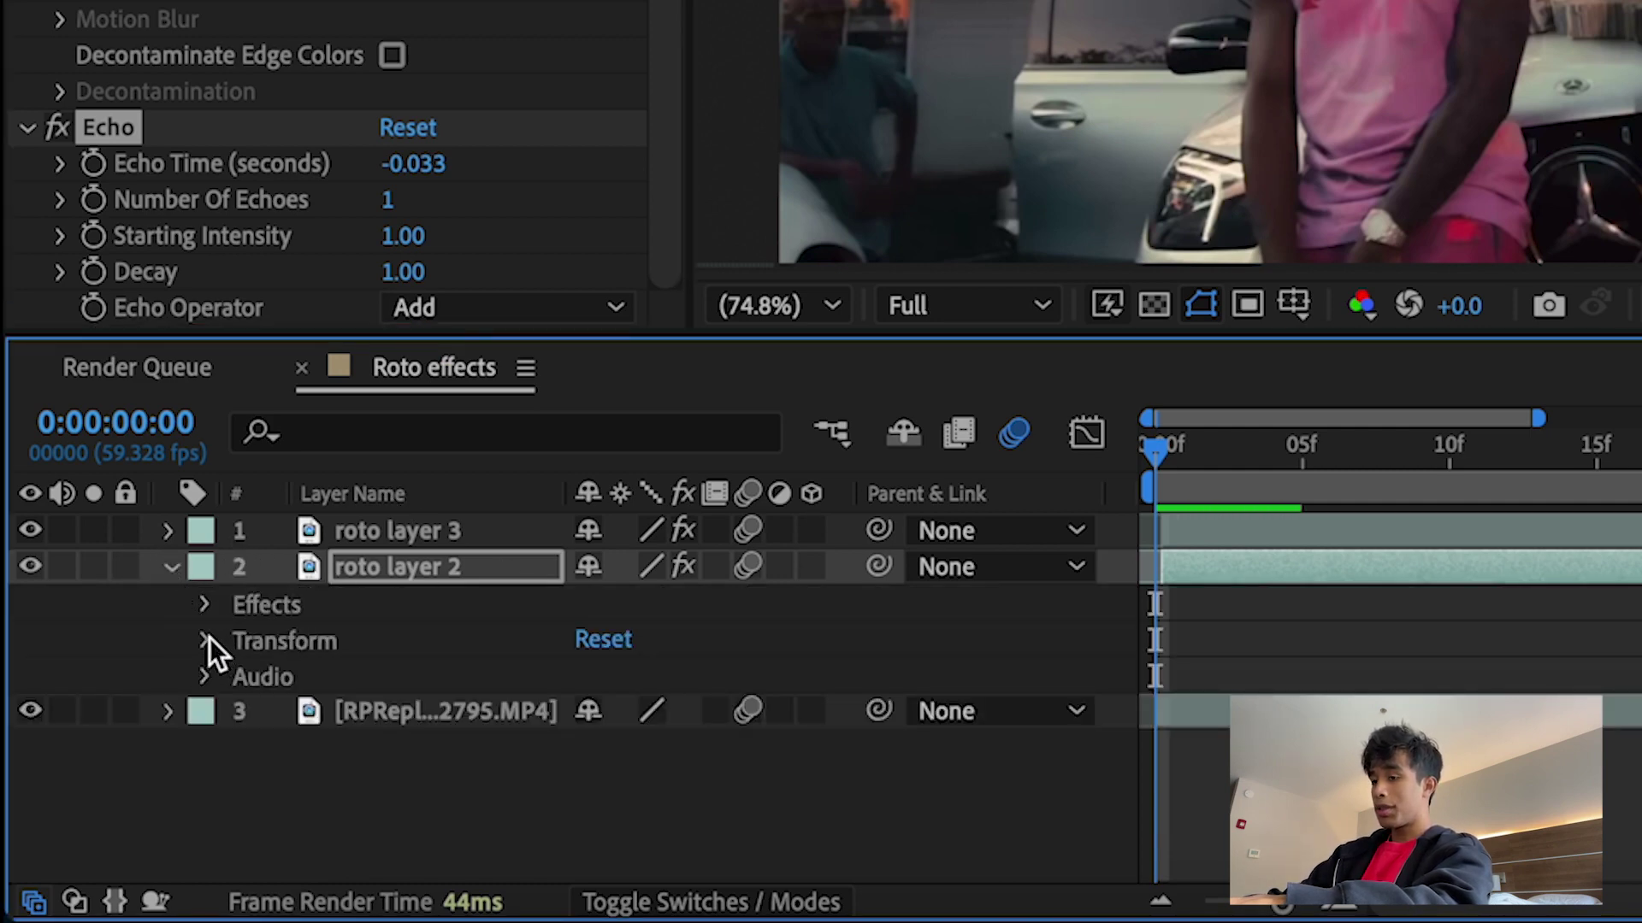
left_click(203, 609)
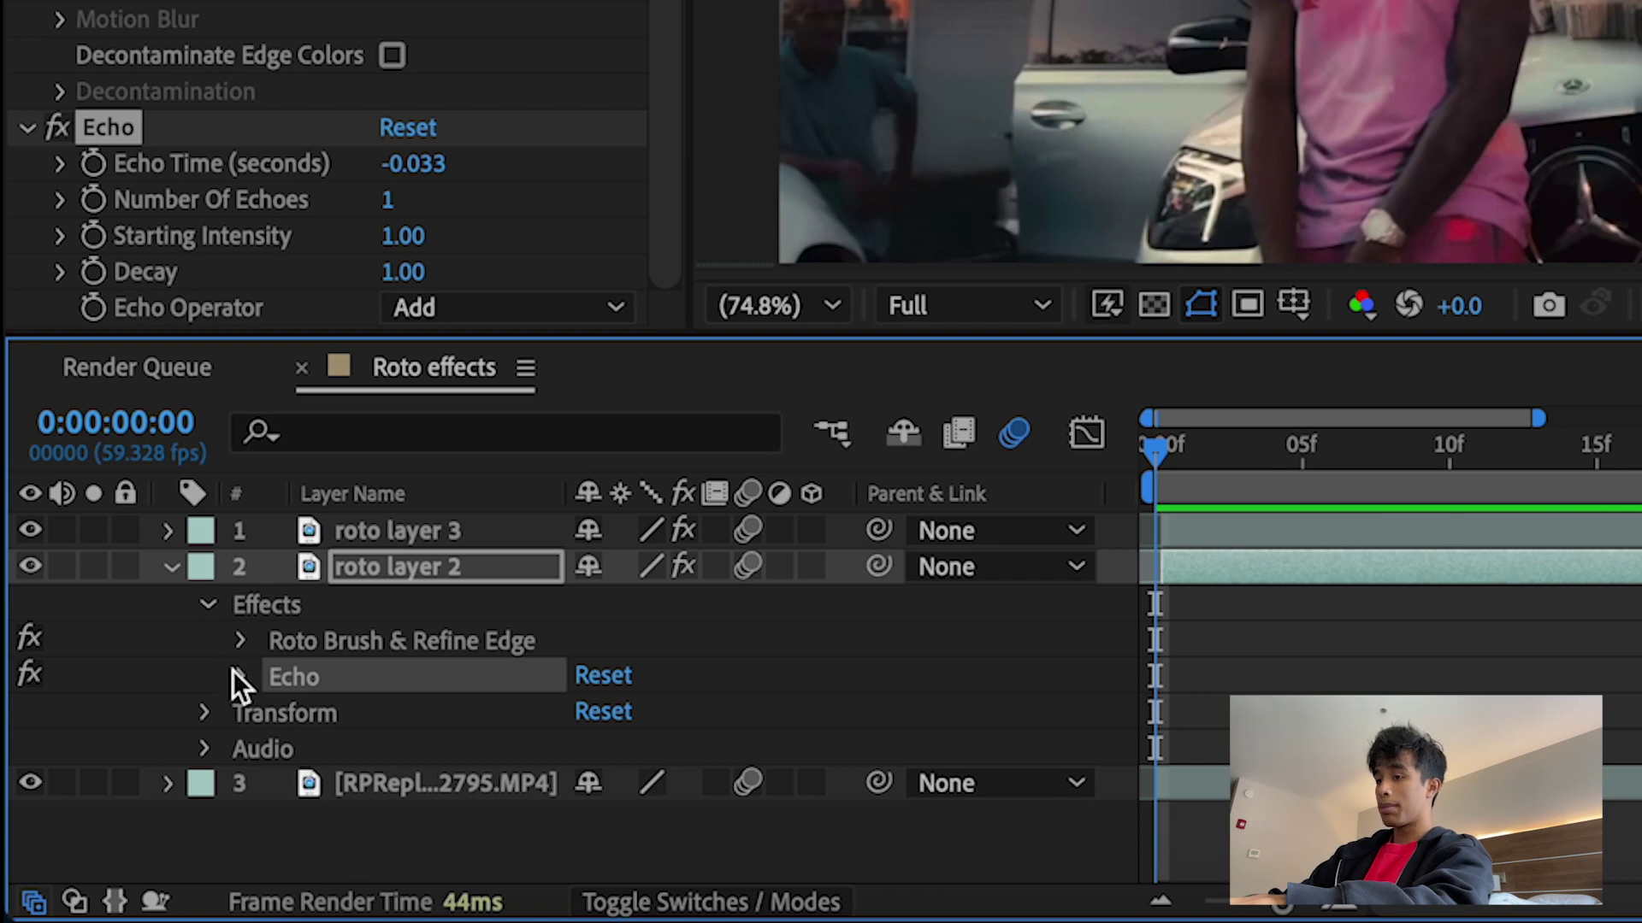
left_click(234, 672)
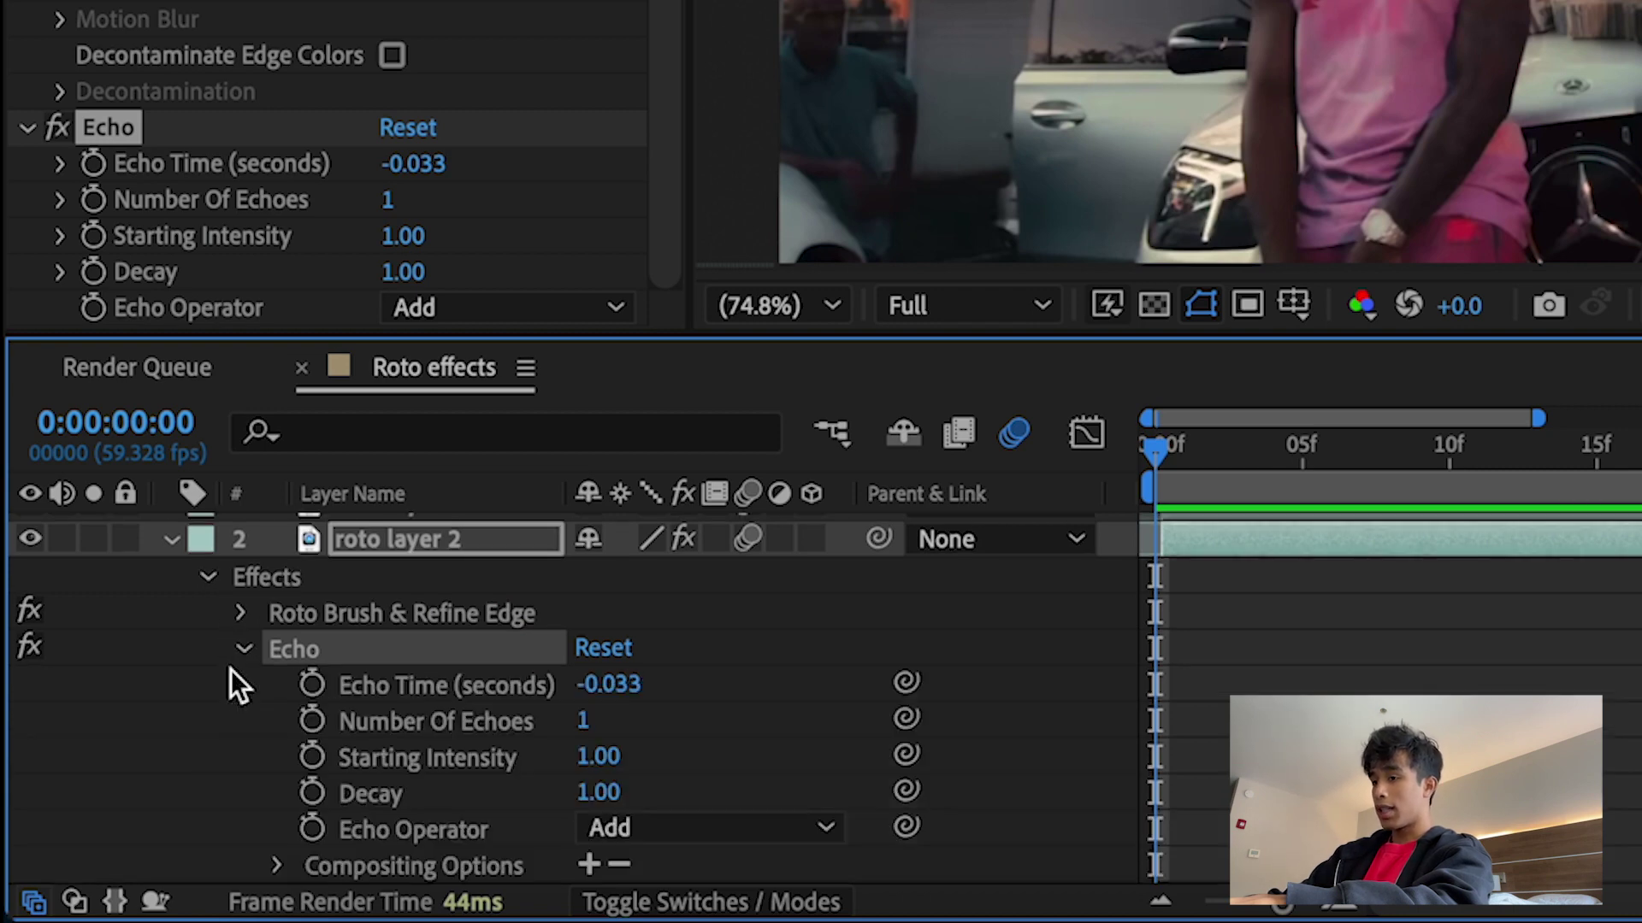
left_click(309, 723)
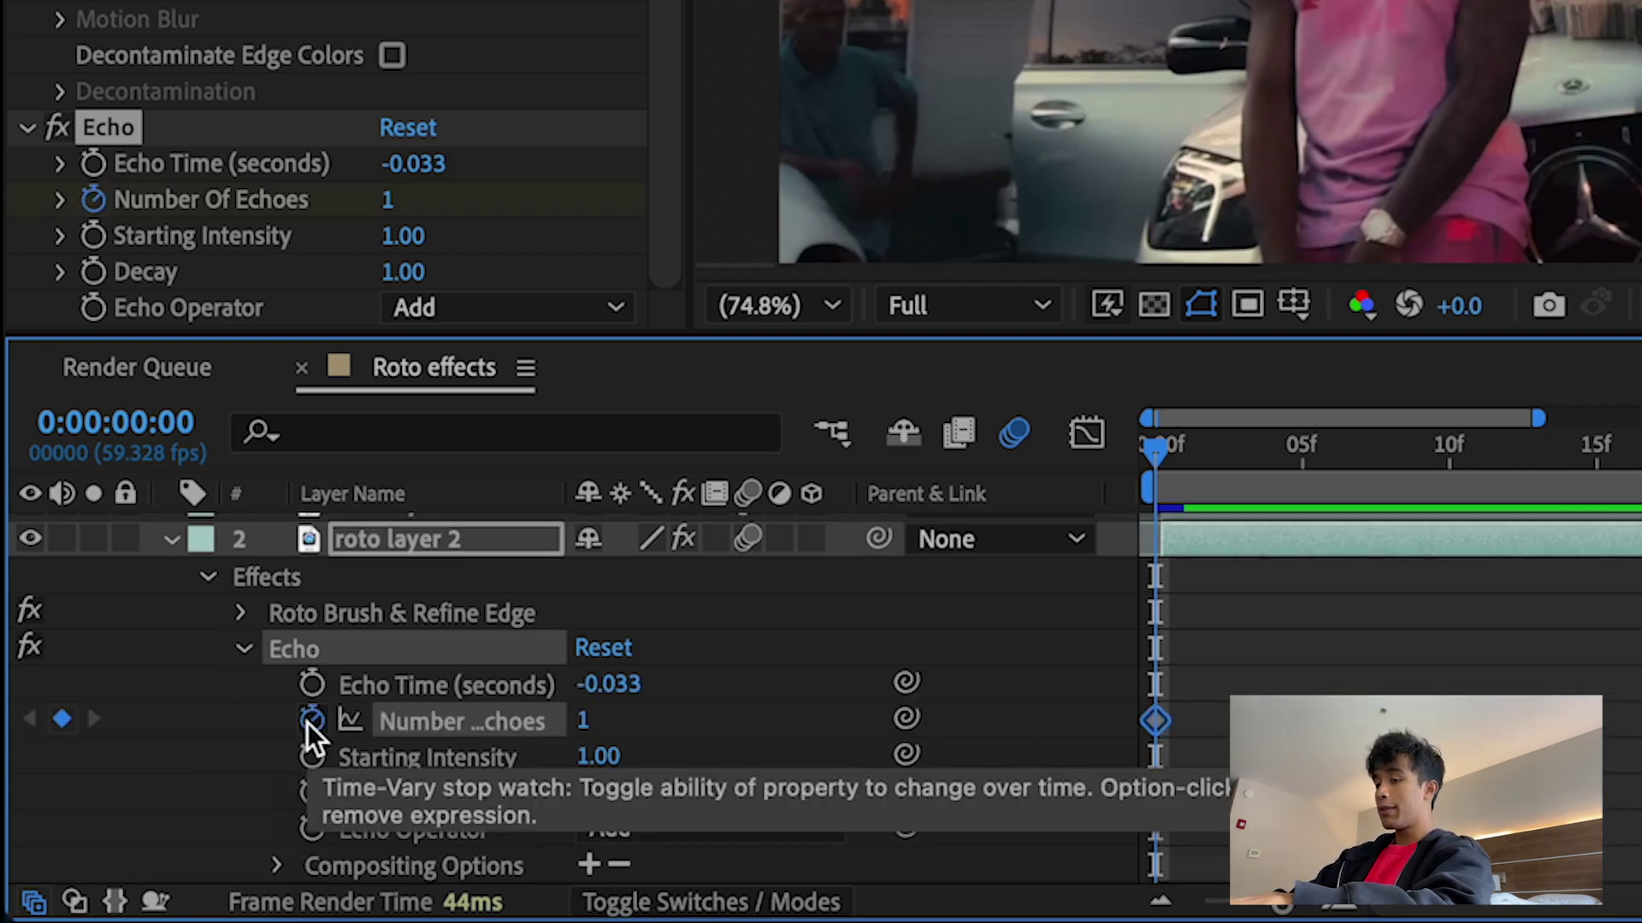
Step: Keyframe Number Of Echoes at 0 on frame 0 and at 10 on frame 21
left_click(582, 721)
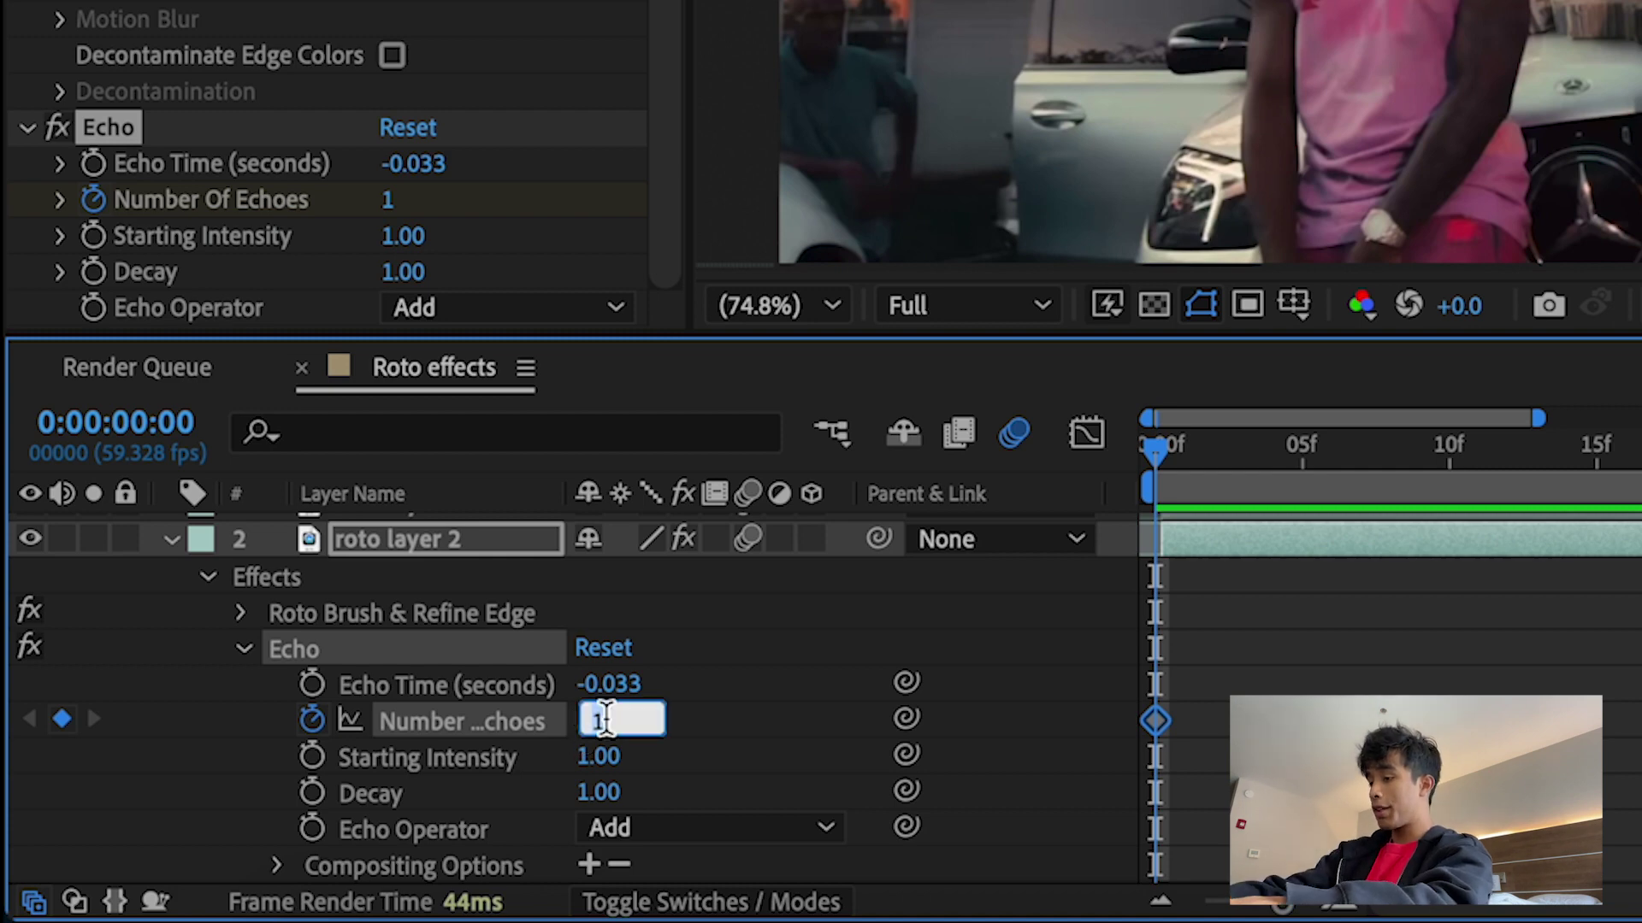
type("0")
key("Return")
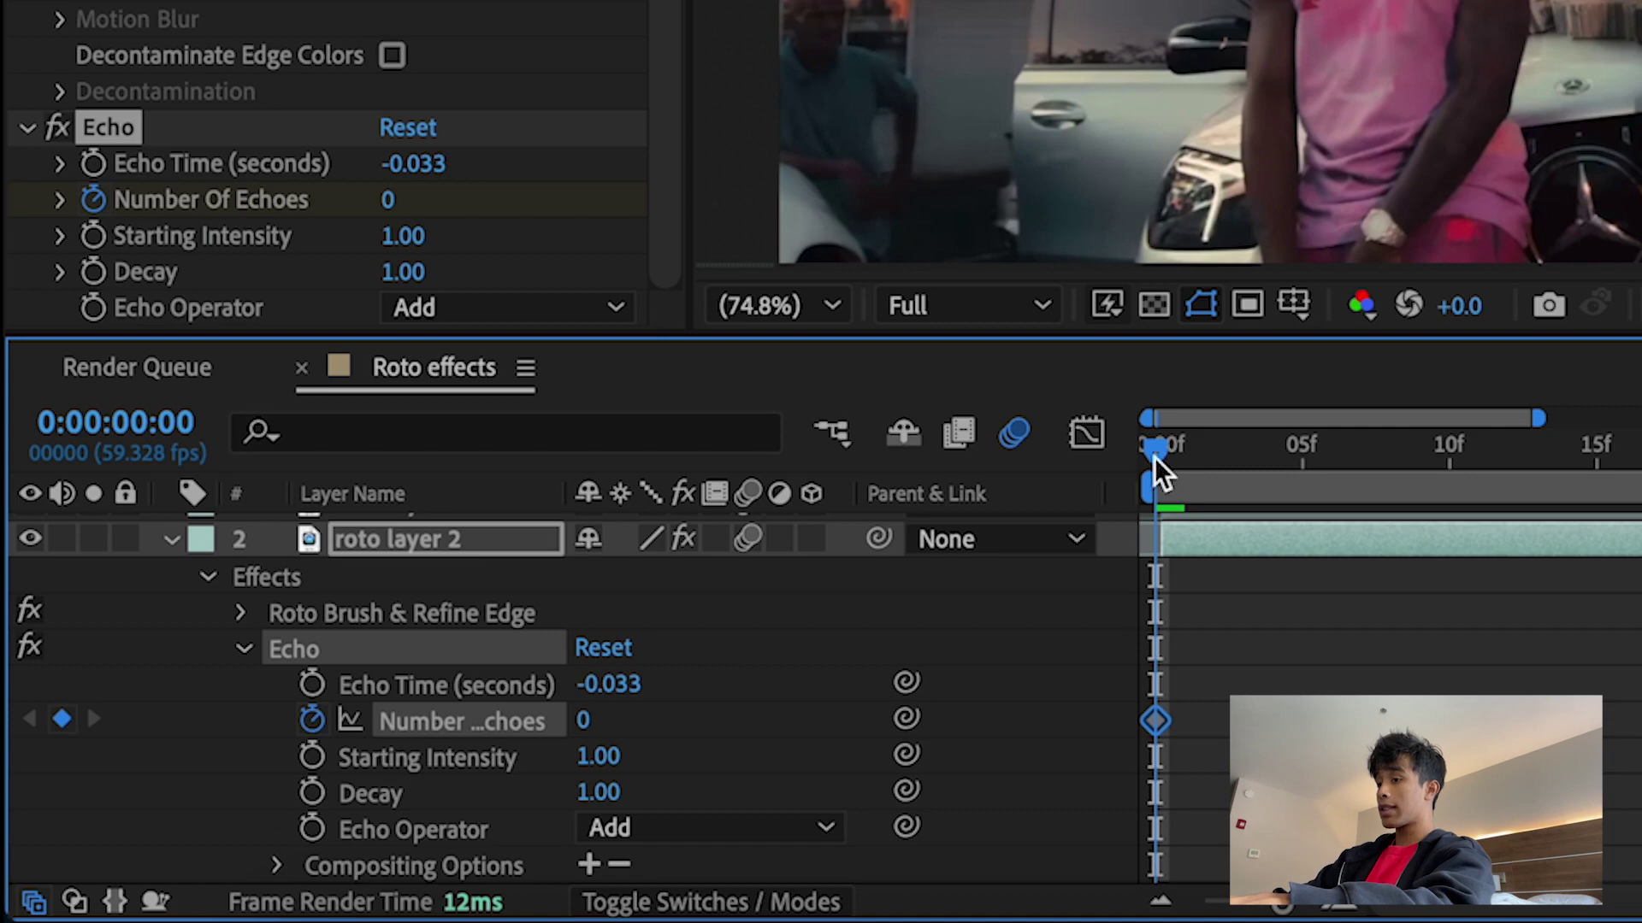
left_click_drag(1154, 453, 1641, 445)
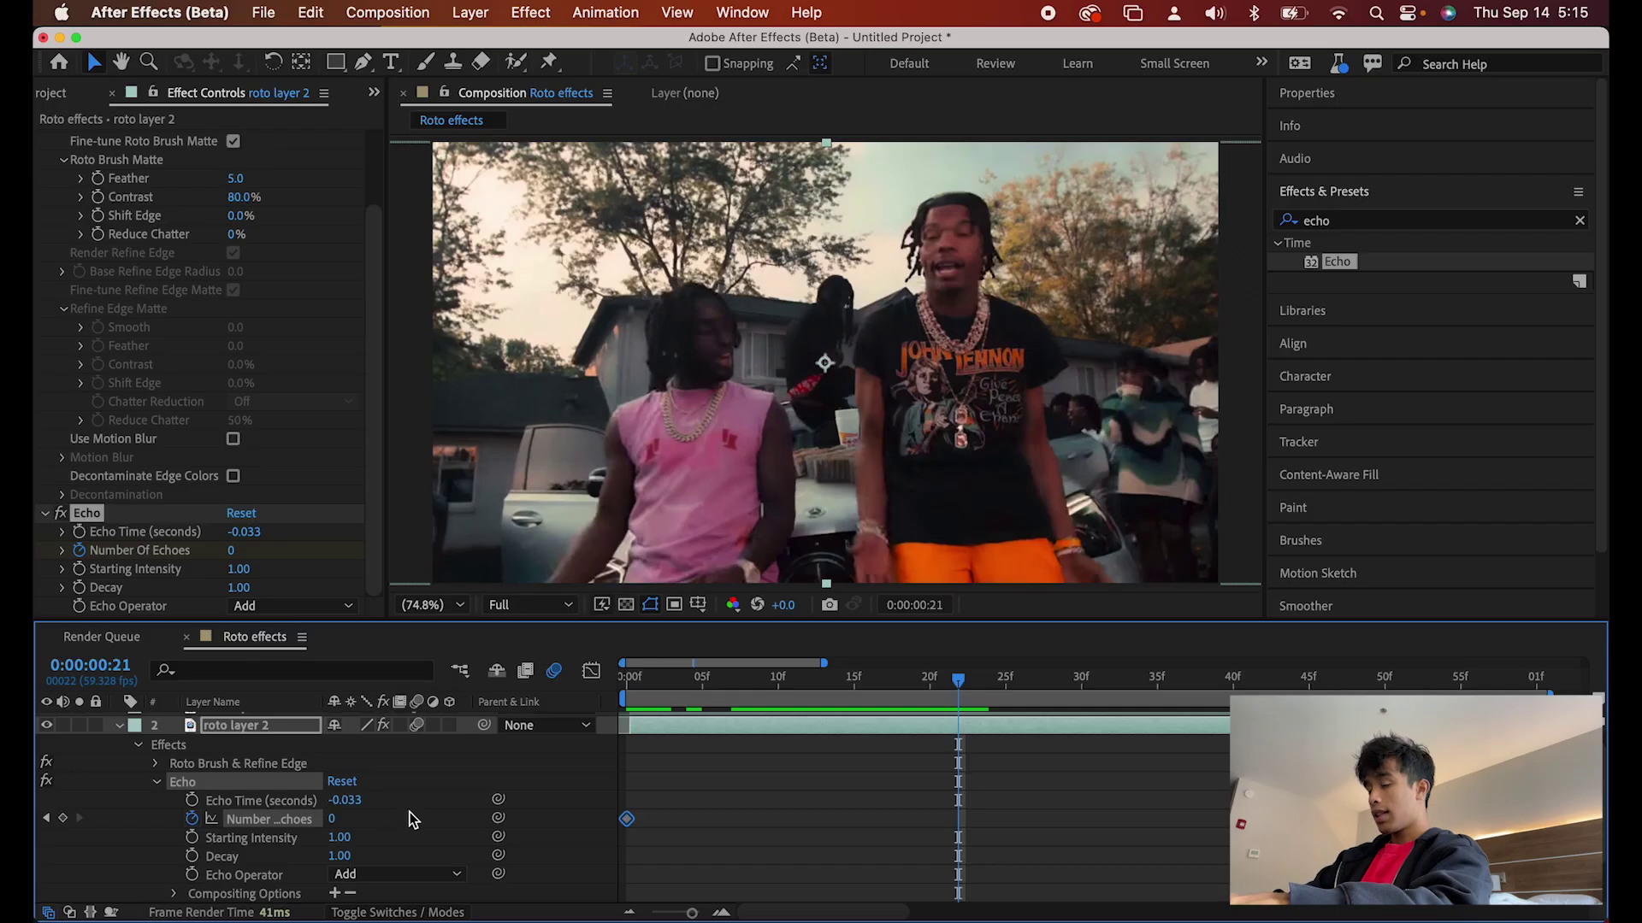
left_click(332, 819)
type("1")
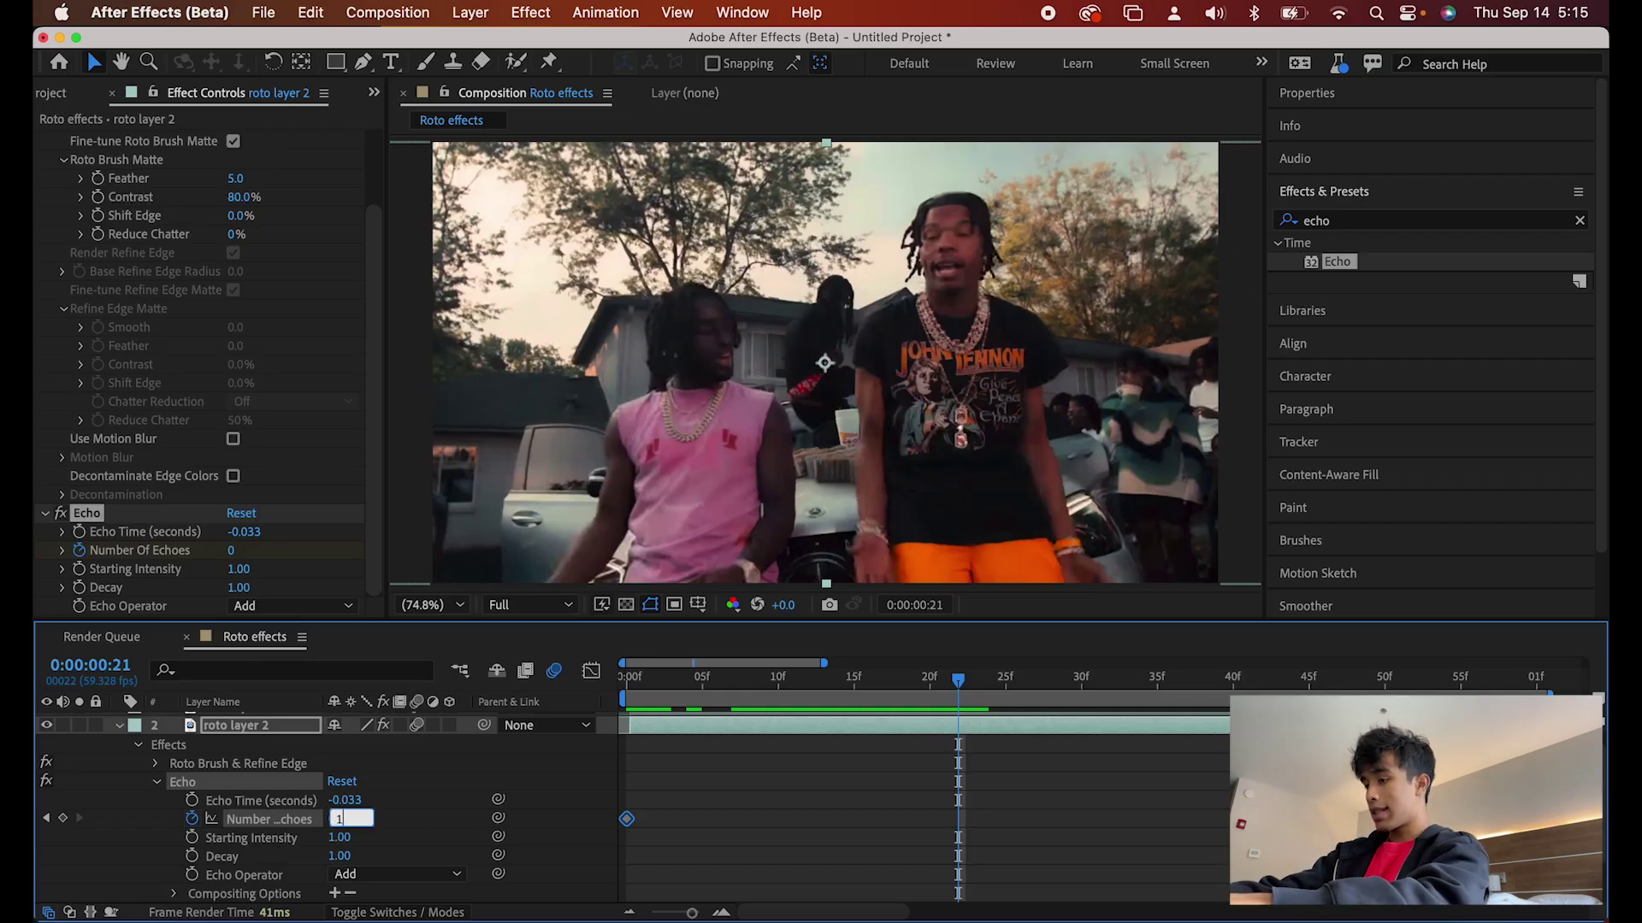
type("0")
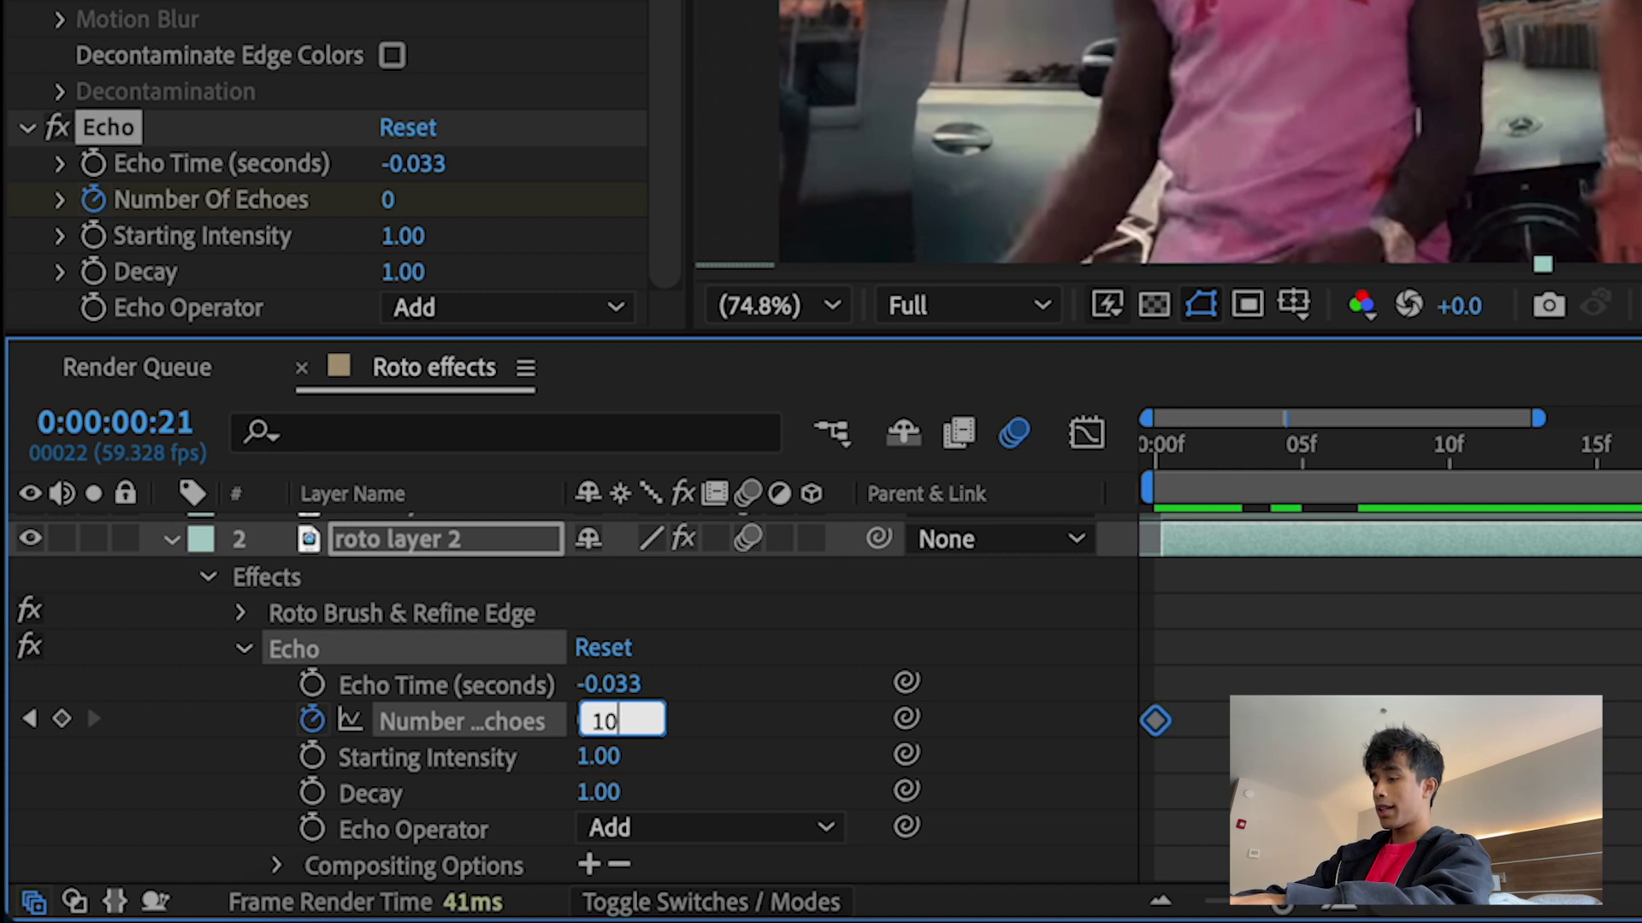
key("Return")
Step: Set Decay to 0.8 and preview the echo trails from the start
left_click(600, 791)
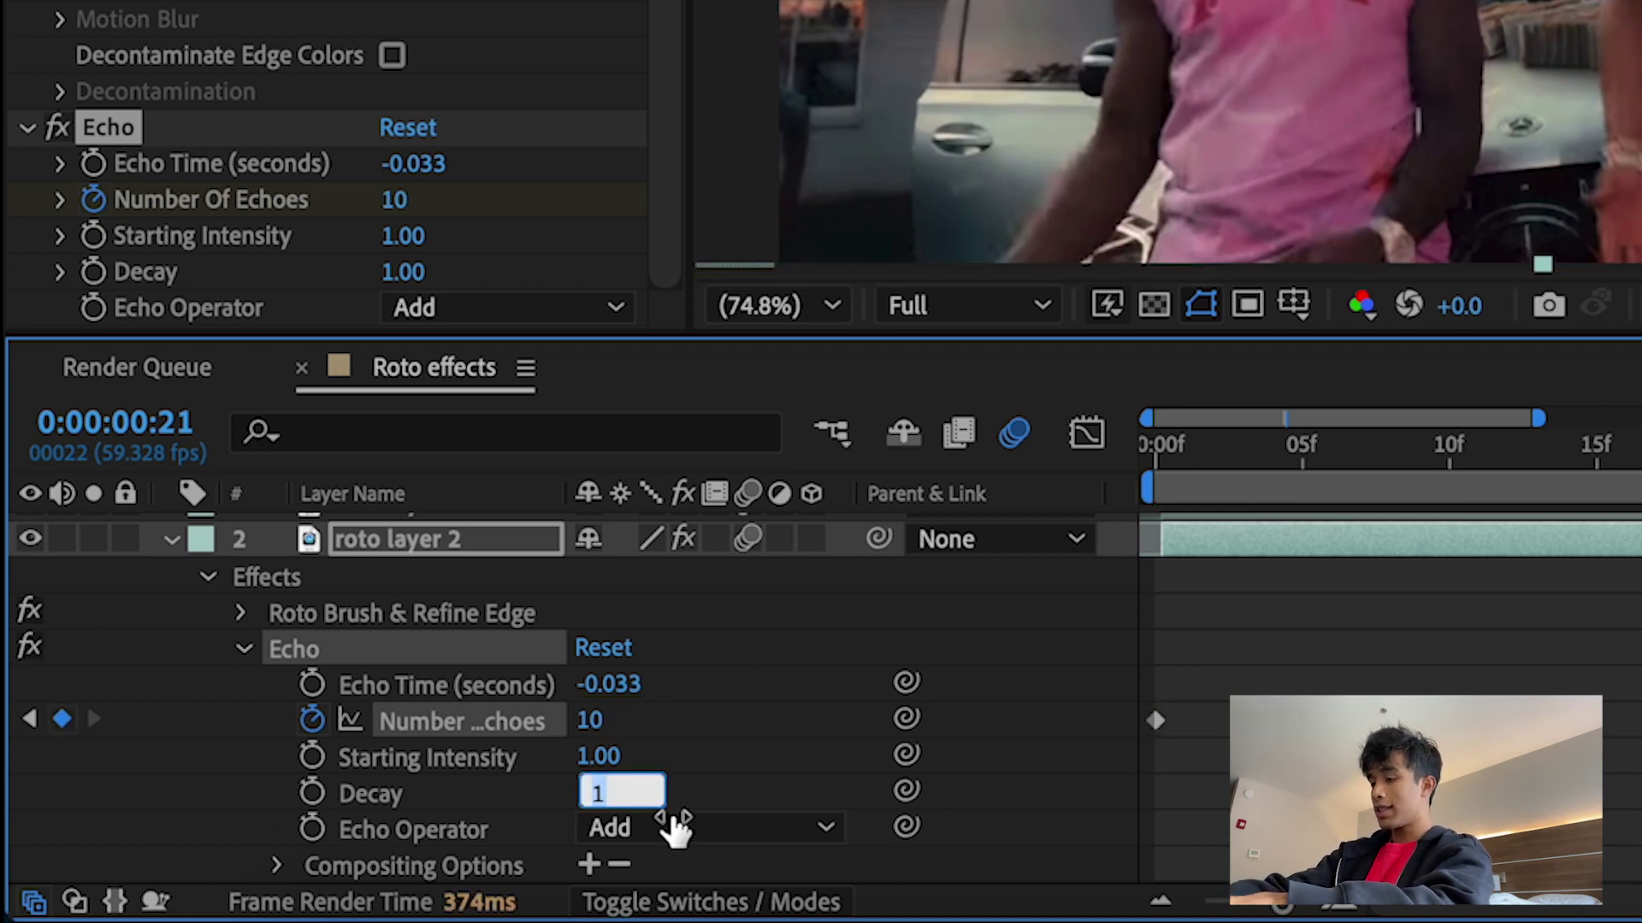
type("0.8")
key("Return")
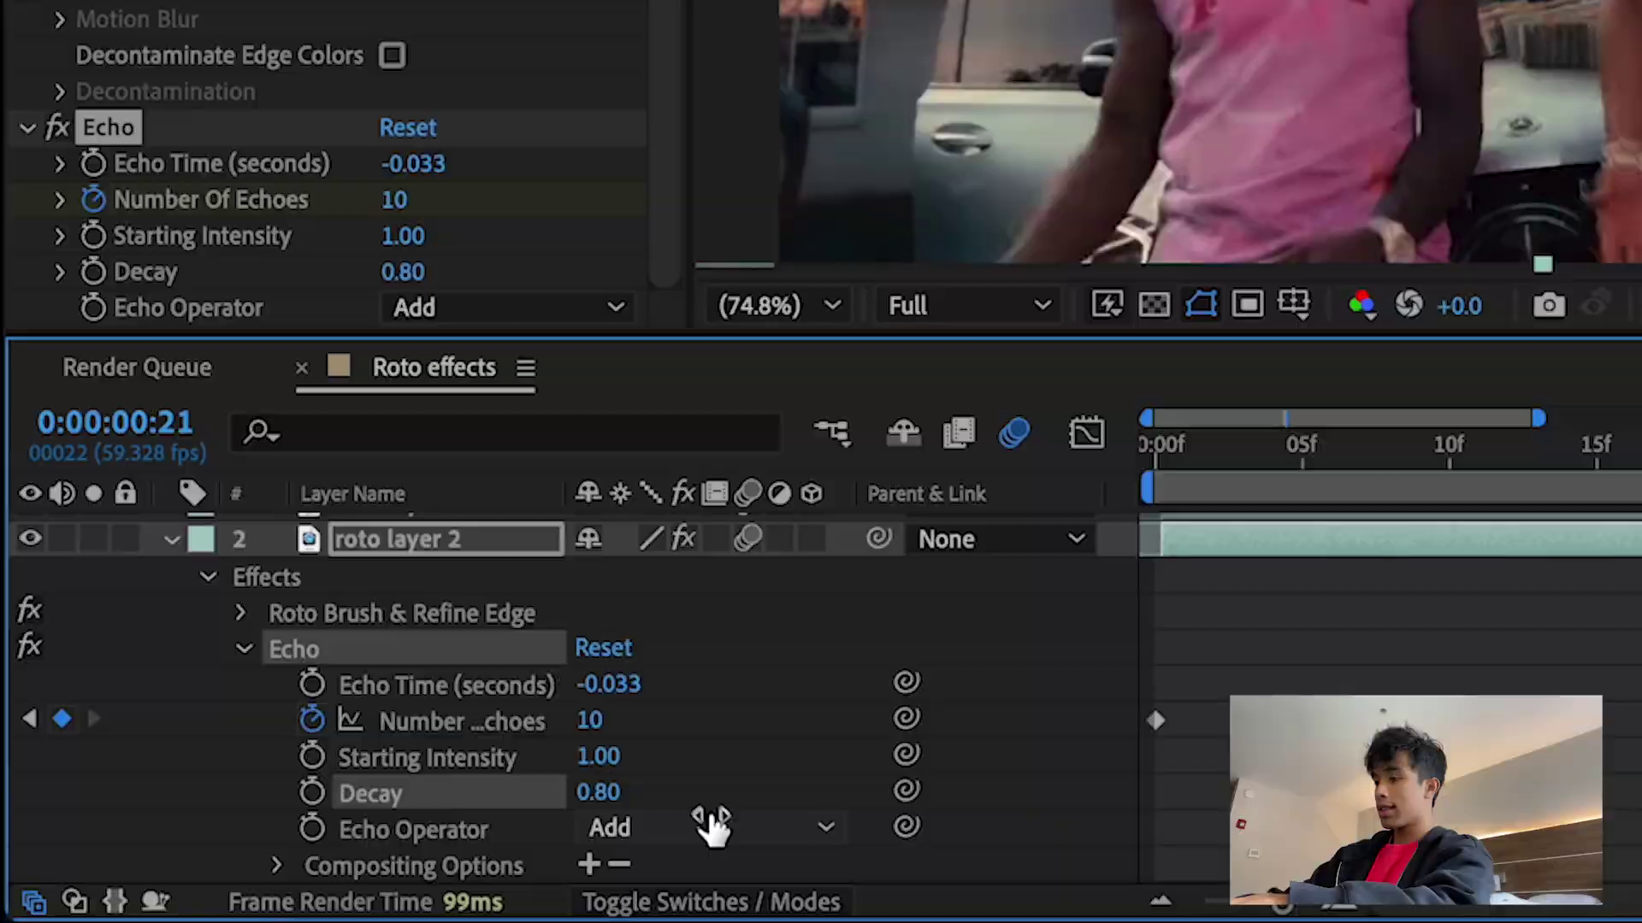
key("space")
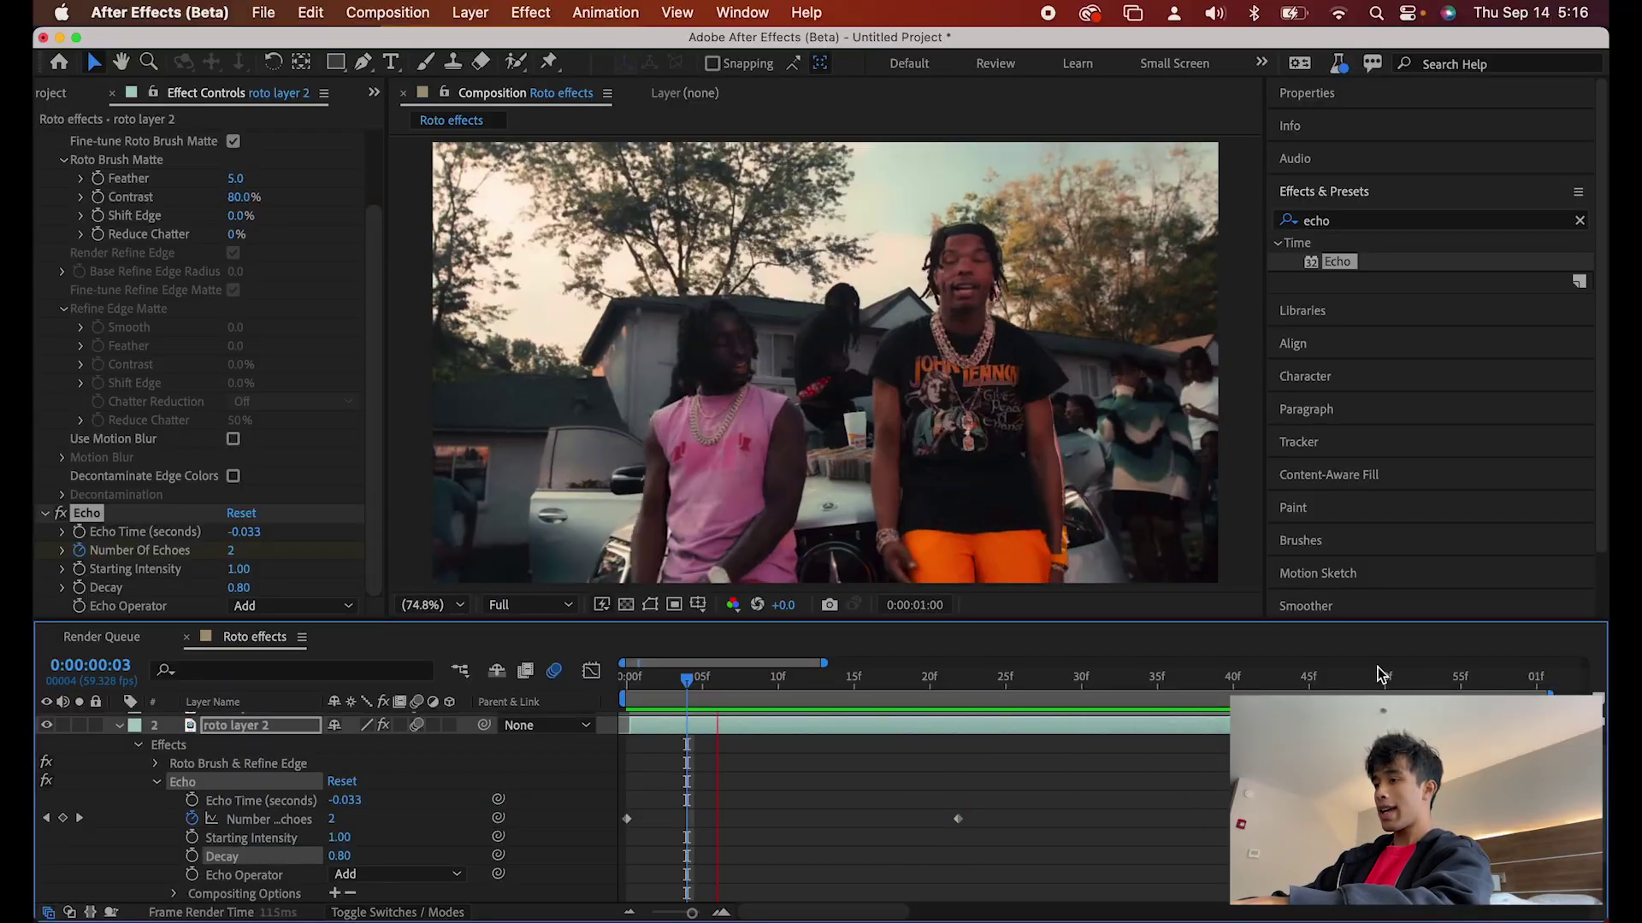
key("space")
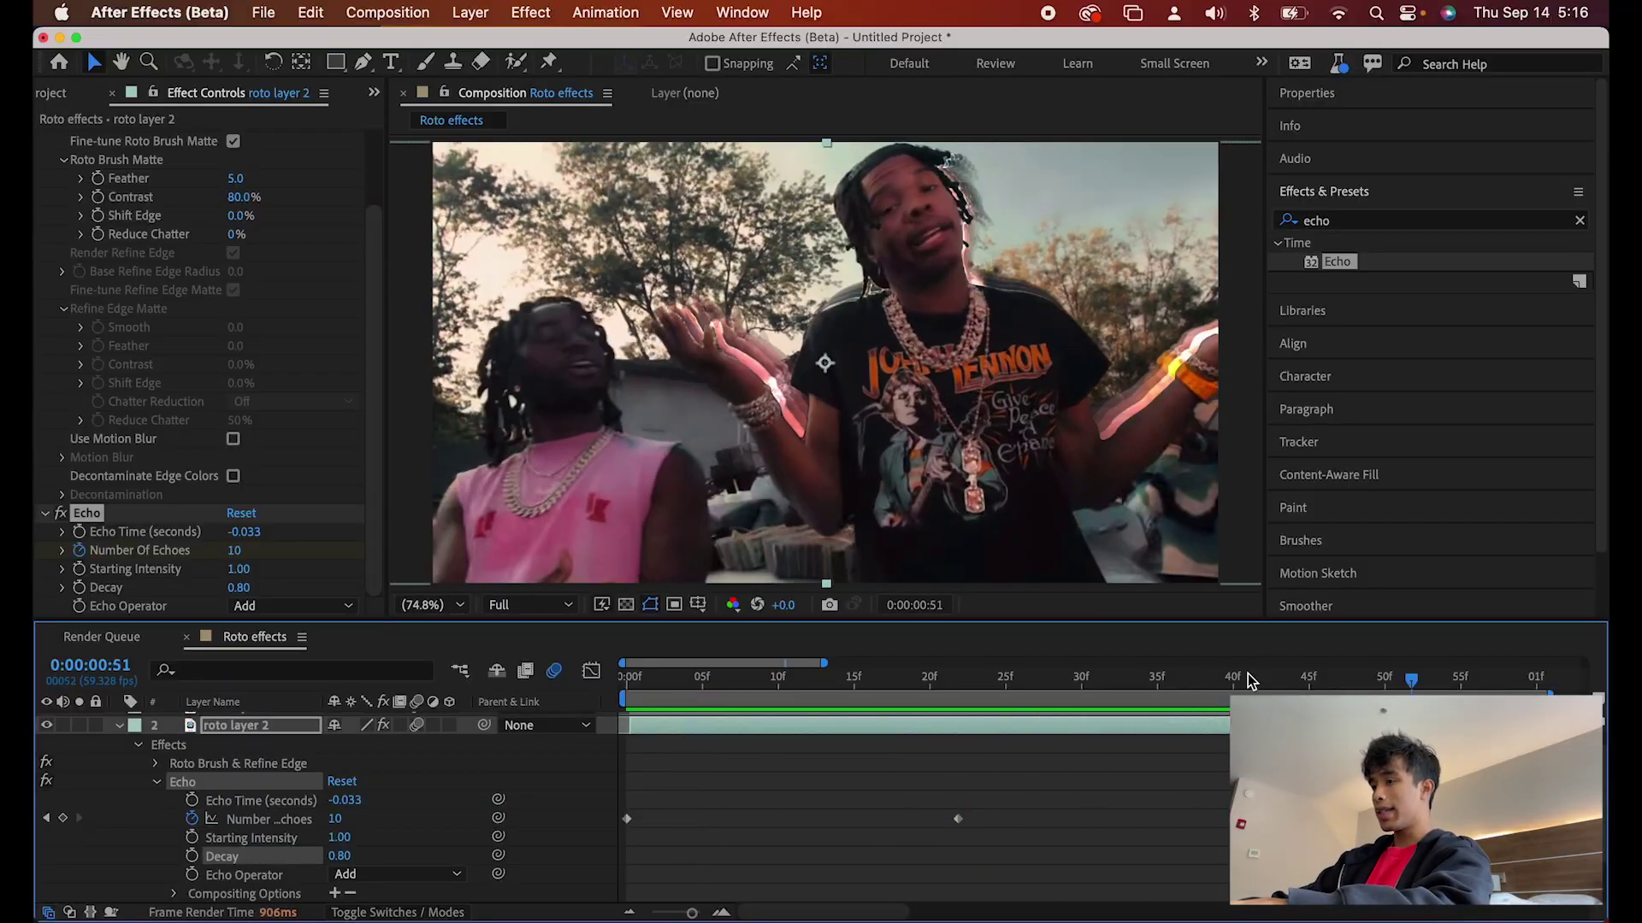
left_click_drag(1250, 682, 627, 689)
key("space")
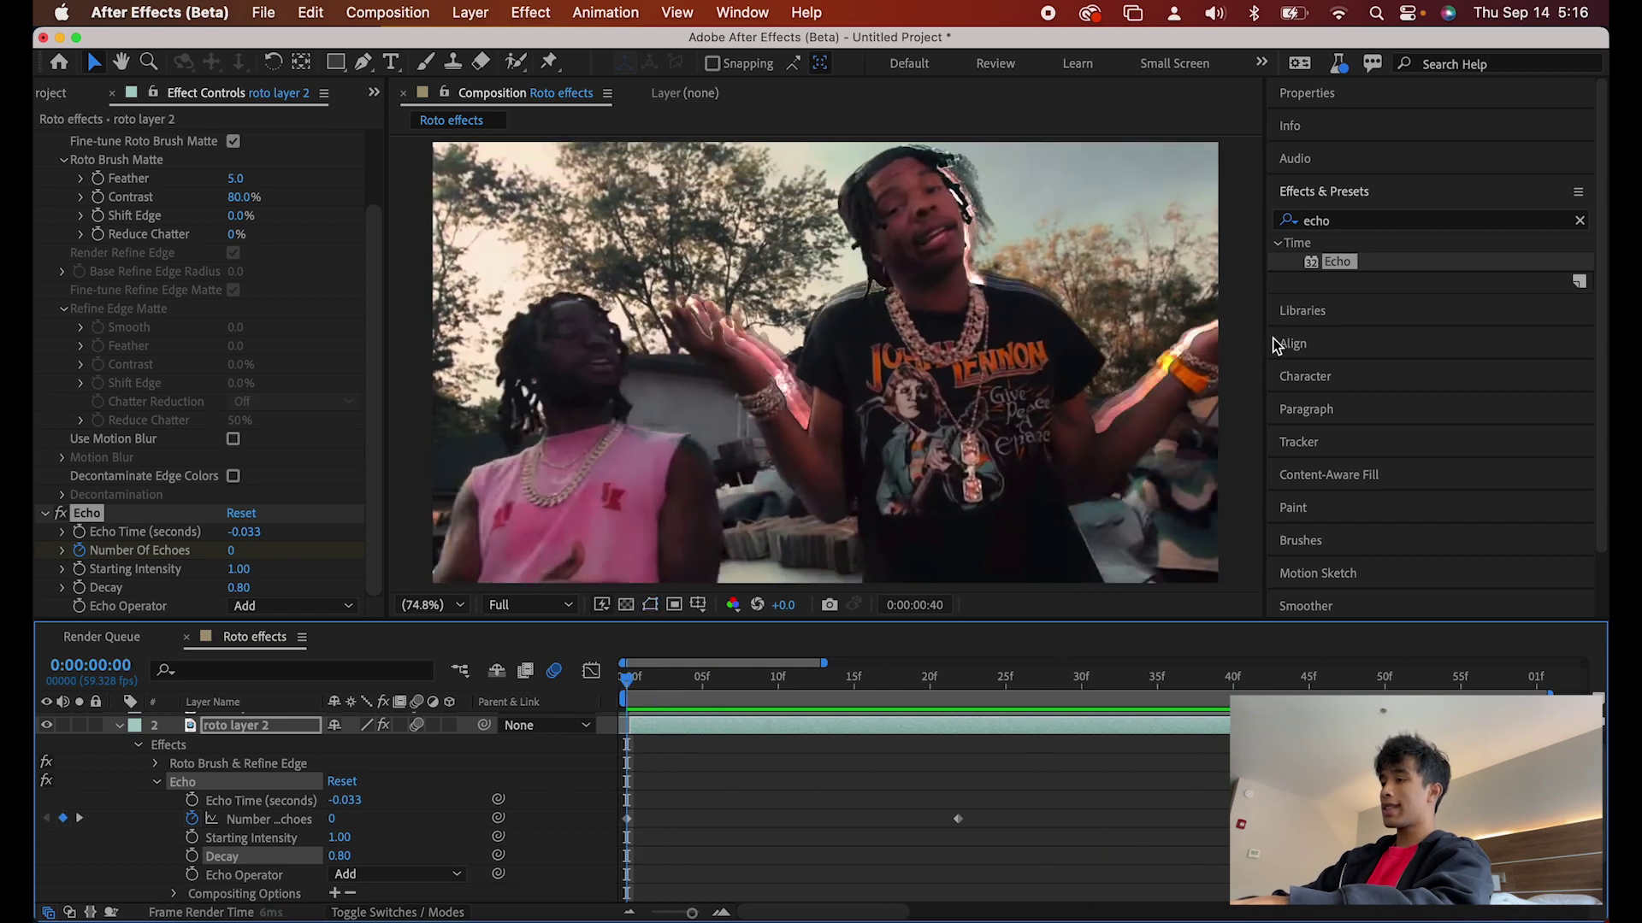
Step: Search 'direct' and apply Directional Blur to roto layer 2
left_click(1333, 216)
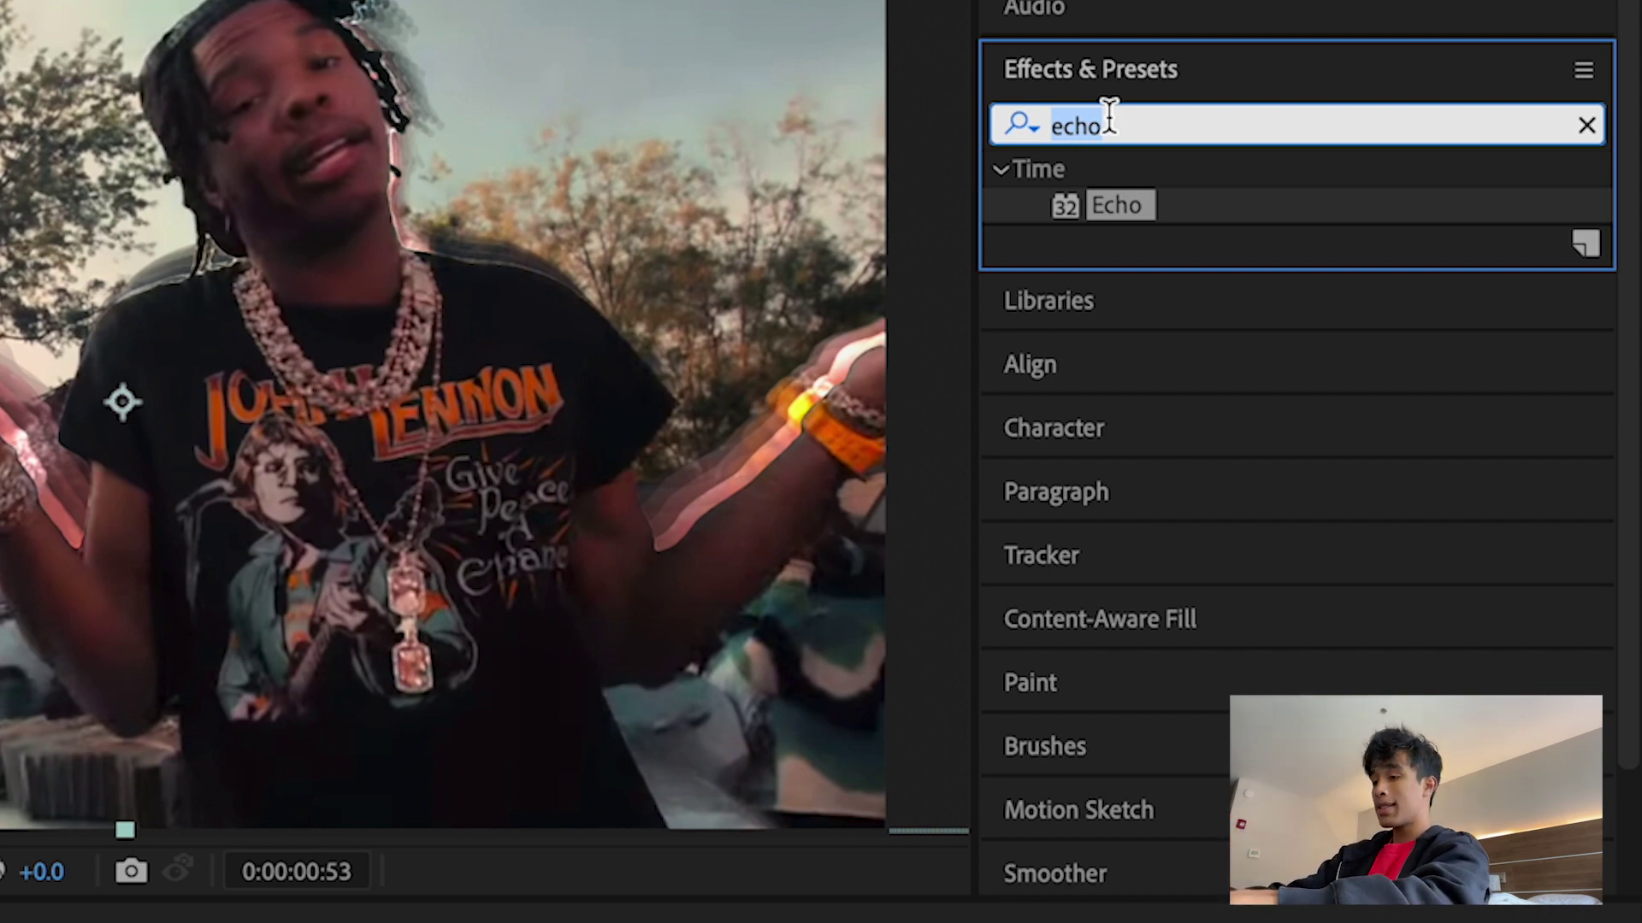
type("direct")
left_click_drag(1172, 205, 1197, 755)
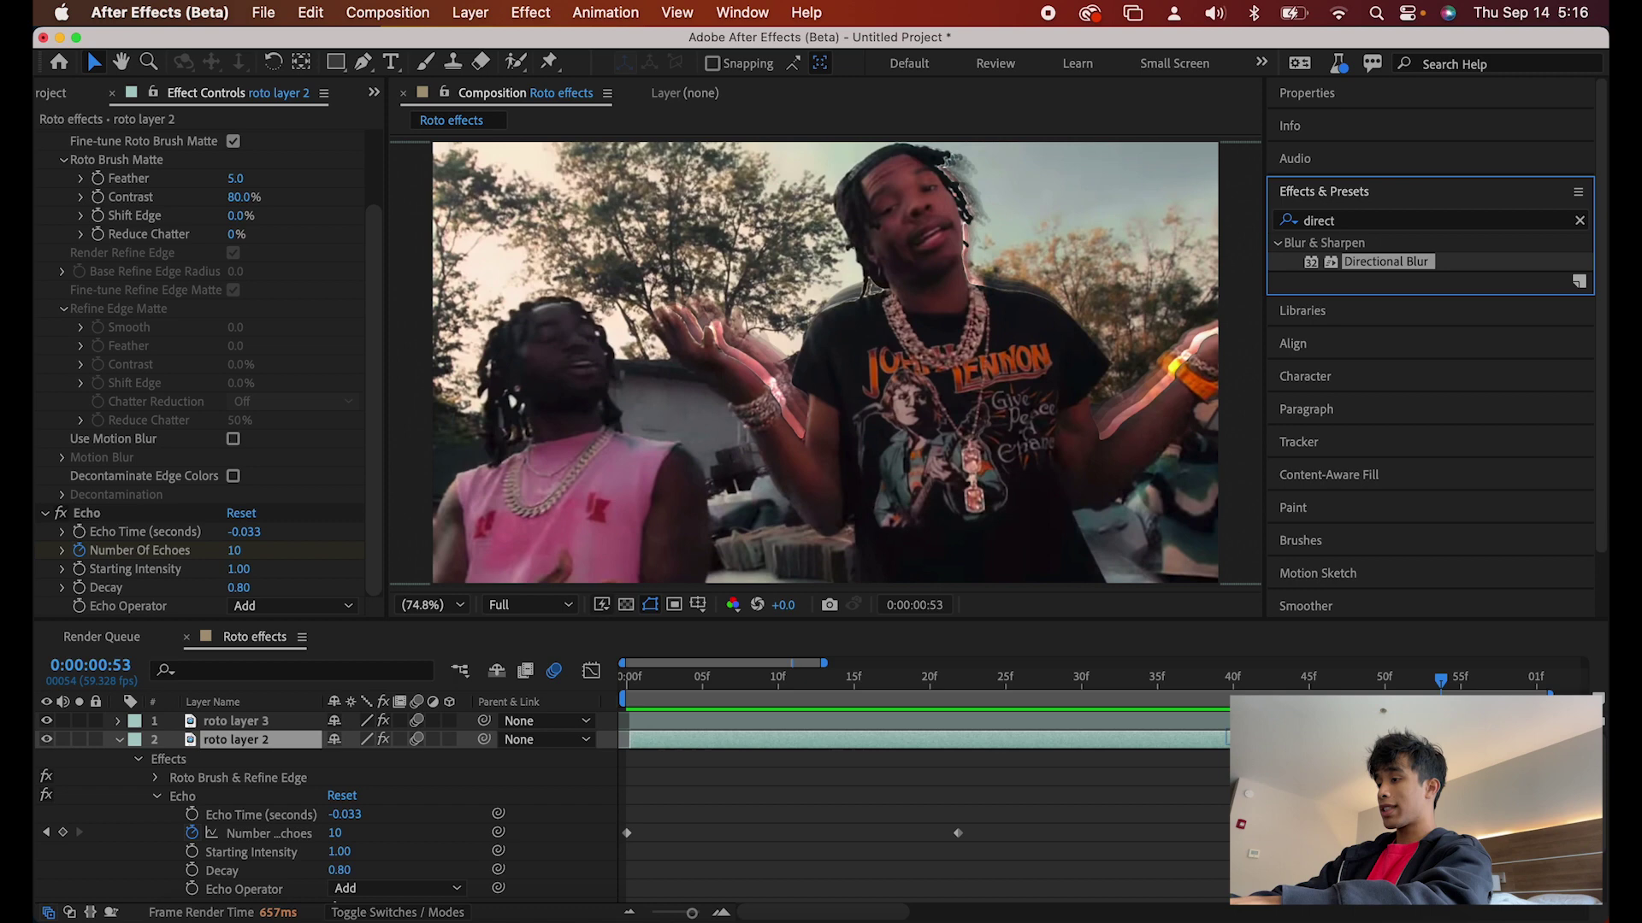
left_click_drag(1385, 262, 233, 599)
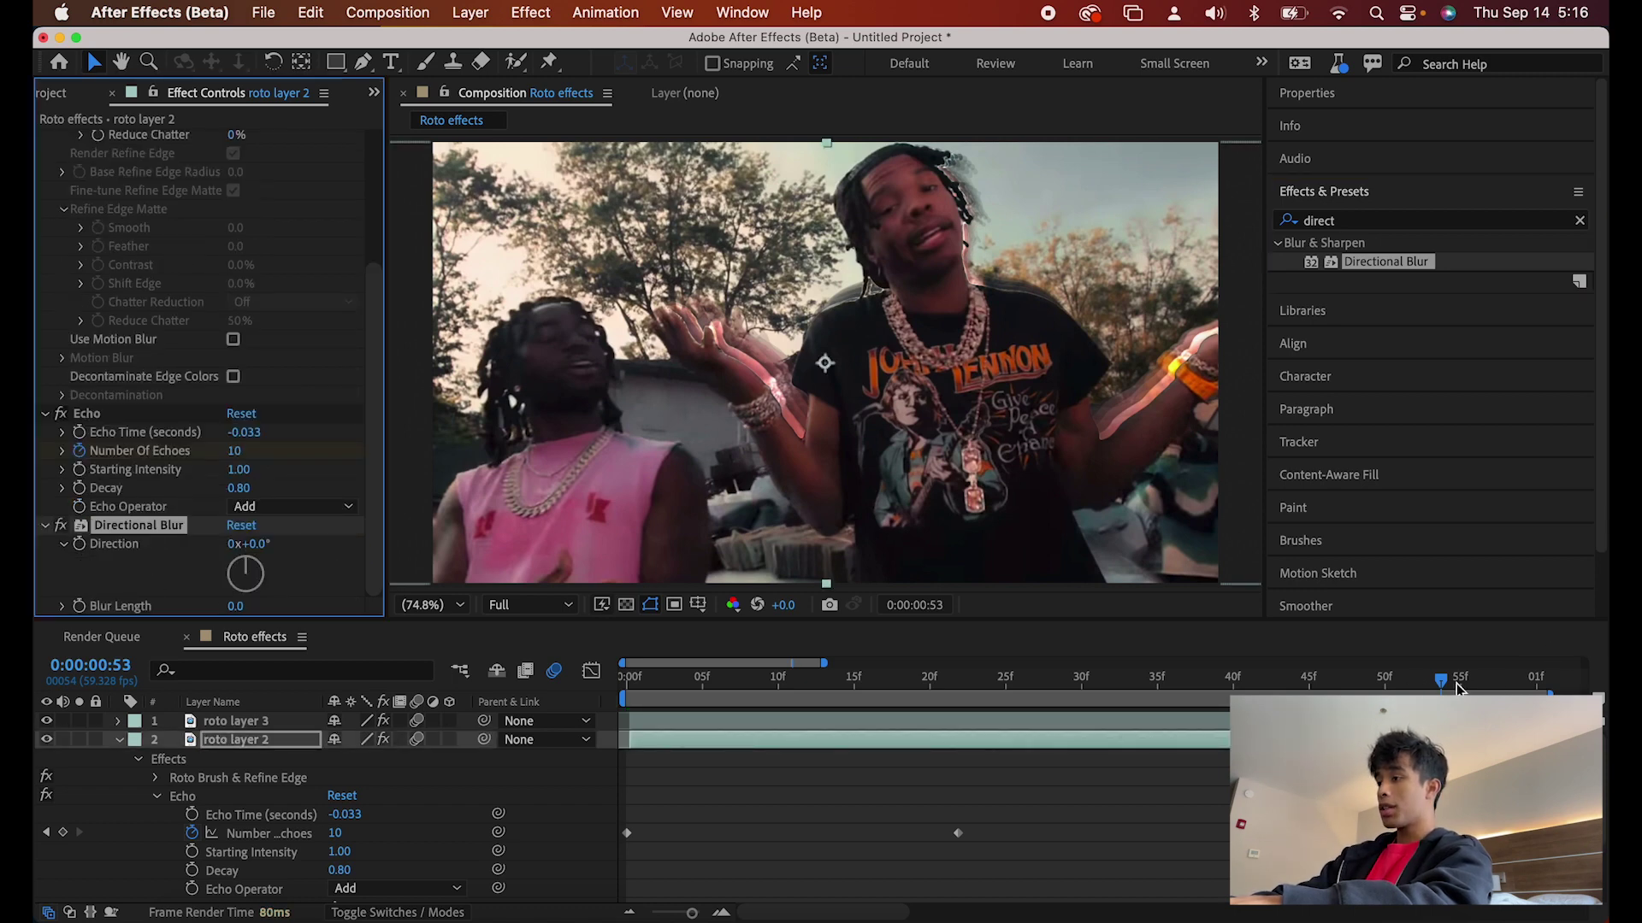
Step: Set the Directional Blur length to 31.3 and preview the composition
left_click_drag(1459, 689, 1139, 677)
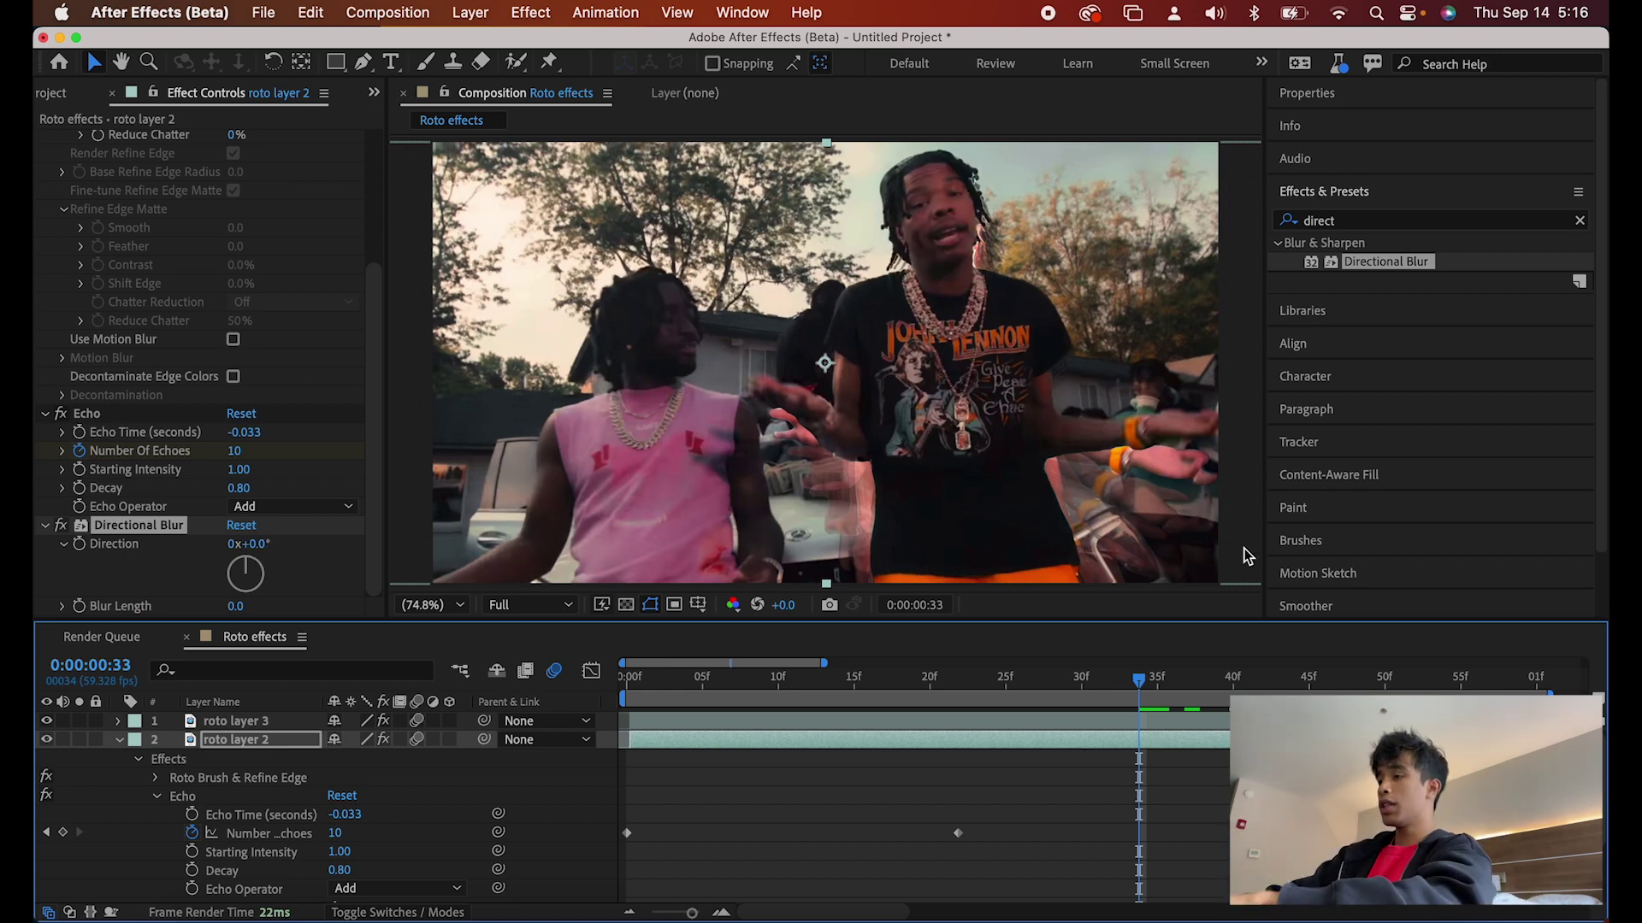
left_click_drag(1135, 673, 1093, 684)
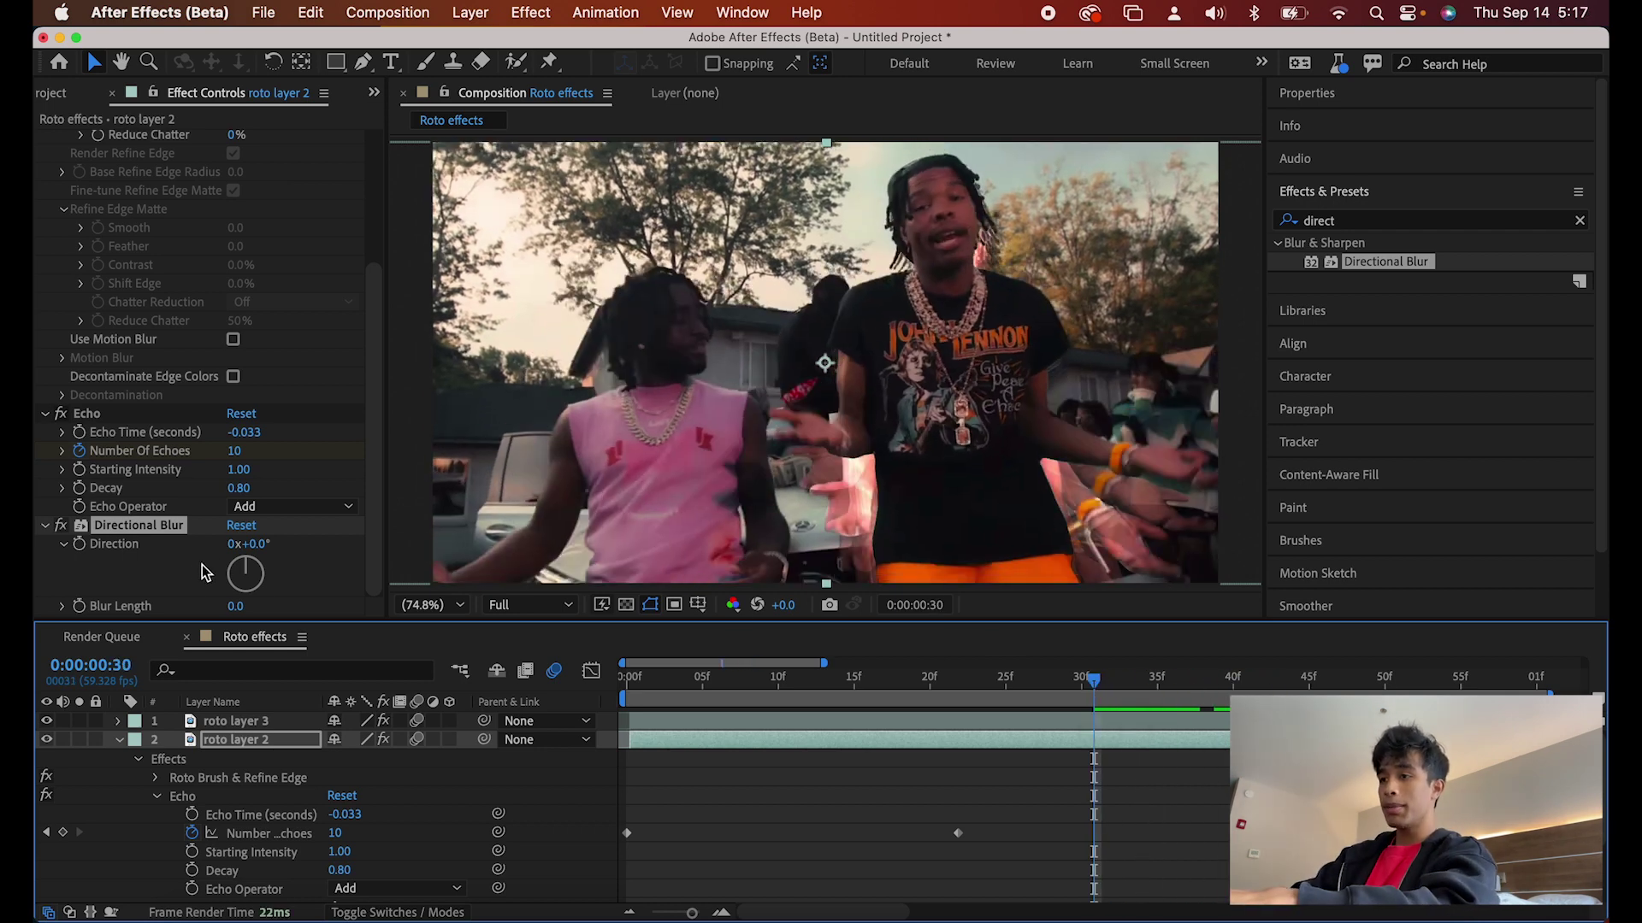
left_click_drag(236, 607, 317, 605)
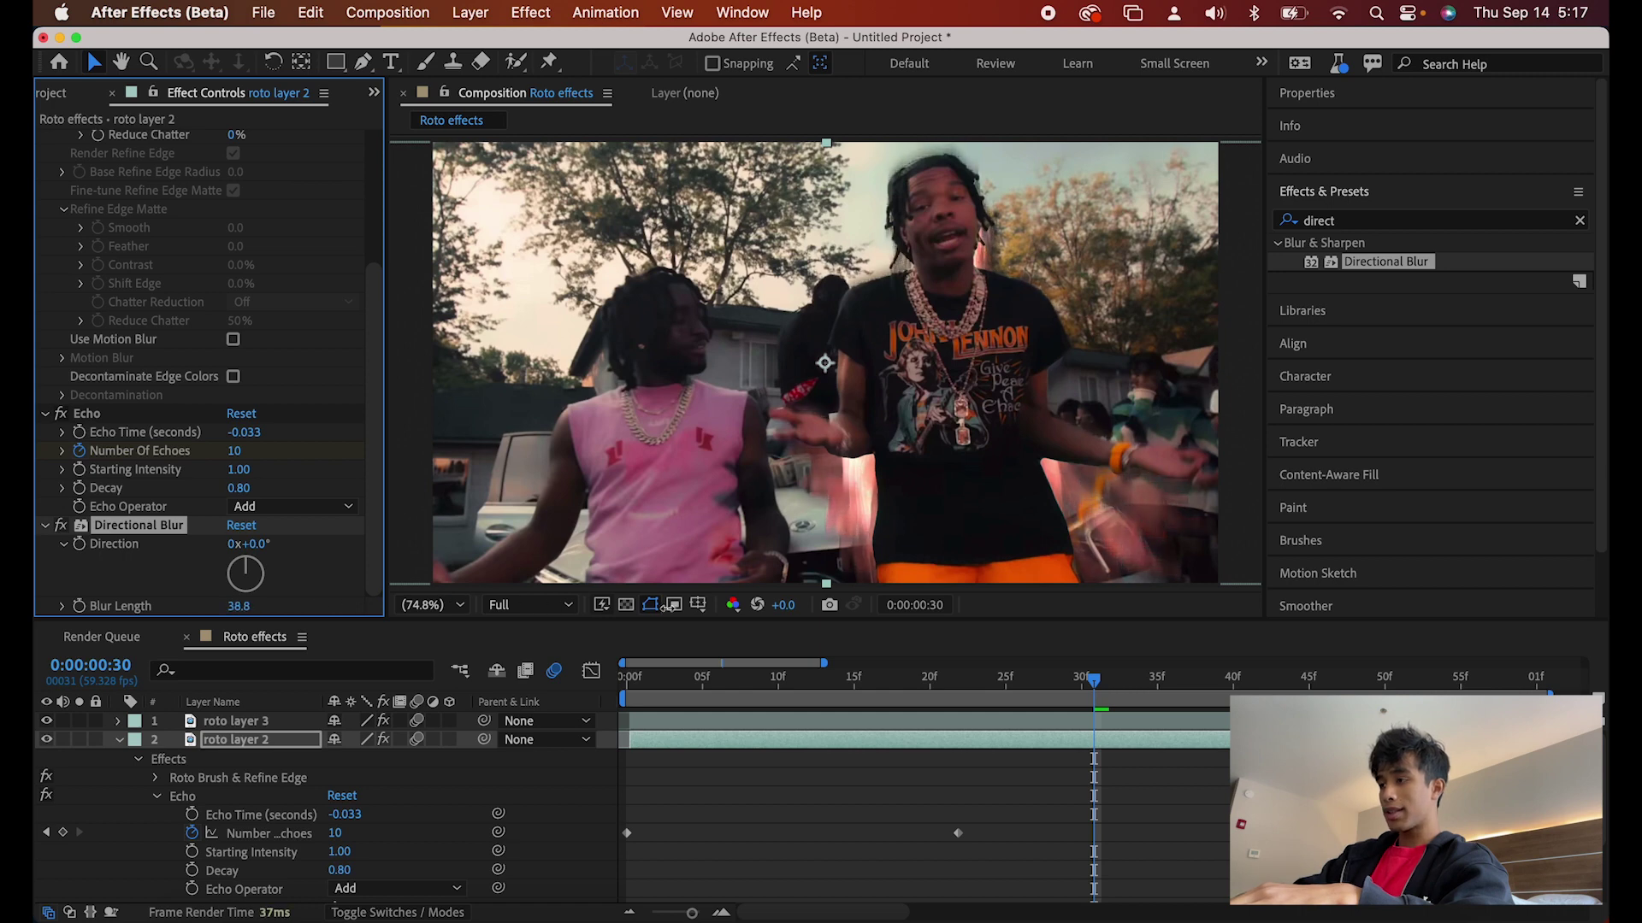
left_click(910, 675)
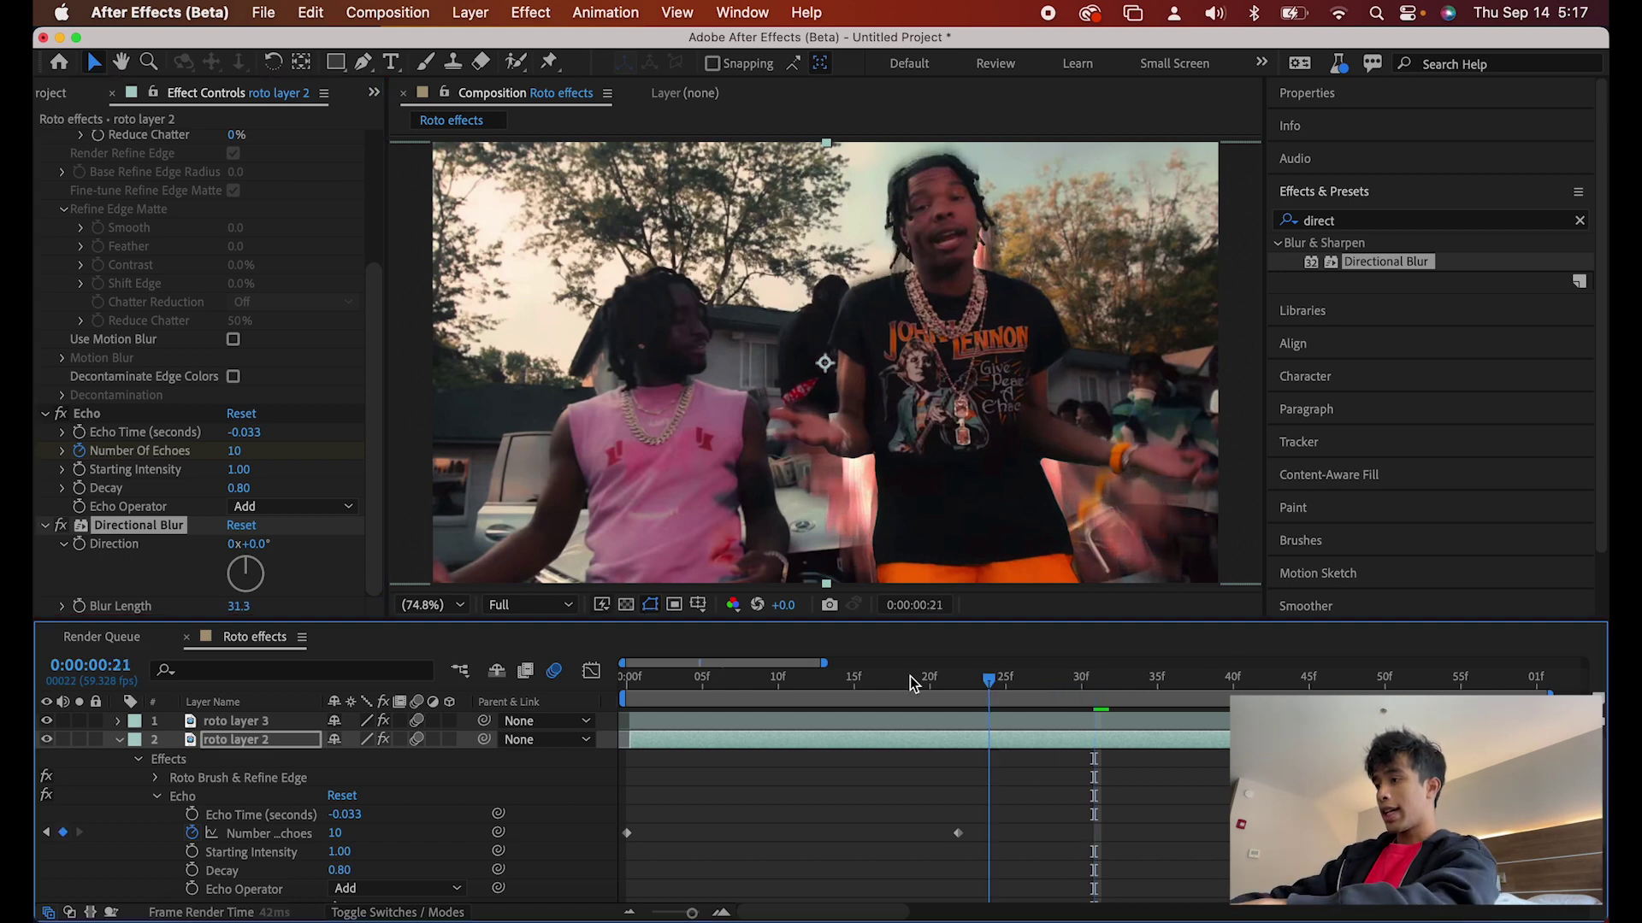
key("space")
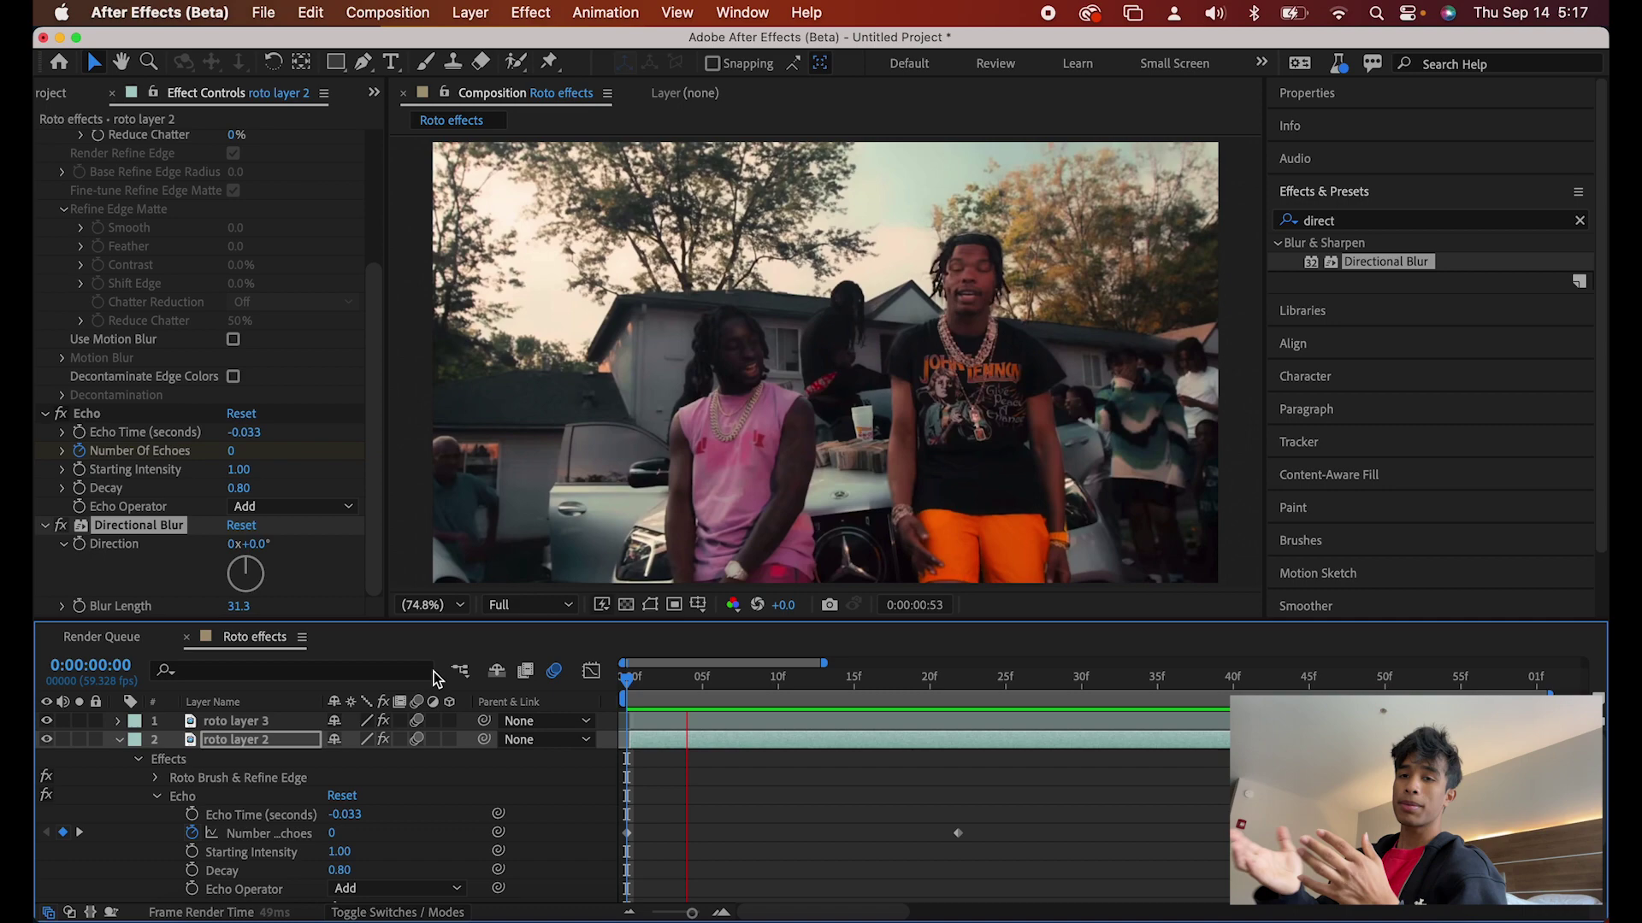
key("space")
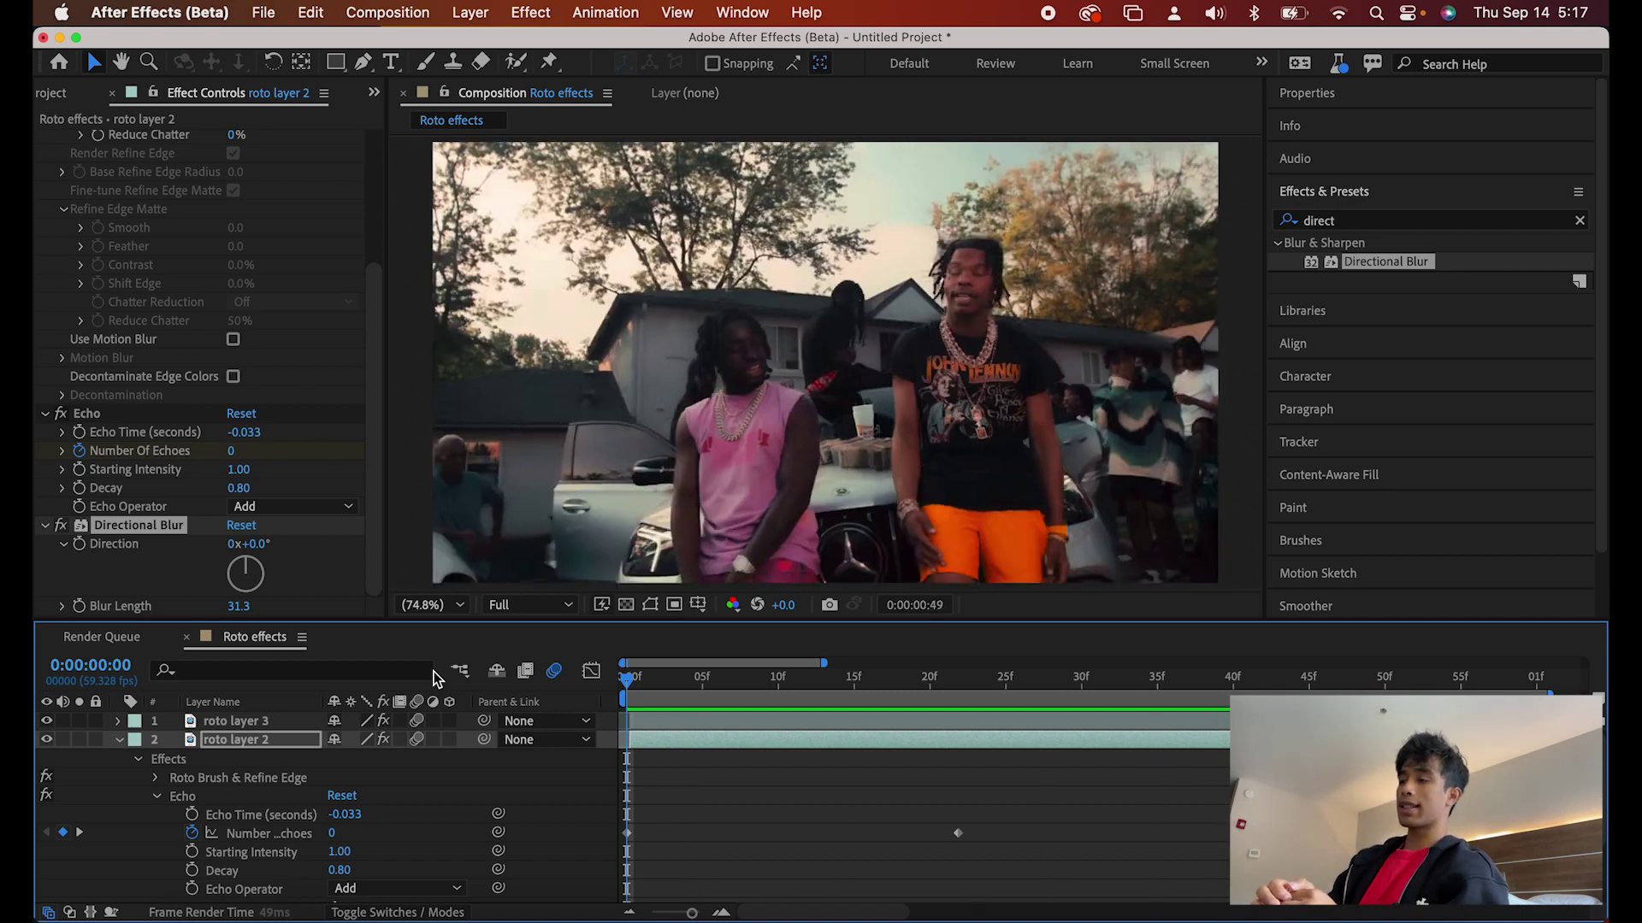
Step: Delete roto layer 2 and search the effects for Turbulent Displace
key("Delete")
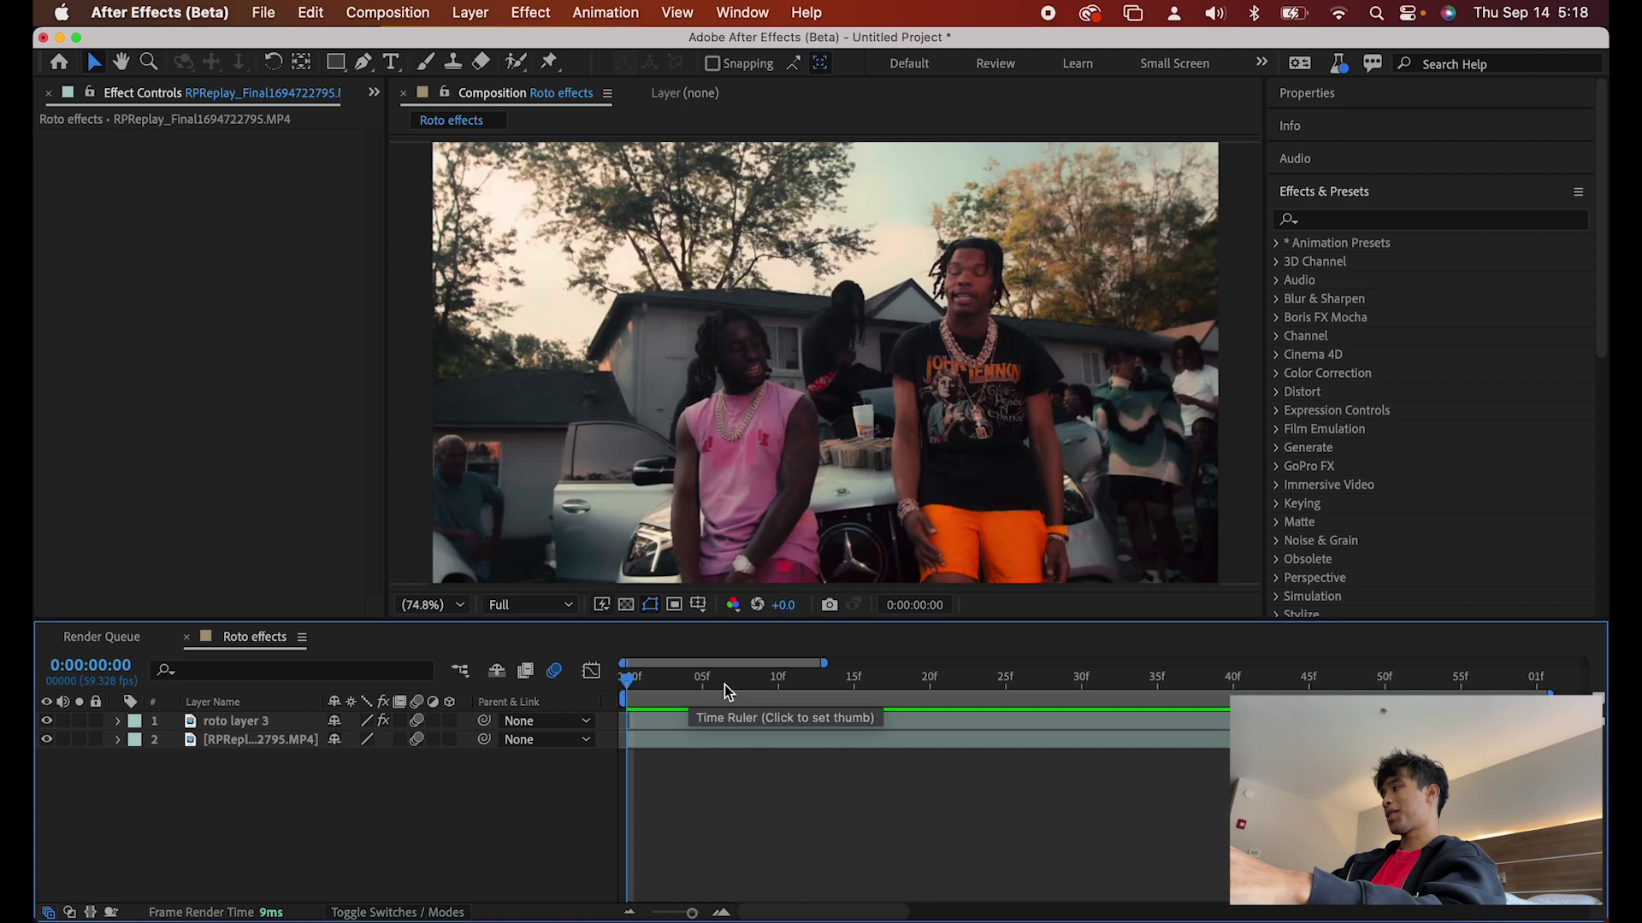
left_click(1378, 220)
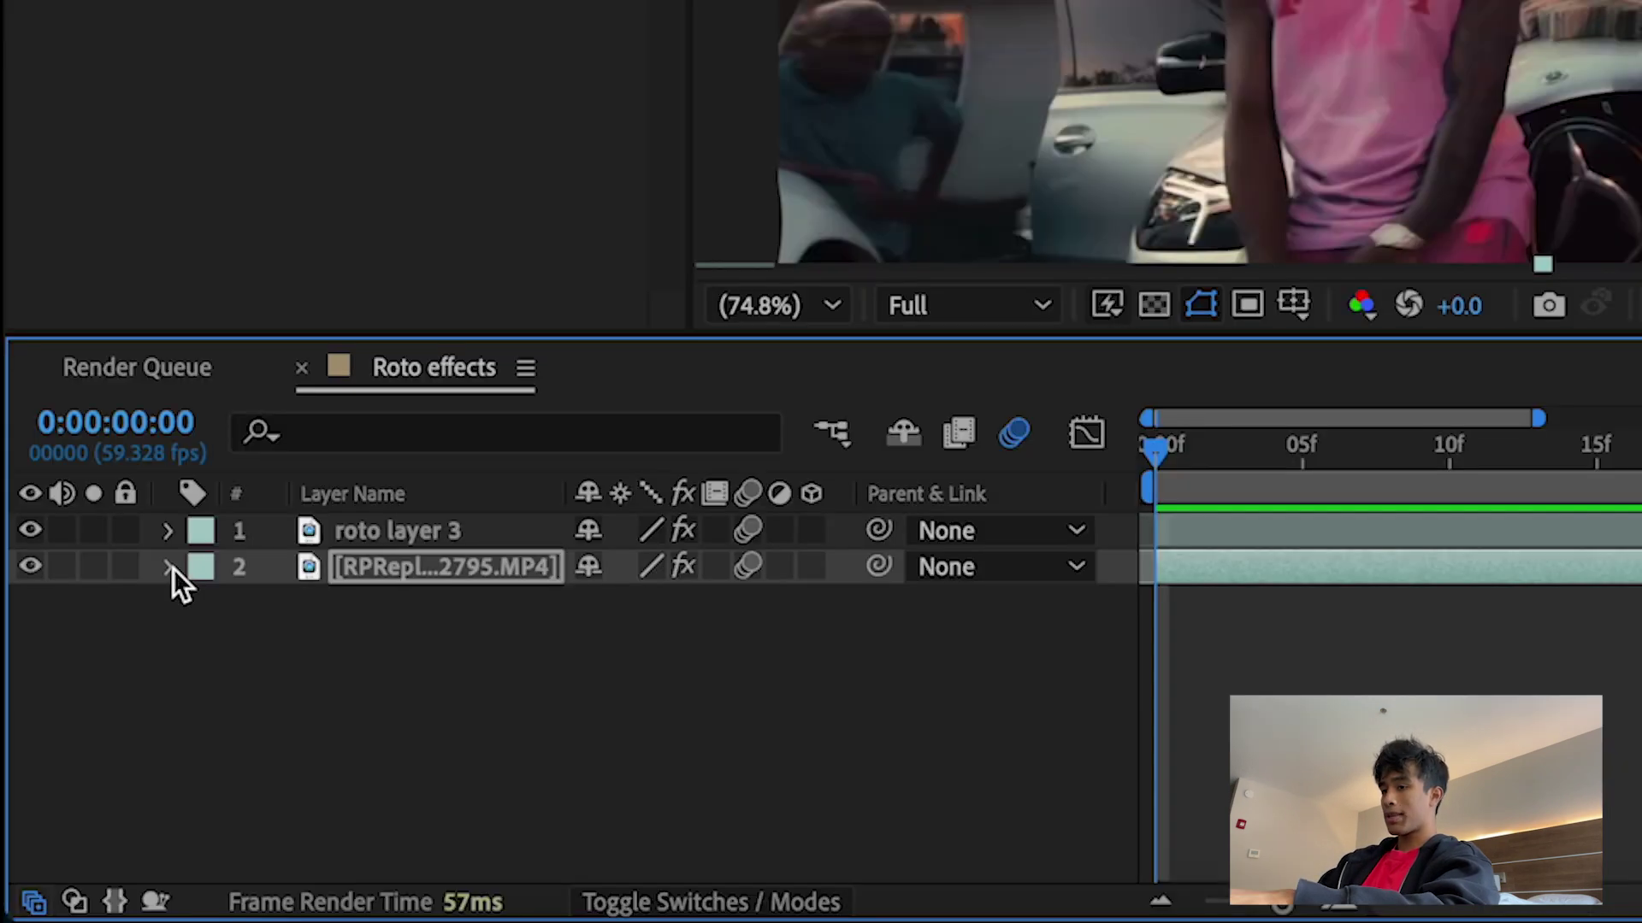
Step: Enable keyframing for Turbulent Displace Evolution and Amount, starting Amount at 0
left_click(117, 739)
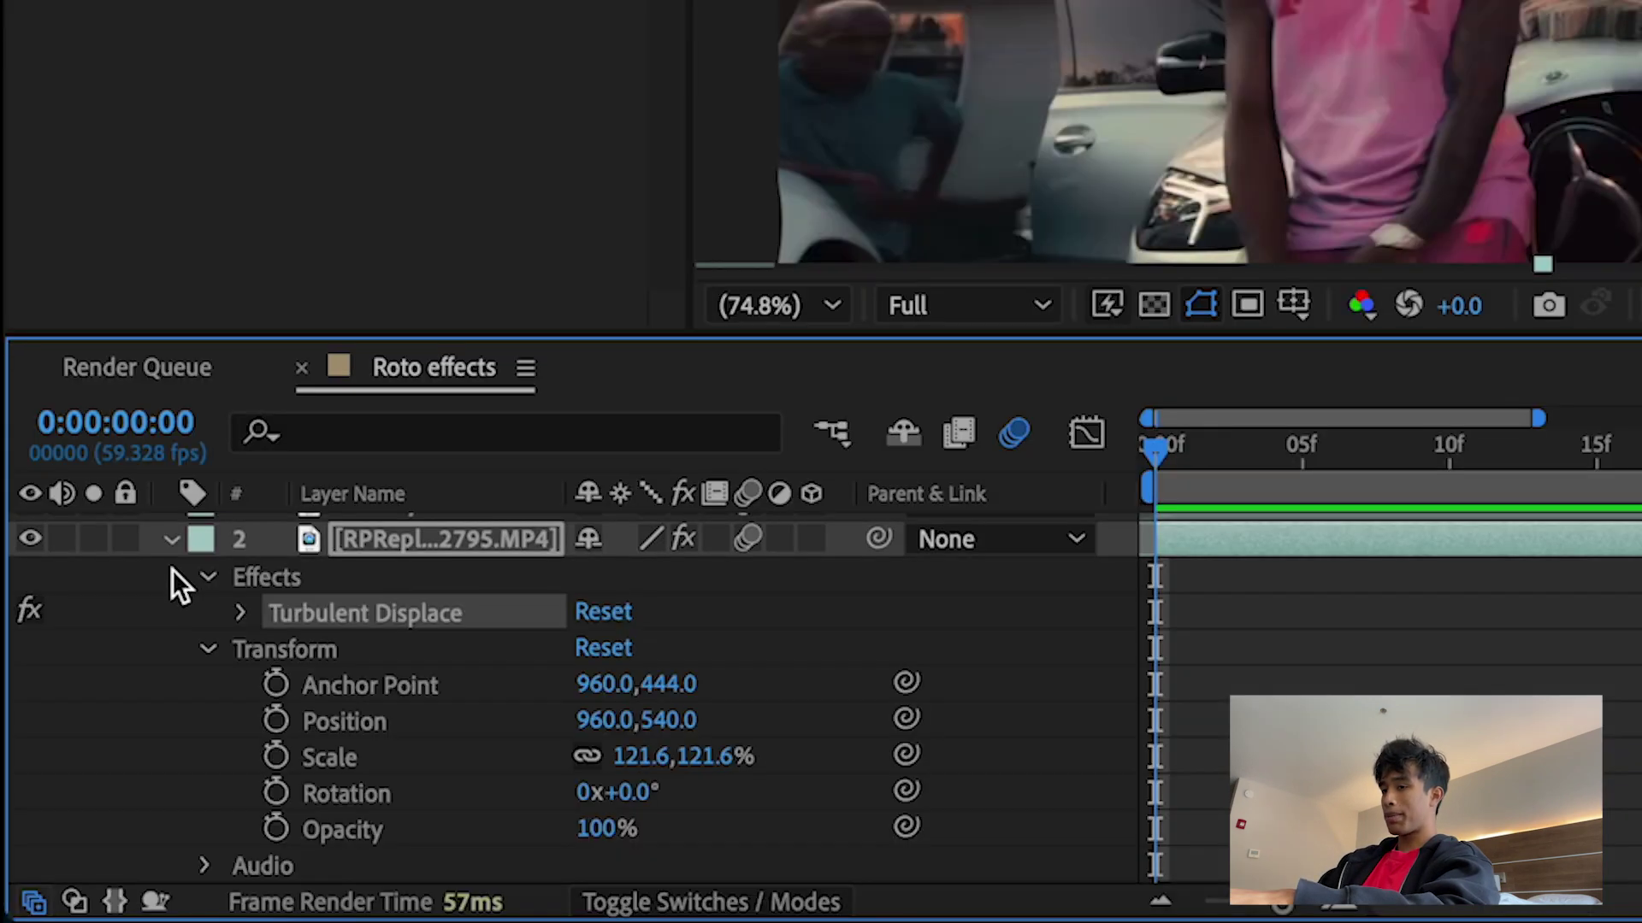
left_click(241, 618)
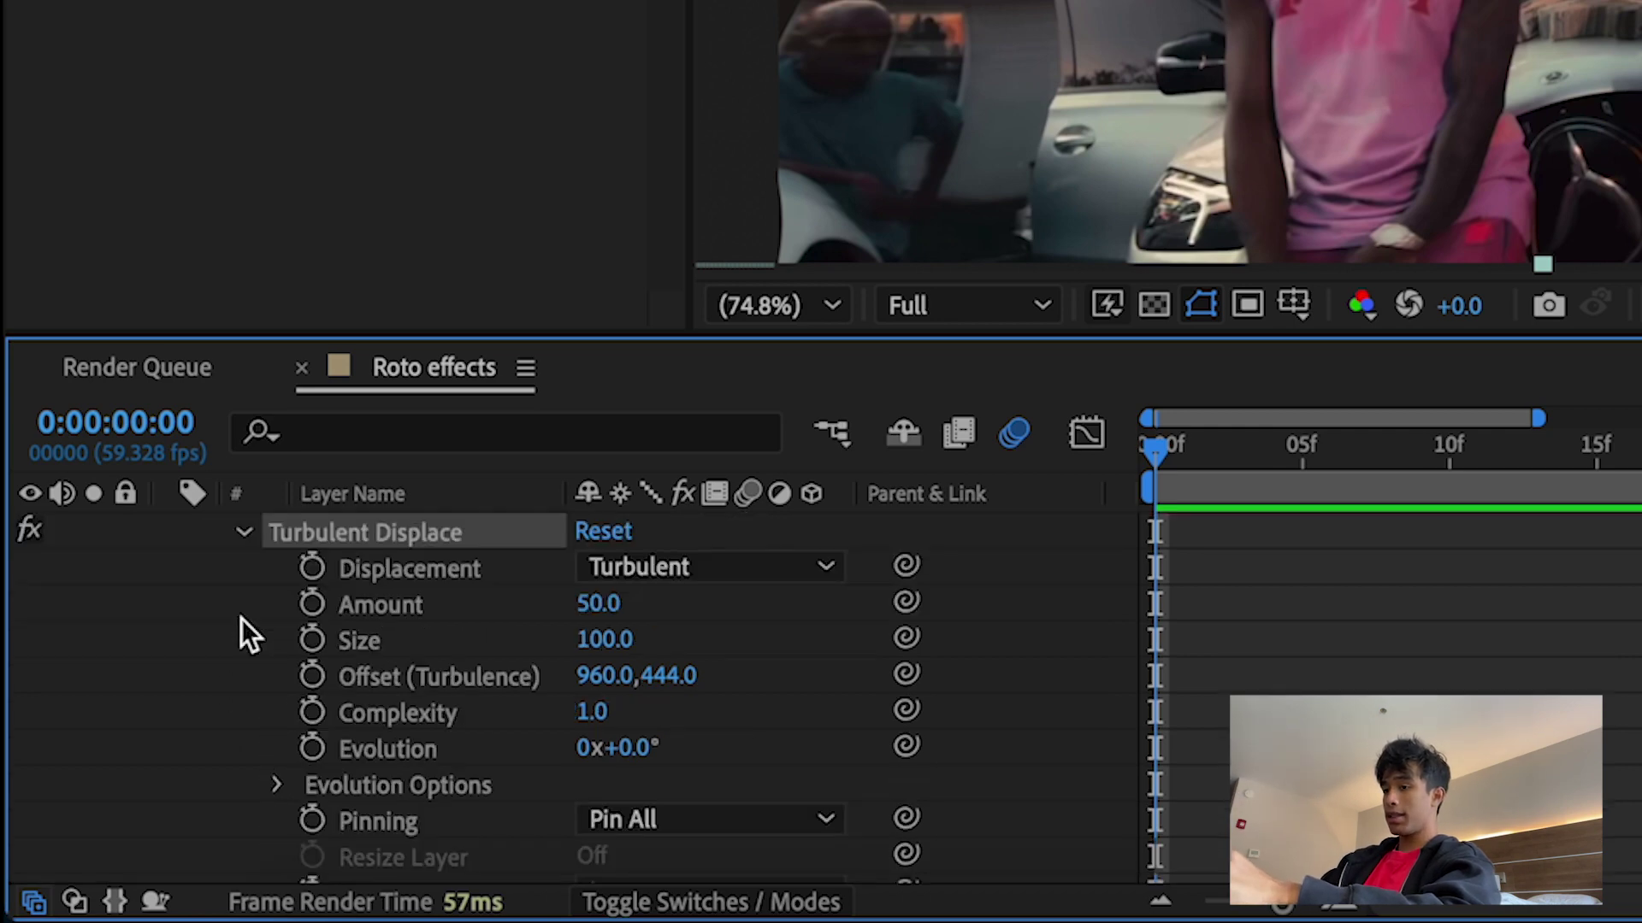
left_click(311, 749)
left_click(313, 606)
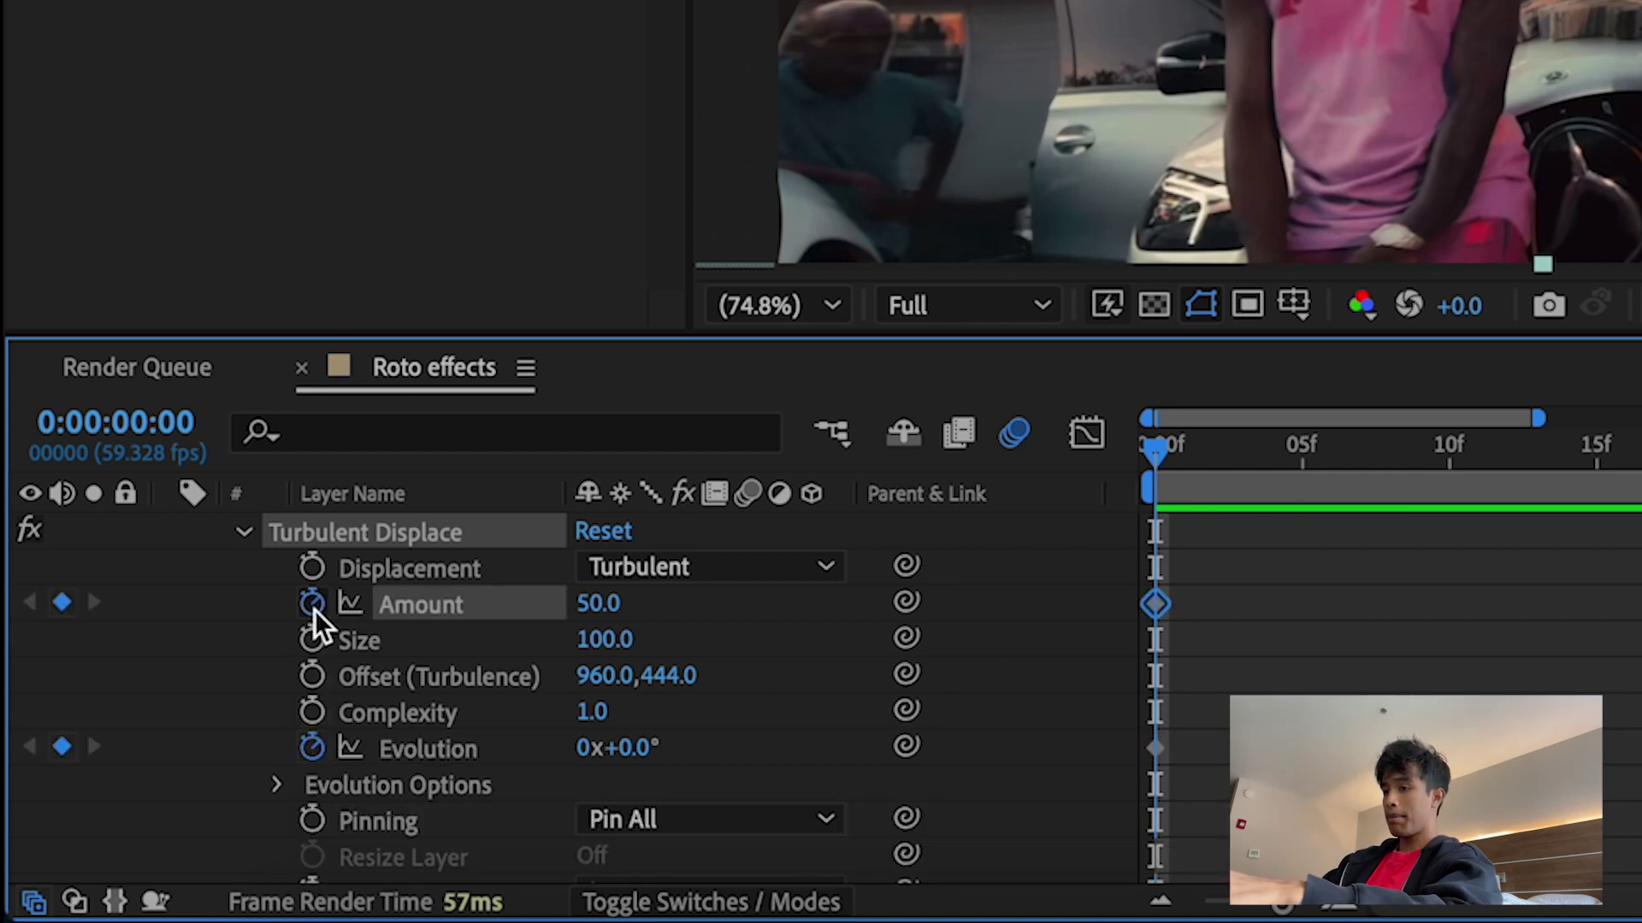
left_click(600, 604)
type("0")
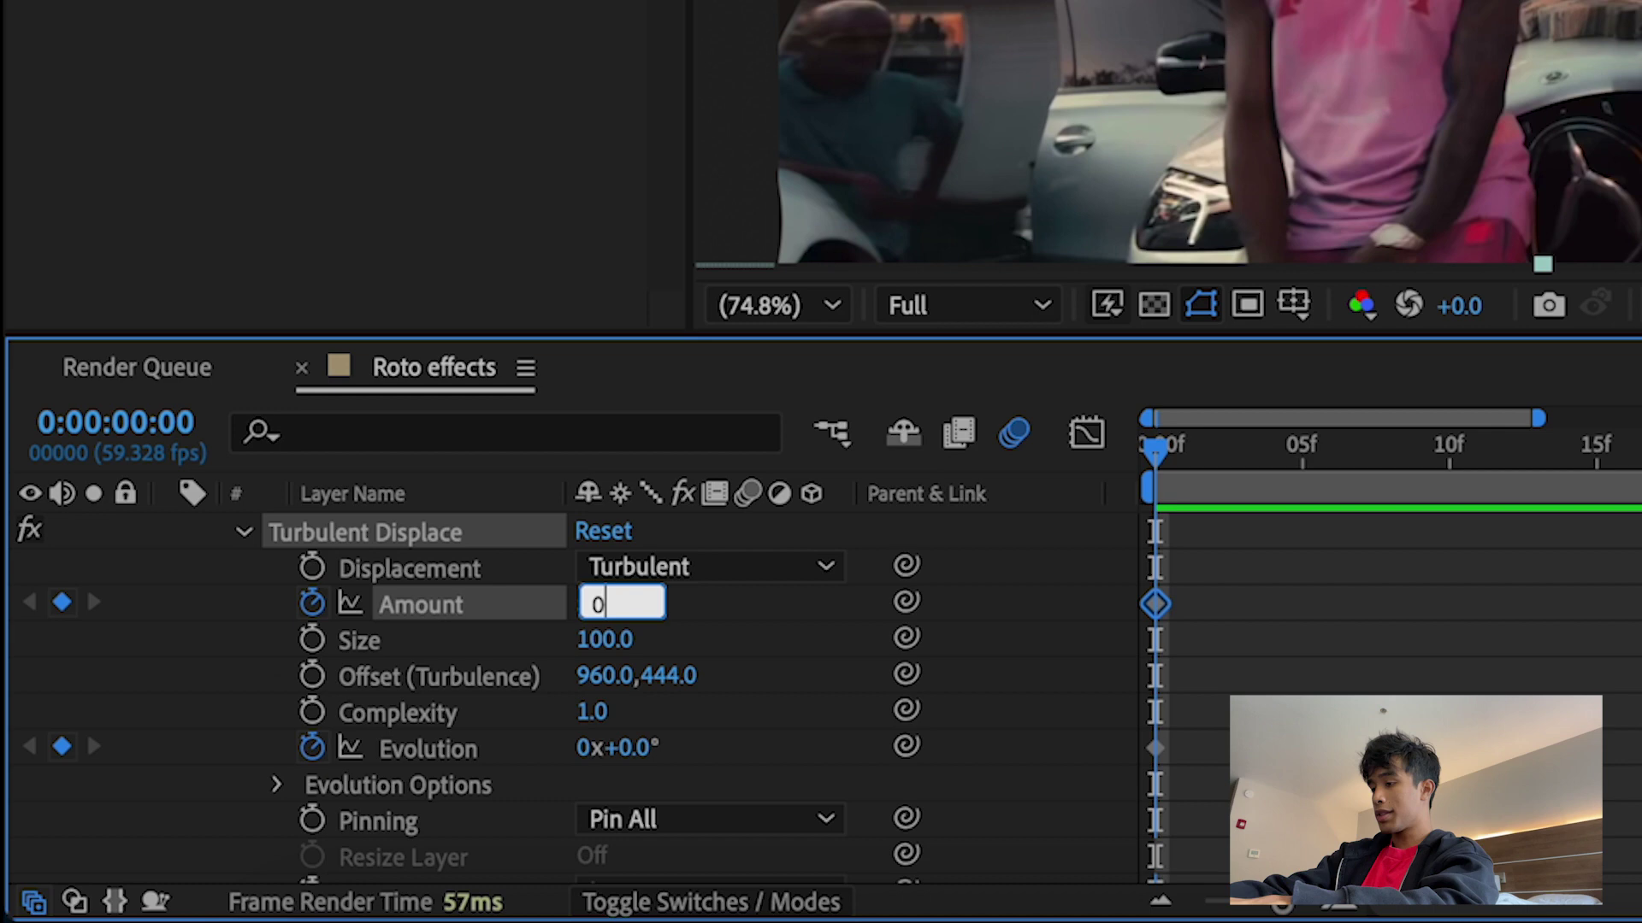
key("Return")
Step: Keyframe Amount at 70 on frame 20 and preview the warp ramp
left_click_drag(1144, 436, 1641, 451)
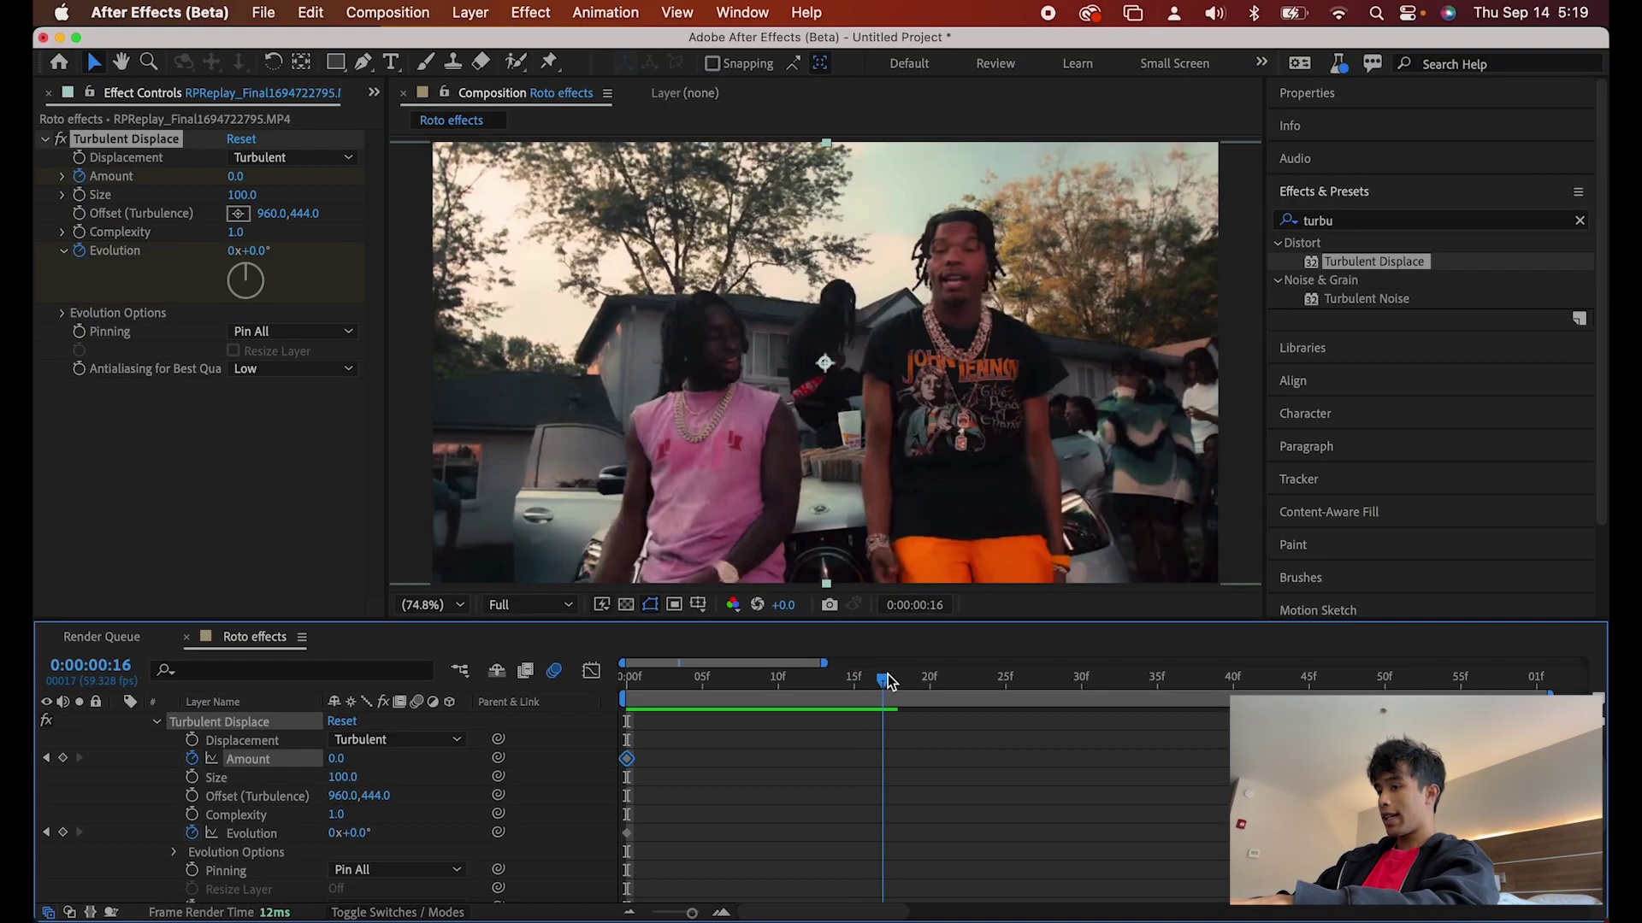
left_click_drag(889, 681, 868, 680)
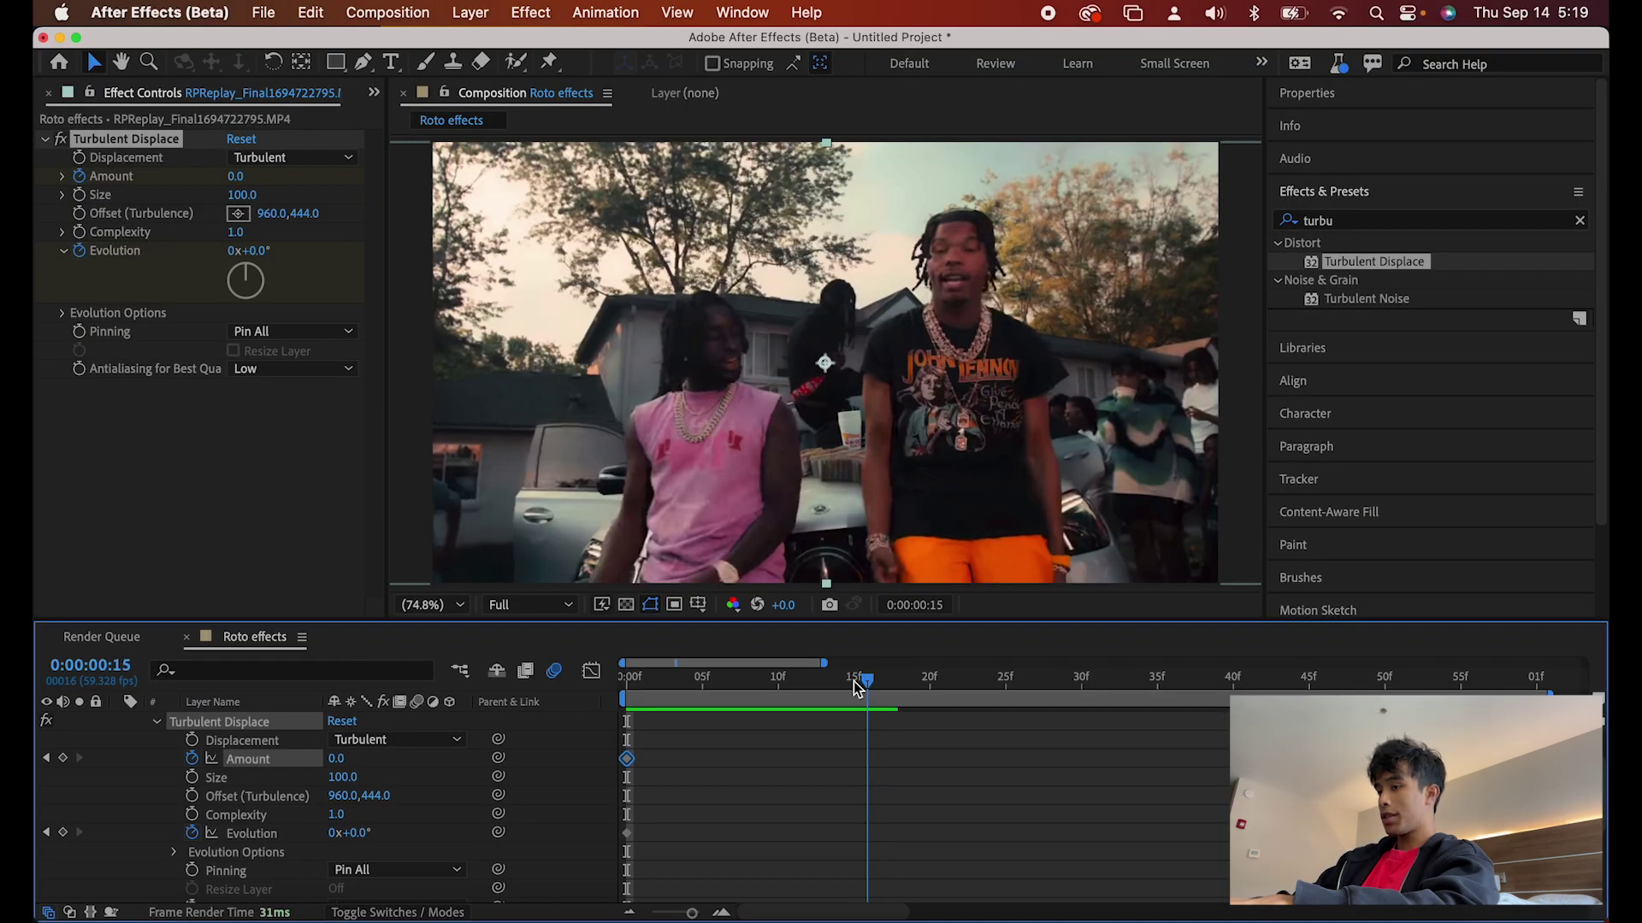
left_click_drag(683, 758, 744, 759)
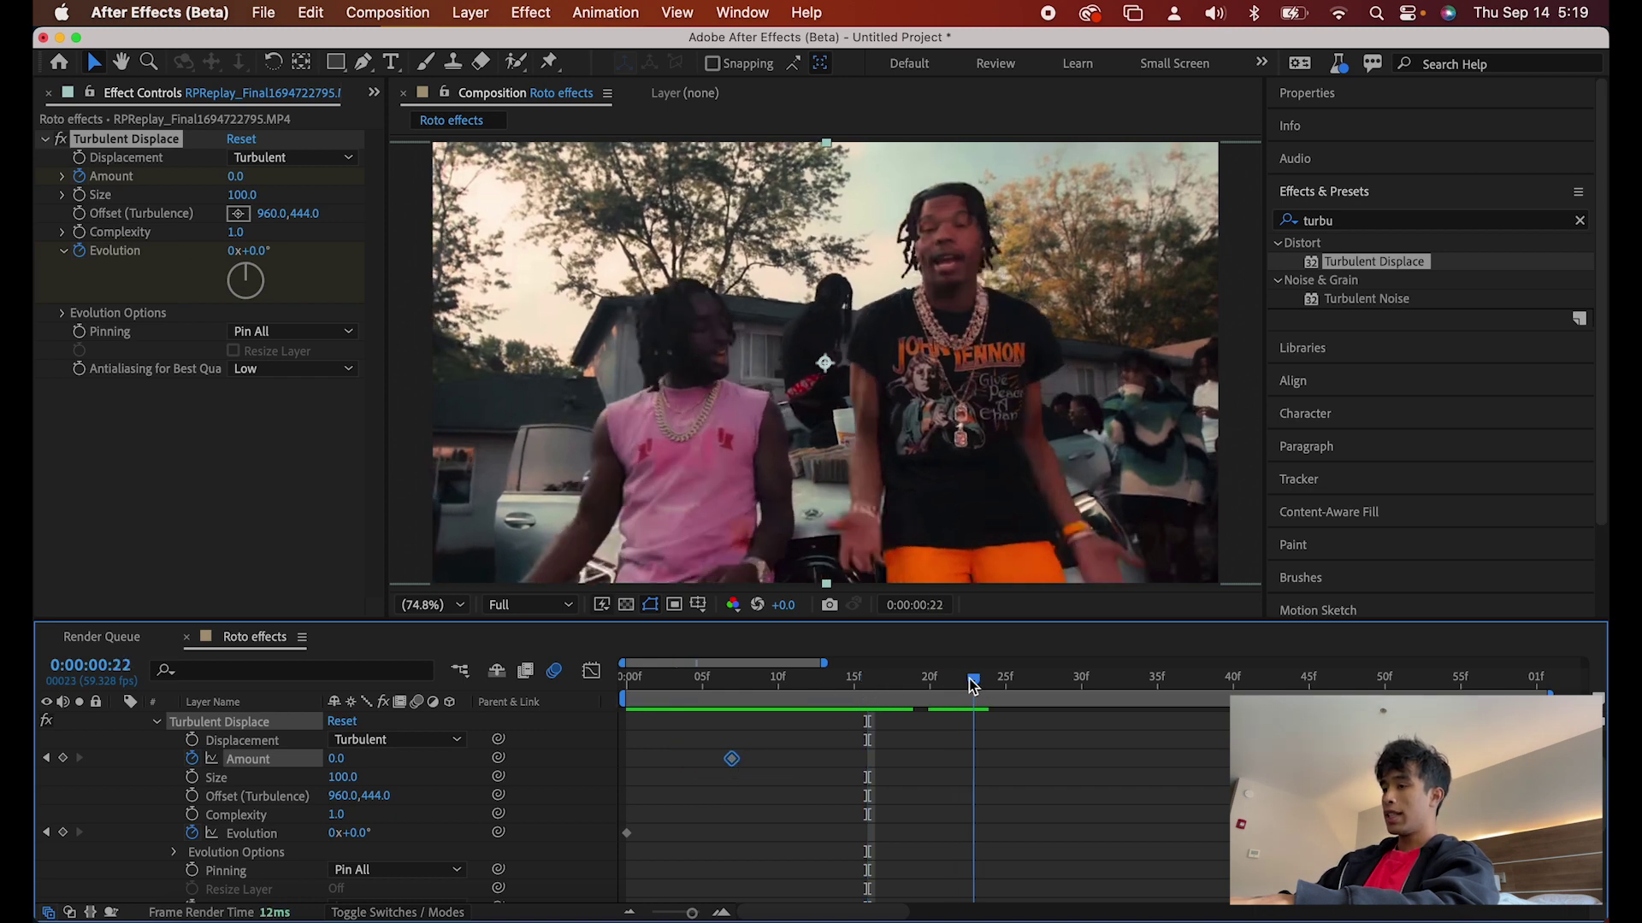
left_click_drag(973, 684, 942, 681)
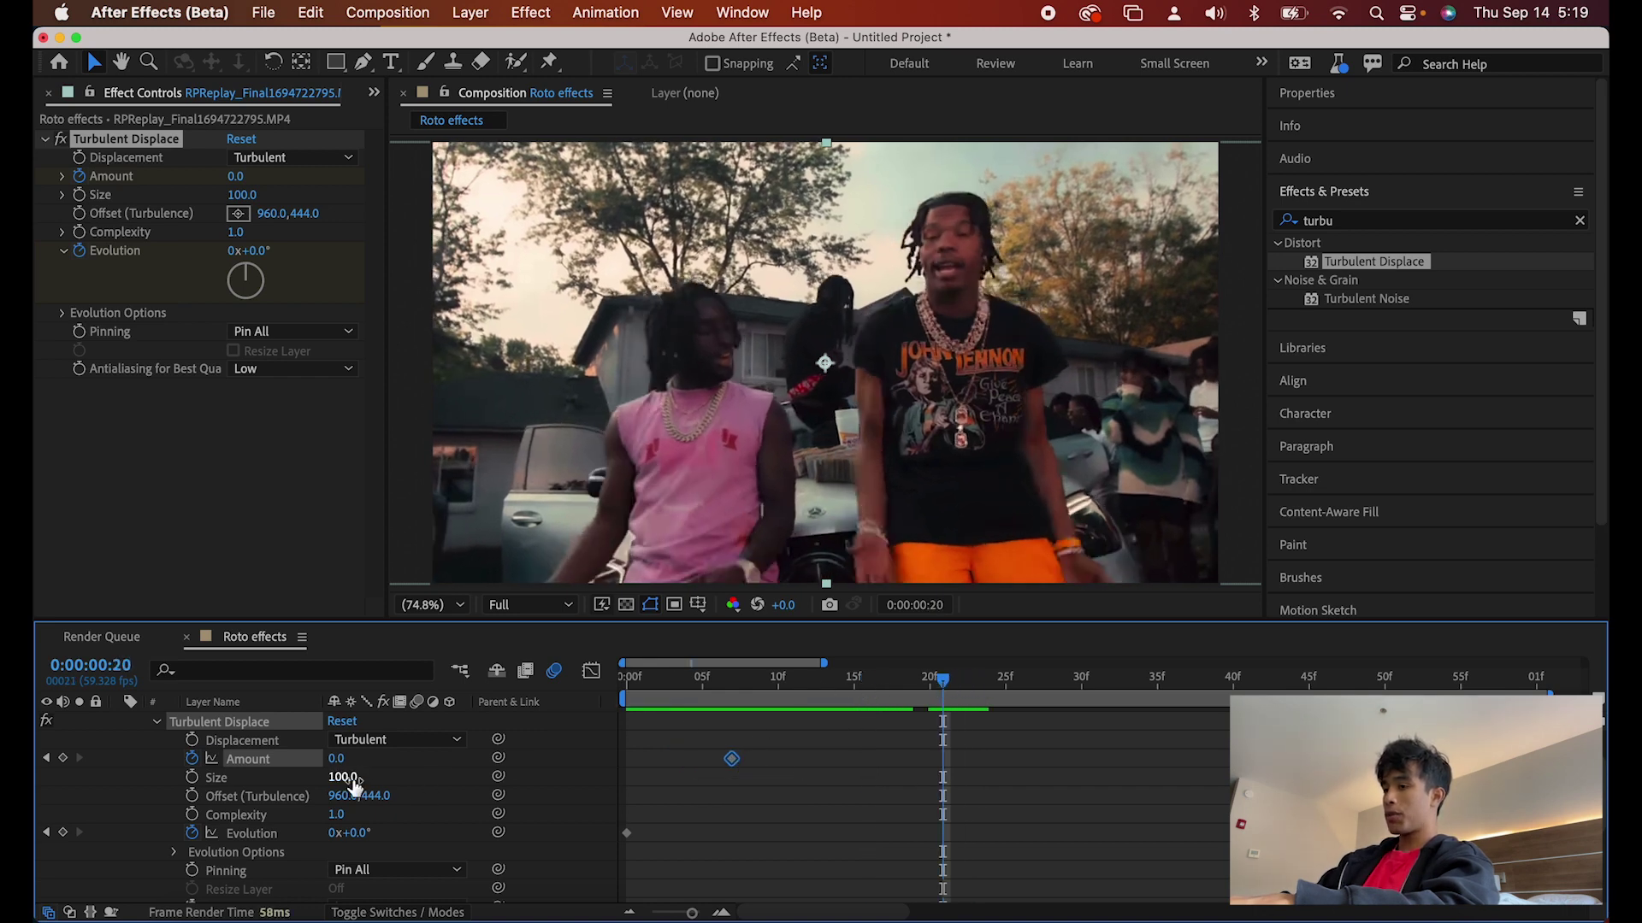
left_click_drag(341, 760, 414, 752)
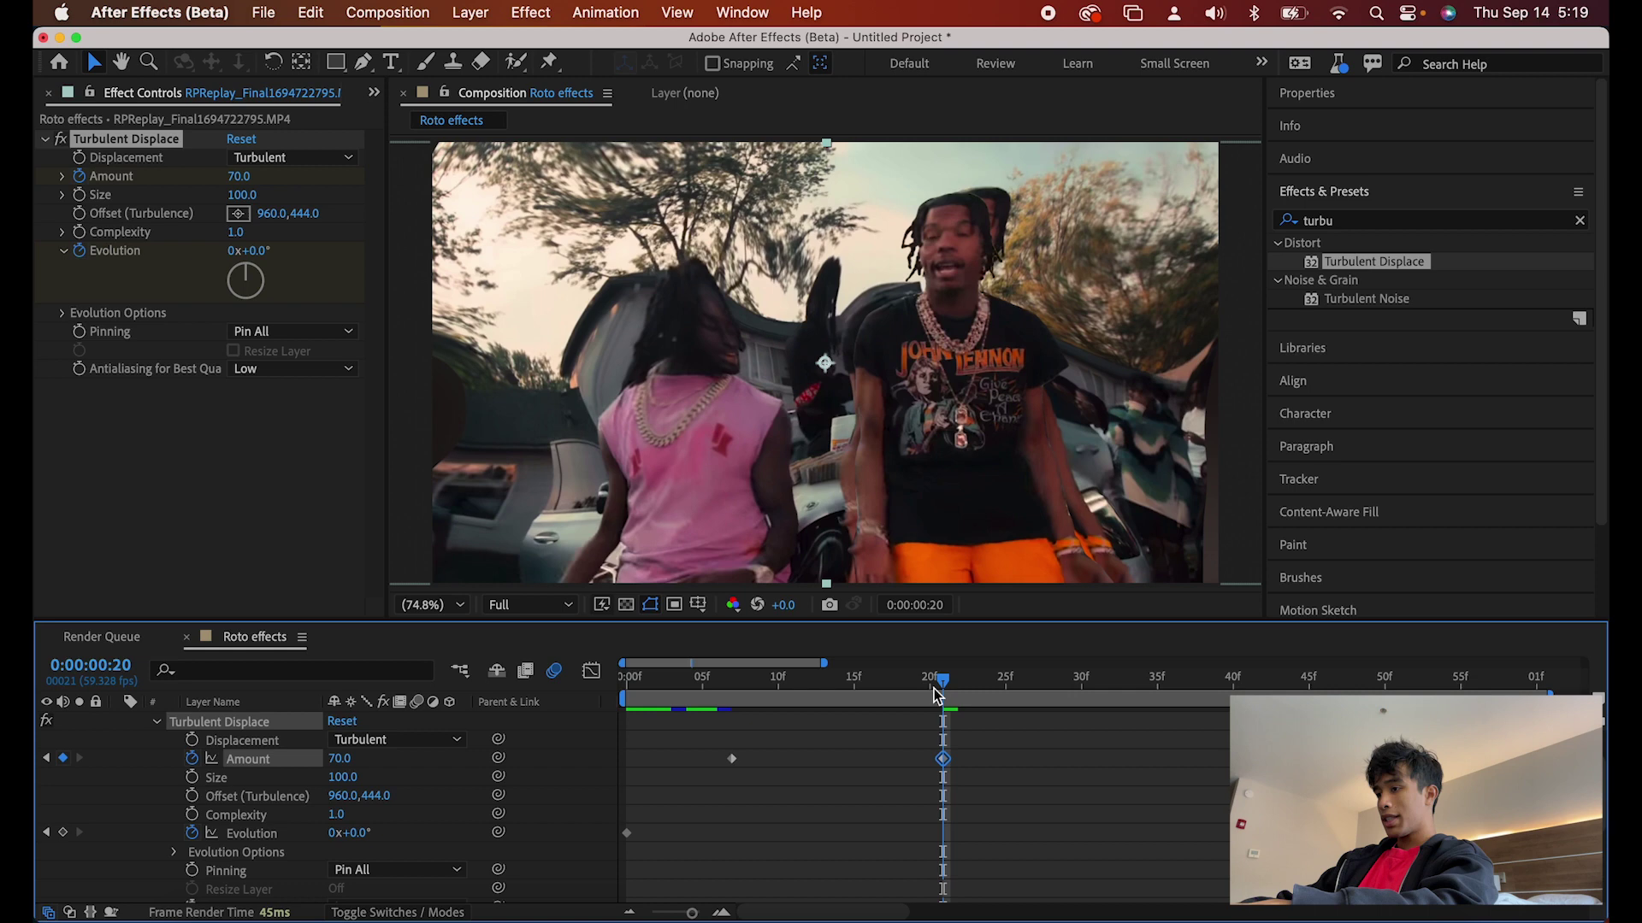
left_click(680, 684)
key("space")
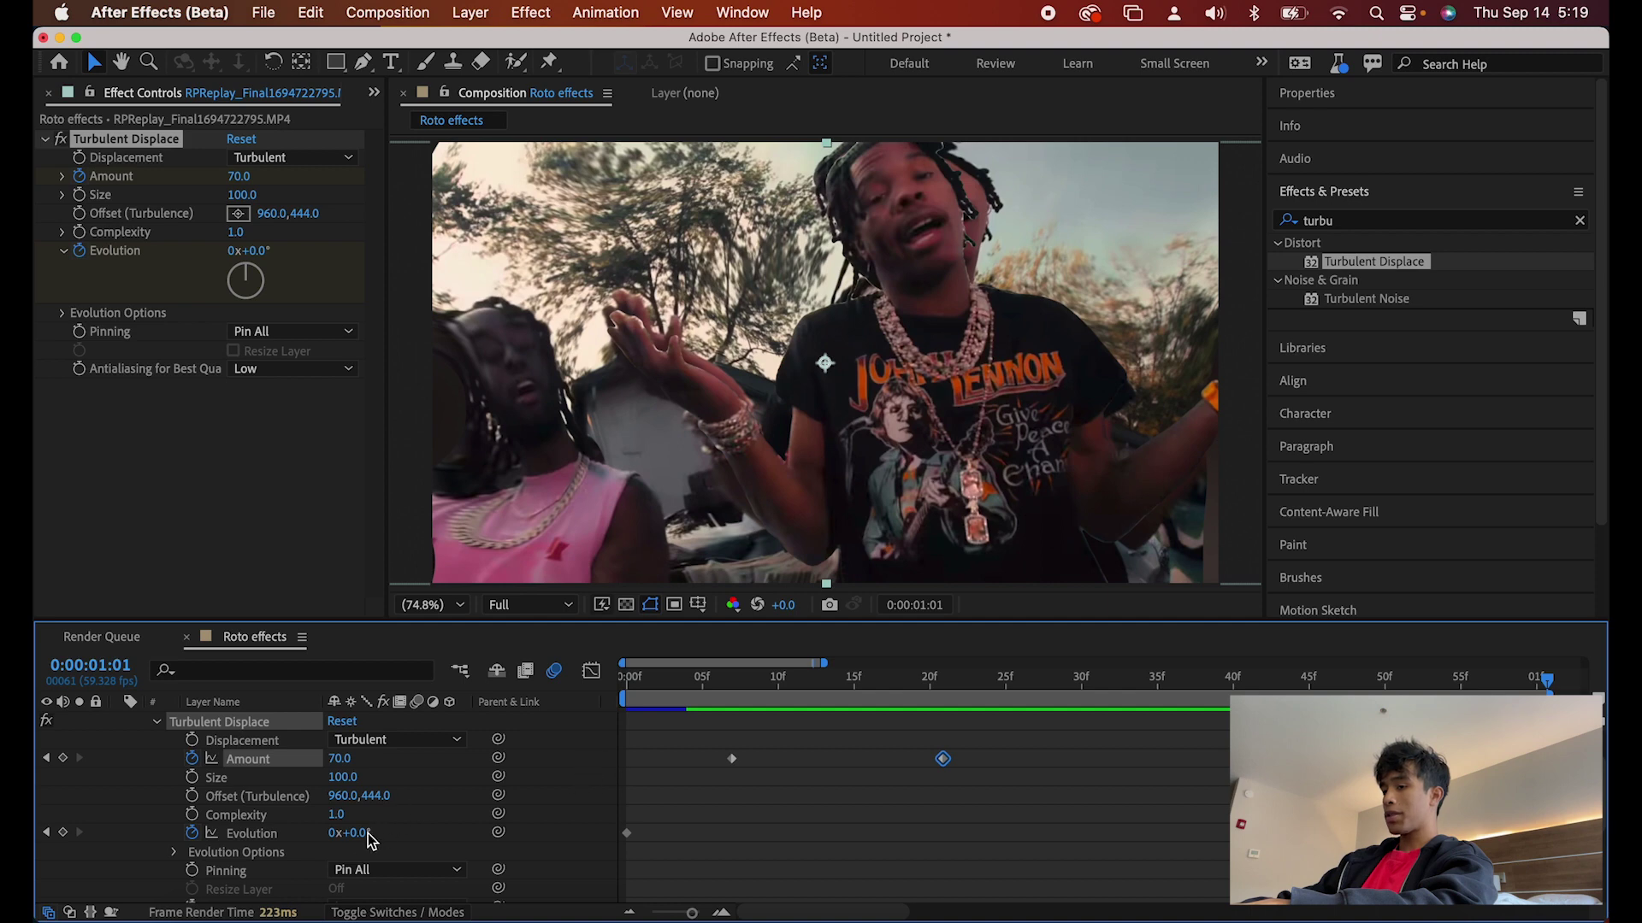
Step: Keyframe Evolution turning up to 155° and preview from the start
left_click_drag(370, 841, 395, 832)
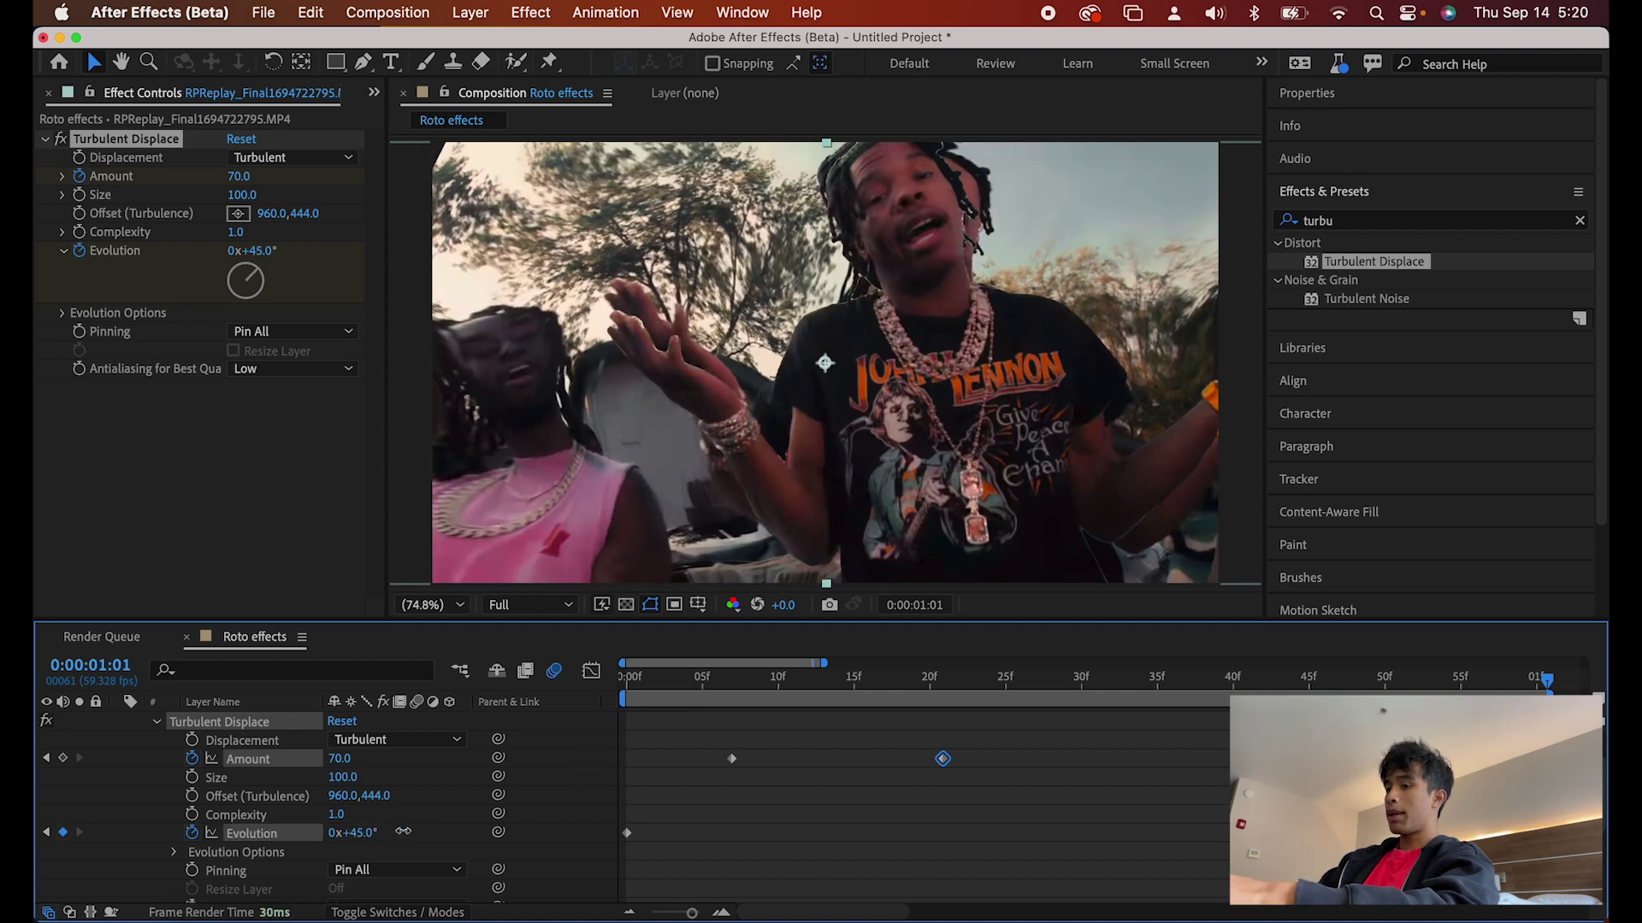
left_click_drag(414, 831, 417, 831)
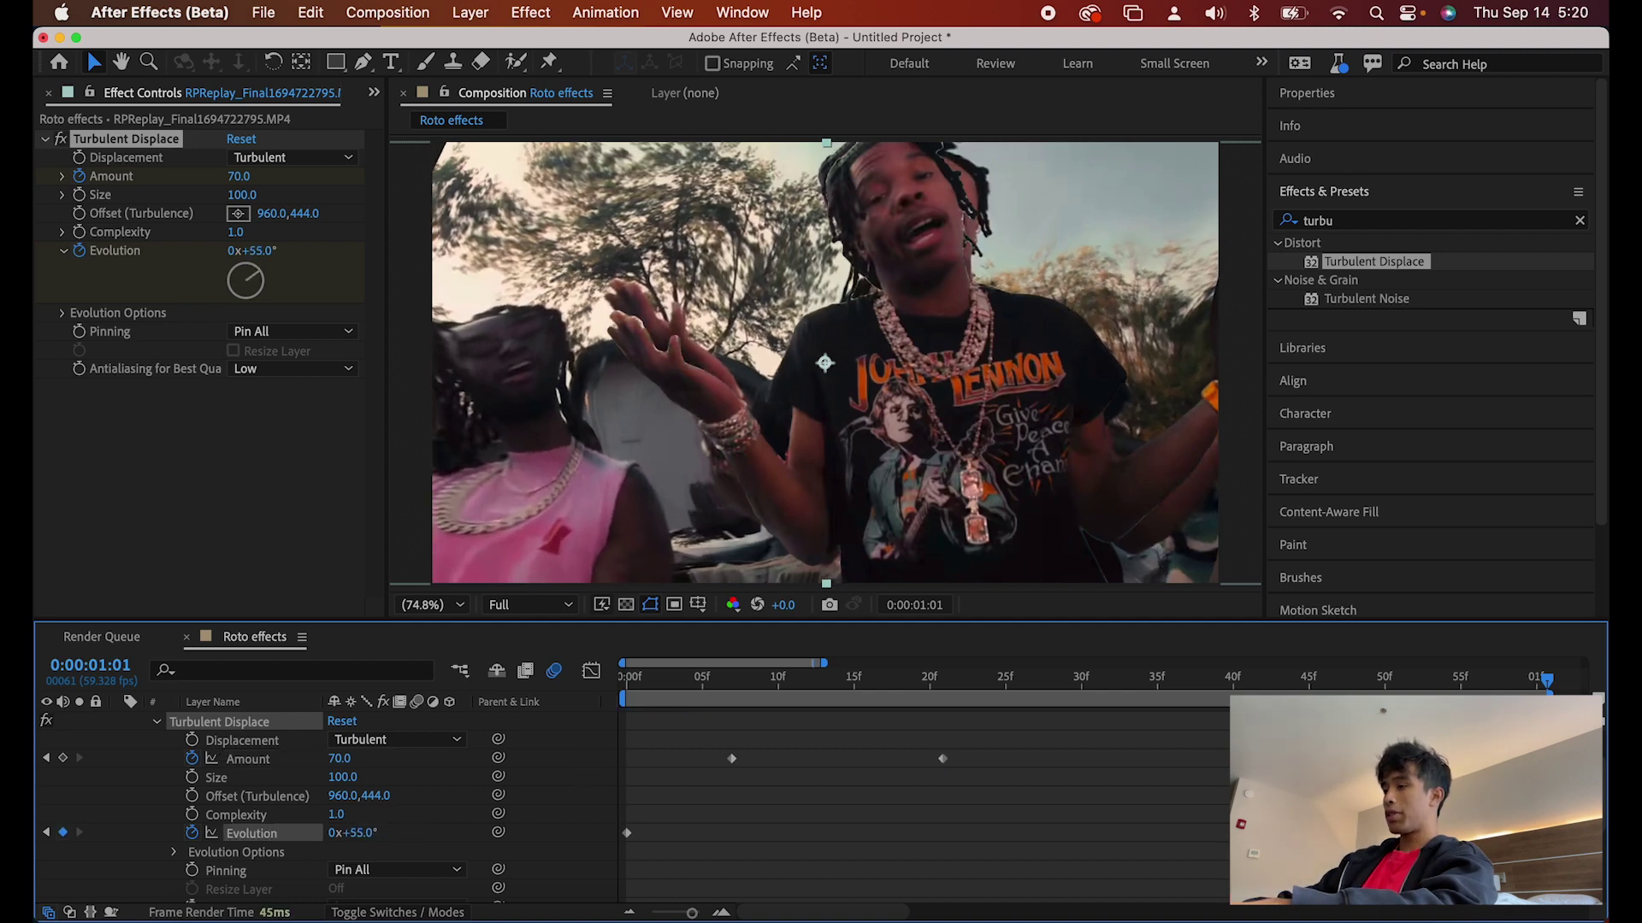
mouse_move(1547, 681)
left_mouse_down()
mouse_move(897, 682)
mouse_move(1547, 681)
left_mouse_up()
left_click_drag(367, 834, 472, 829)
left_click_drag(1496, 681, 599, 689)
key("space")
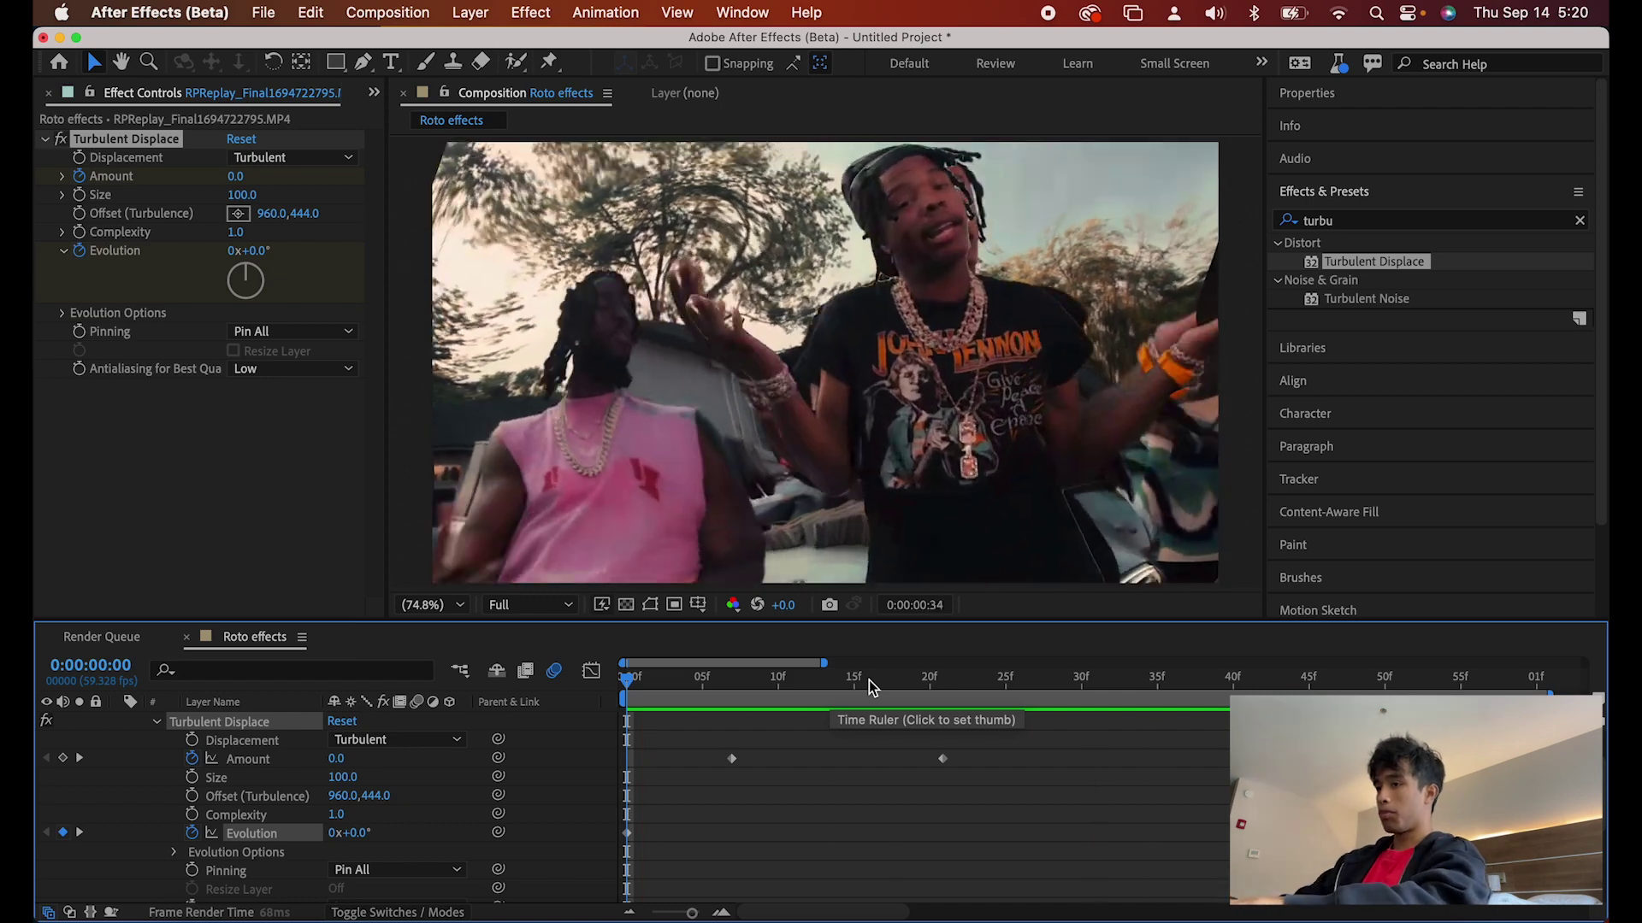
Step: Apply VR Chromatic Aberrations to the footage layer and enable the Aberration (Red) stopwatch
key("space")
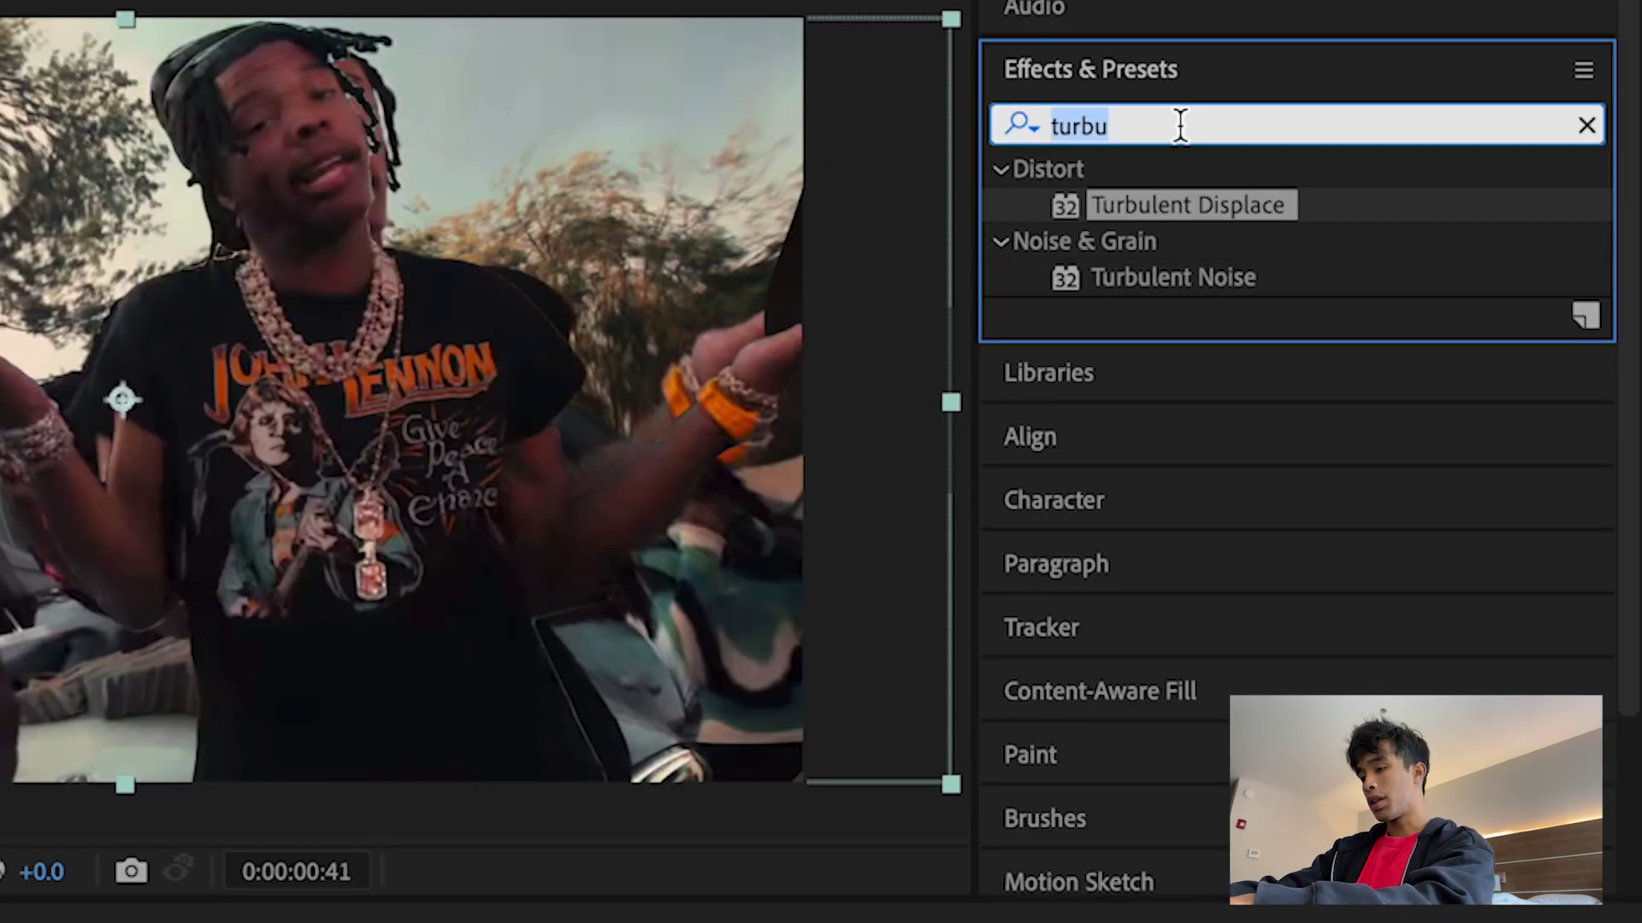
type("chrome")
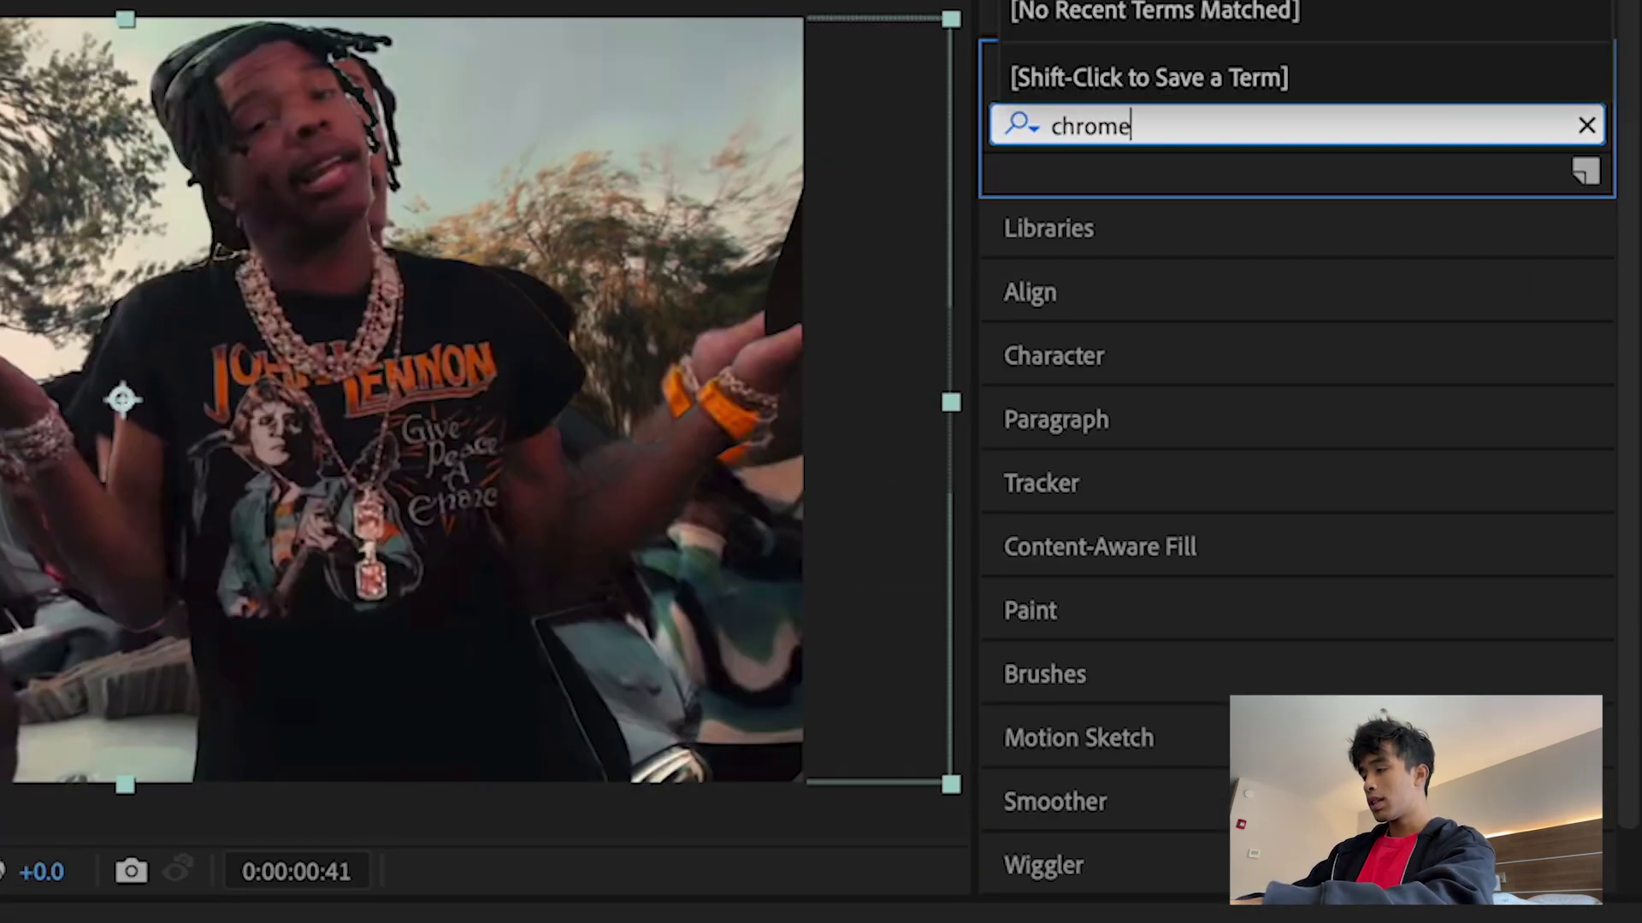
key("BackSpace")
key("BackSpace")
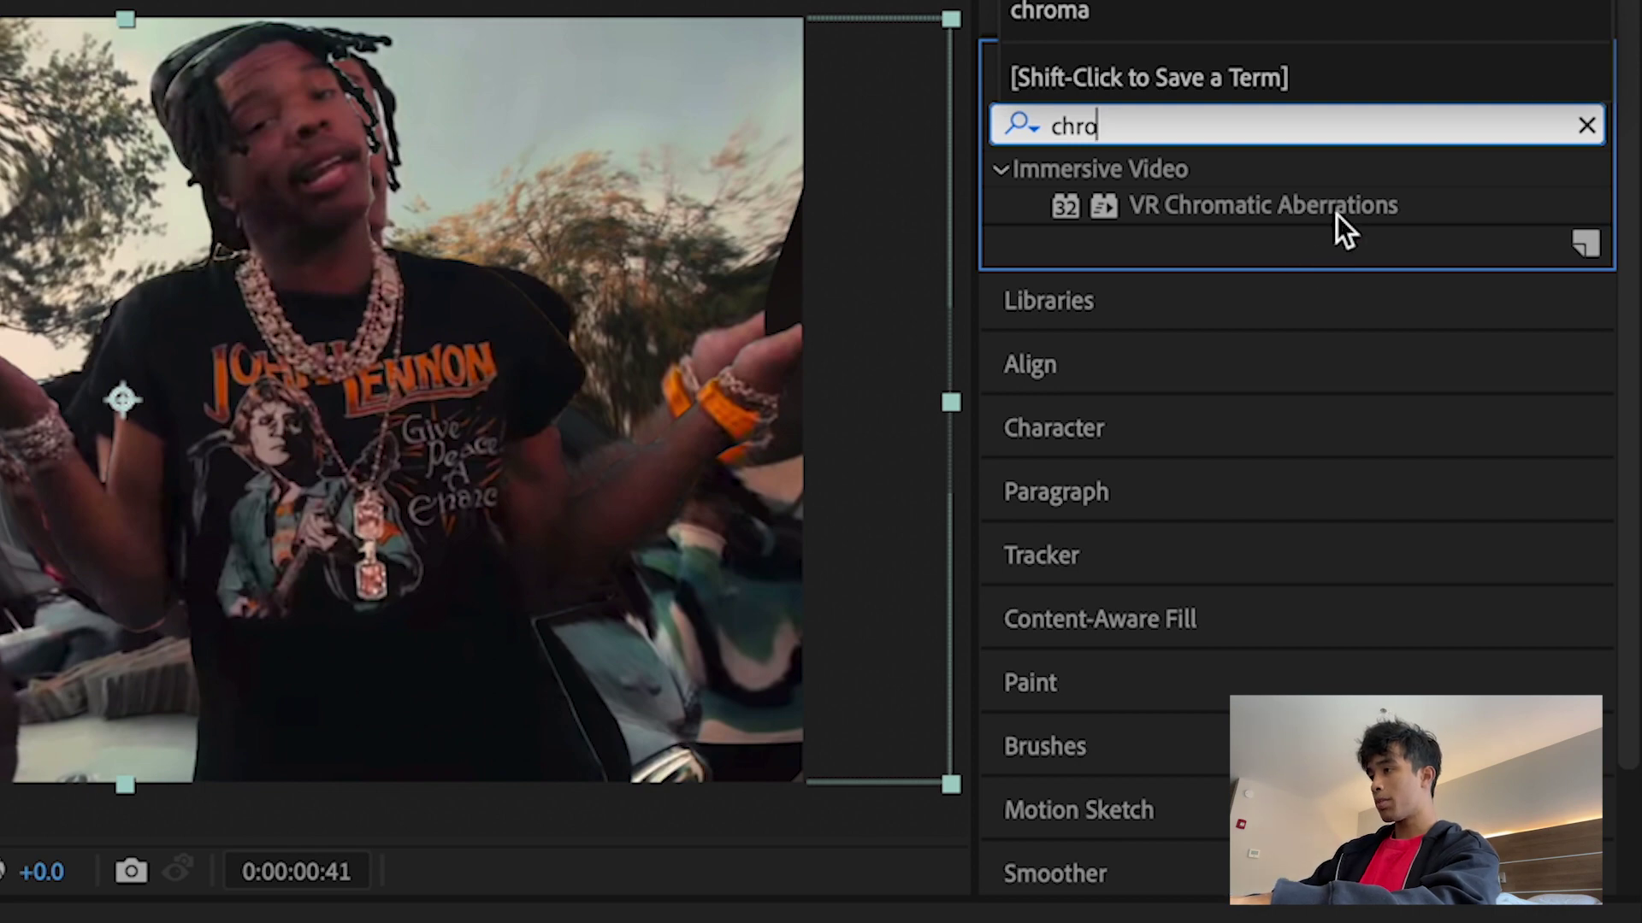
left_click_drag(1339, 215, 0, 922)
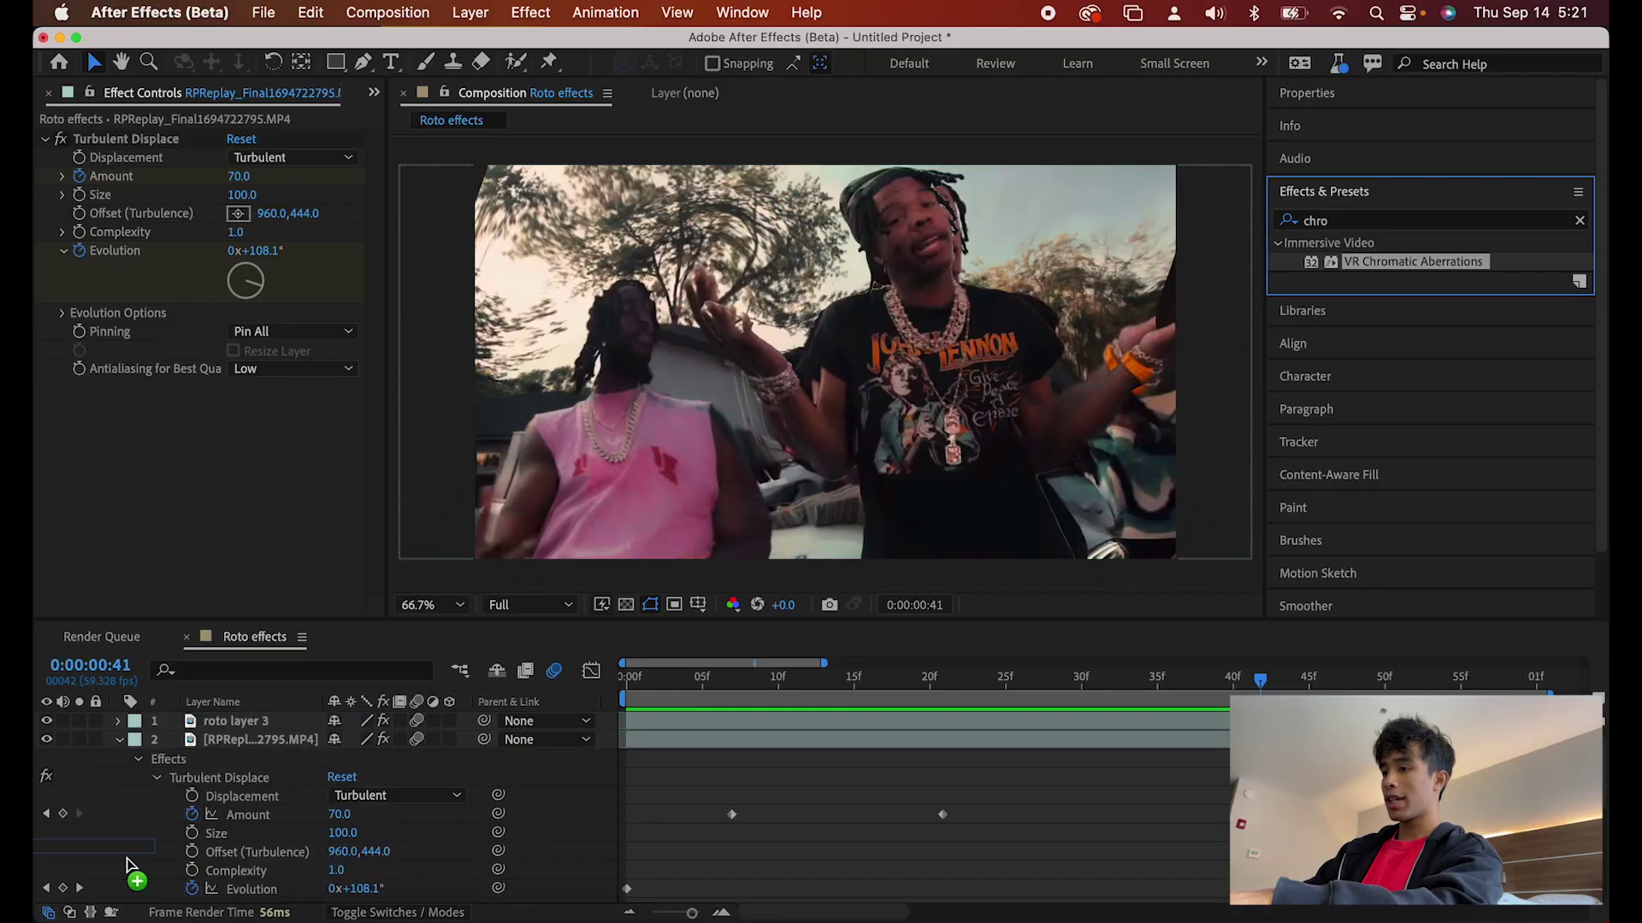
left_click_drag(126, 865, 259, 740)
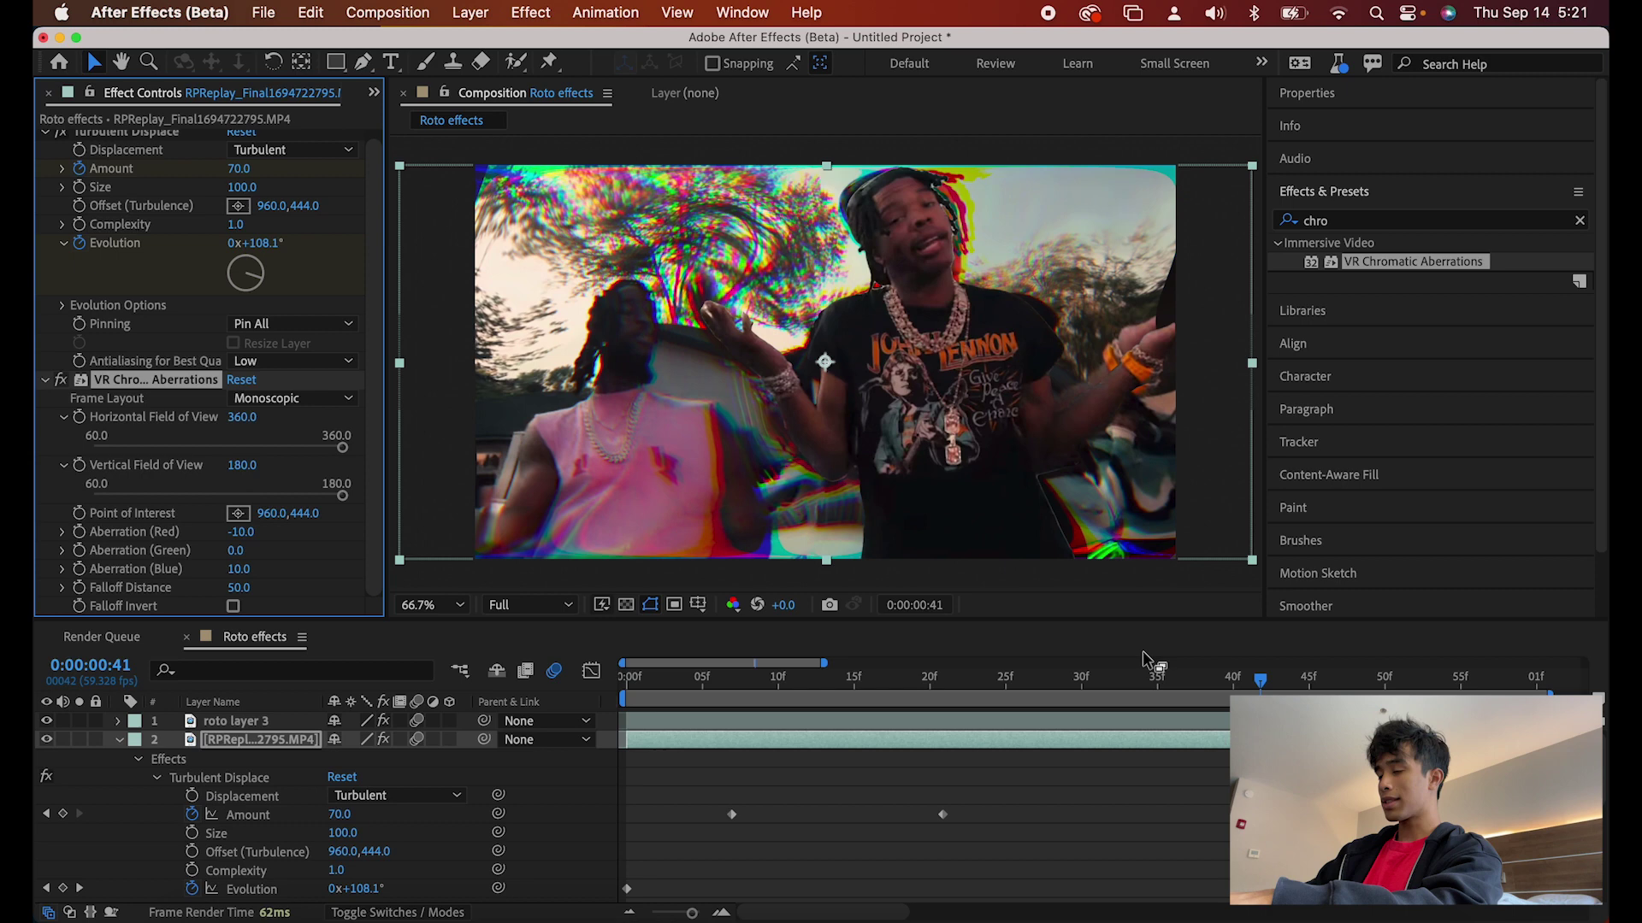
left_click_drag(1234, 680, 733, 767)
scroll(707, 710, "down", 3)
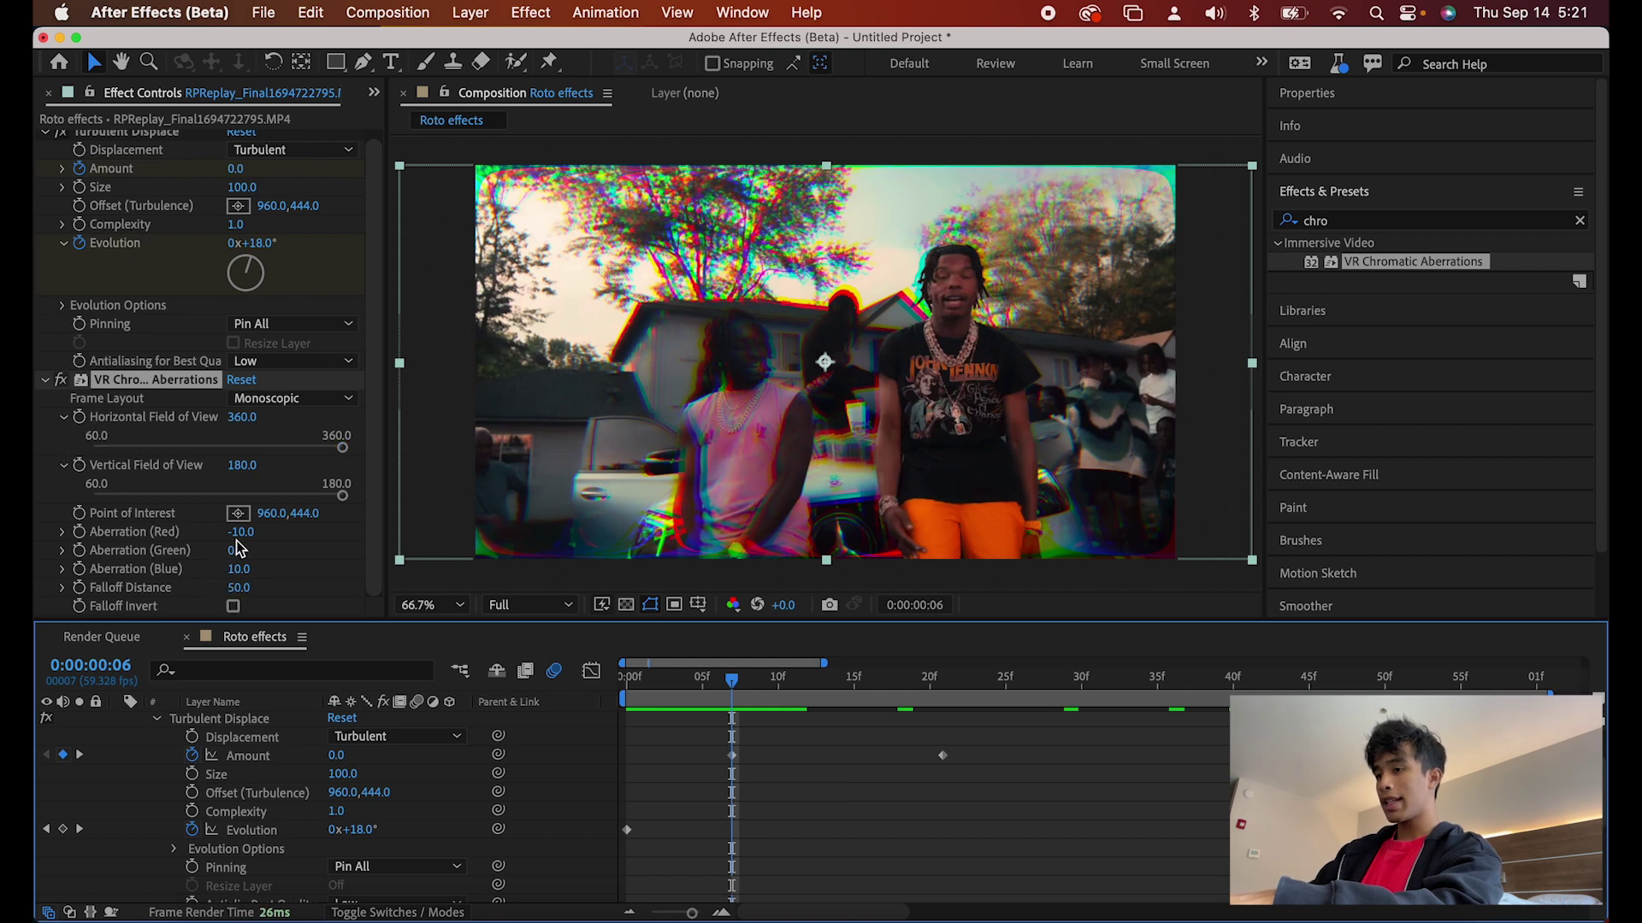
left_click(80, 532)
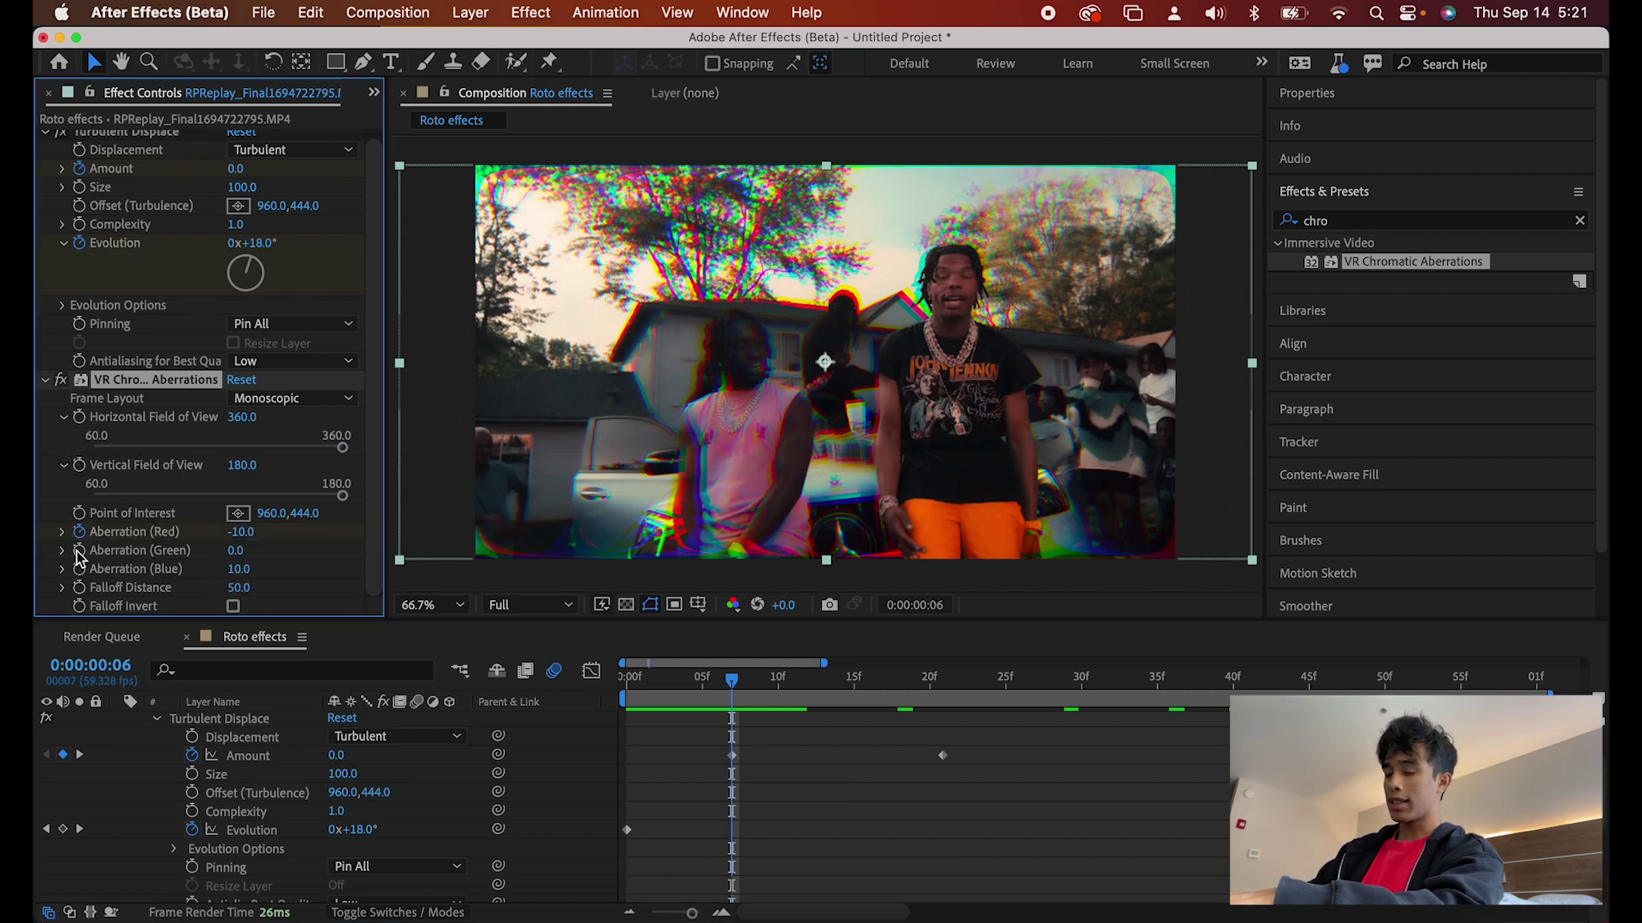
Step: Keyframe Aberration Red and Blue at 0 on frame 6
left_click(241, 532)
type("0")
key("Return")
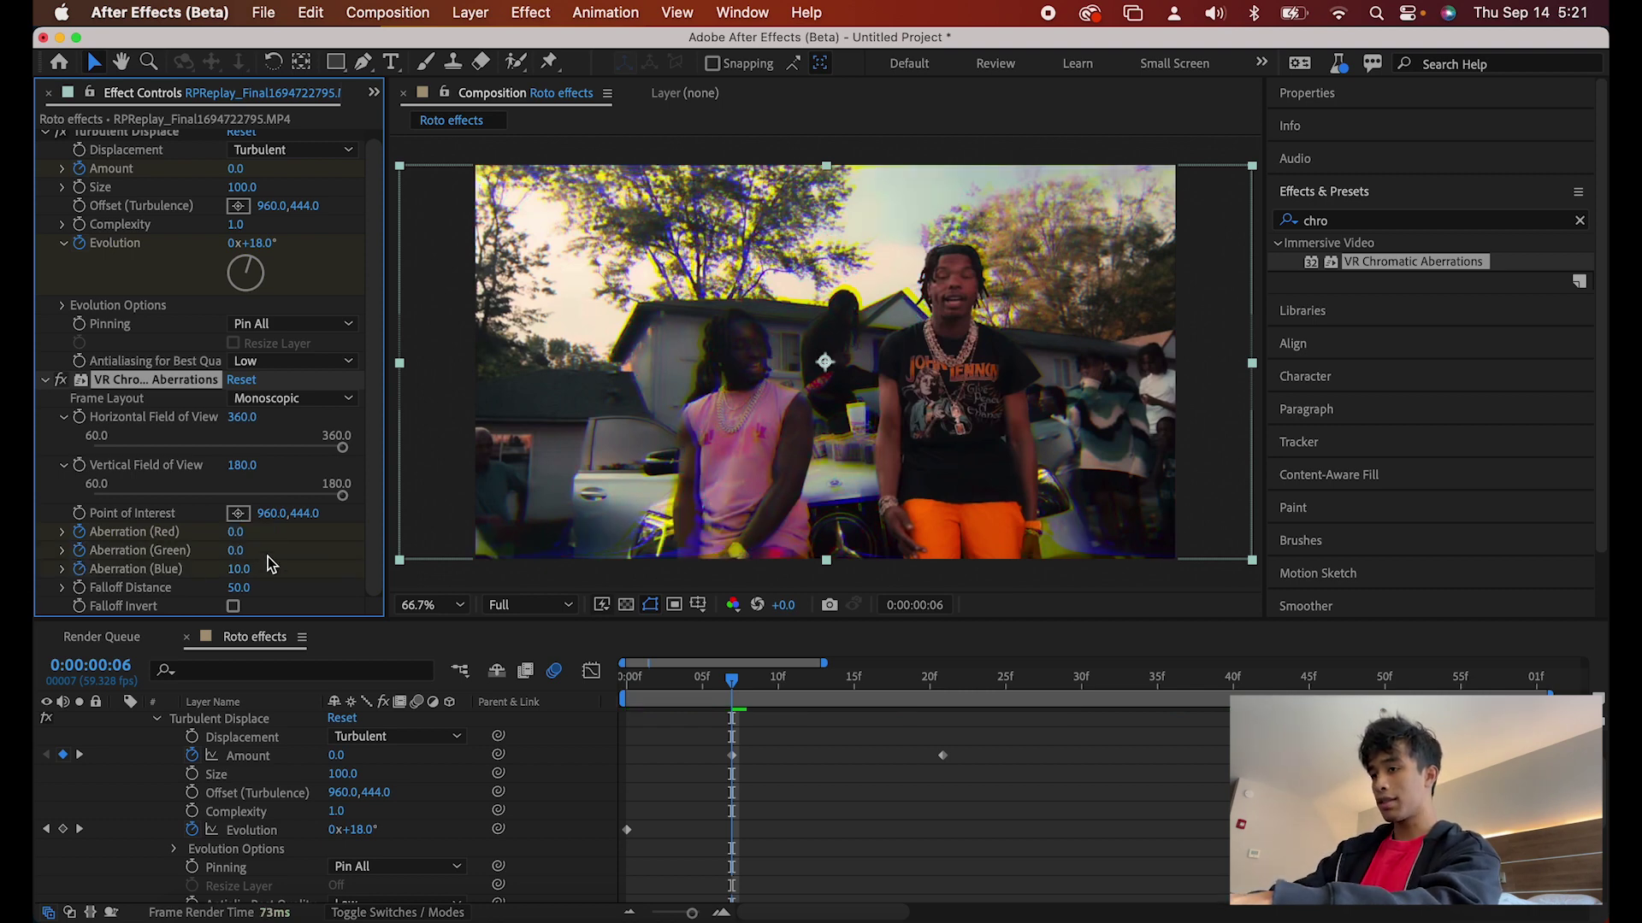
left_click(256, 569)
type("0")
key("Return")
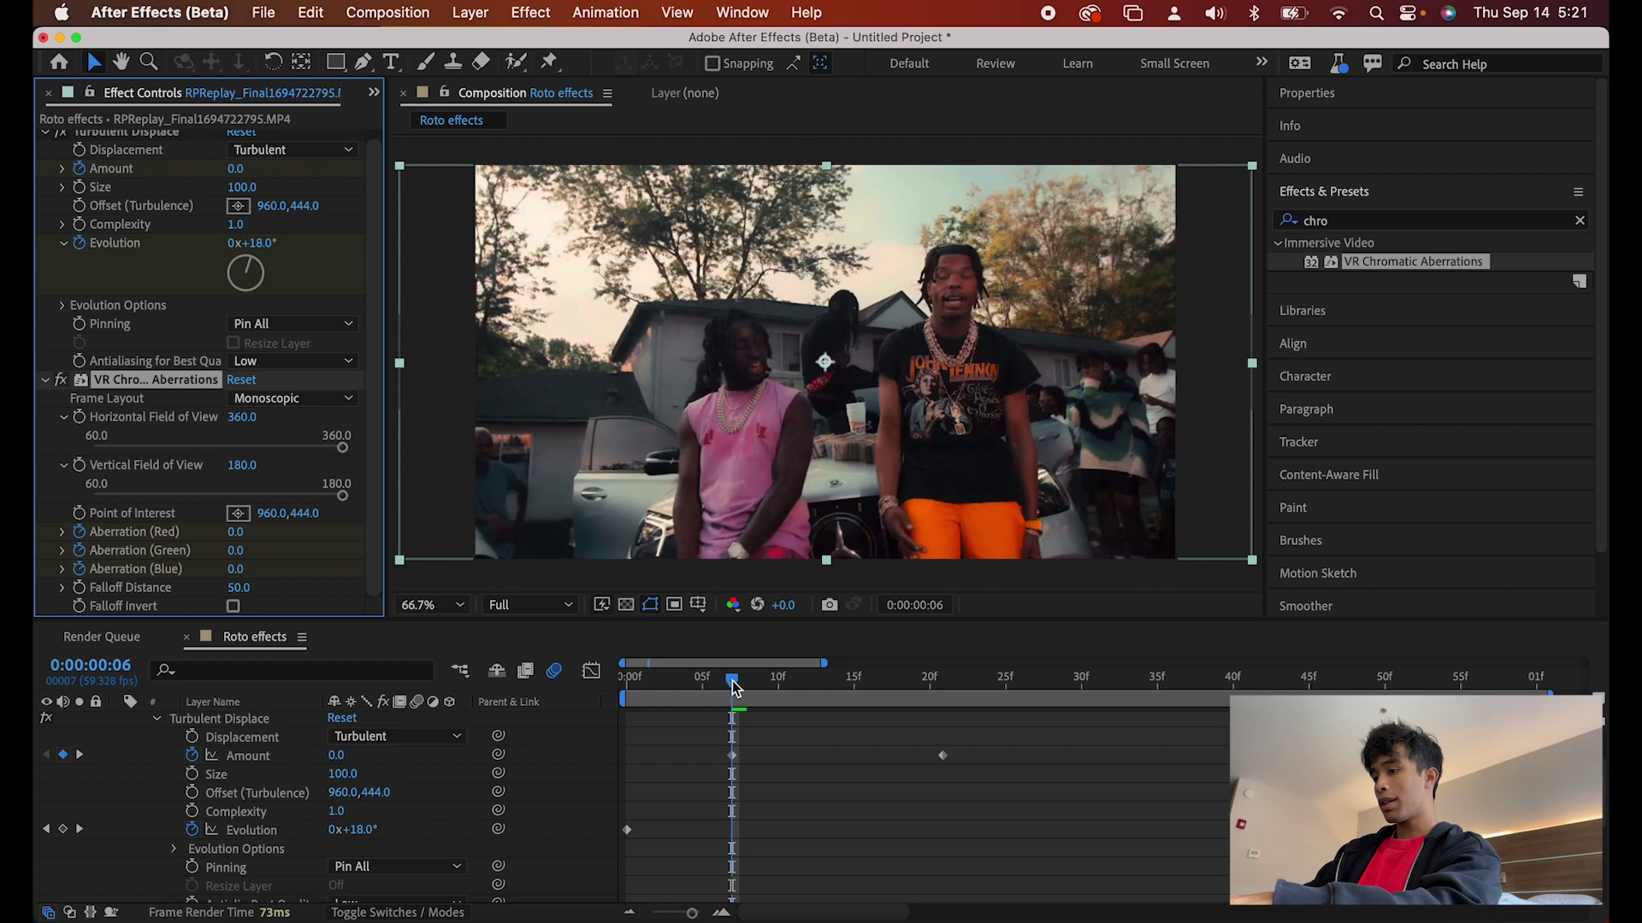
Step: Set Red 5 and Blue -5 at frame 22, then preview from frame 6
left_click_drag(734, 688, 978, 679)
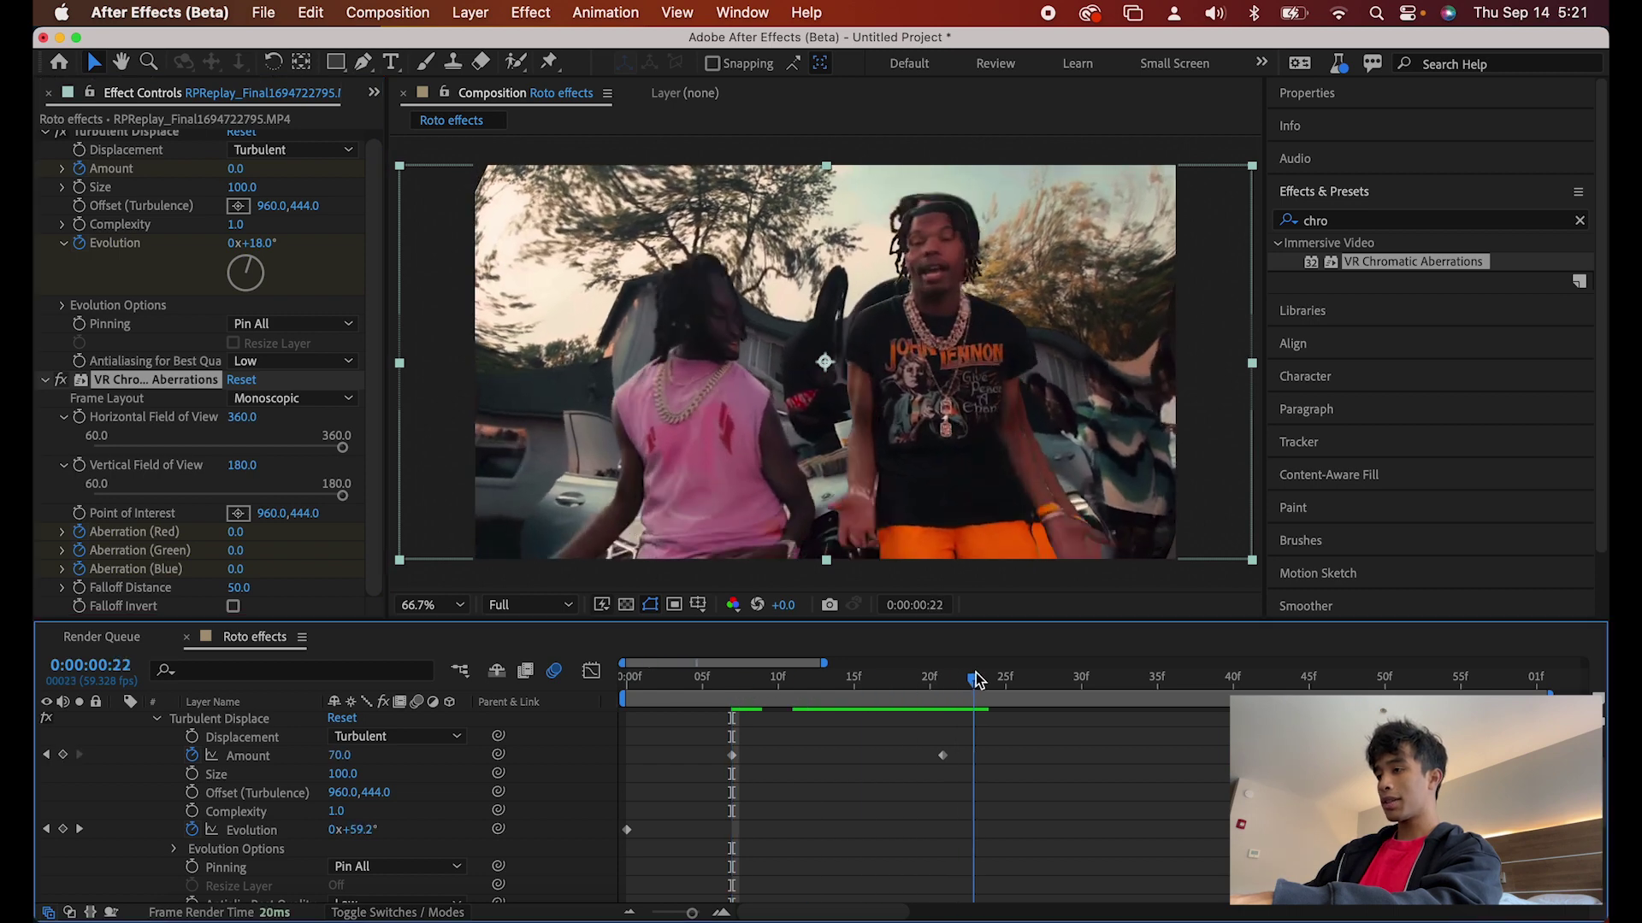
left_click(236, 532)
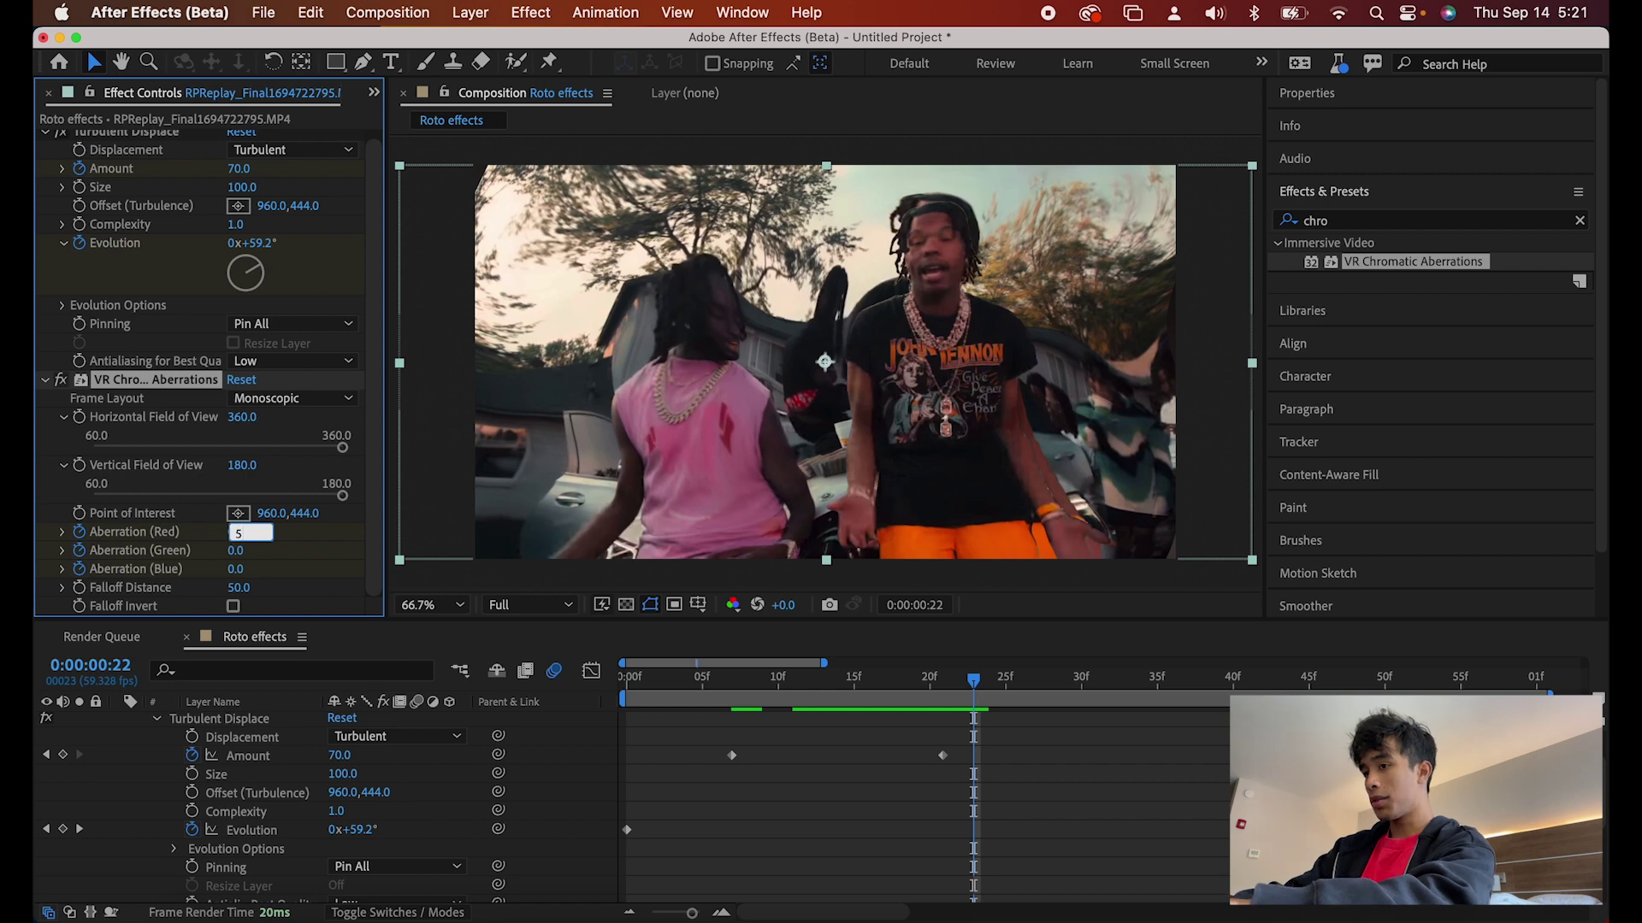
key("Return")
left_click(242, 569)
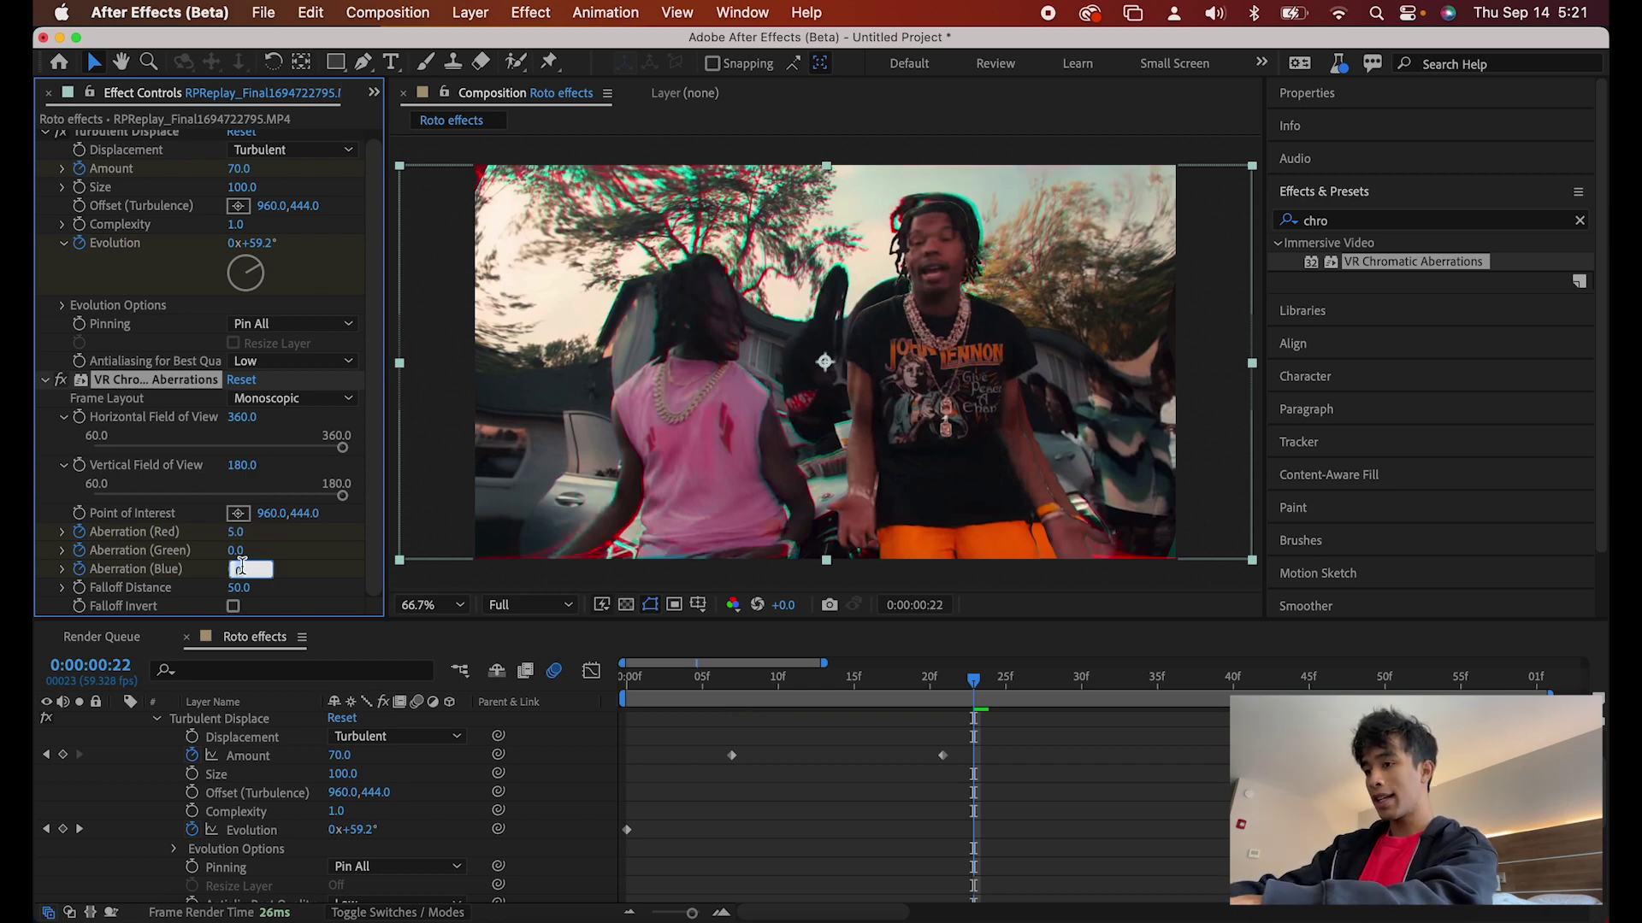
key("Return")
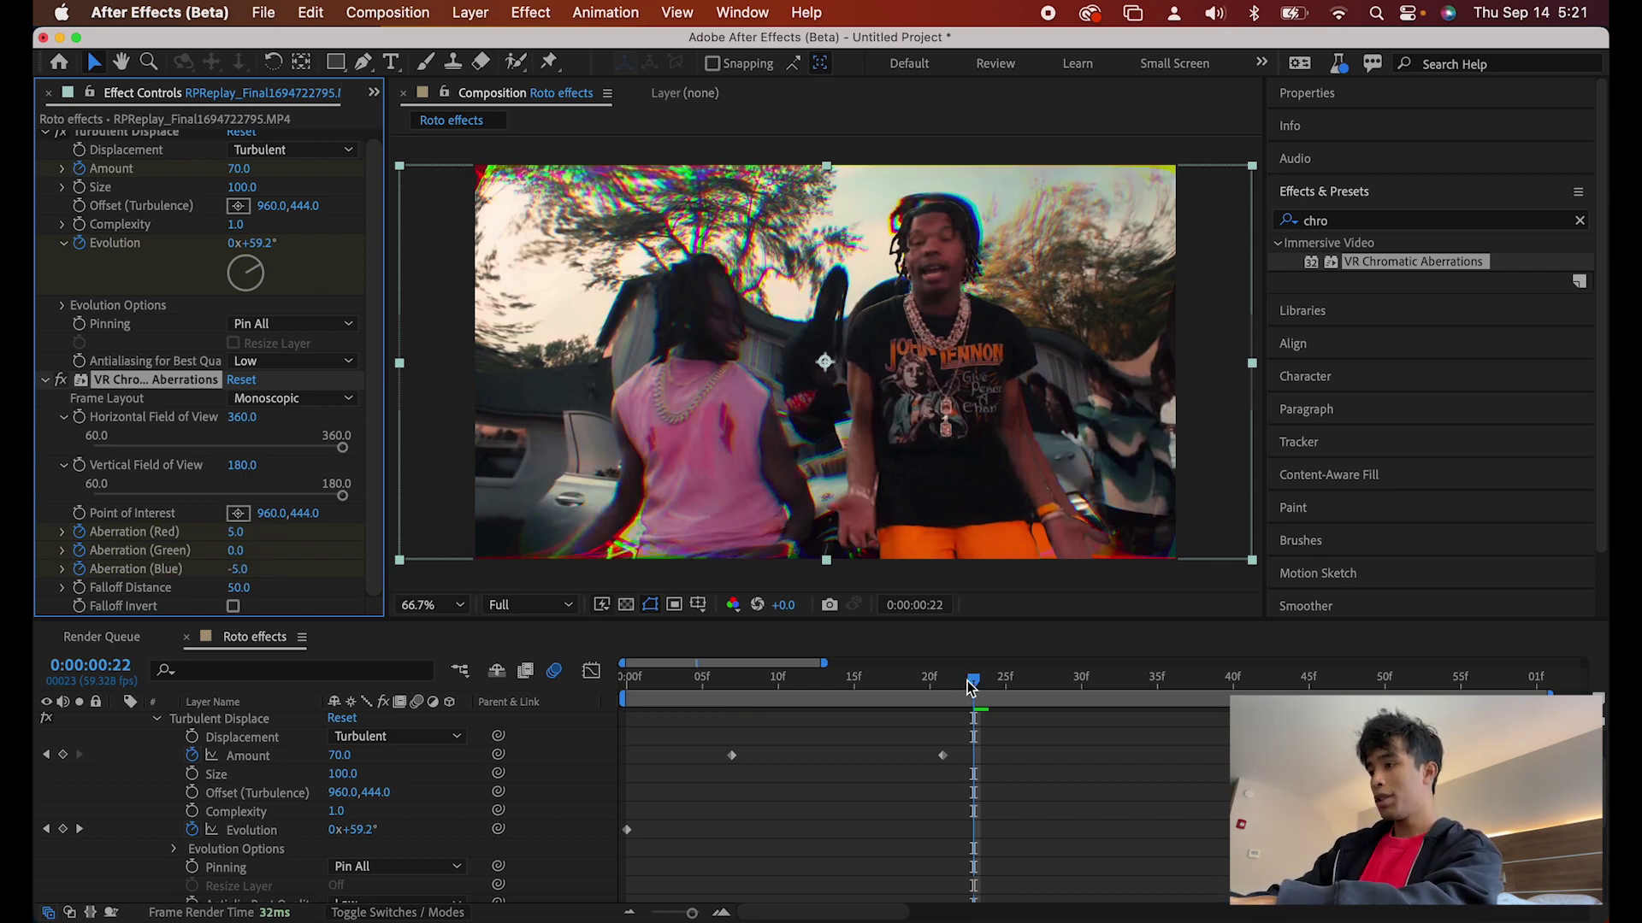
left_click(731, 682)
key("space")
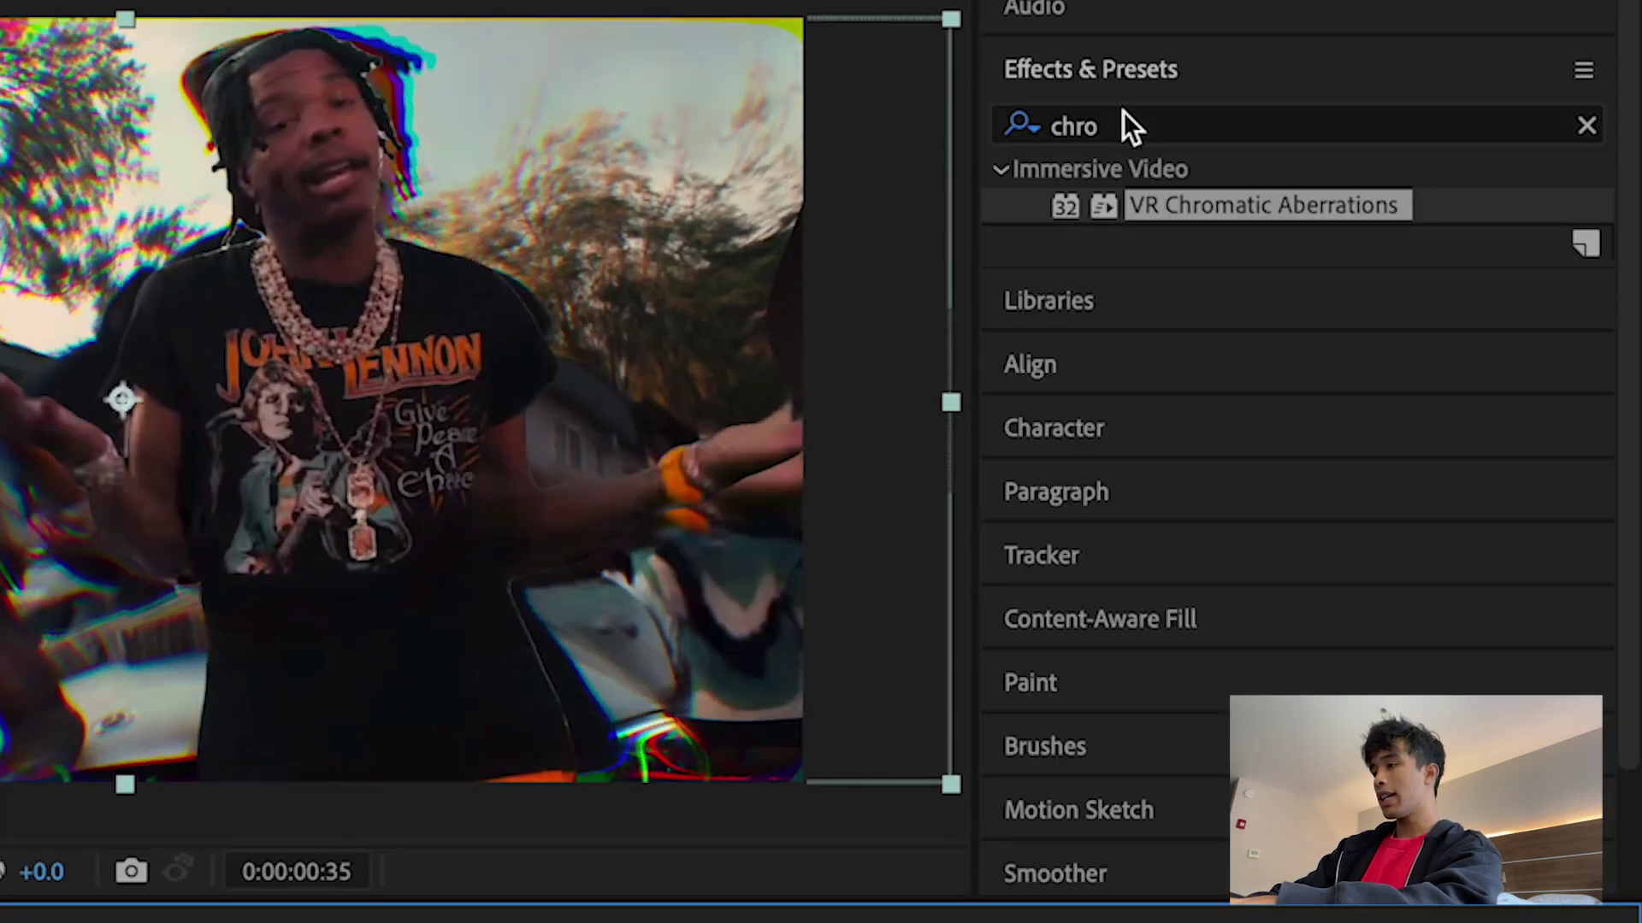
Step: Search 'glo', drop Glow onto the footage layer, and return to frame 6
left_click(1131, 128)
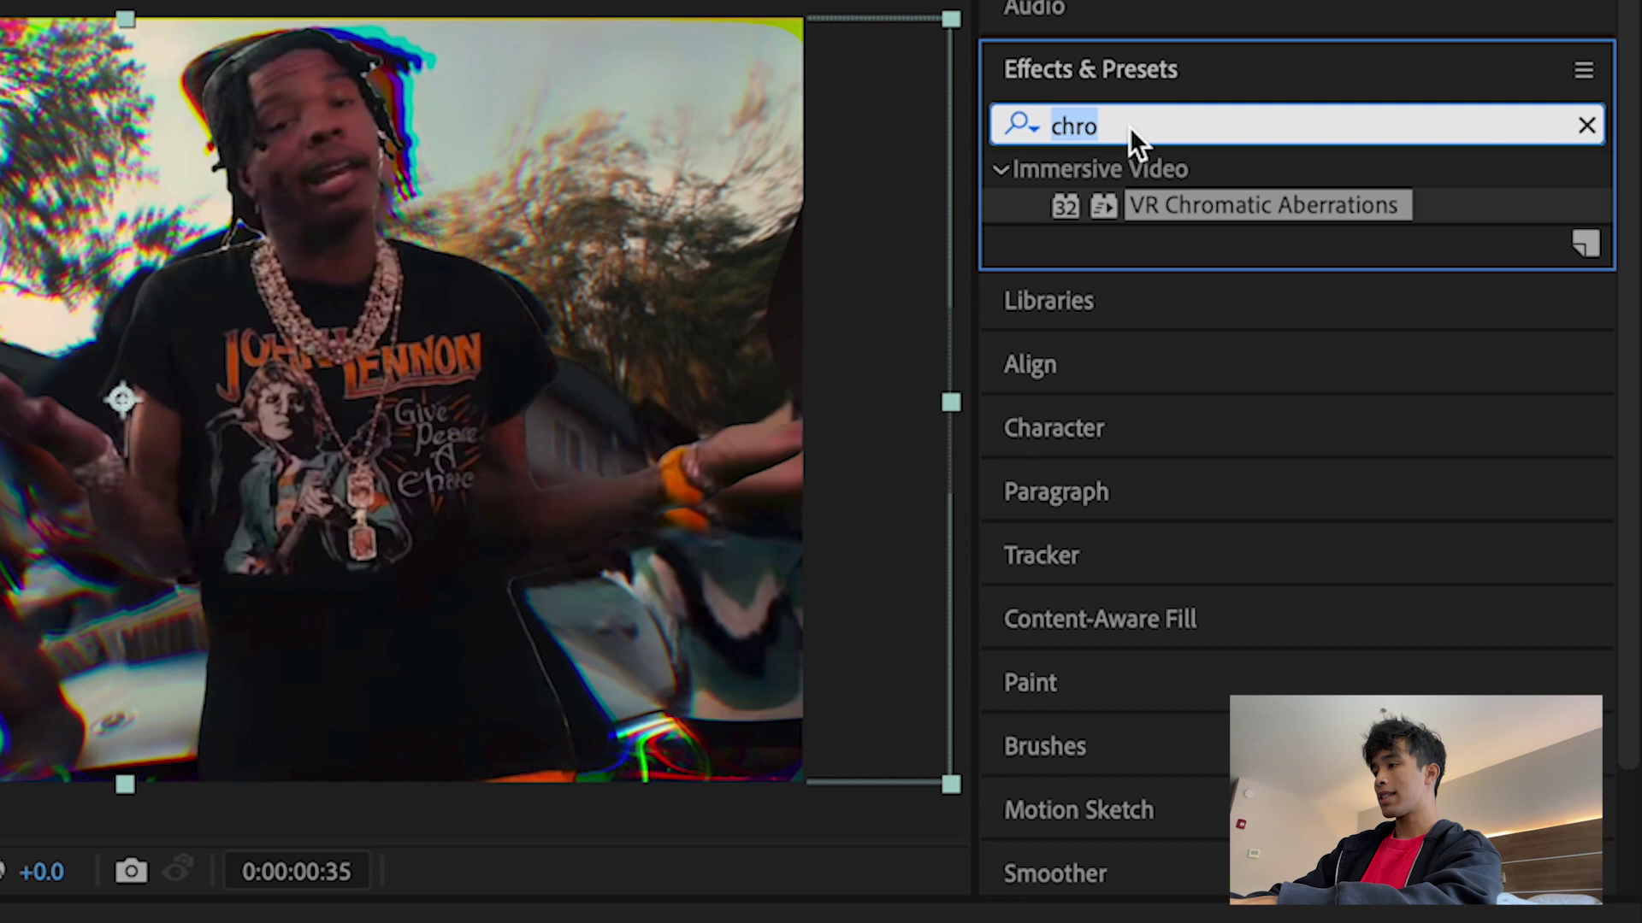
type("glow")
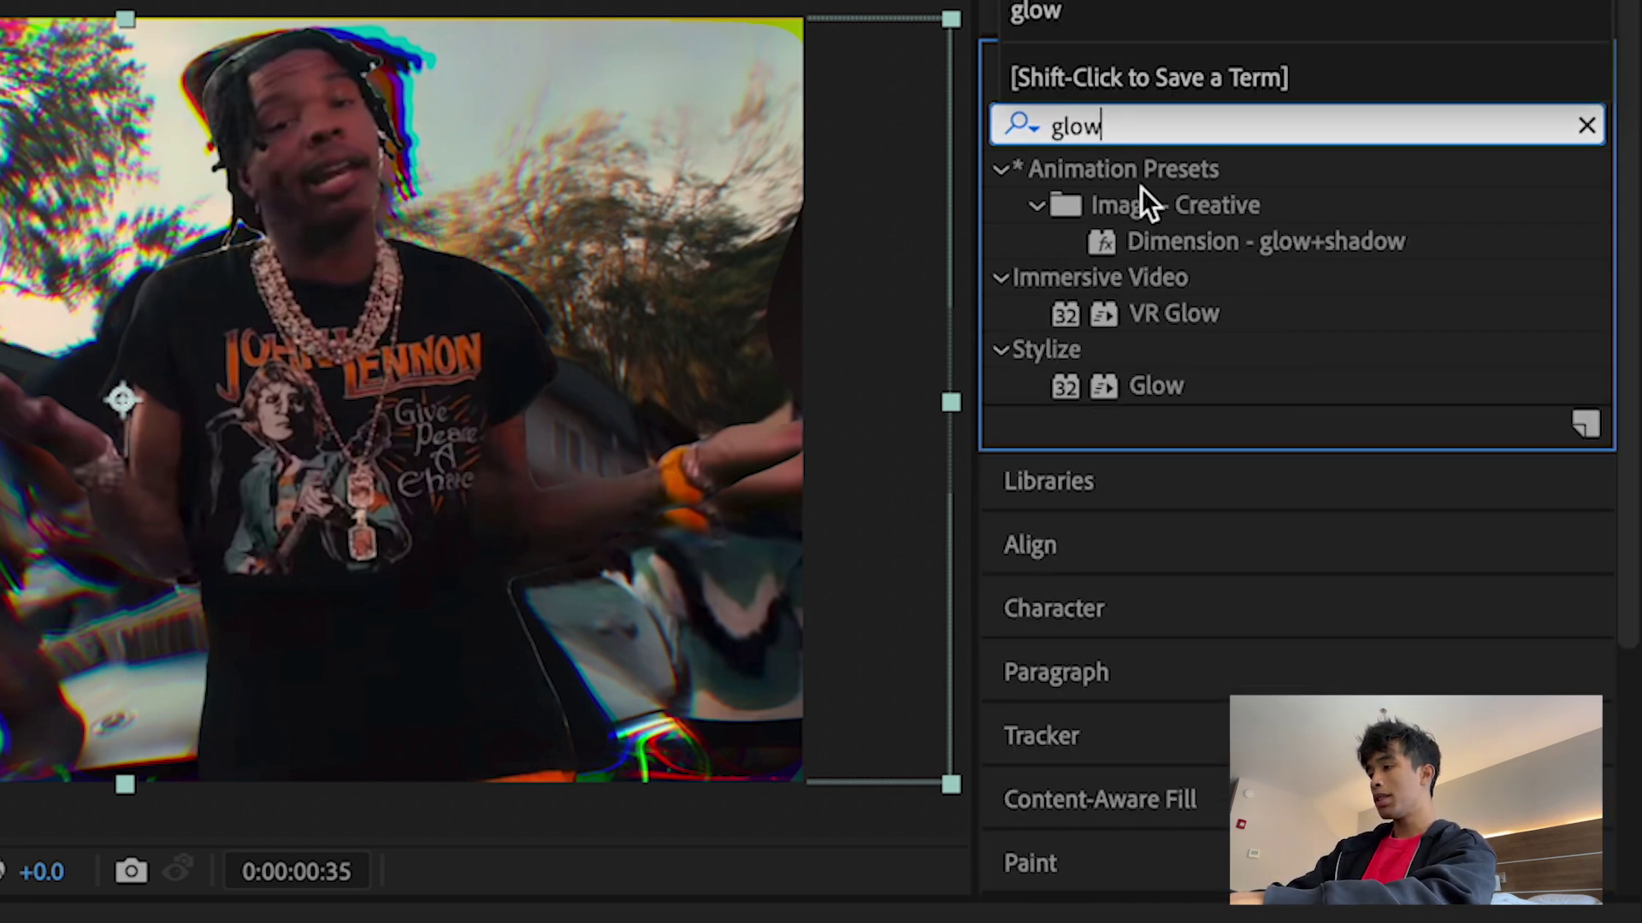
left_click_drag(1195, 386, 0, 922)
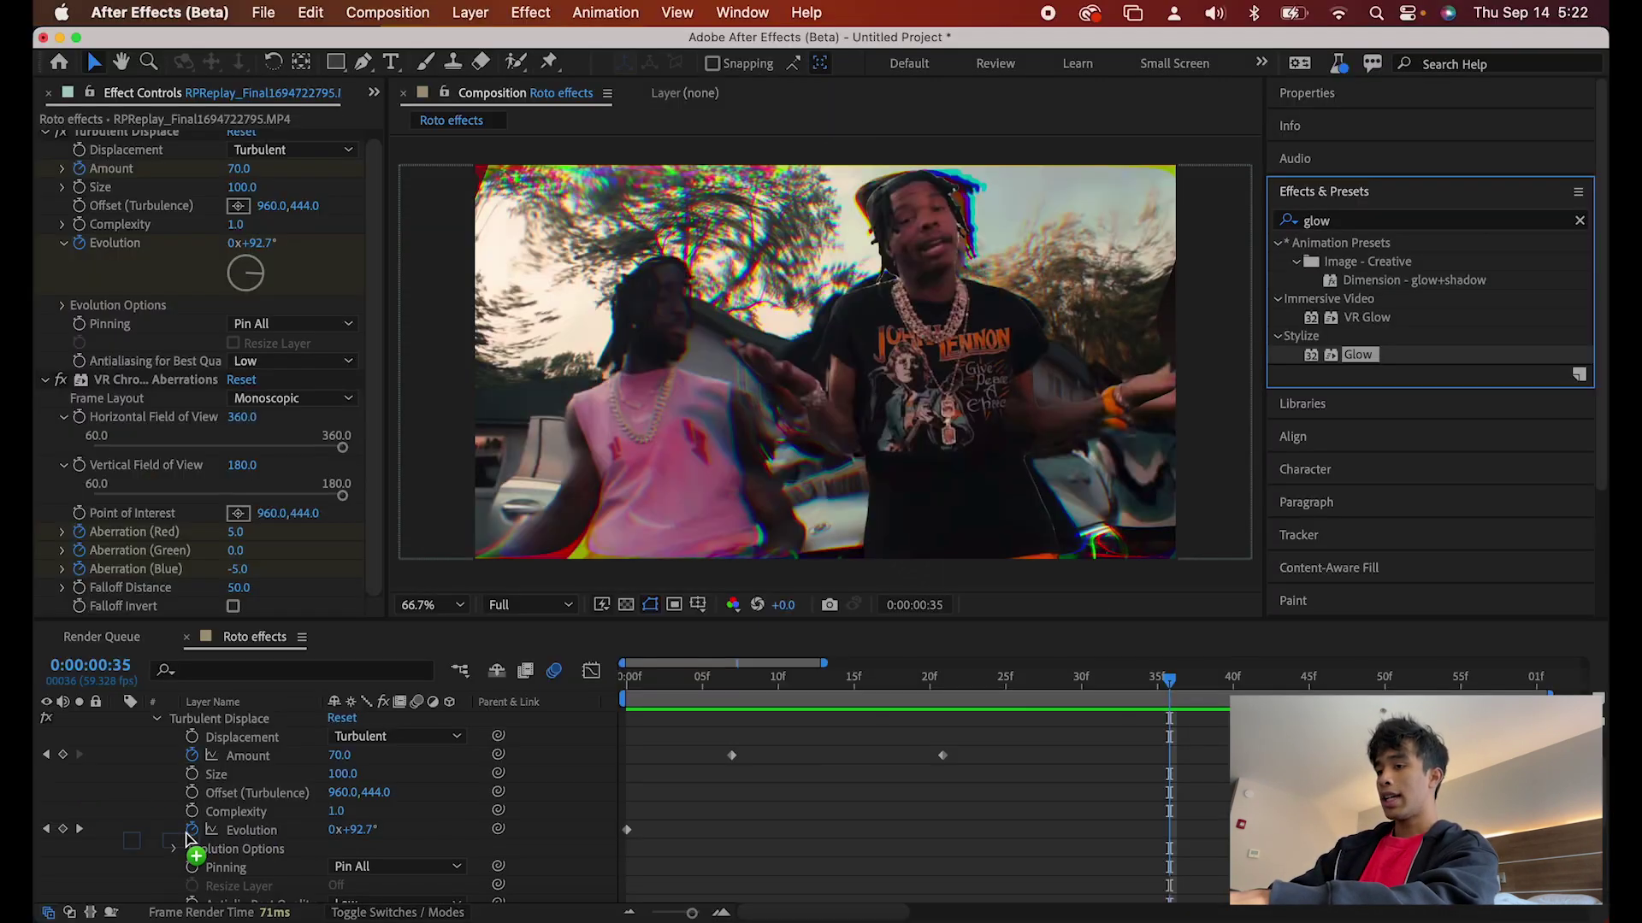
left_click_drag(189, 842, 261, 737)
scroll(368, 754, "up", 2)
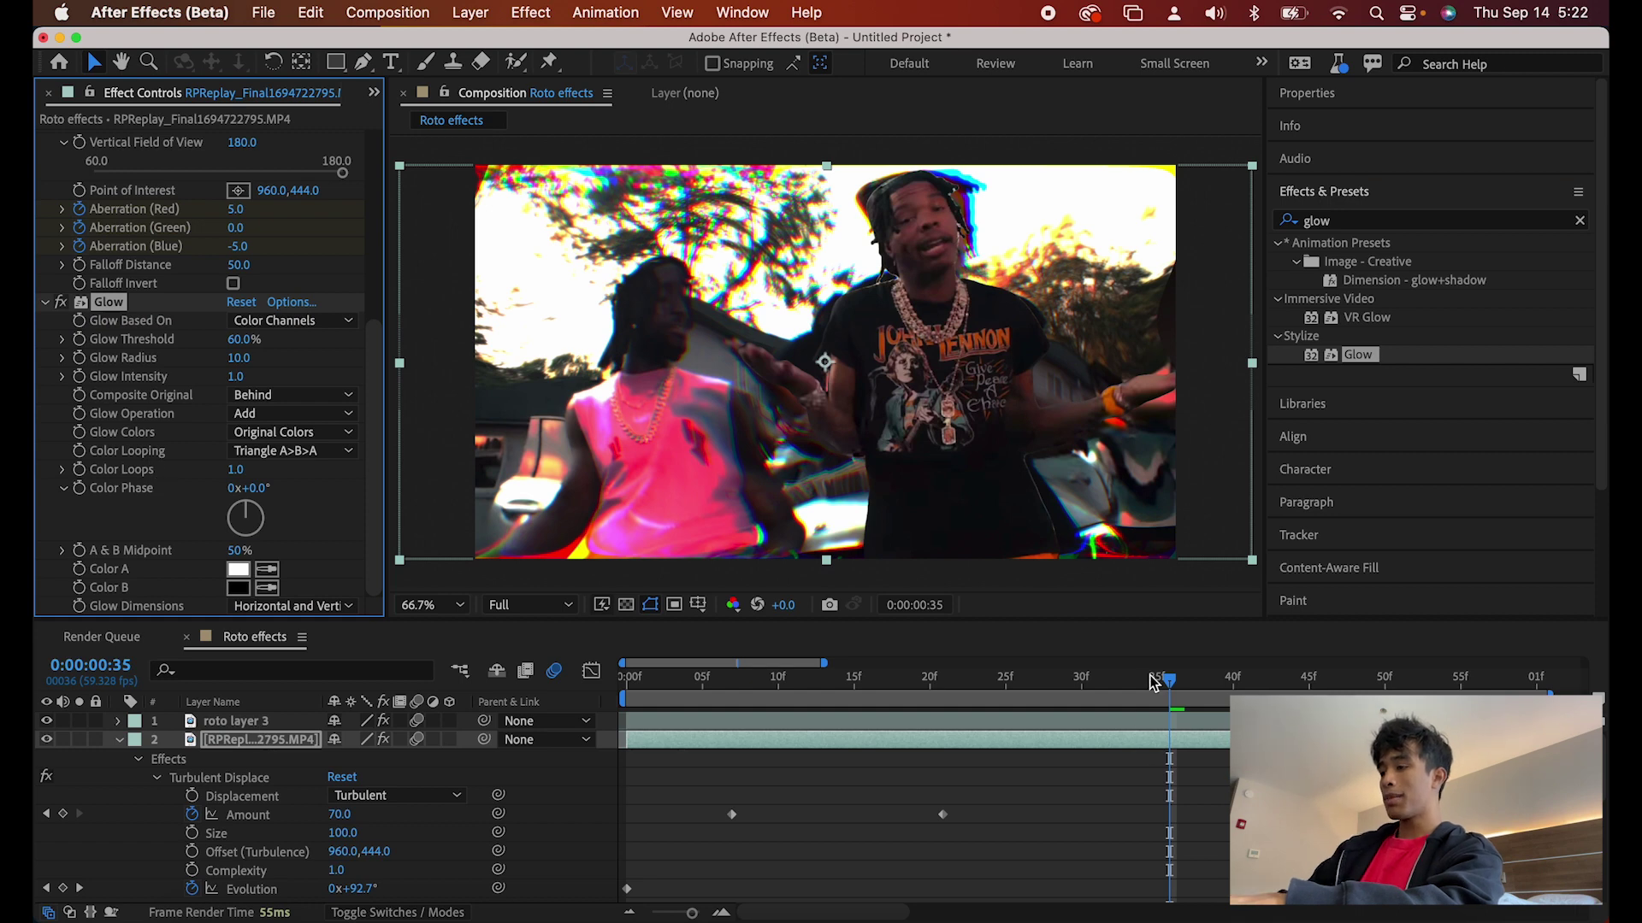
left_click_drag(1152, 679, 733, 680)
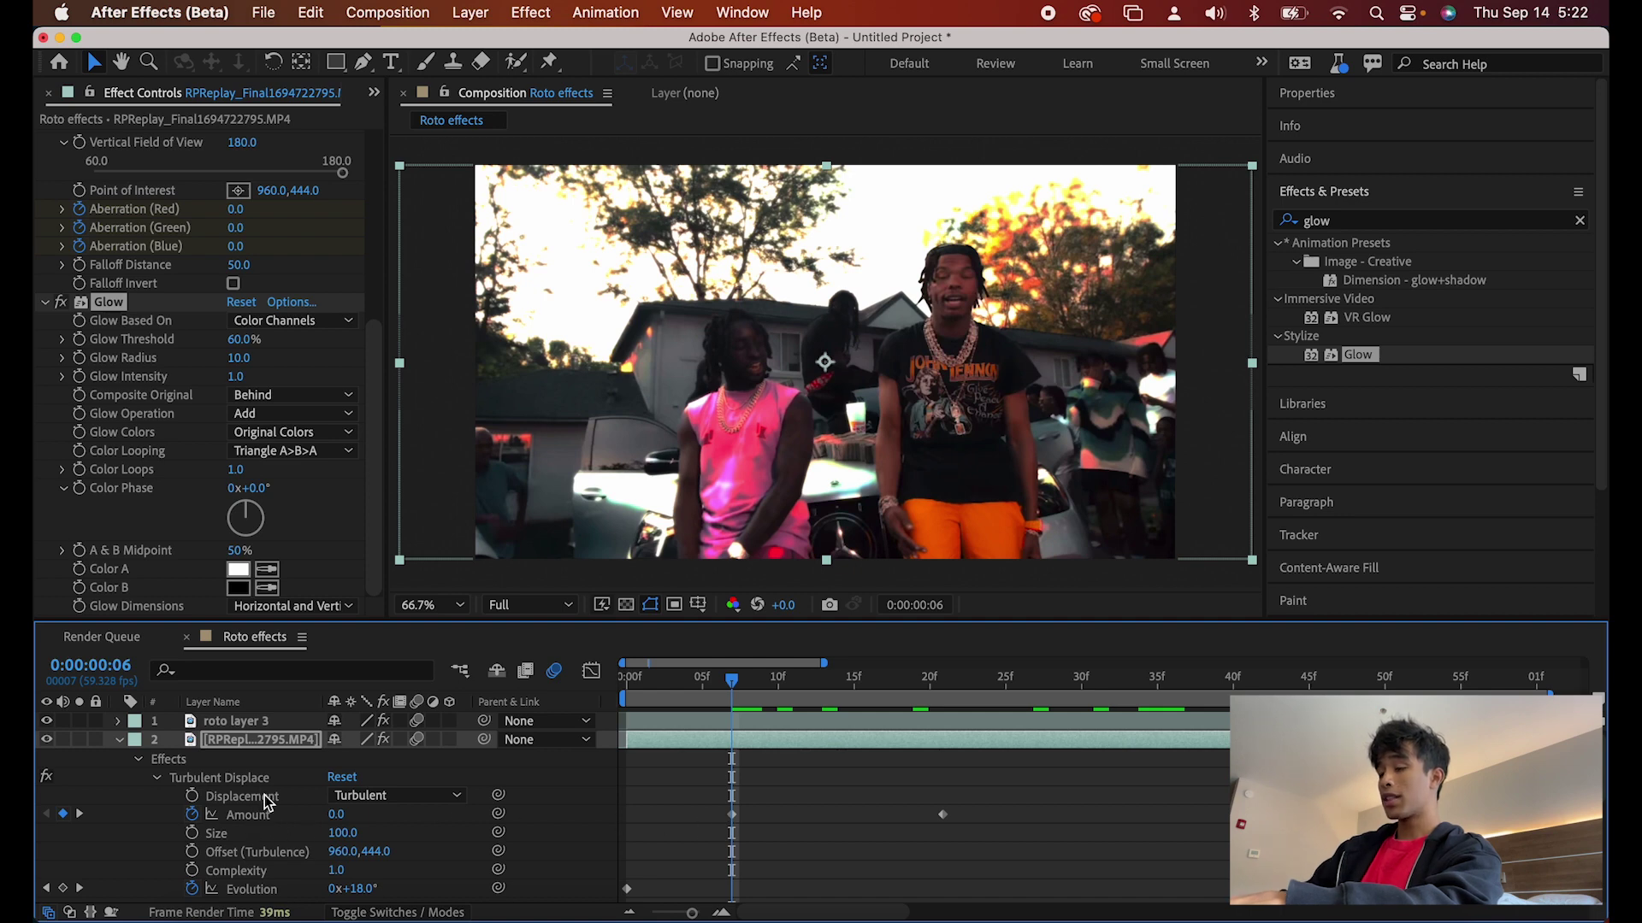
Step: Expand Glow and keyframe Glow Intensity at 0 on frame 6
scroll(766, 842, "down", 10)
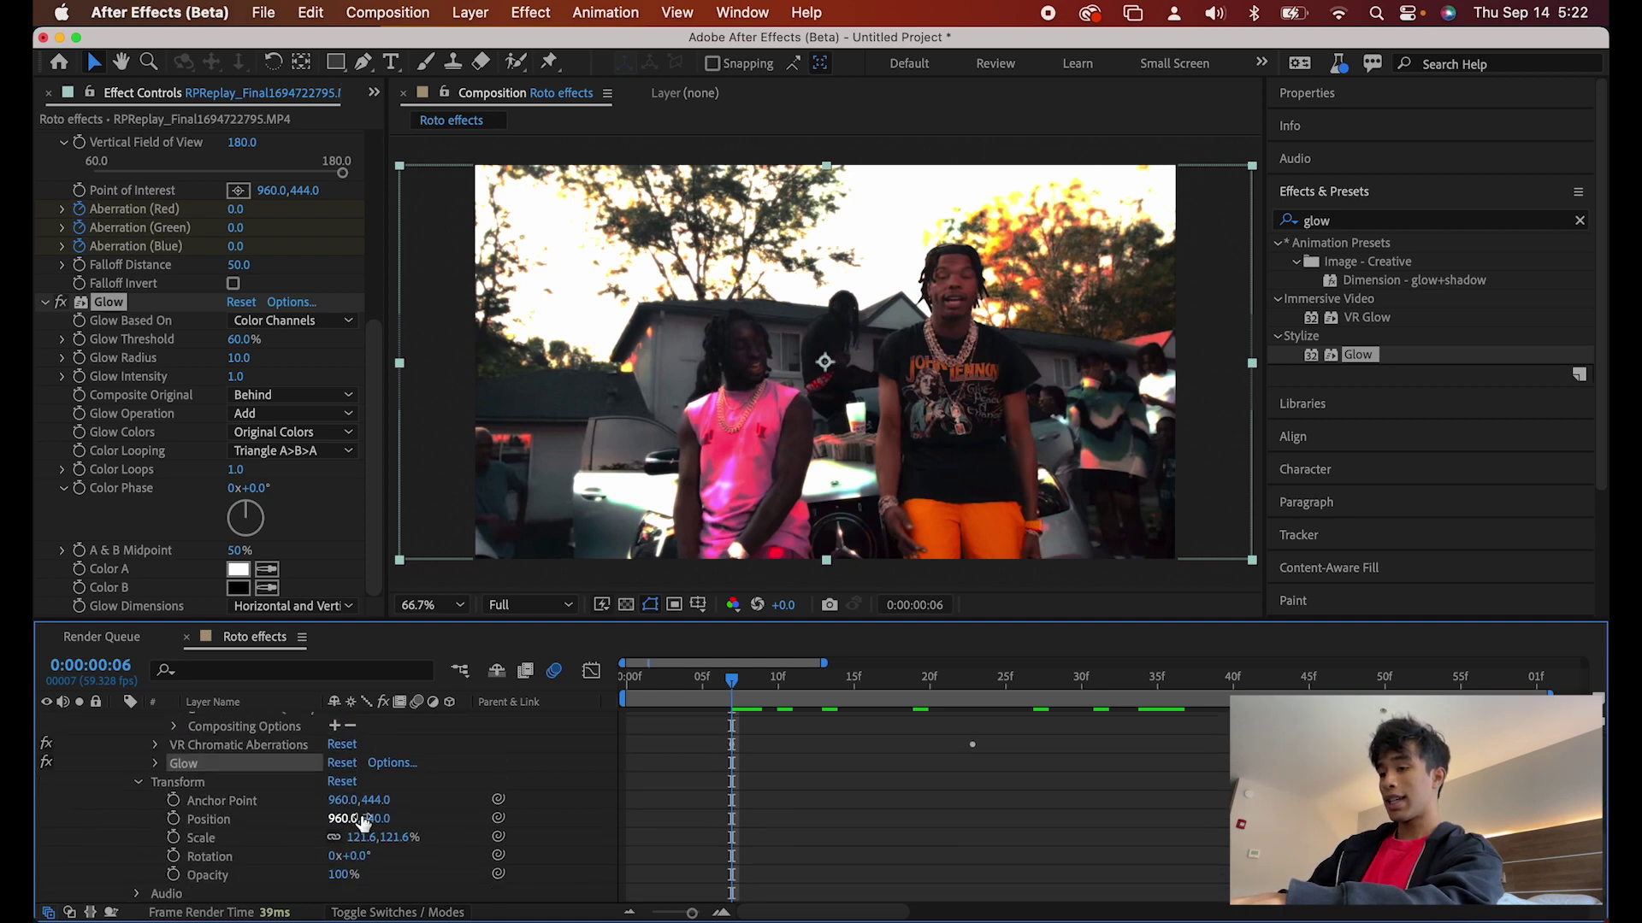
left_click(155, 764)
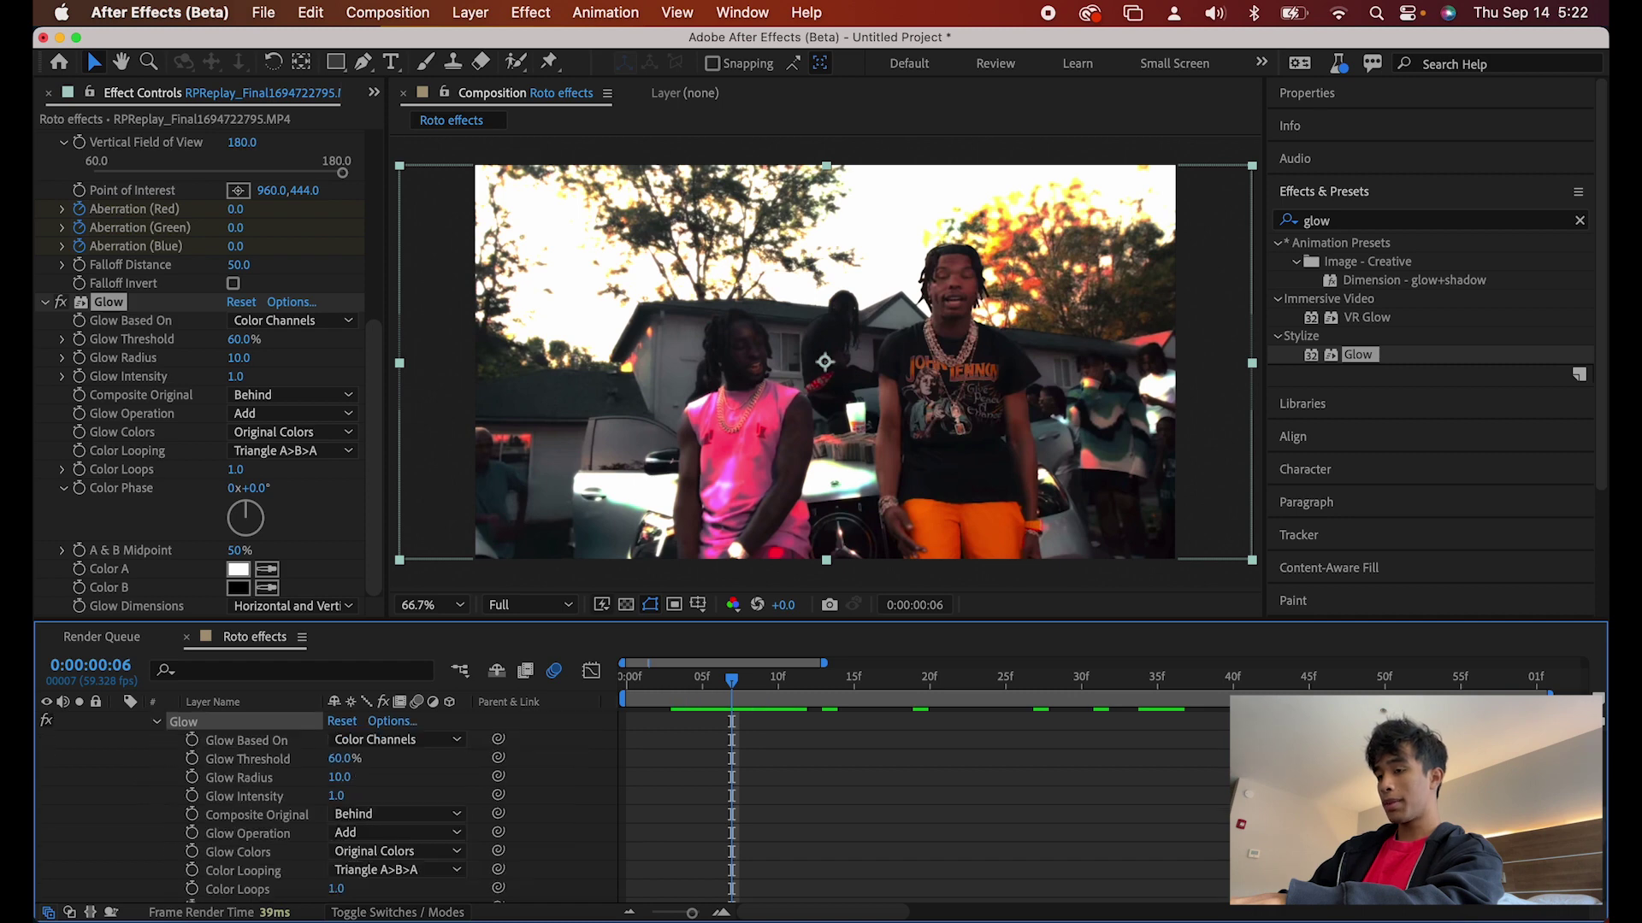
left_click(193, 796)
left_click(339, 796)
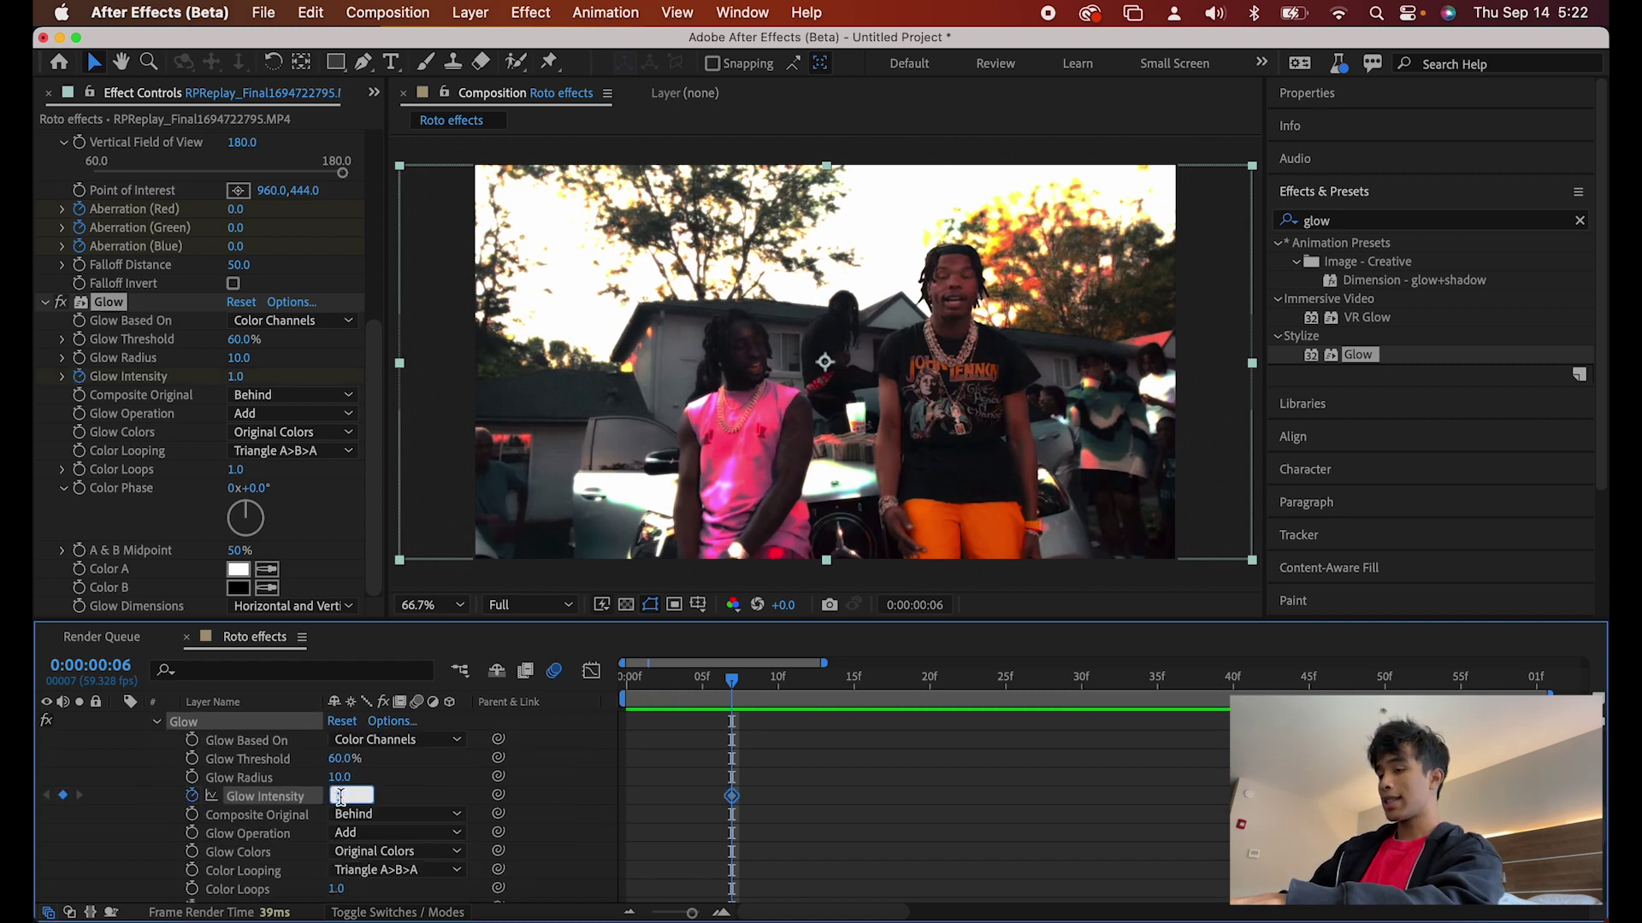
key("Return")
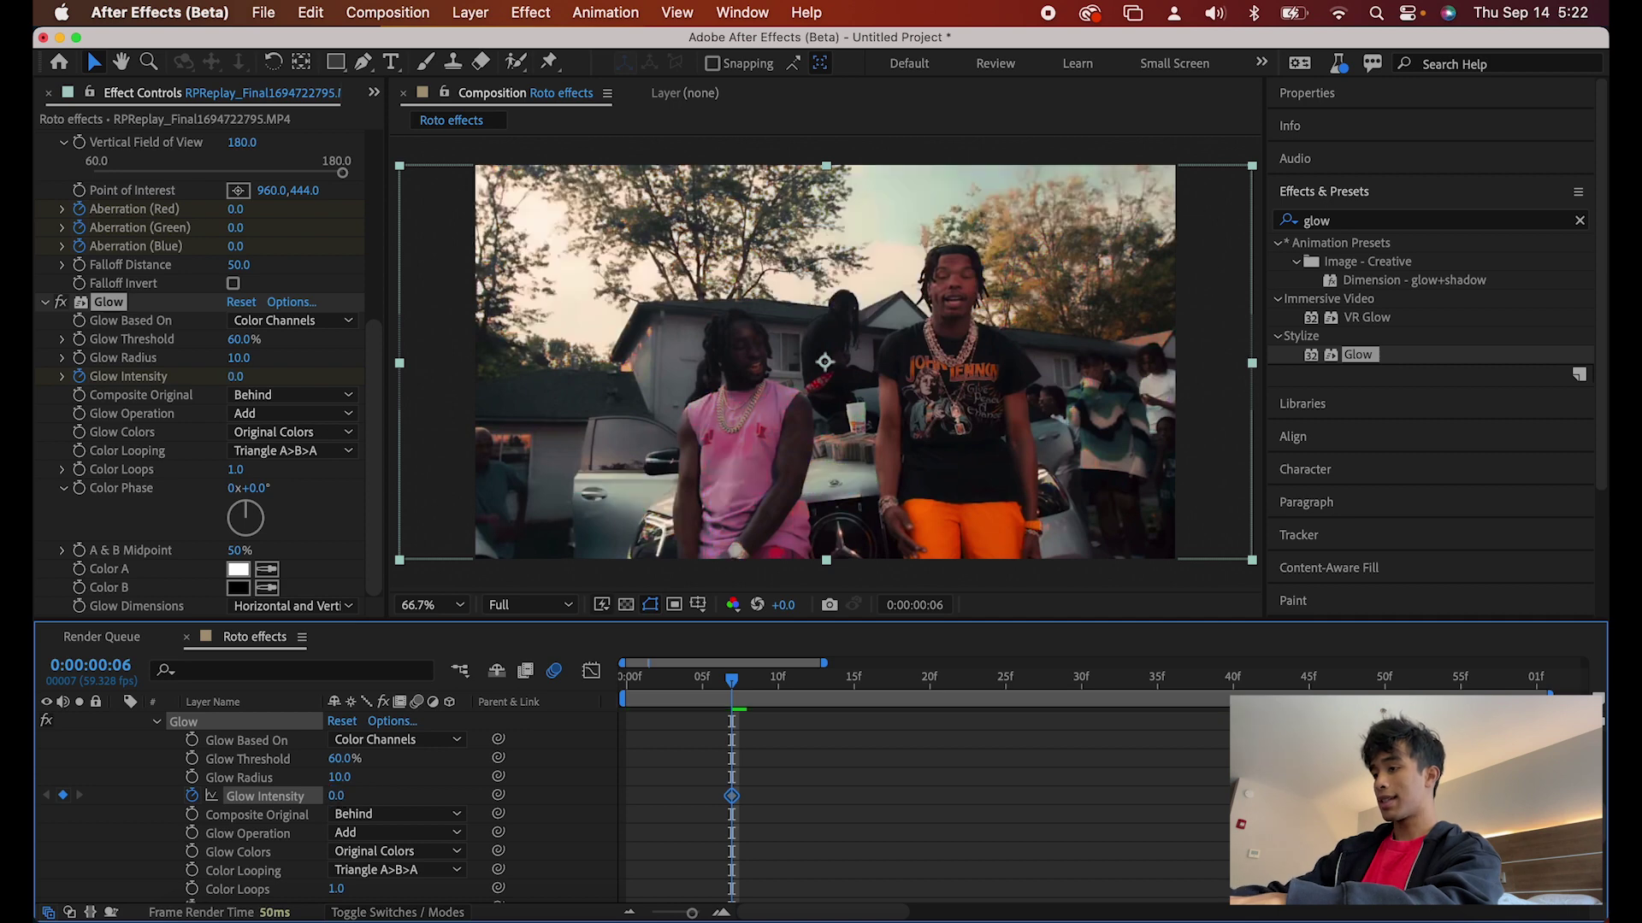
Step: Raise Glow Intensity to about 0.5 at frame 34 and set Glow Radius to 99
left_click_drag(724, 678, 1154, 678)
left_click_drag(337, 796, 428, 791)
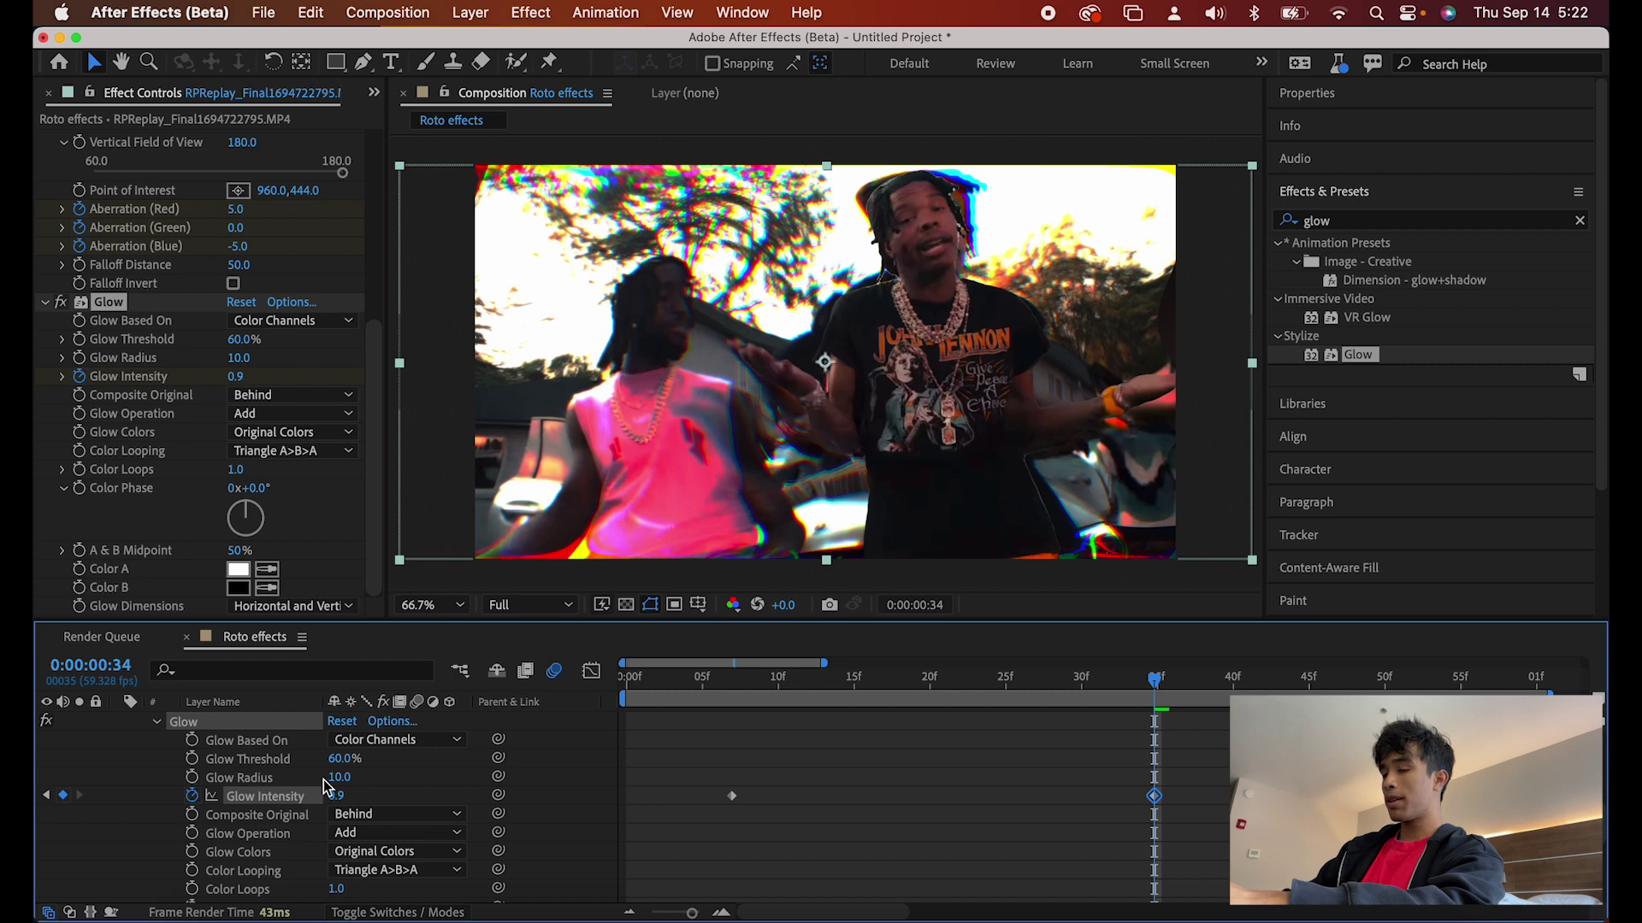
left_click_drag(342, 780, 306, 801)
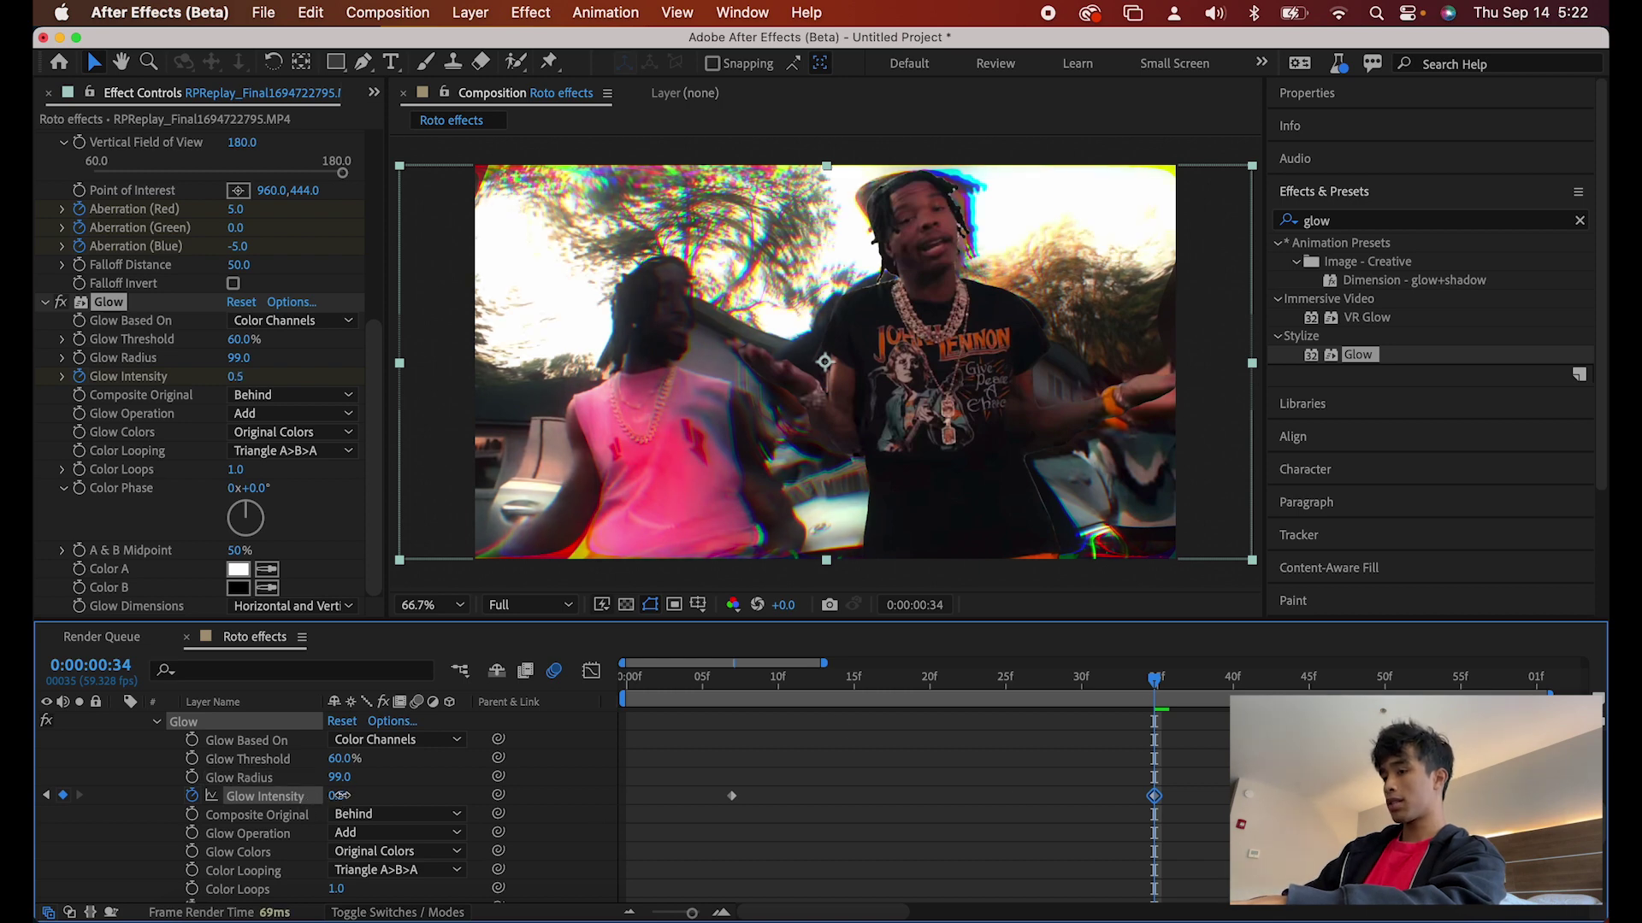
left_click_drag(339, 795, 346, 795)
left_click_drag(1149, 671, 658, 680)
left_click(1288, 219)
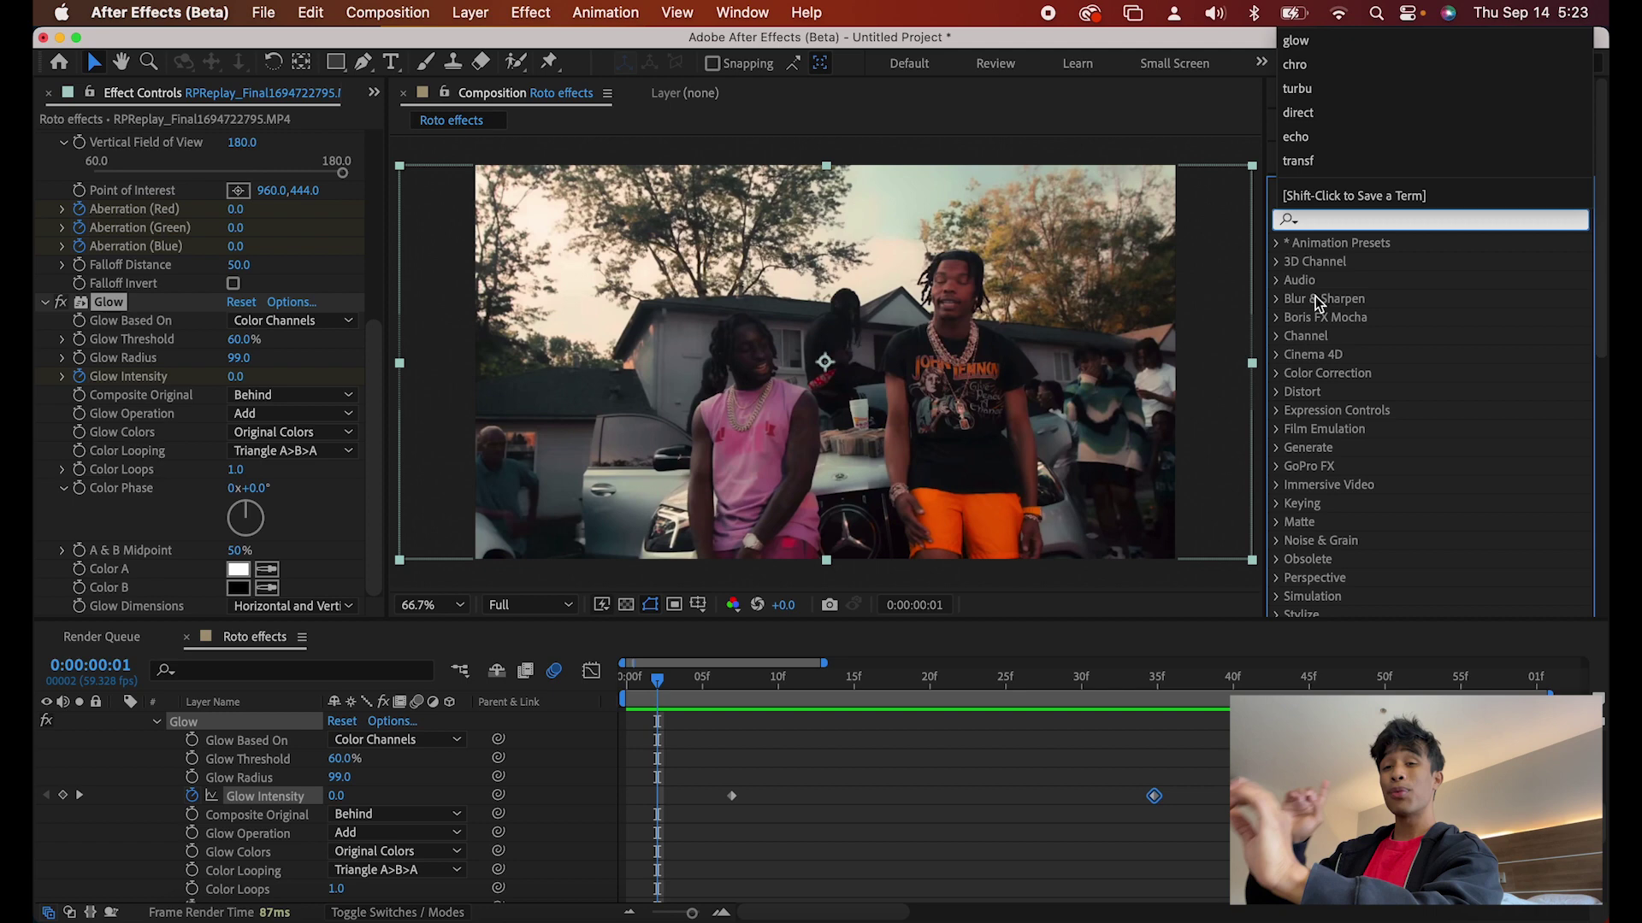
Step: Search 'radial' and apply Radial Blur to the base video layer
type("radial")
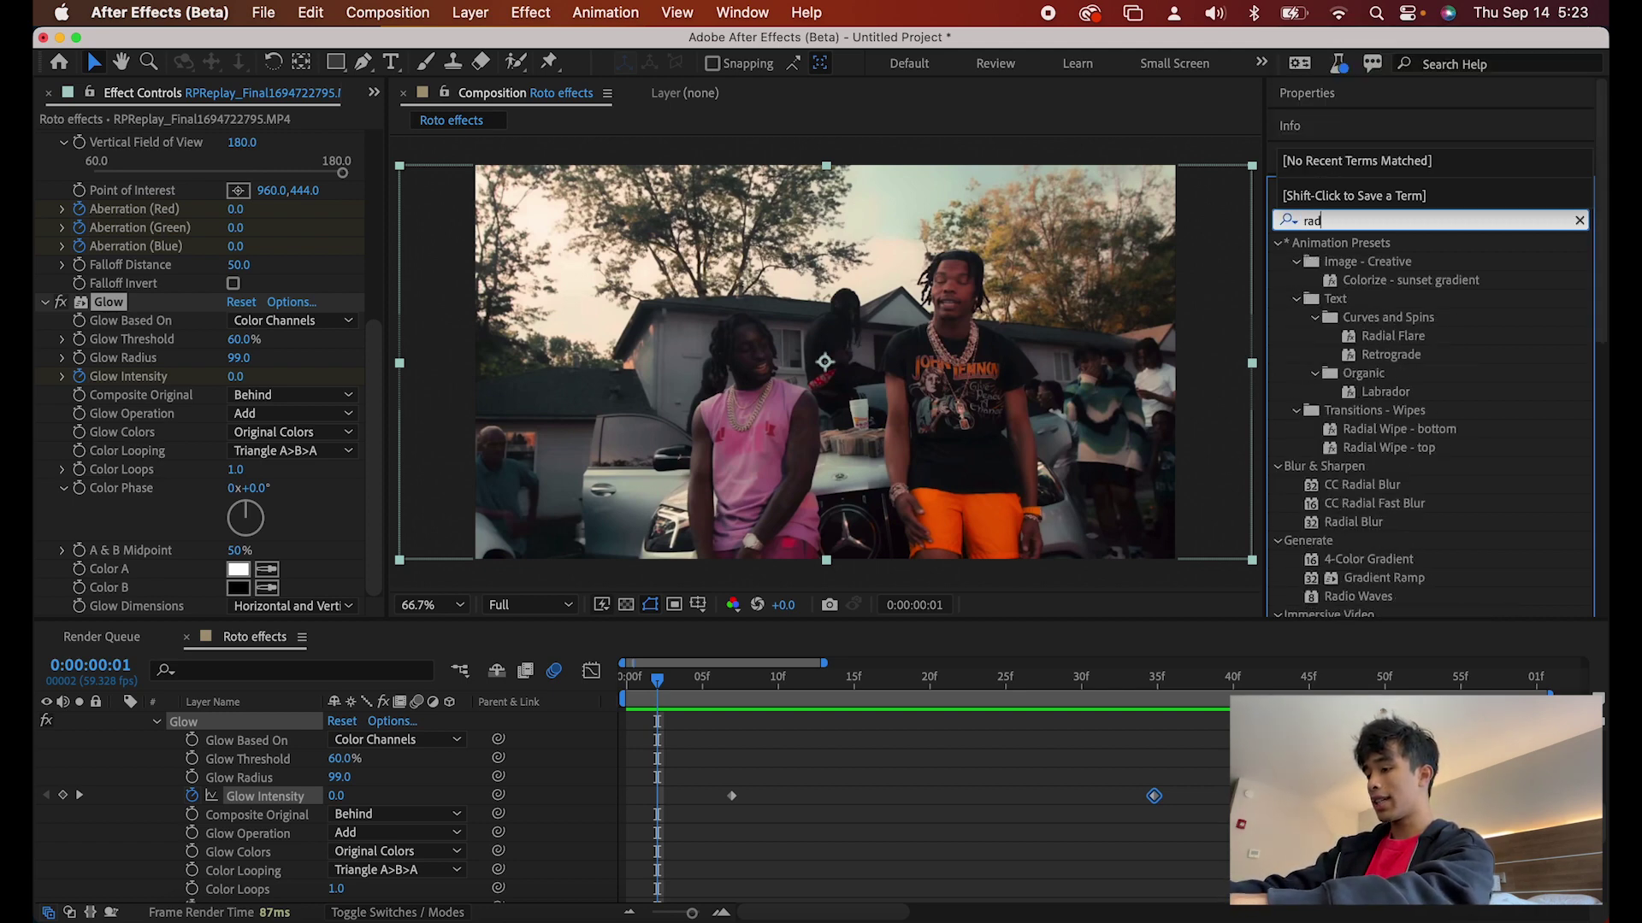
left_click(1375, 430)
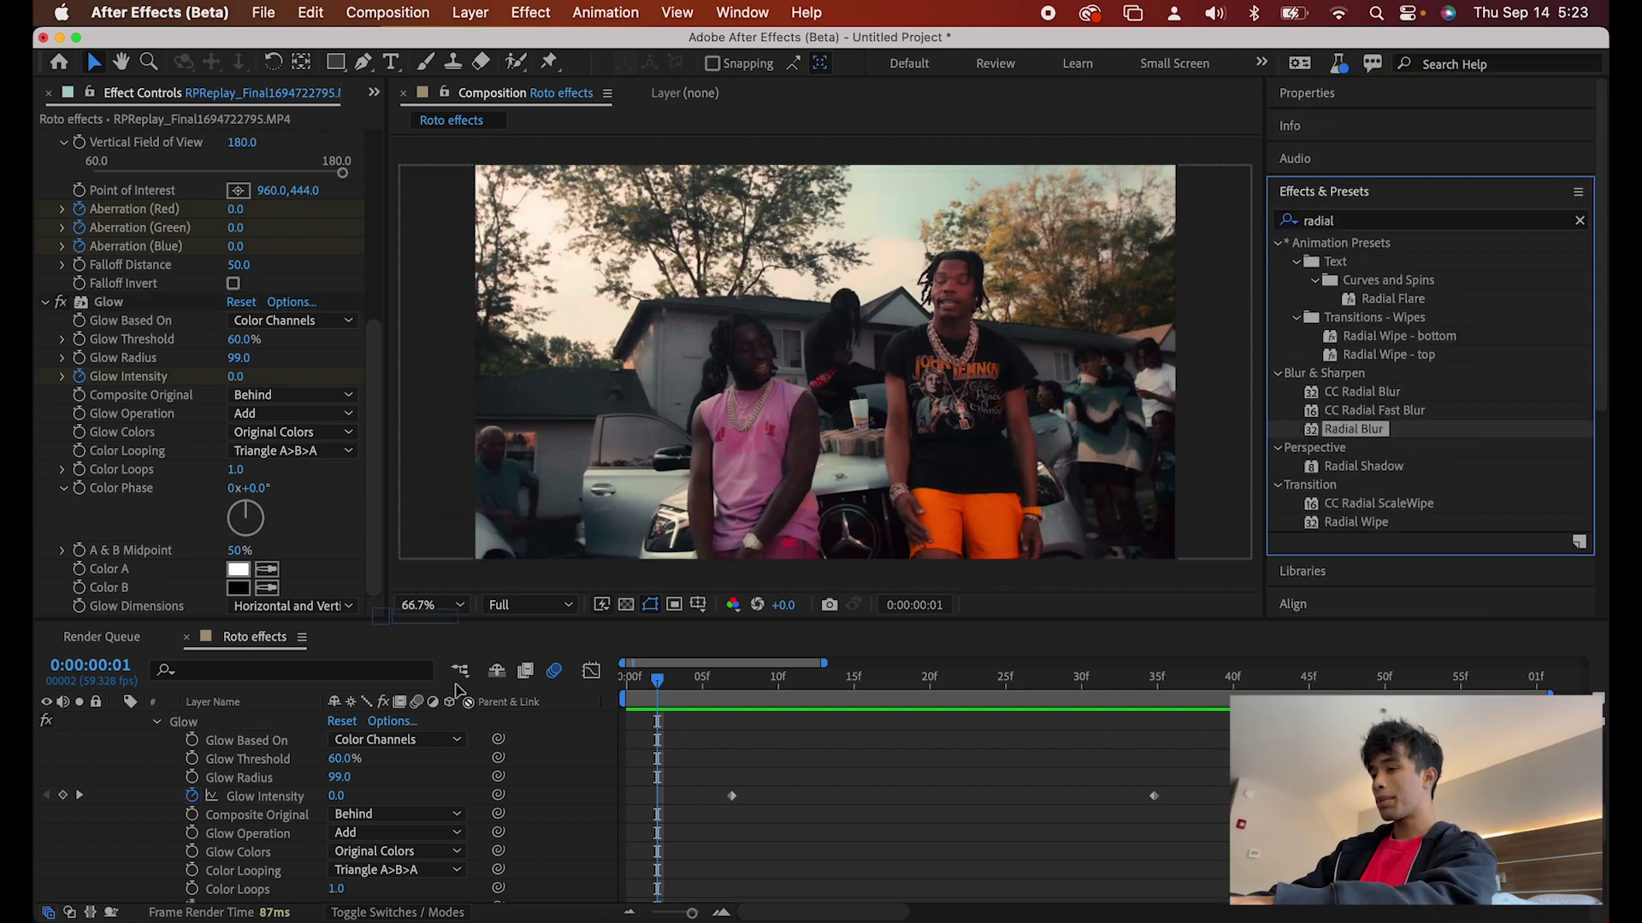
scroll(220, 879, "down", 3)
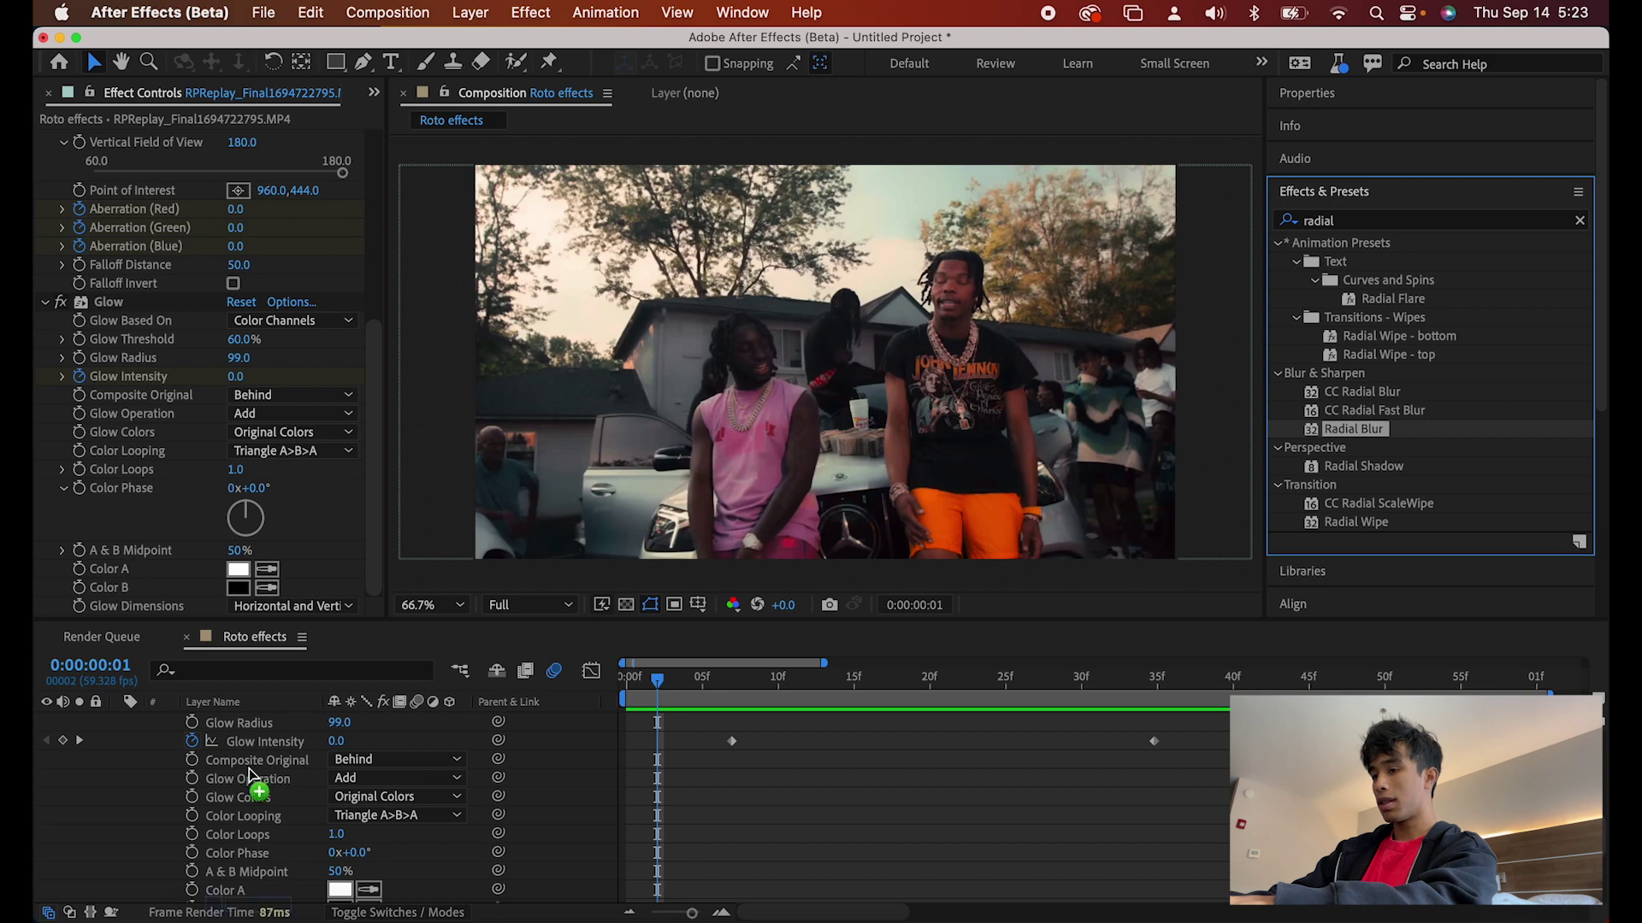
left_click_drag(251, 776, 248, 776)
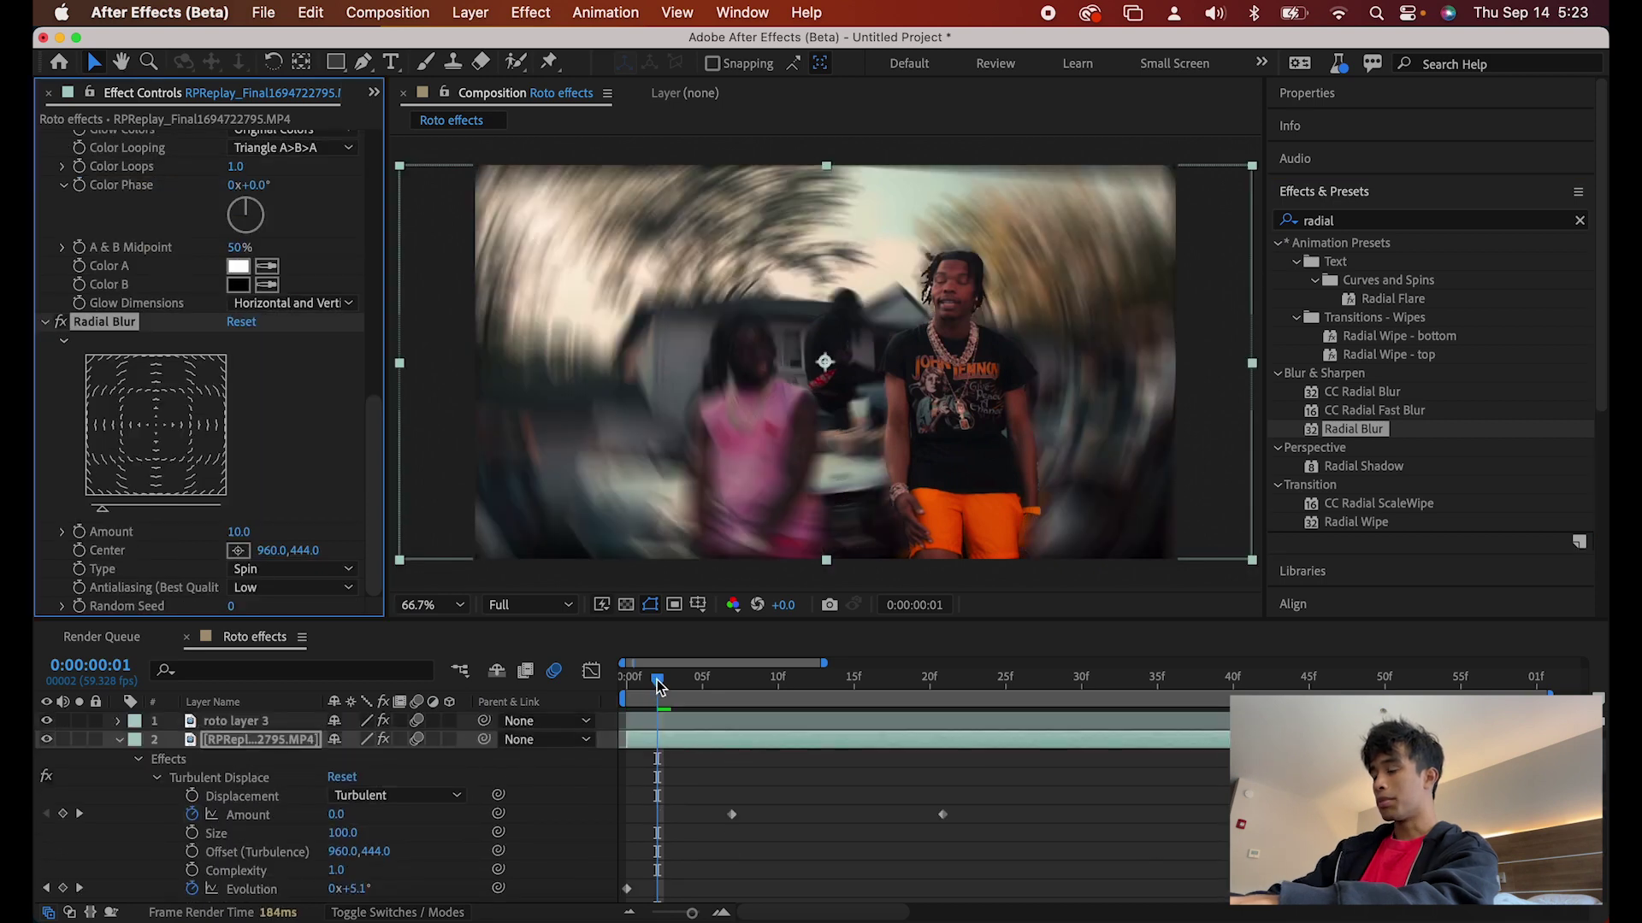
Step: Keyframe the Radial Blur Amount at 0 on frame 9
left_click_drag(665, 682, 765, 695)
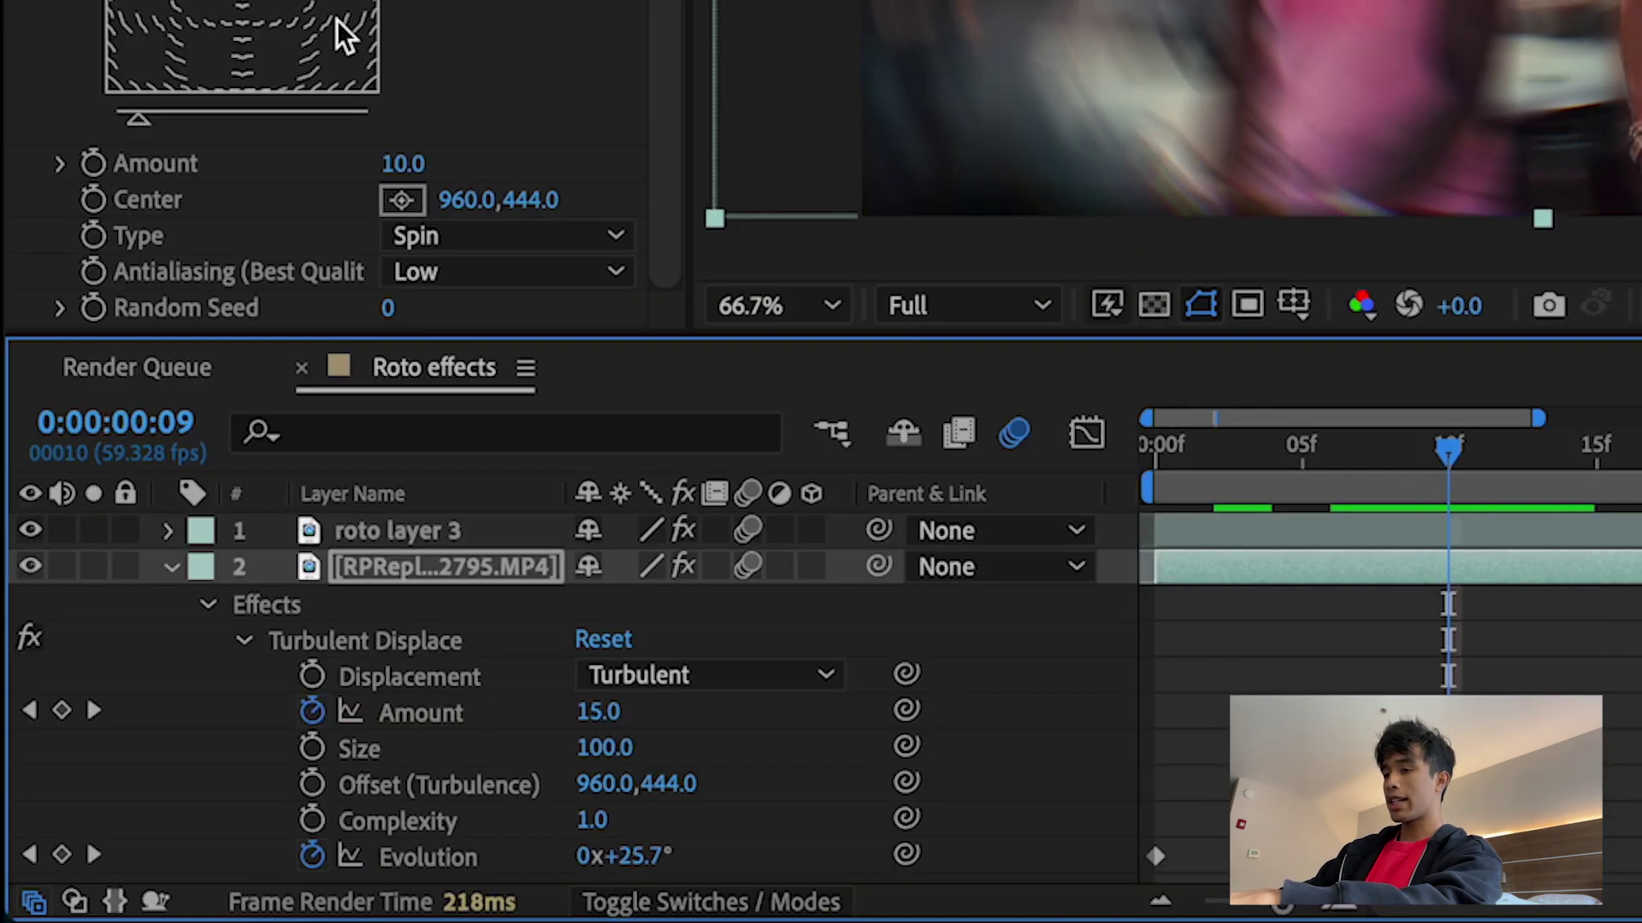
left_click(93, 164)
left_click(404, 164)
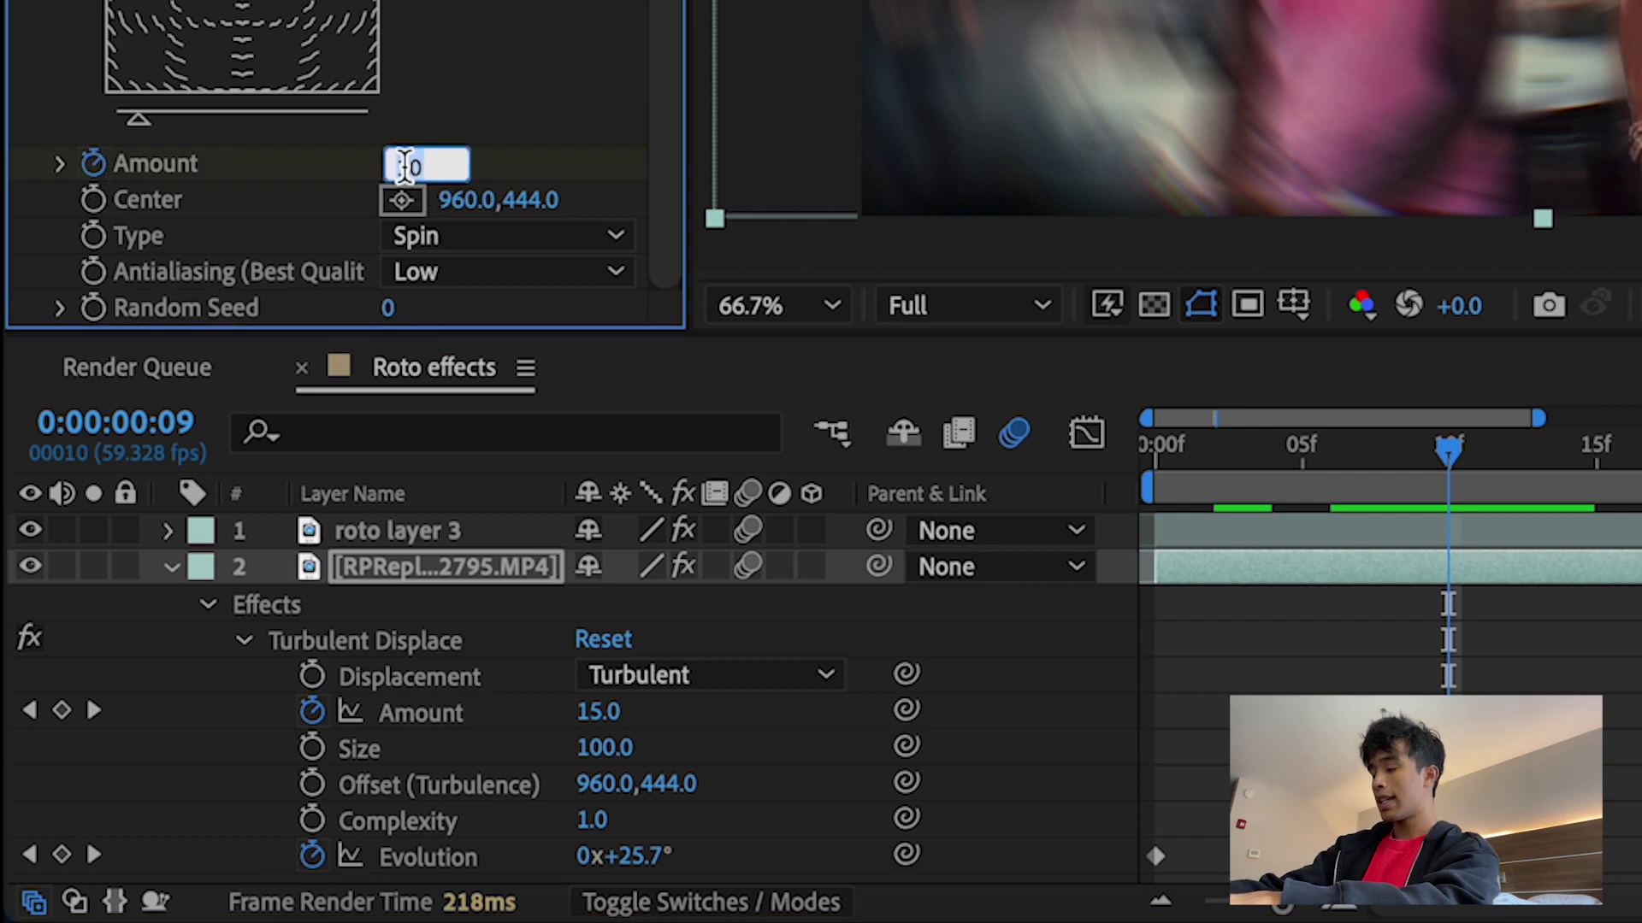
type("0")
key("Return")
key("space")
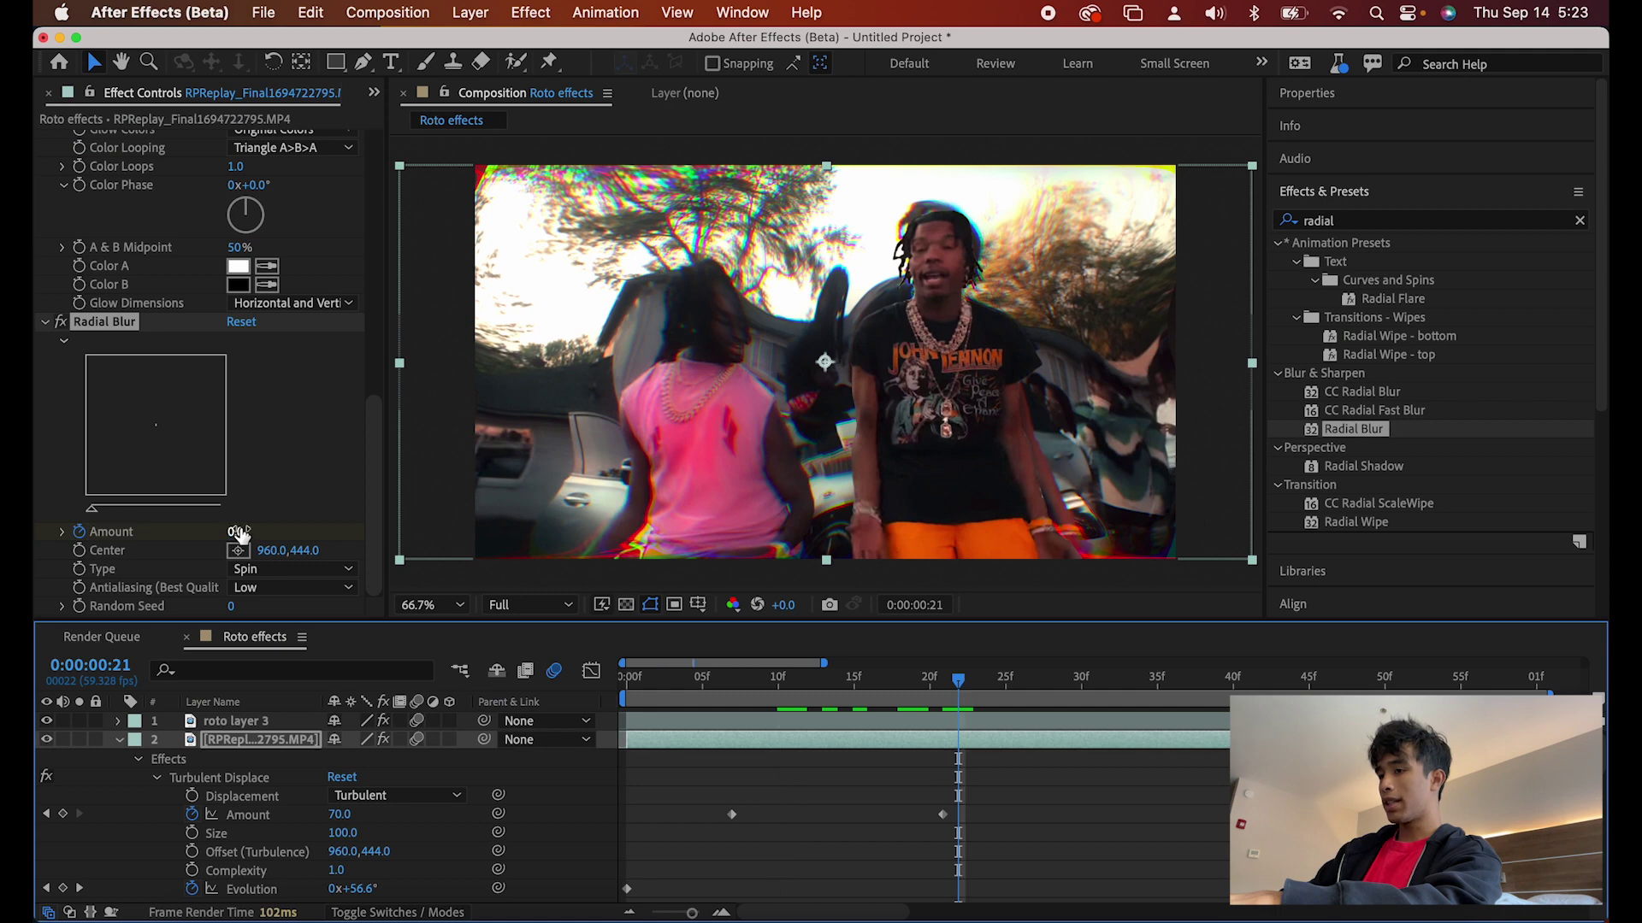
Step: Set the Radial Blur Amount to 3 at frame 21 and preview it
left_click(239, 531)
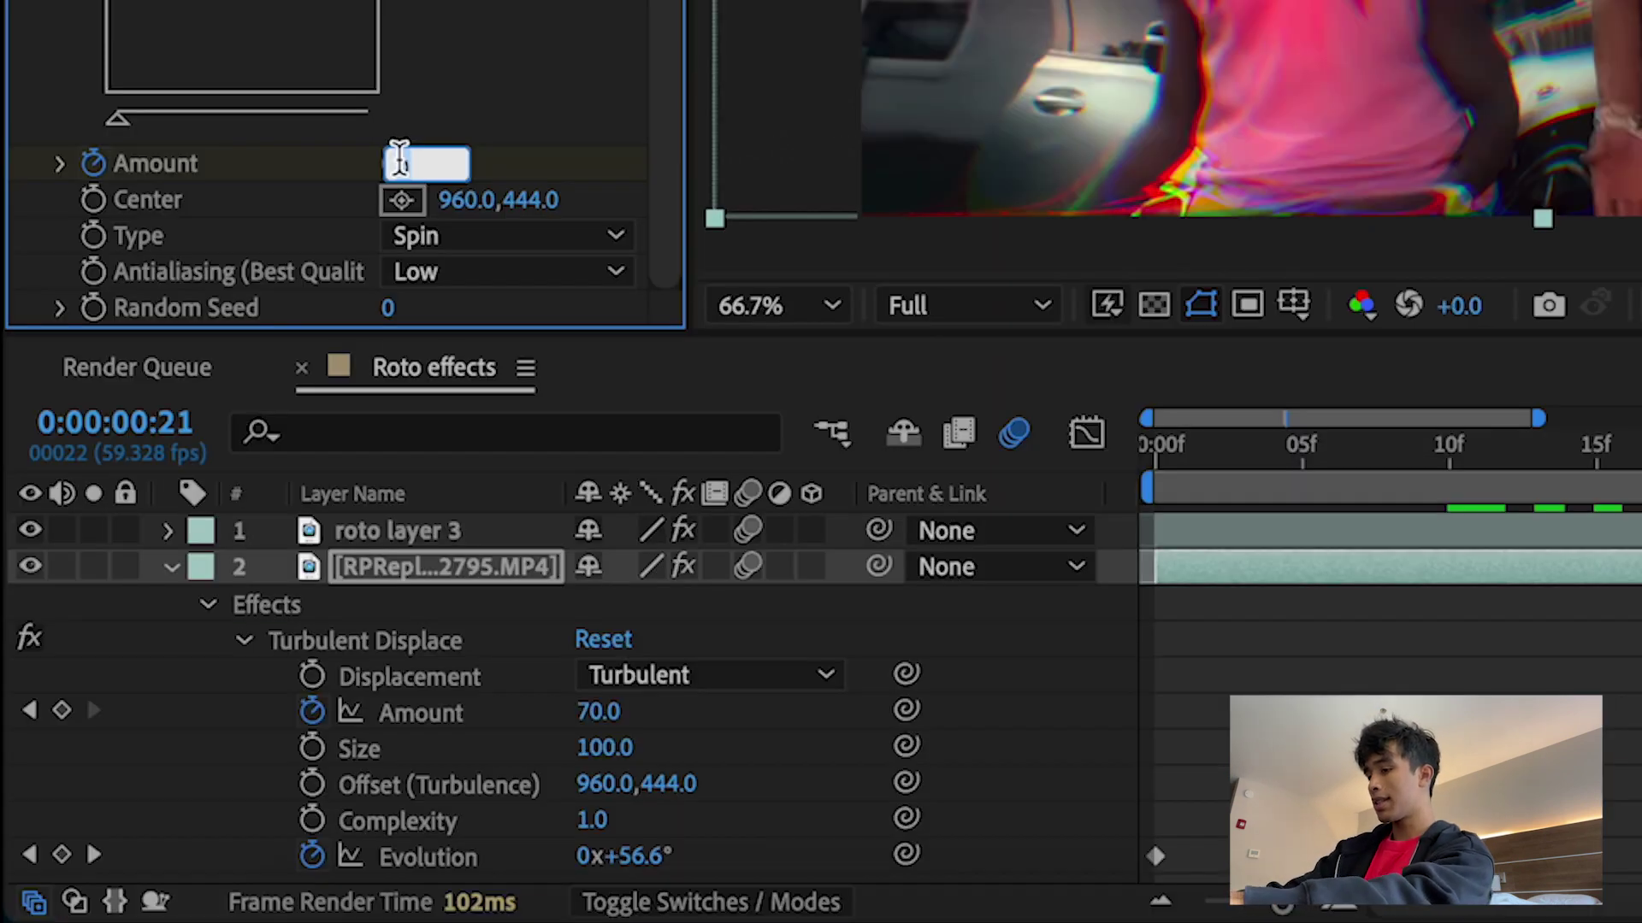
type("3")
key("Return")
key("space")
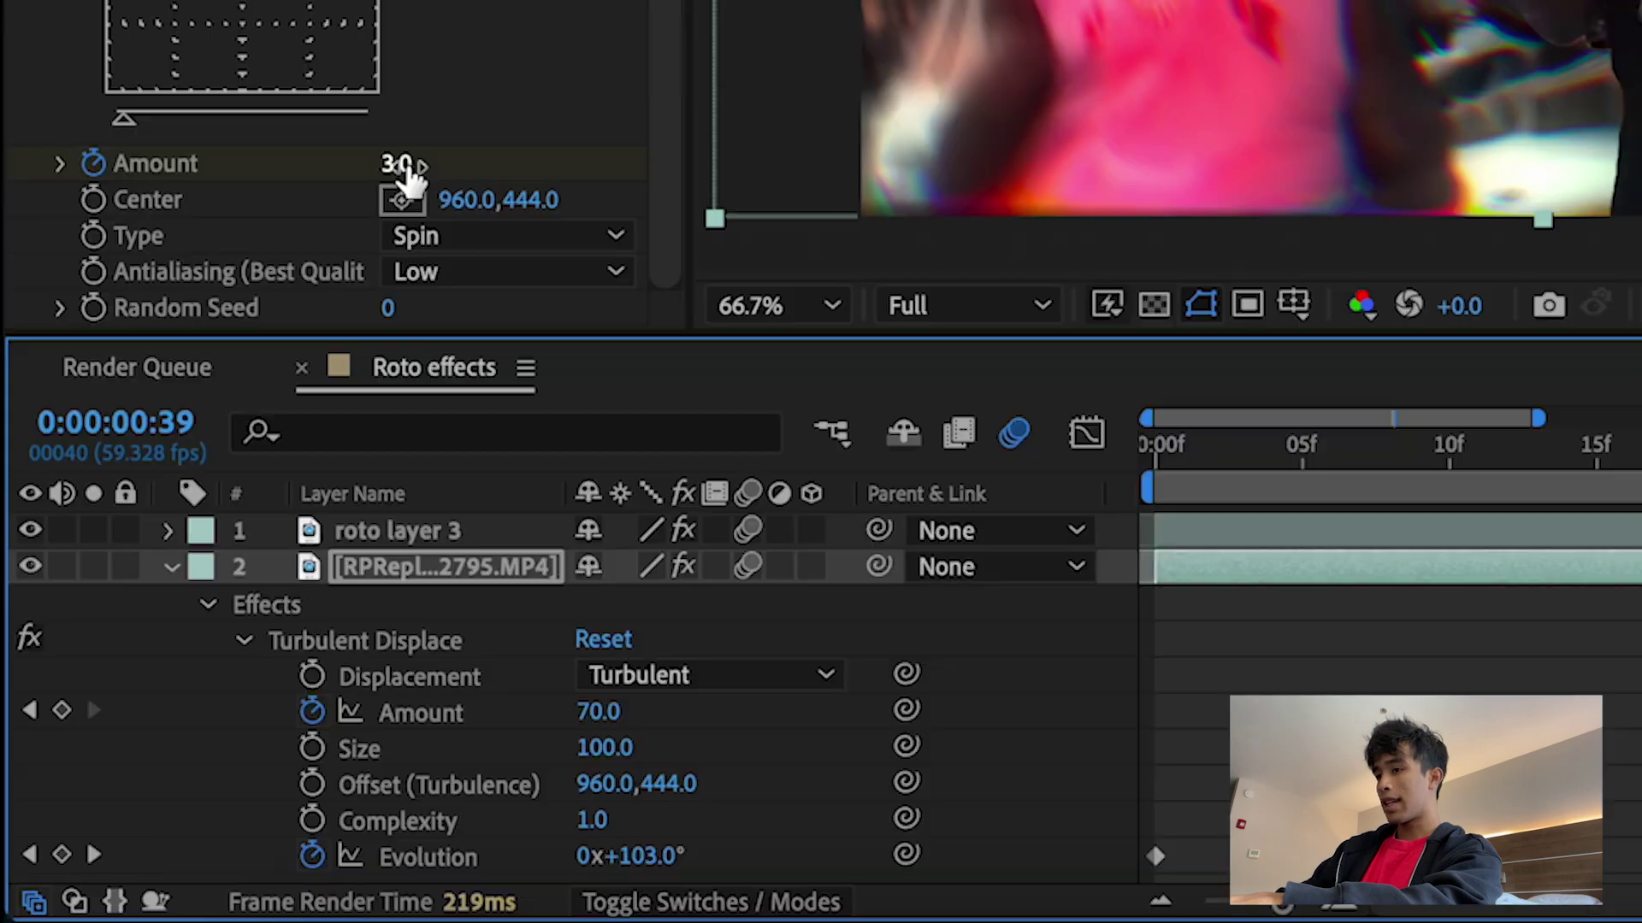
Step: Return the Amount to 0 at frame 39 and preview all effects from the start
left_click(241, 532)
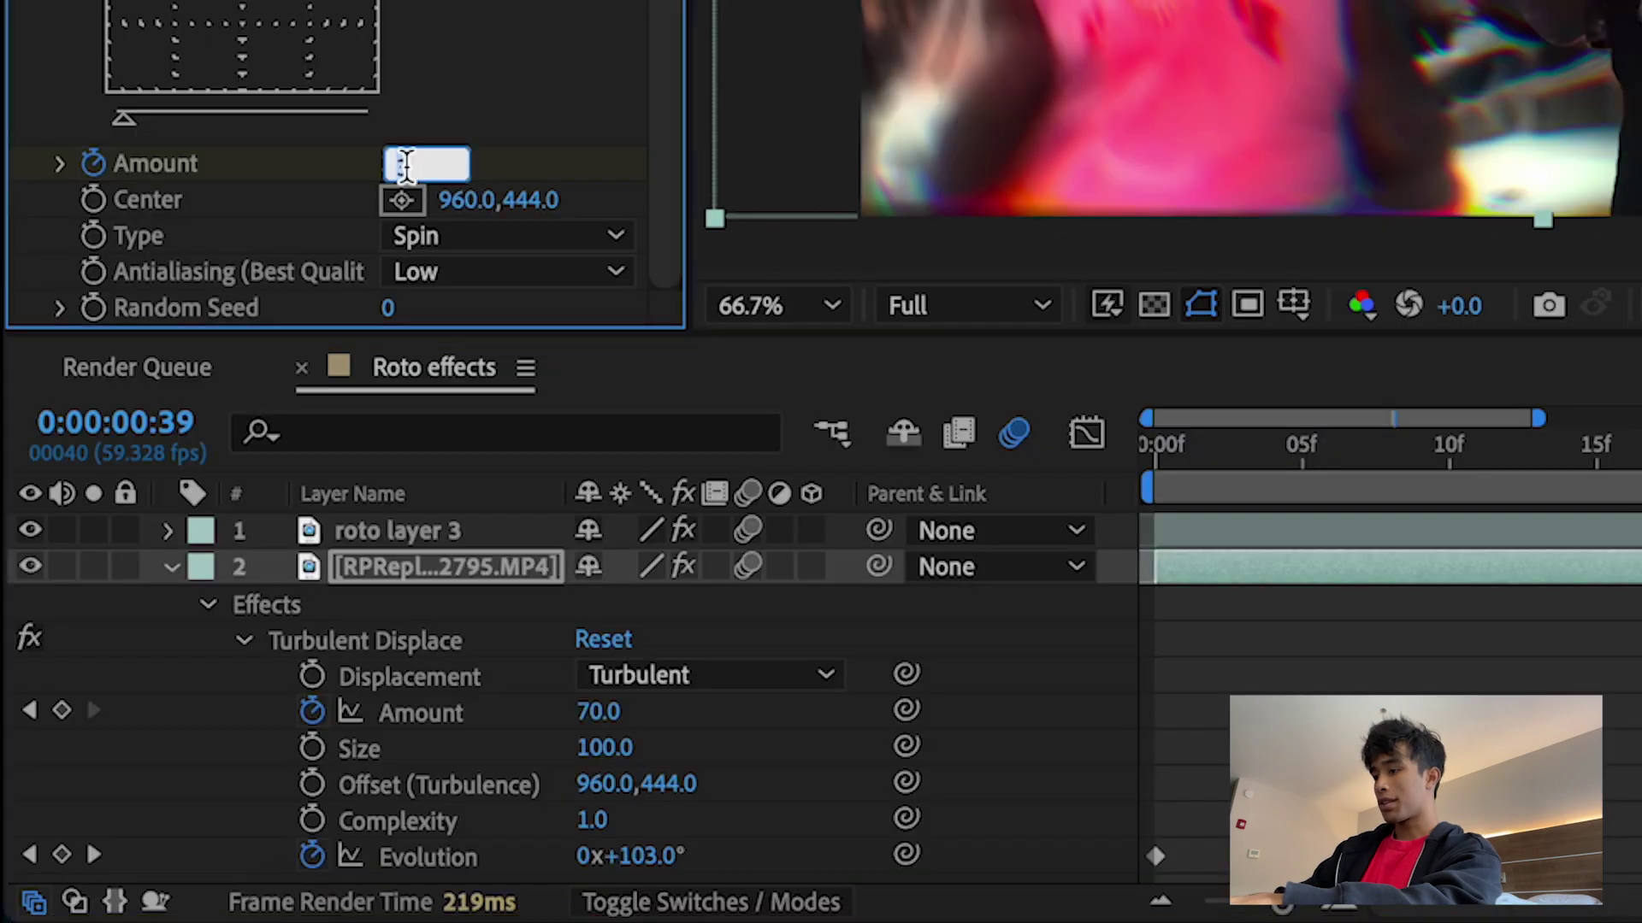
key("Return")
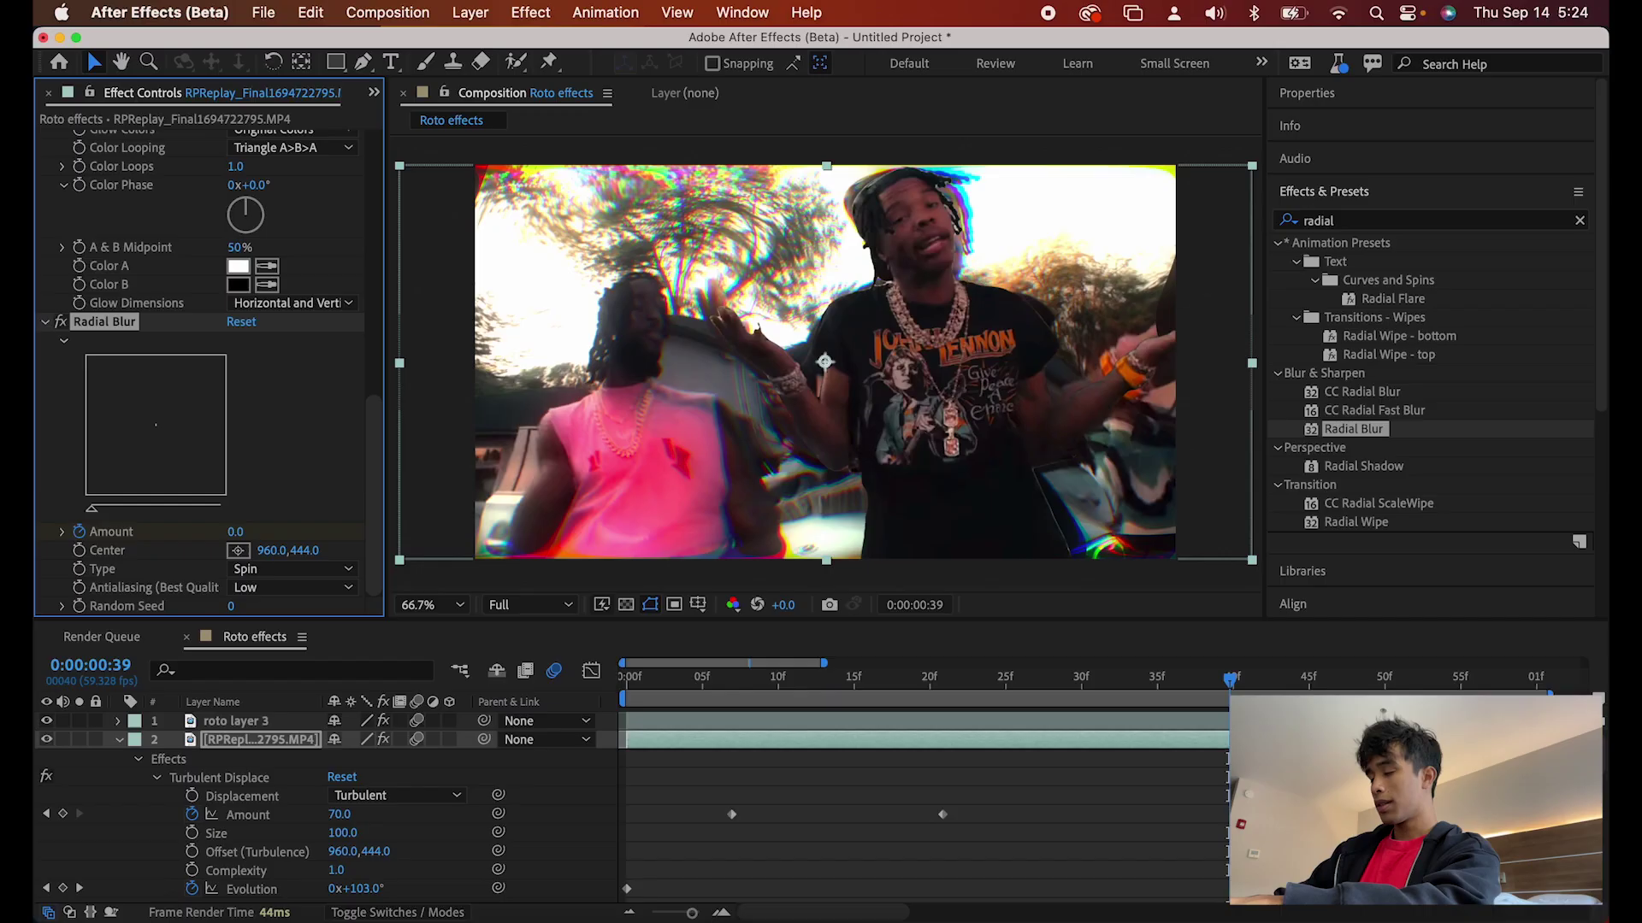
left_click(1210, 680)
key("Home")
key("space")
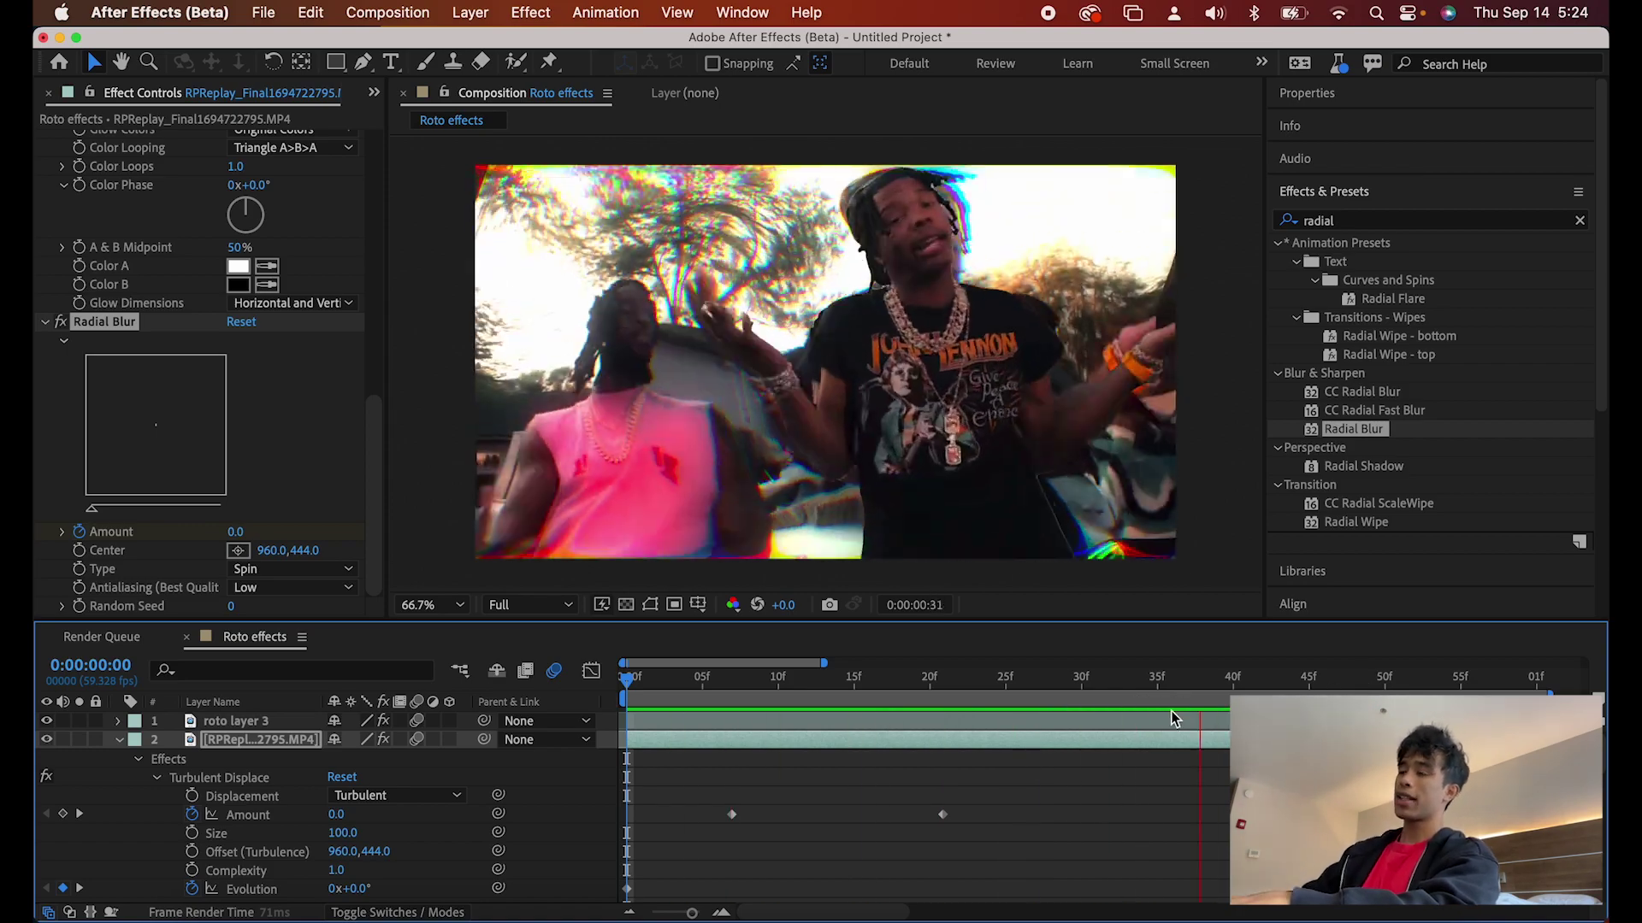
key("space")
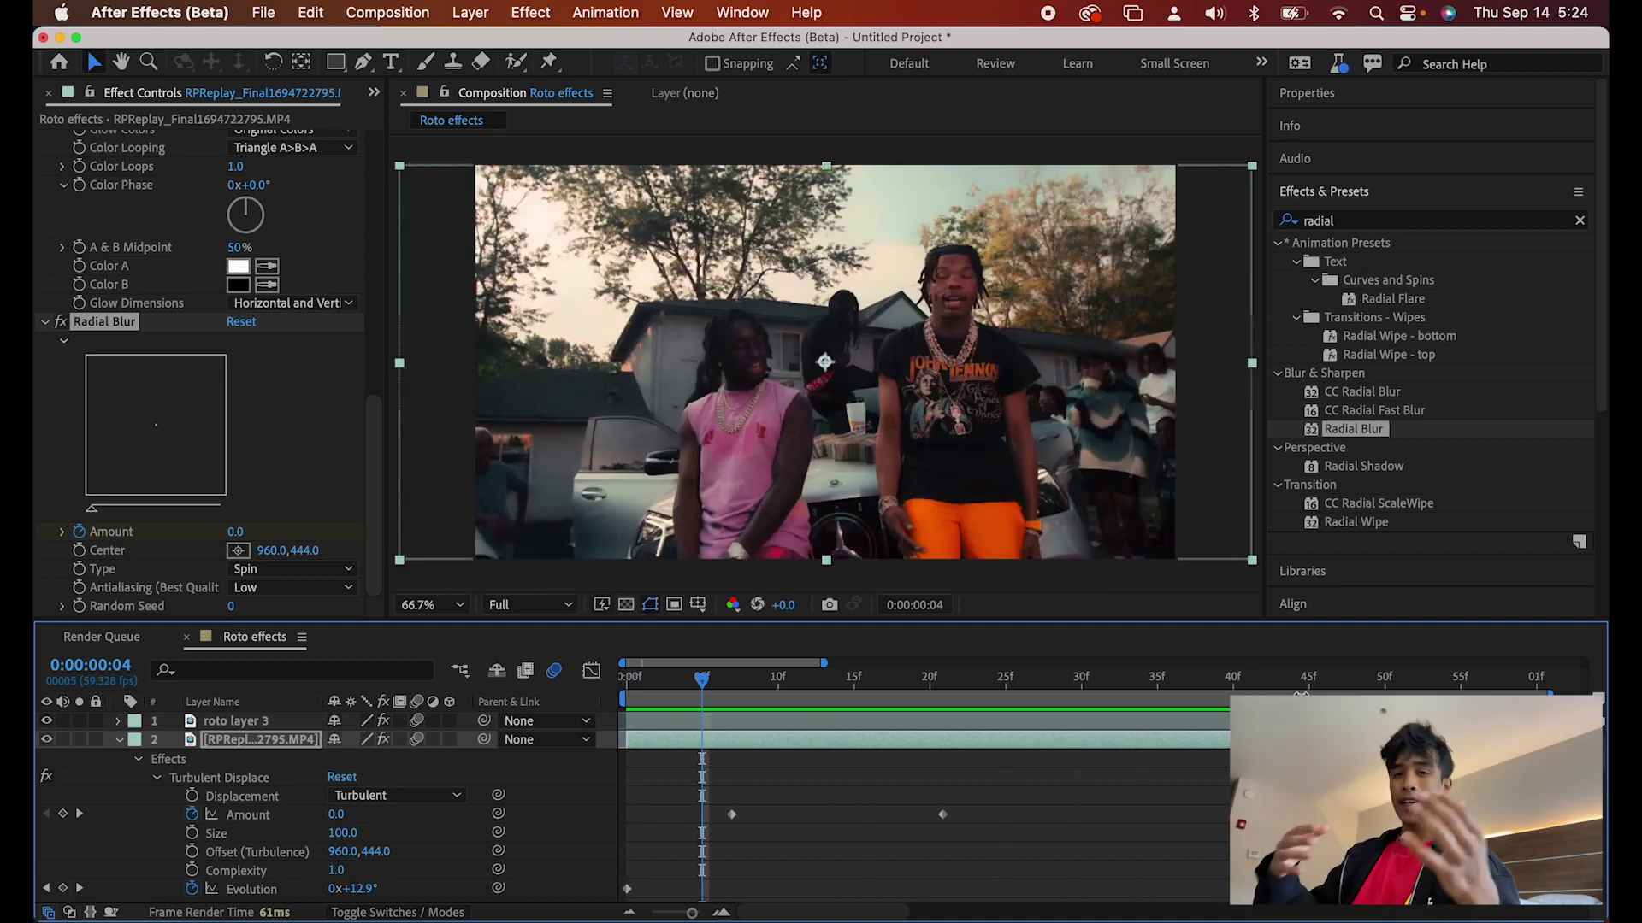
left_click(1375, 220)
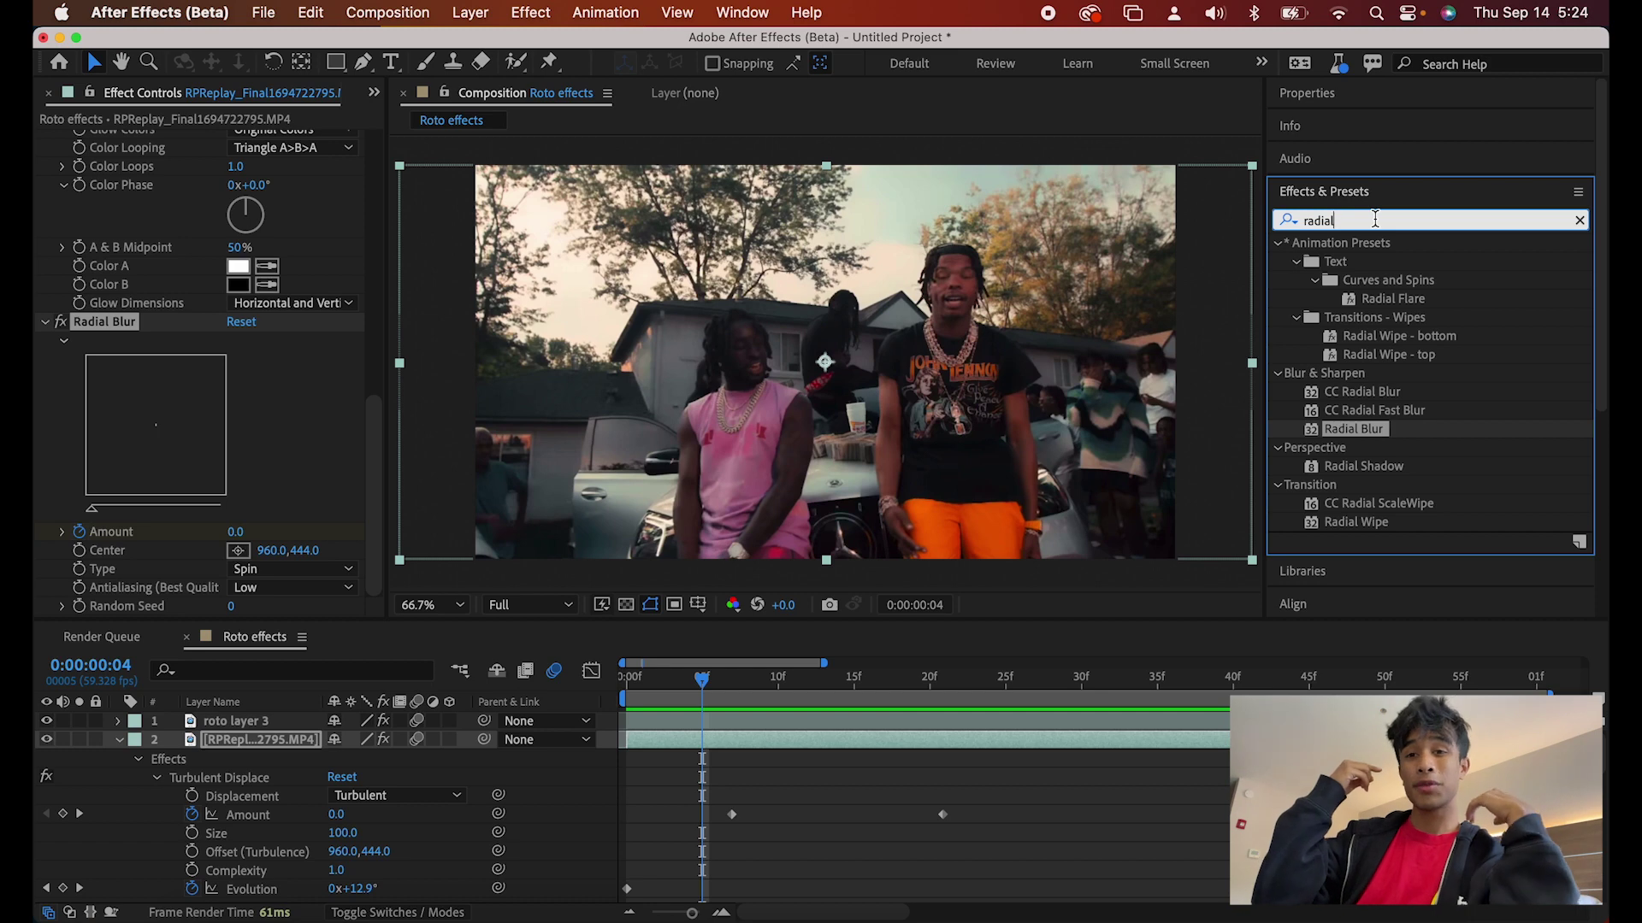
Step: Replace the 'radial' effects search text with LIKE AND SUBSCRIBE
double_click(1371, 221)
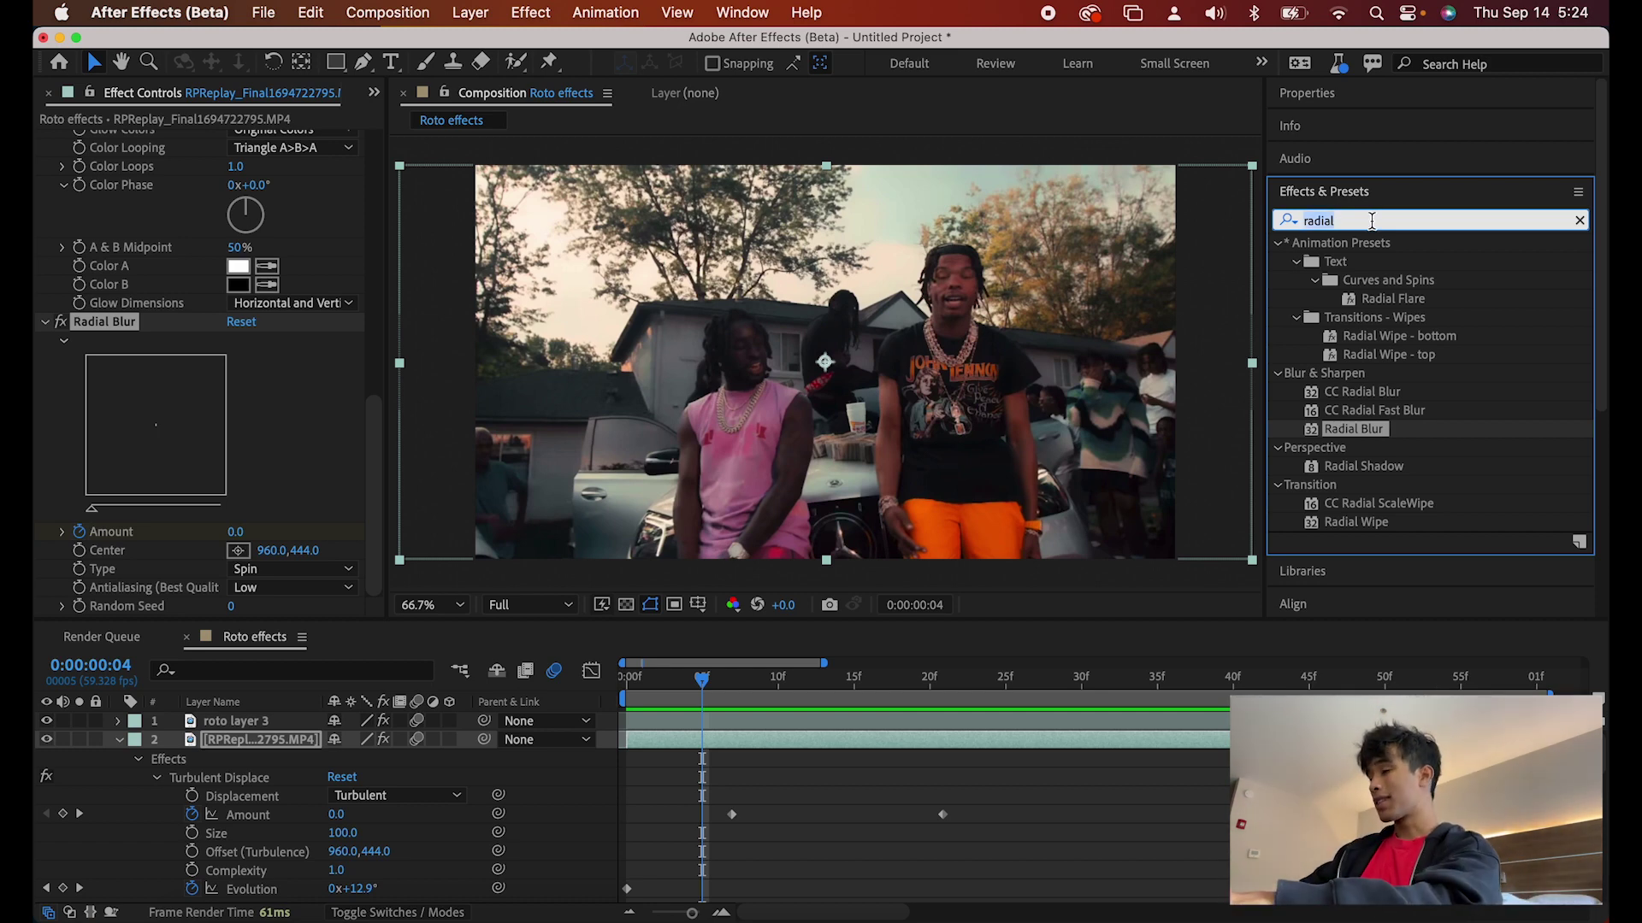
key("BackSpace")
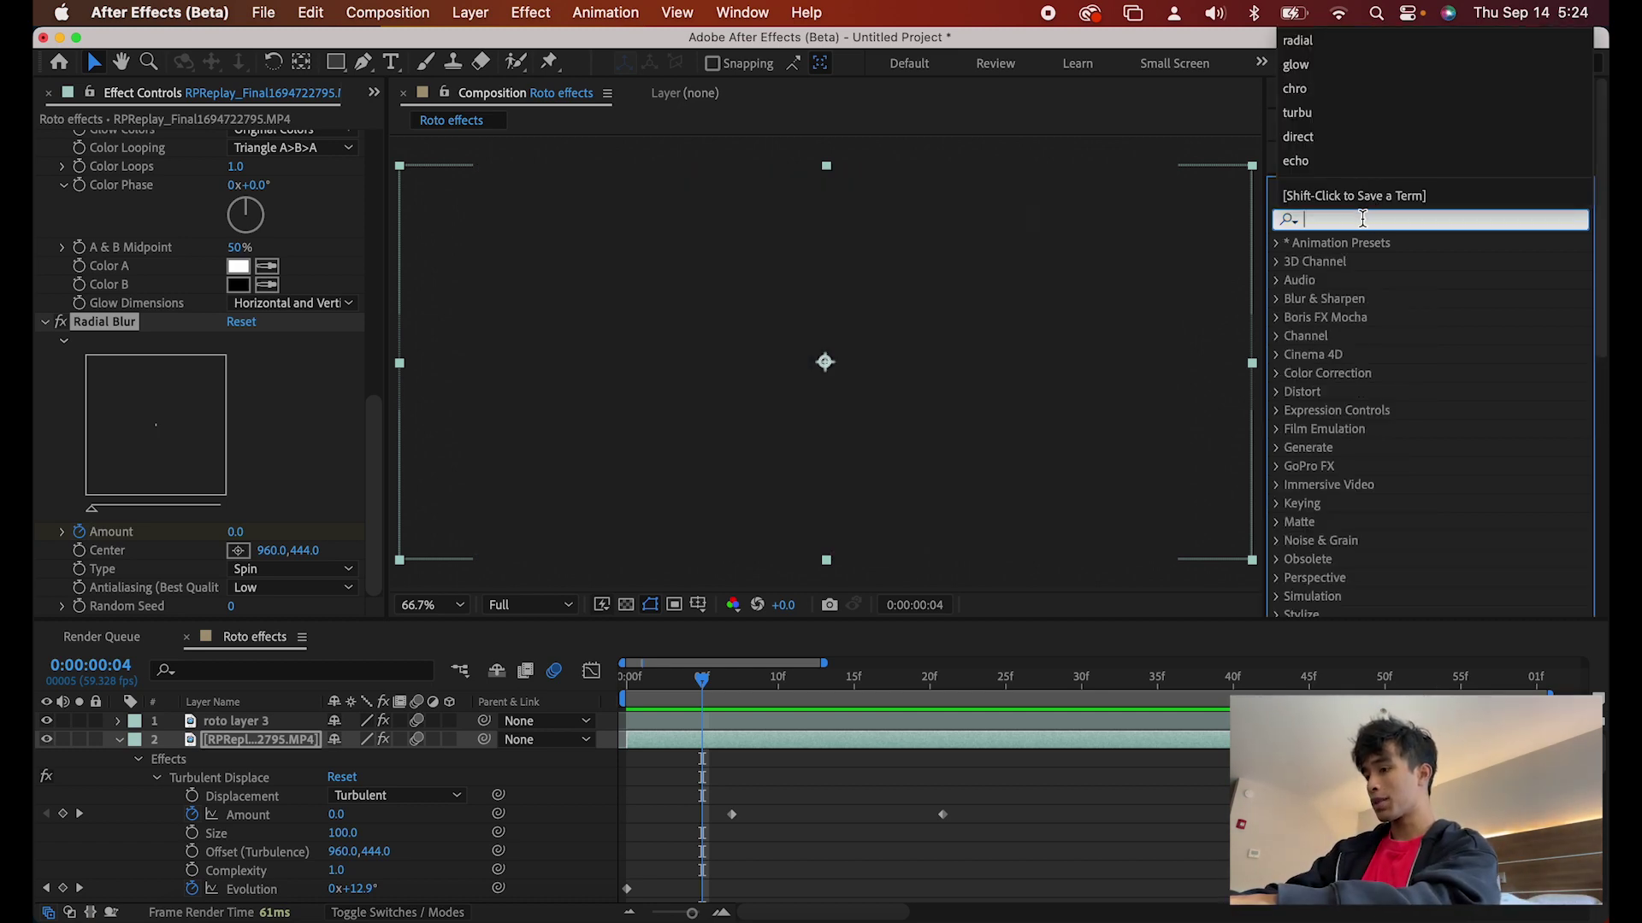
type("LIKE AND SU")
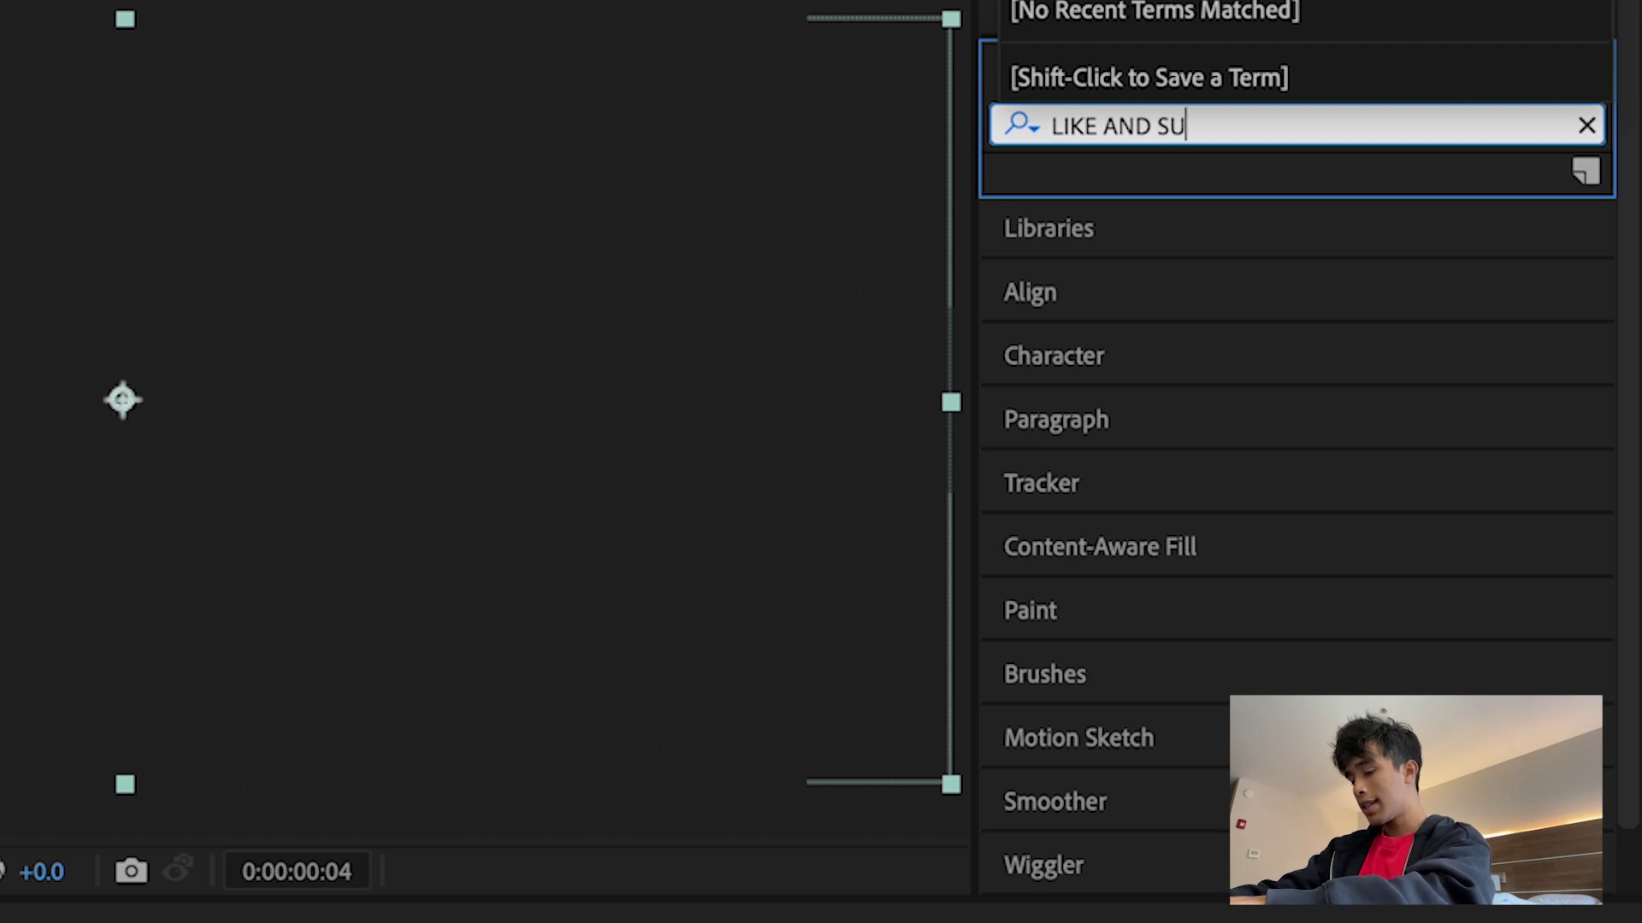
type("BSCR")
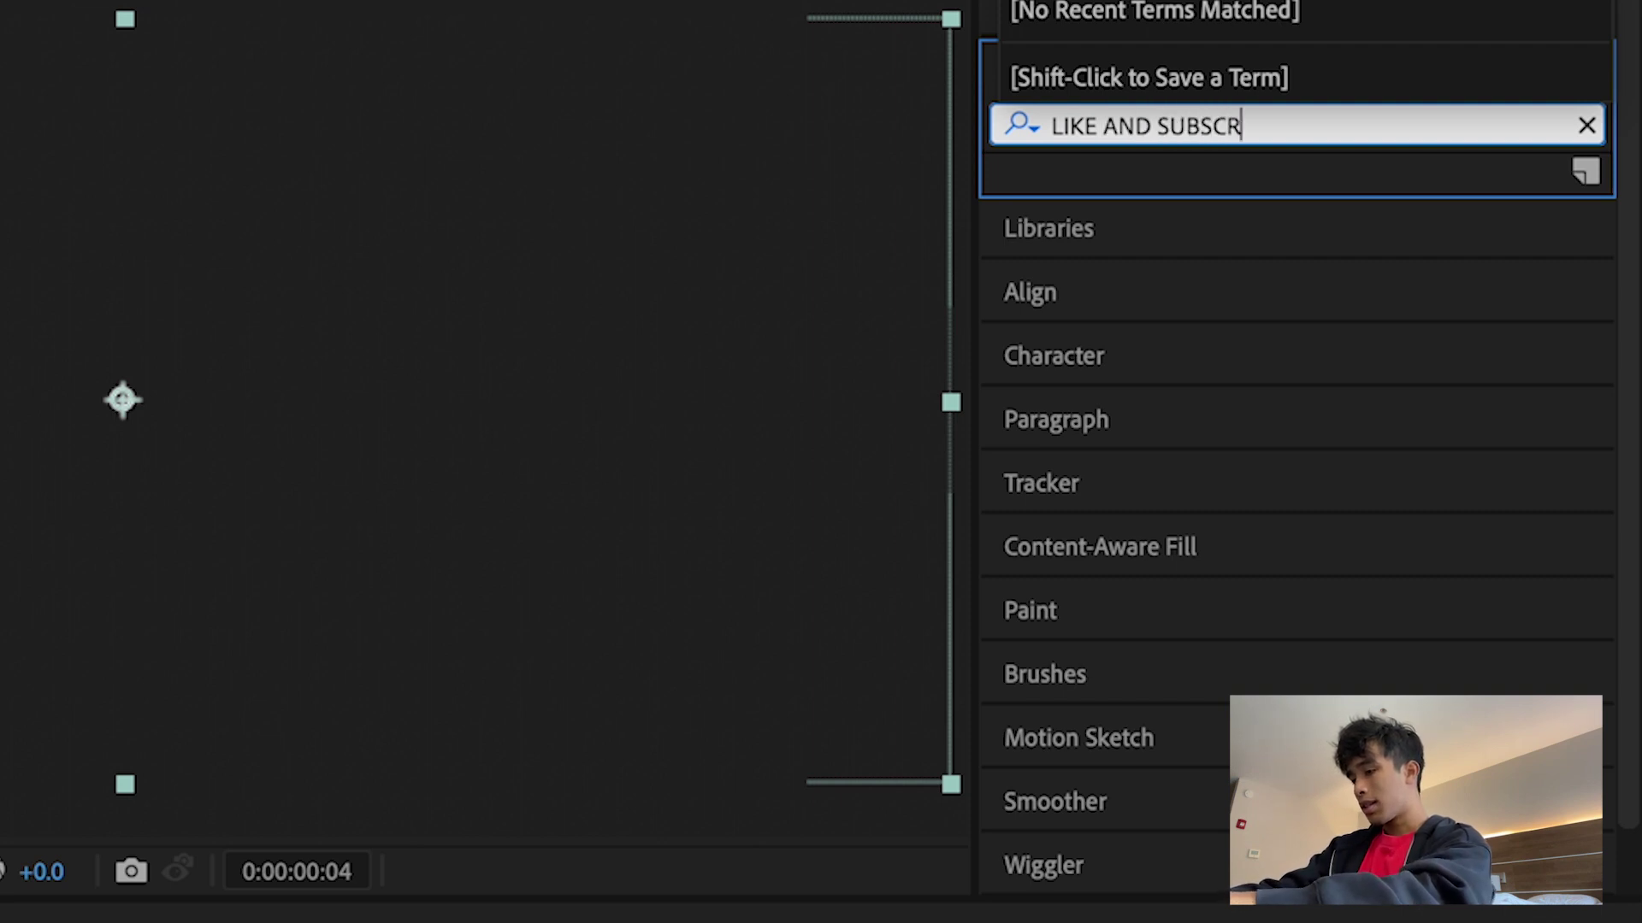
type("IBE")
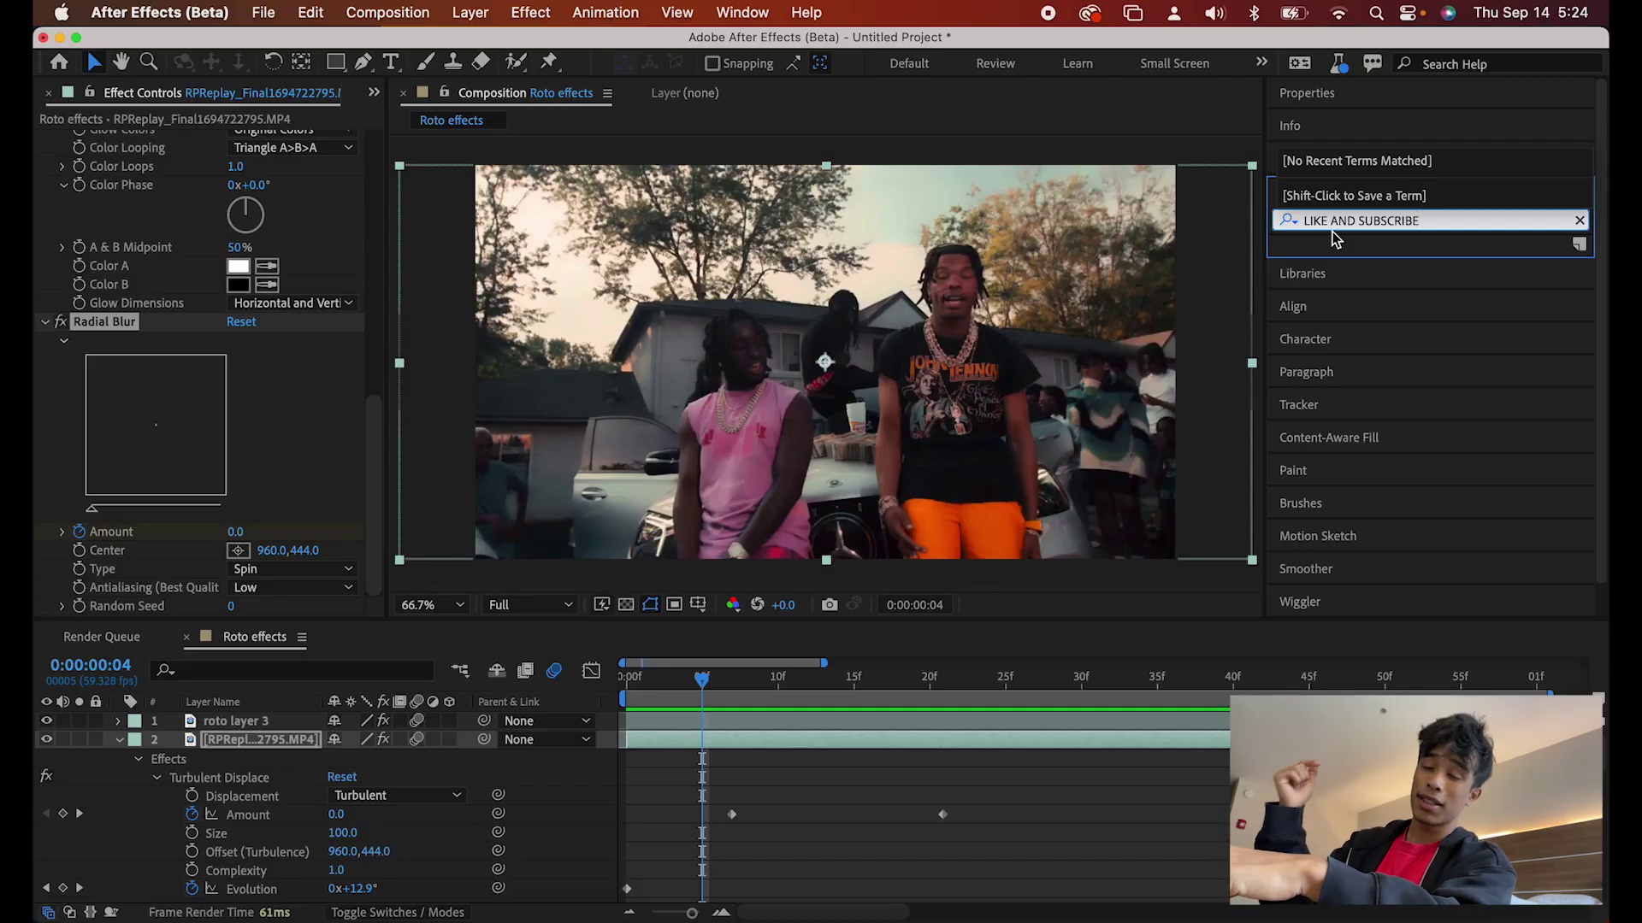
key("Return")
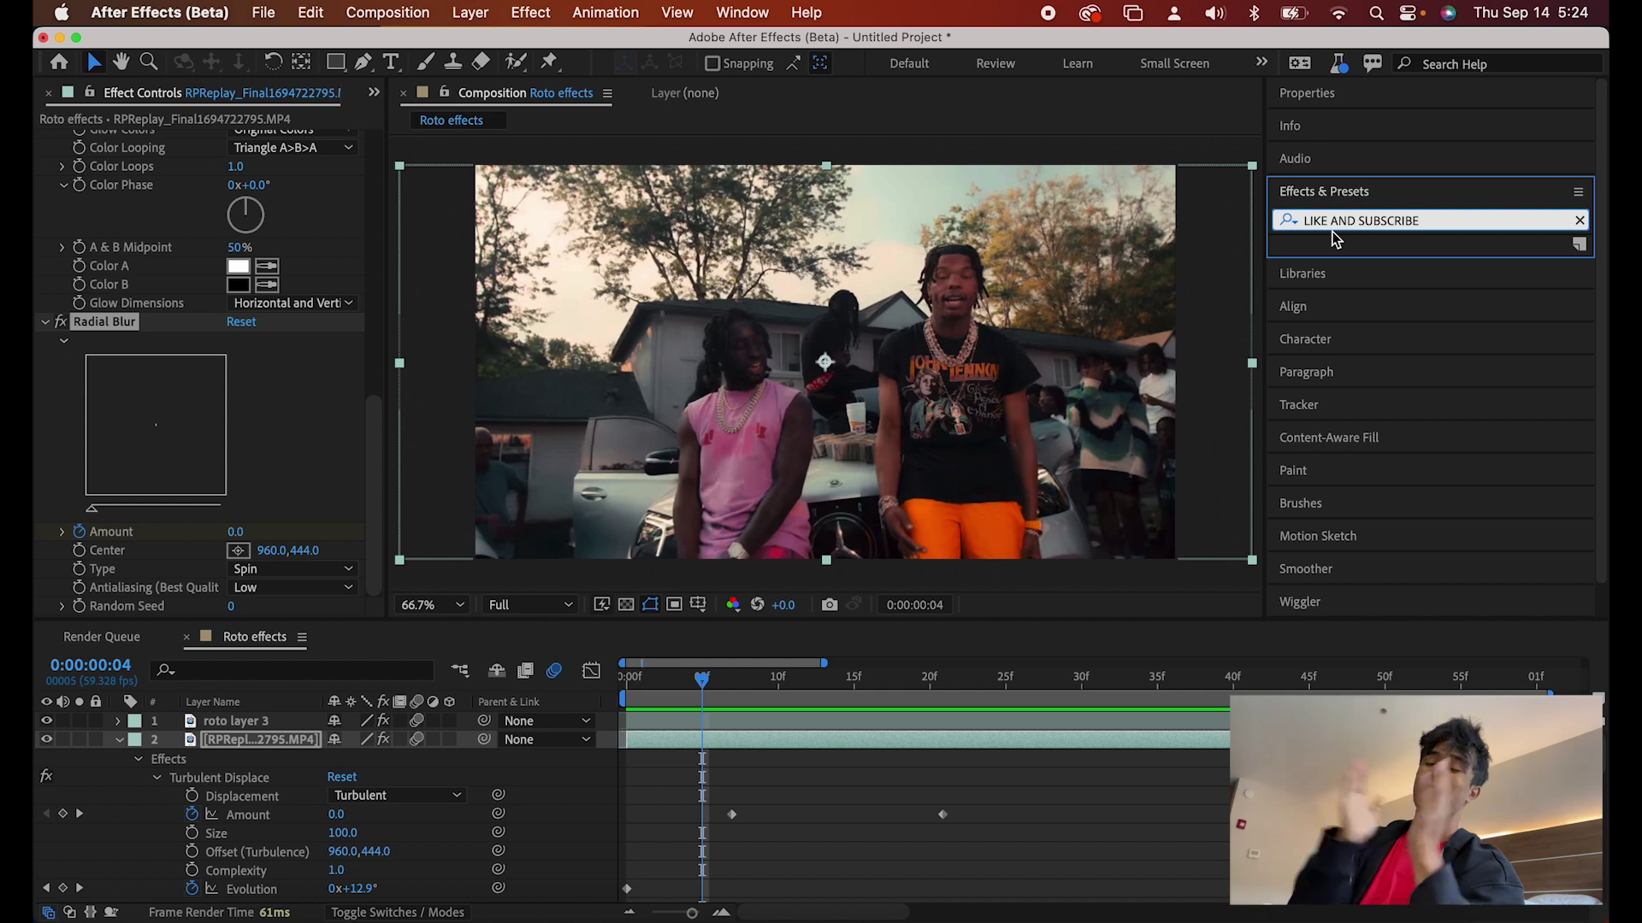